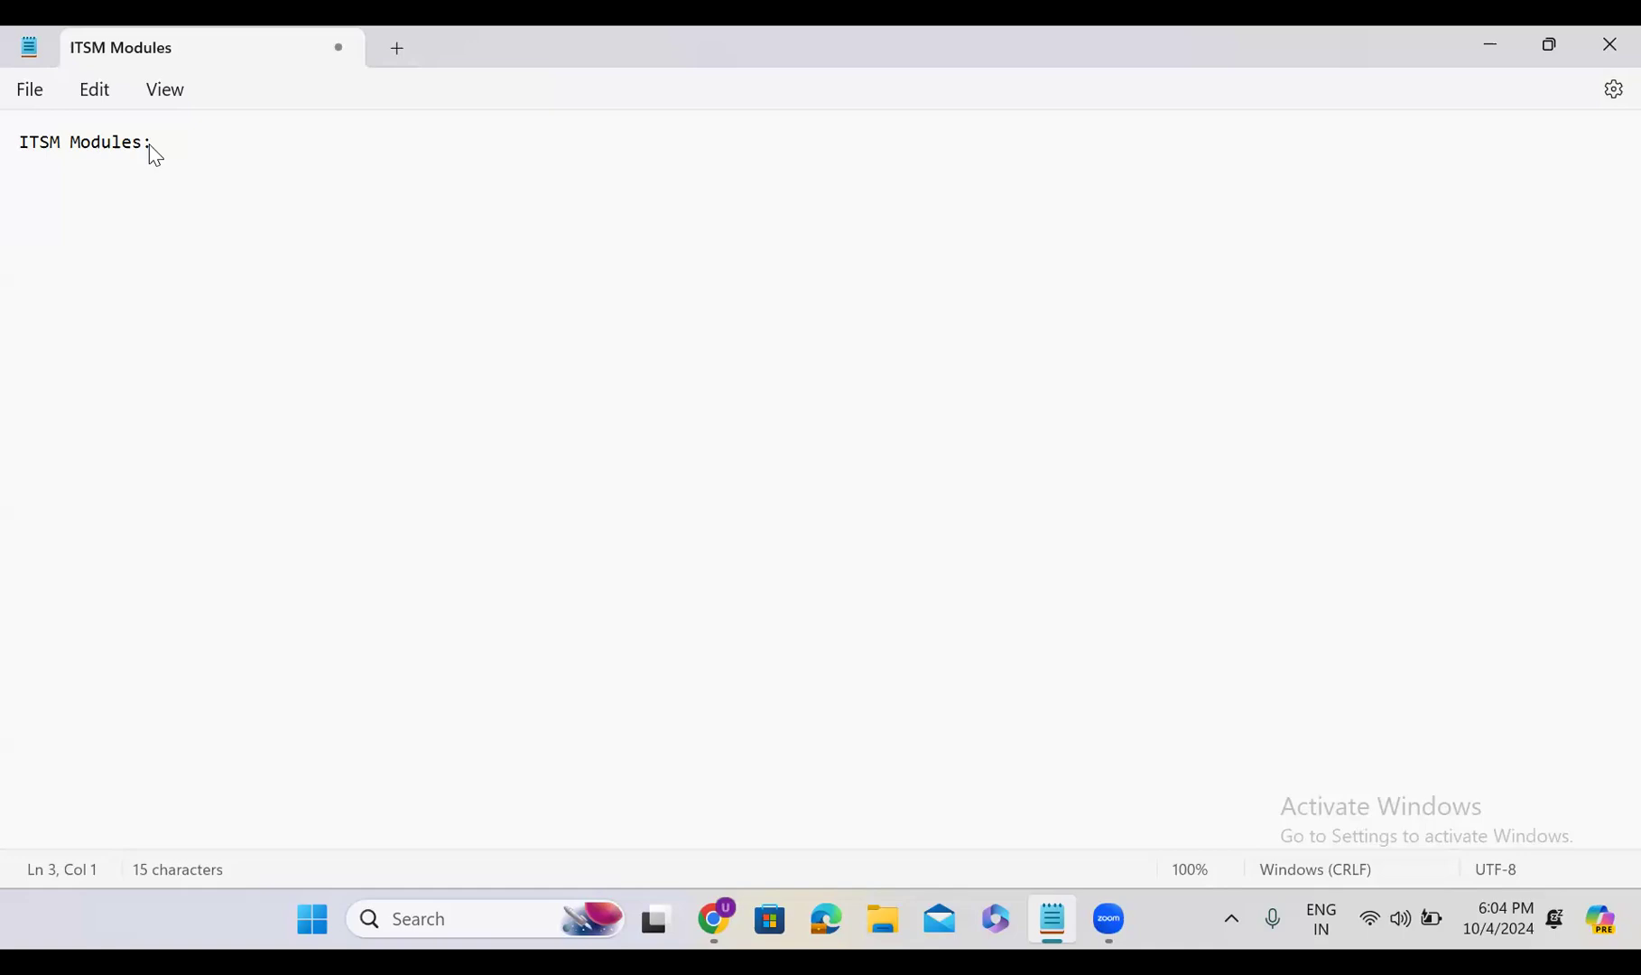
Add an 'Incident Management:' heading below 'ITSM Modules:', correcting its typos
{"action": "left_click", "coordinate": [152, 144]}
{"action": "key", "text": "Return"}
{"action": "key", "text": "Return"}
{"action": "type", "text": "Inciden"}
{"action": "type", "text": "et"}
{"action": "key", "text": "BackSpace"}
{"action": "key", "text": "BackSpace"}
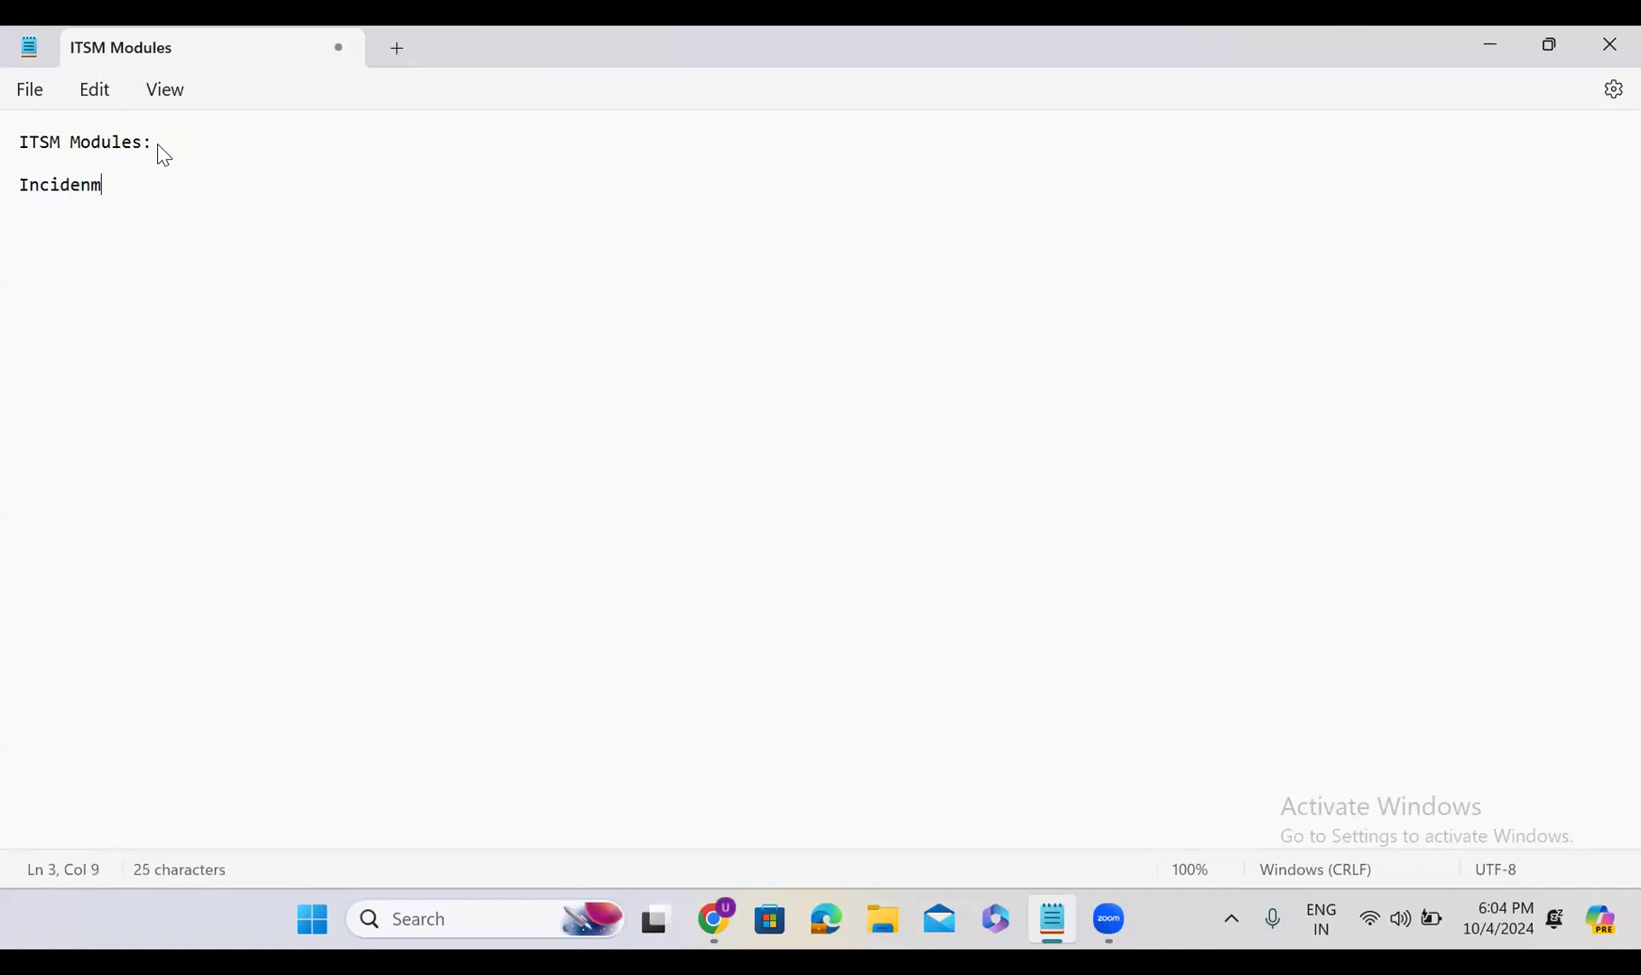
{"action": "type", "text": "t"}
{"action": "type", "text": " Managem"}
{"action": "type", "text": "net"}
{"action": "key", "text": "BackSpace"}
{"action": "key", "text": "BackSpace"}
{"action": "key", "text": "BackSpace"}
{"action": "type", "text": "ent:"}
{"action": "key", "text": "Return"}
{"action": "key", "text": "Return"}
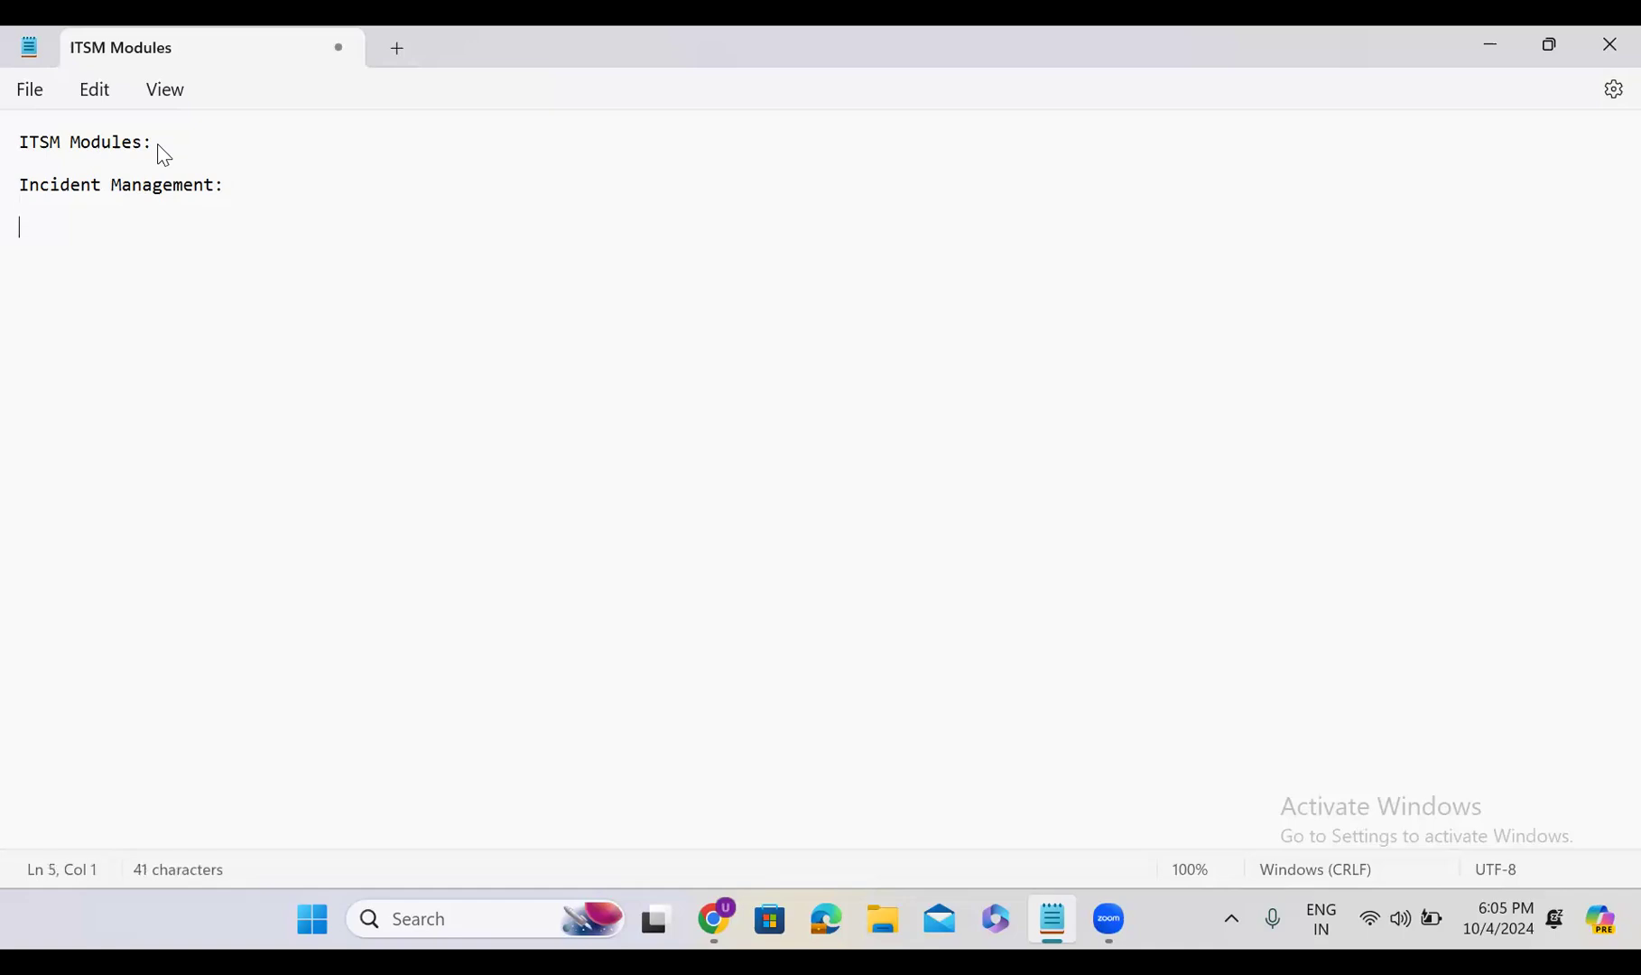
Write 'What is incident: sudden interruption in the service is called incident.', correcting 'inturreption' to 'interruption'
{"action": "type", "text": "What is incide"}
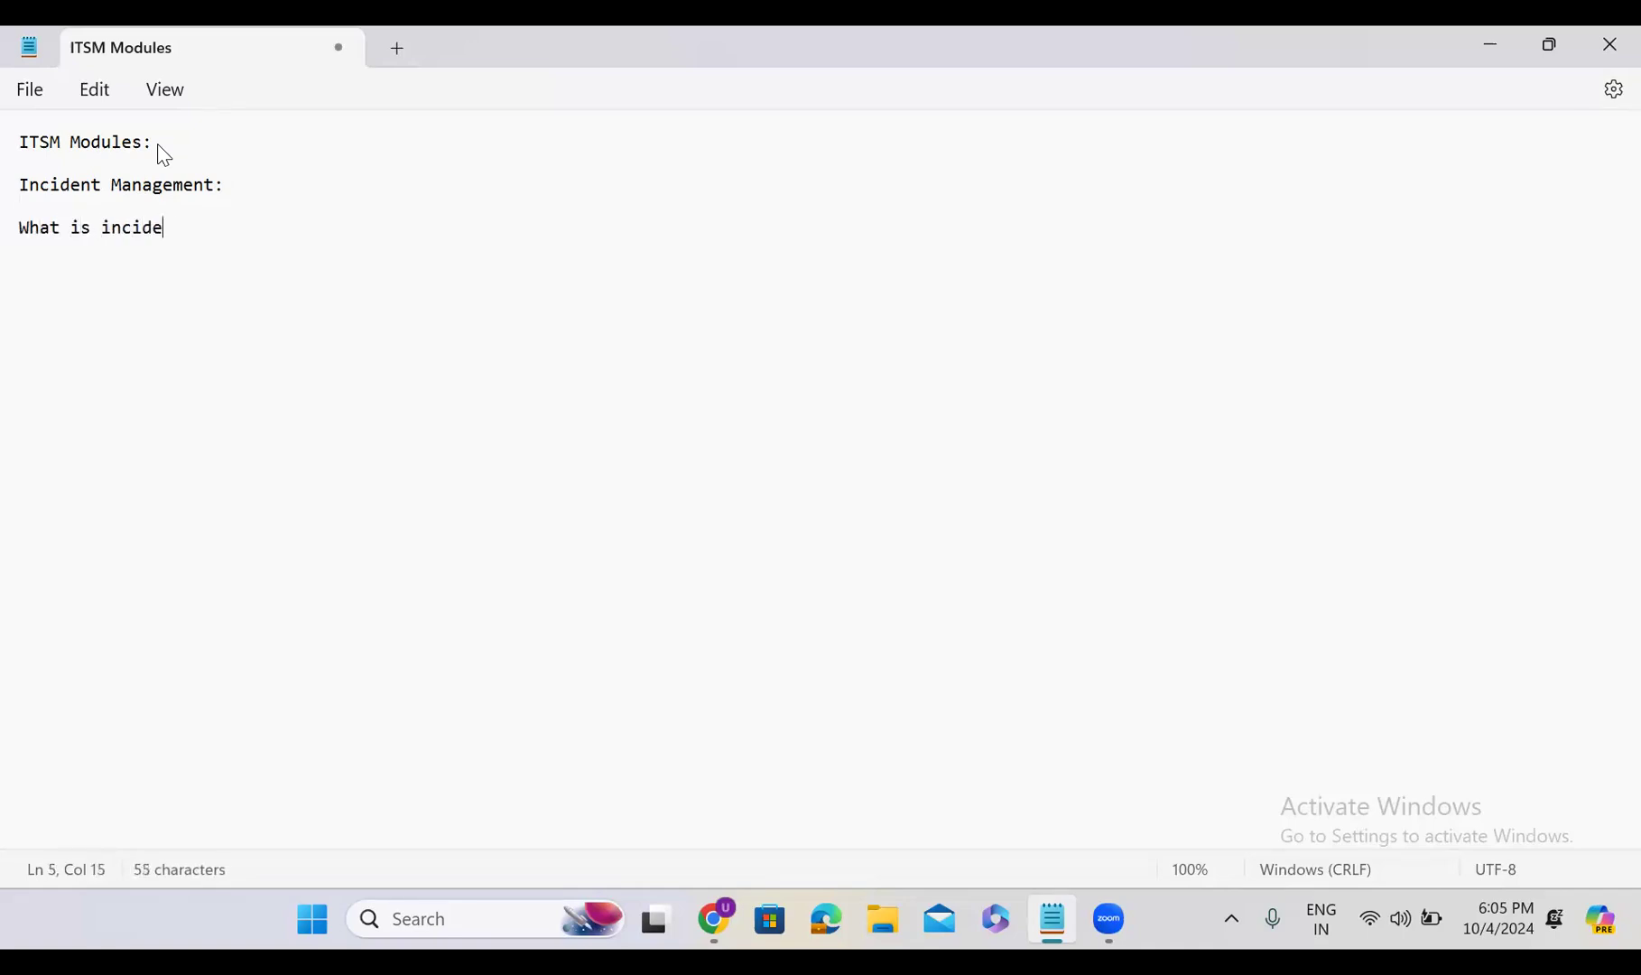
{"action": "type", "text": "nt:"}
{"action": "key", "text": "Return"}
{"action": "key", "text": "Return"}
{"action": "left_click", "coordinate": [224, 227]}
{"action": "type", "text": "sudden inturreption in "}
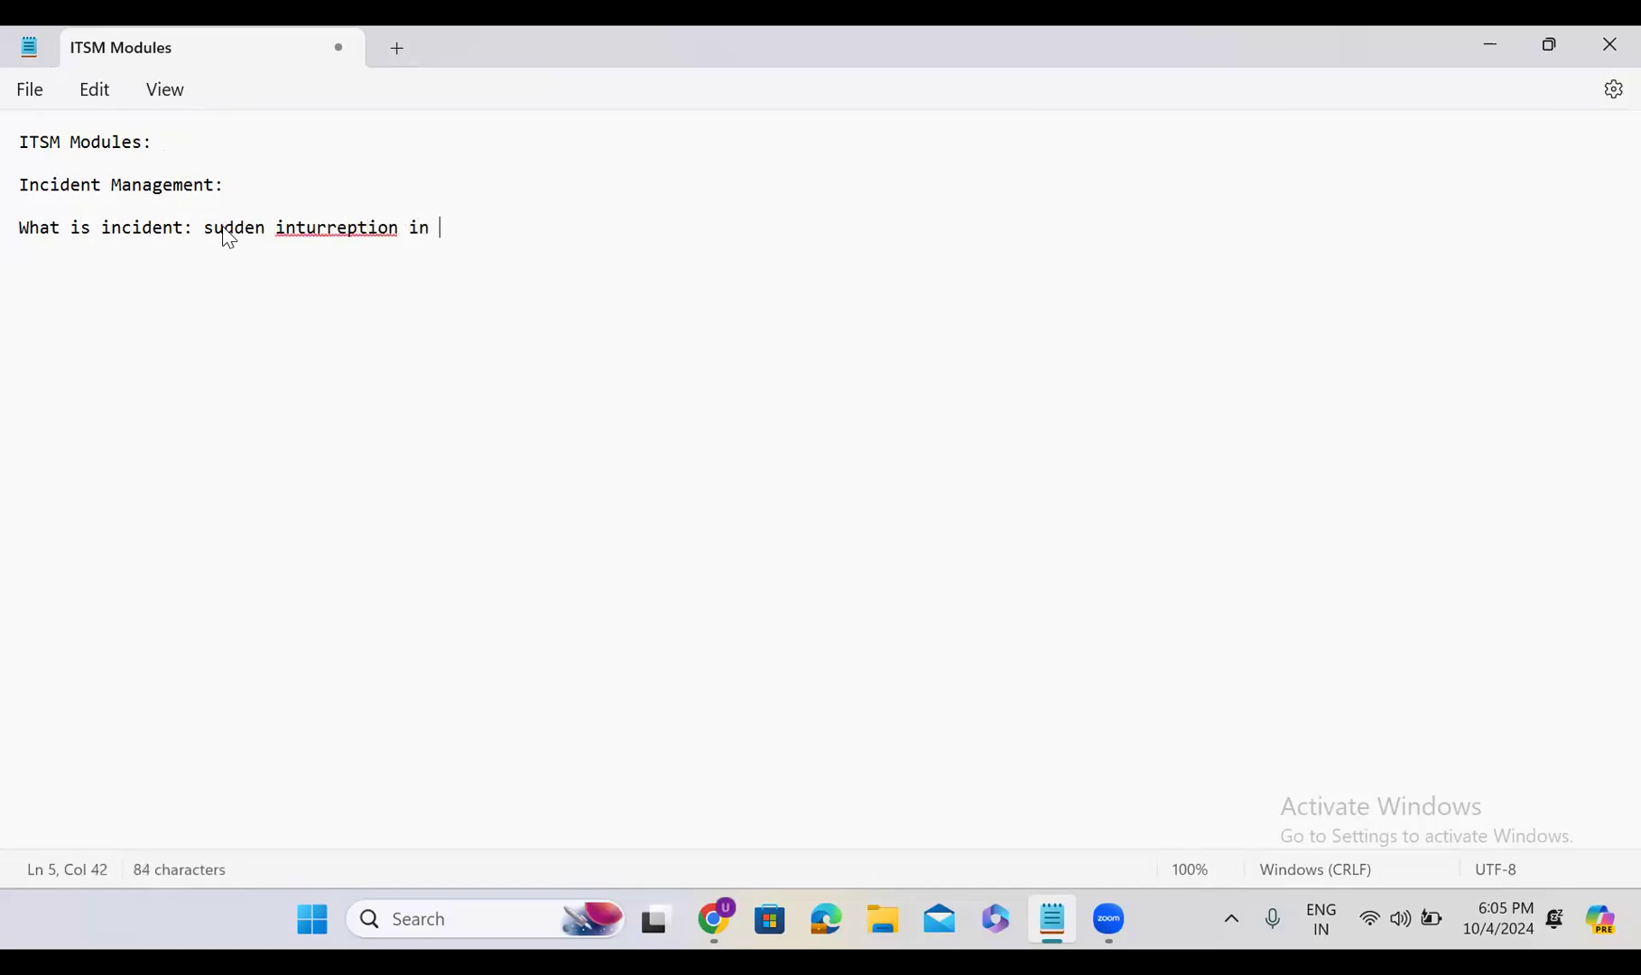
{"action": "type", "text": "the service"}
{"action": "left_click", "coordinate": [347, 228]}
{"action": "left_click", "coordinate": [361, 270]}
{"action": "left_click", "coordinate": [575, 227]}
{"action": "type", "text": "is call"}
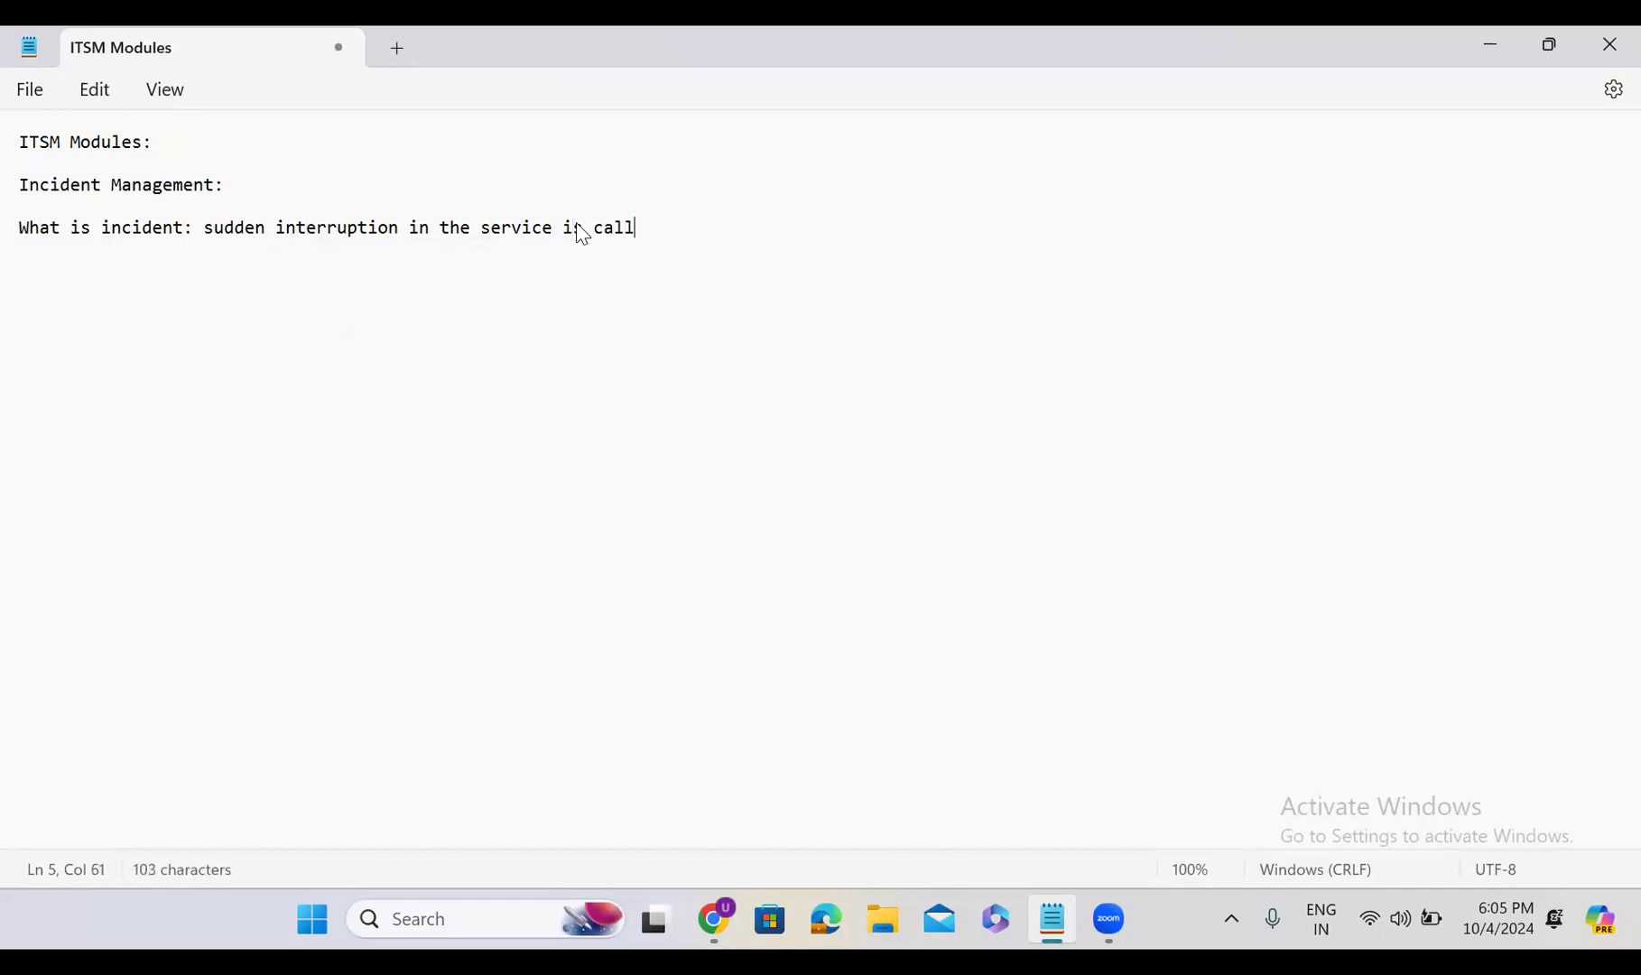
{"action": "type", "text": "ed incident."}
{"action": "key", "text": "Return"}
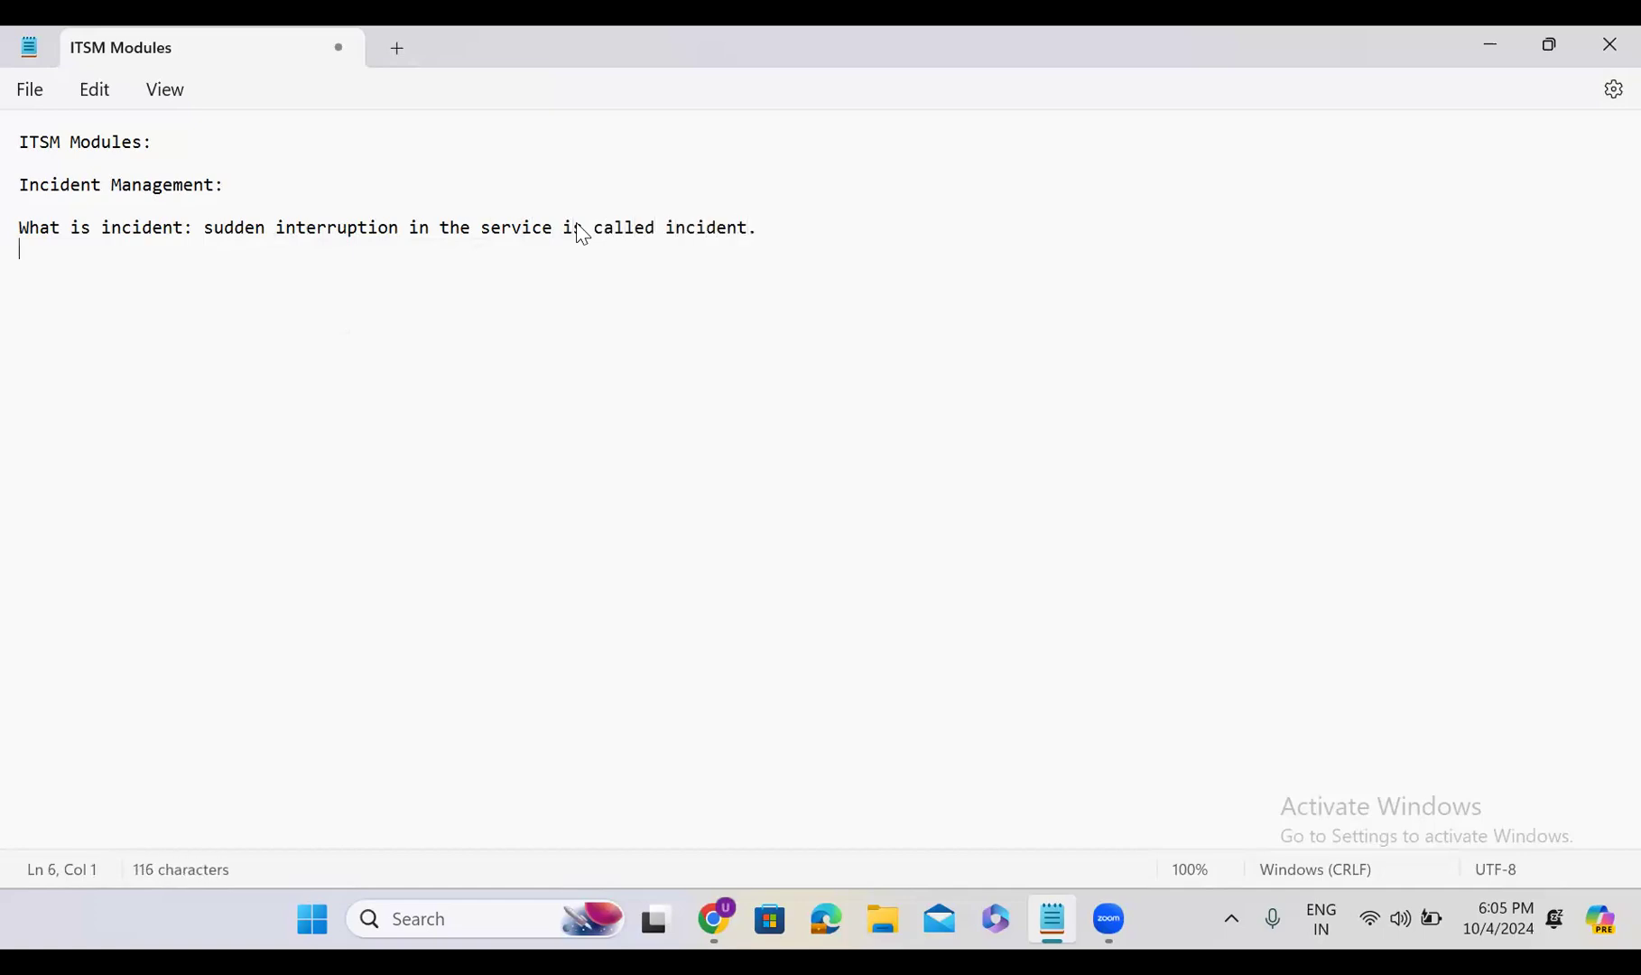
{"action": "key", "text": "Return"}
{"action": "key", "text": "Return"}
{"action": "left_click", "coordinate": [414, 858]}
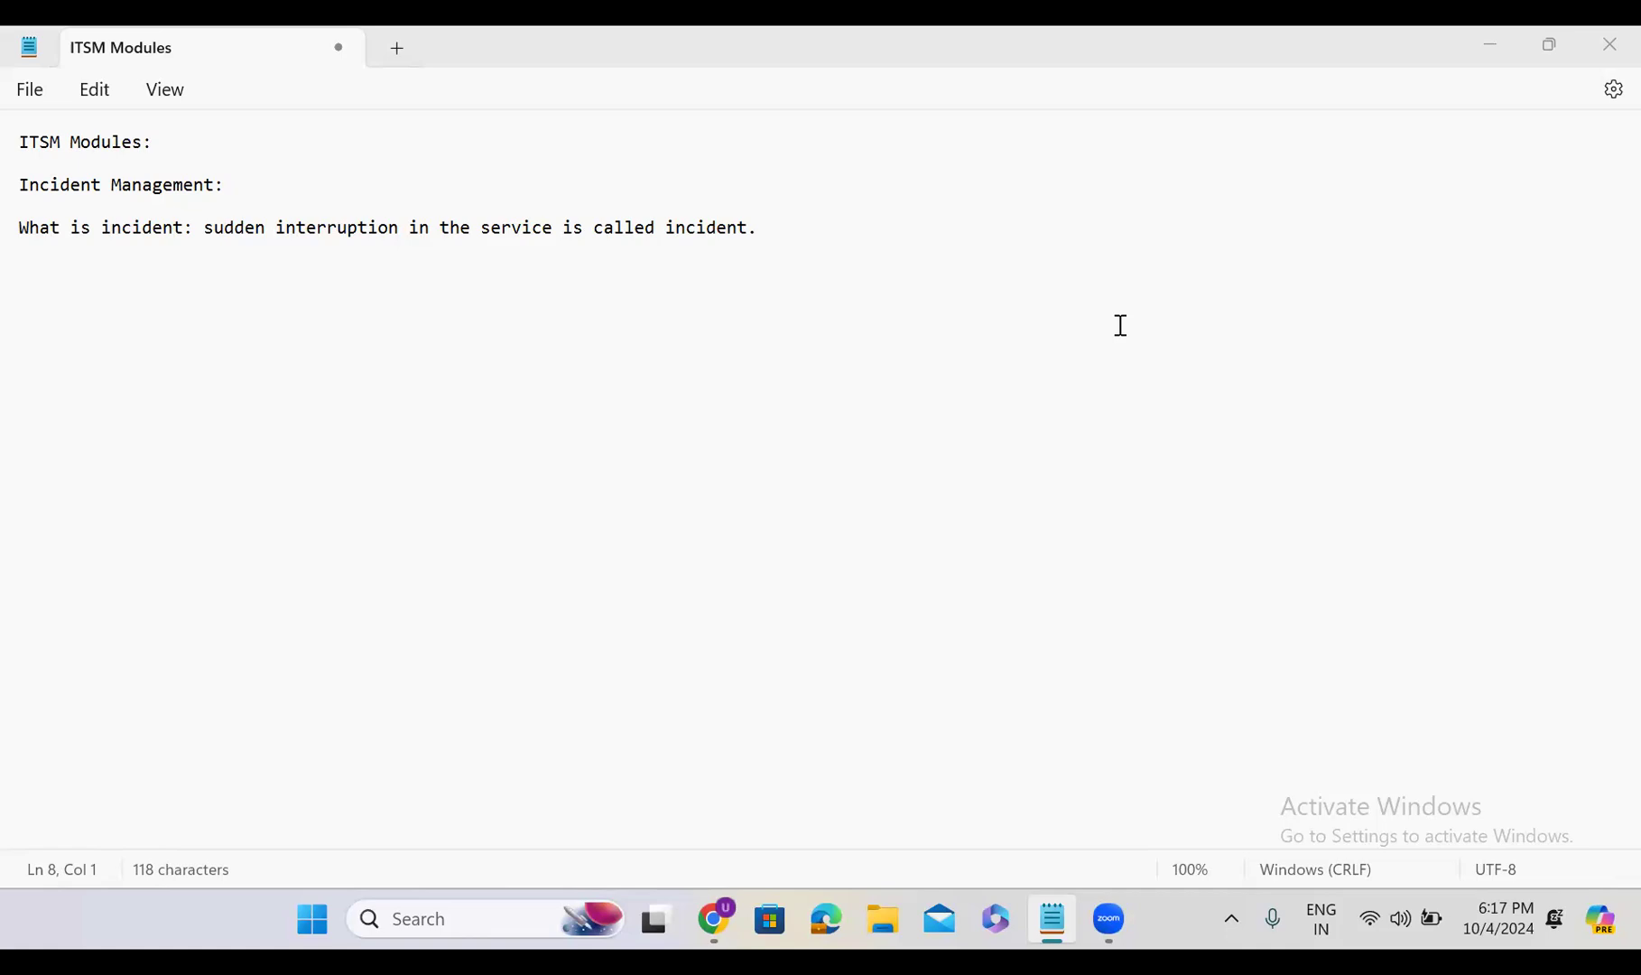
Open developer.servicenow.com in Chrome and go to its Sign In page
{"action": "left_click", "coordinate": [1492, 43]}
{"action": "left_click", "coordinate": [387, 106]}
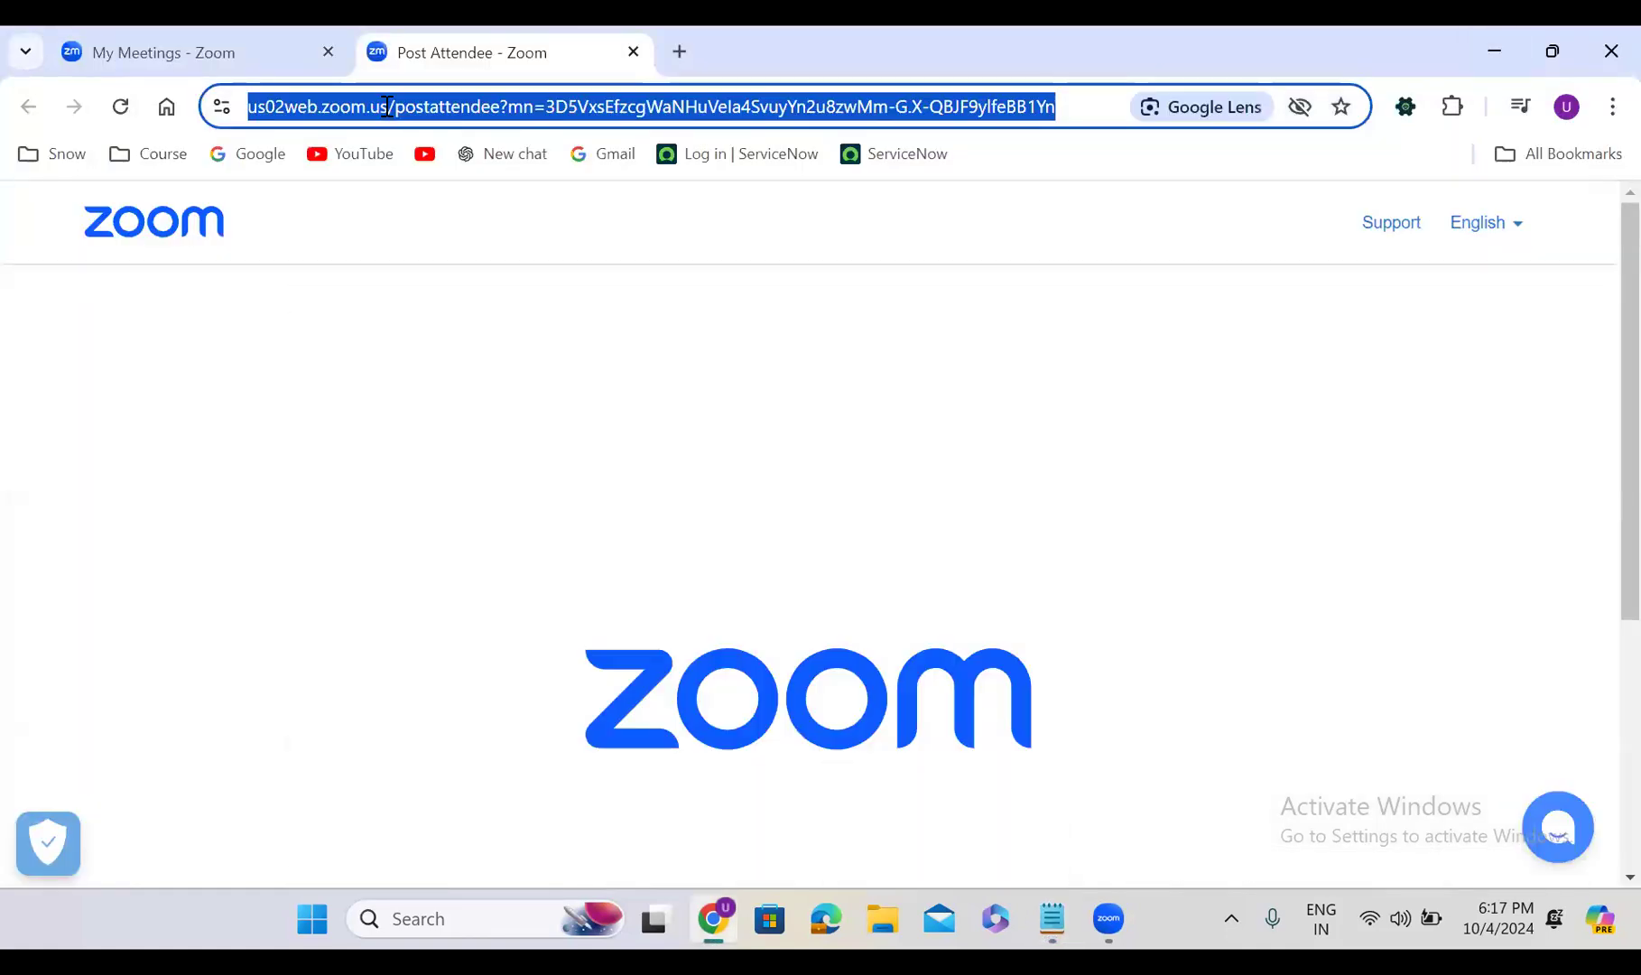
{"action": "type", "text": "de"}
{"action": "key", "text": "Right"}
{"action": "key", "text": "Up"}
{"action": "left_click", "coordinate": [454, 108]}
{"action": "key", "text": "ctrl+a"}
{"action": "key", "text": "BackSpace"}
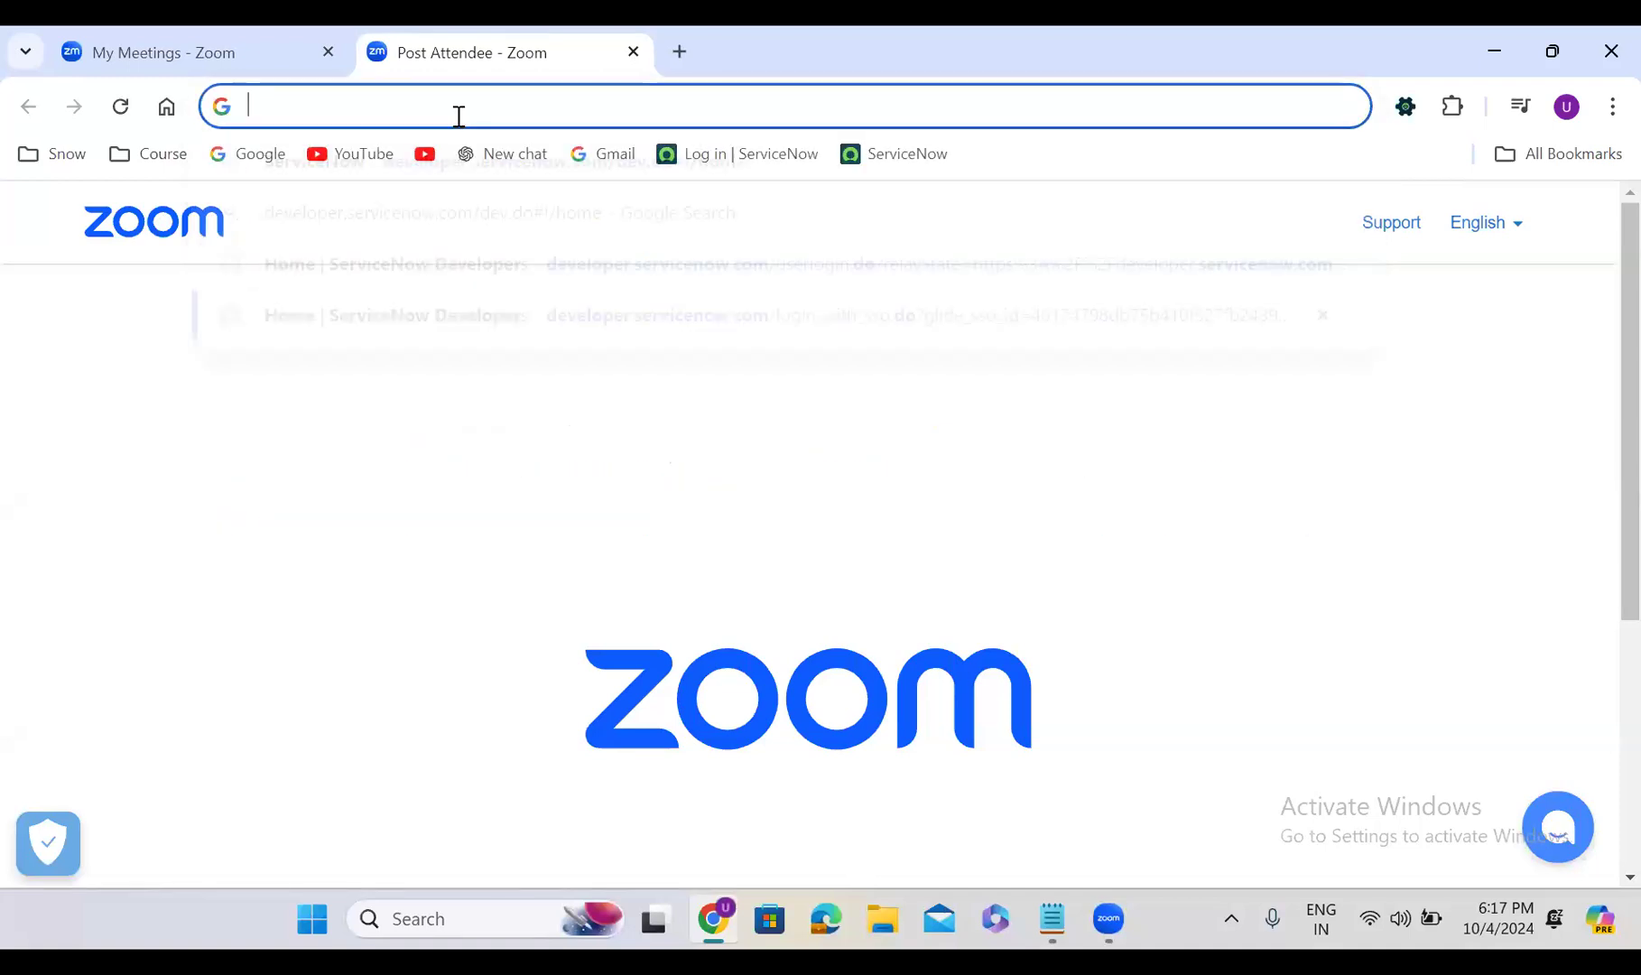
{"action": "type", "text": "developer.servicenow.com/dev.do#!/home"}
{"action": "key", "text": "Right"}
{"action": "key", "text": "Return"}
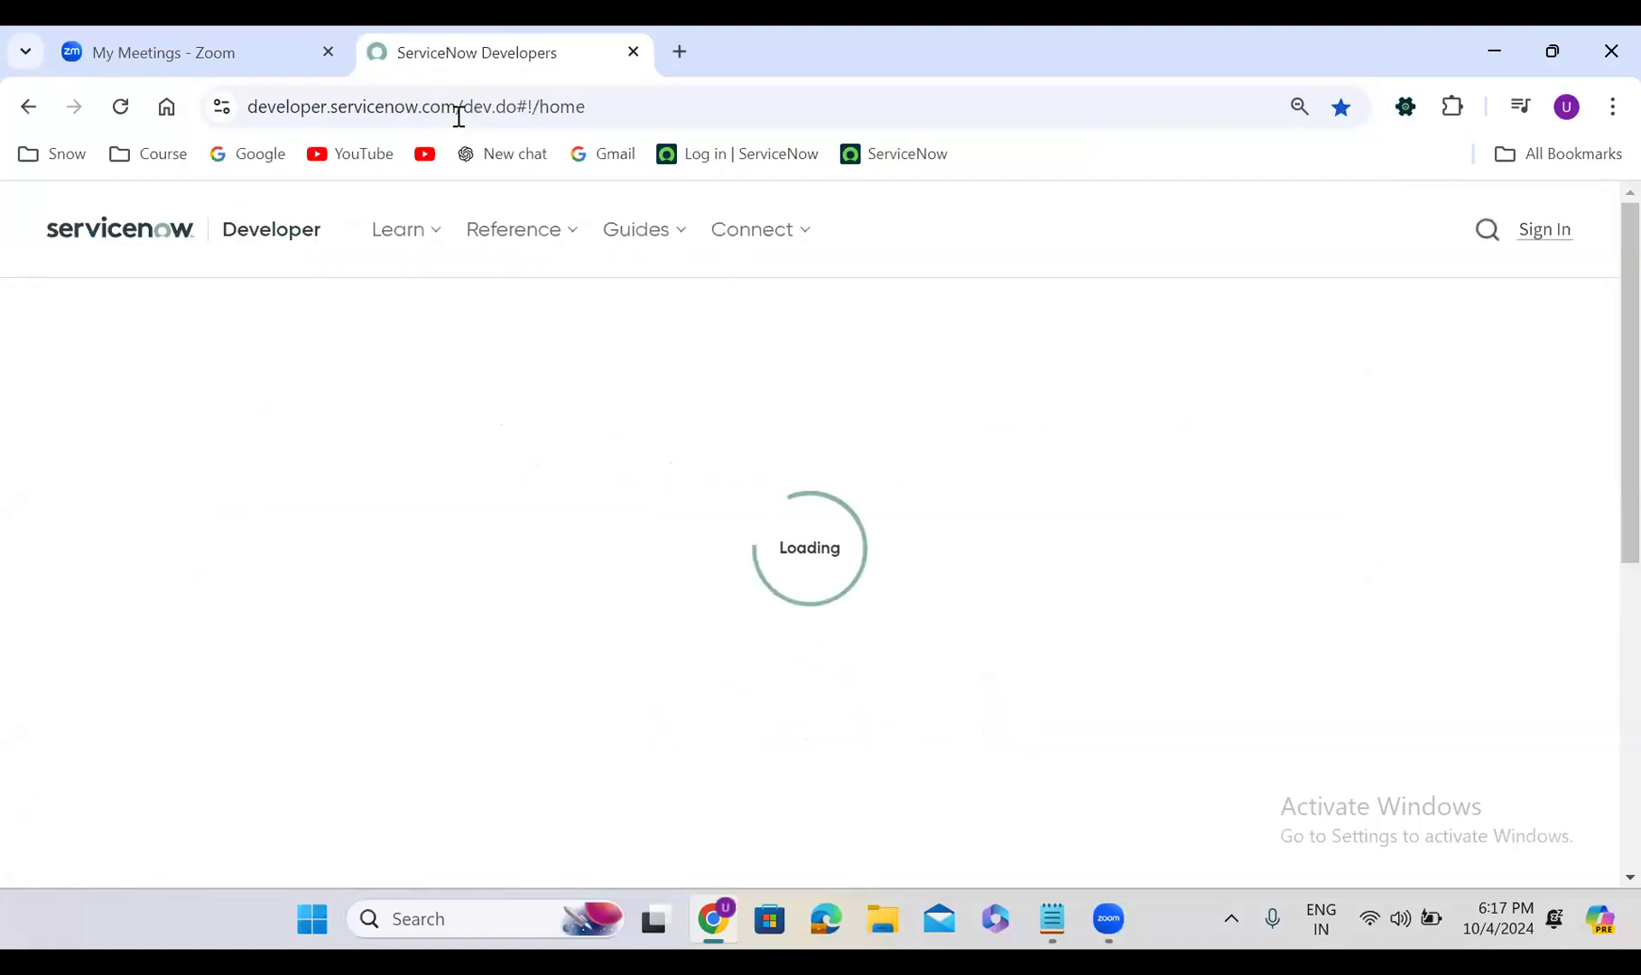
{"action": "left_click", "coordinate": [1544, 231]}
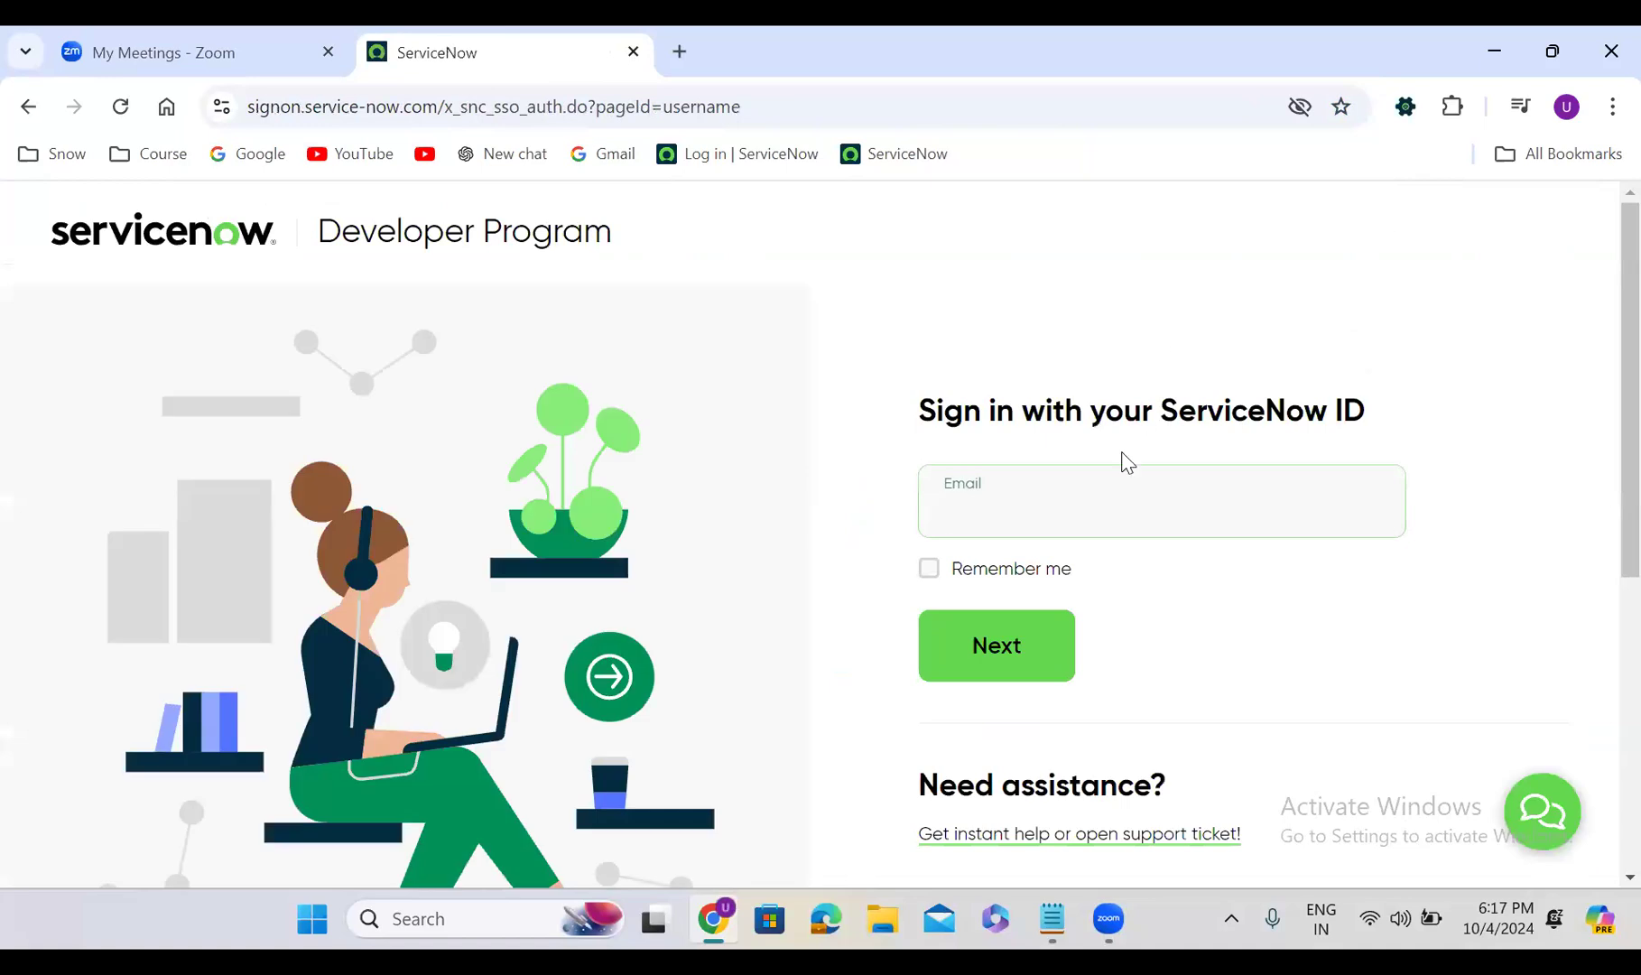
Sign in to the Developer Program with the saved account e-mail and the account password
{"action": "left_click", "coordinate": [980, 515]}
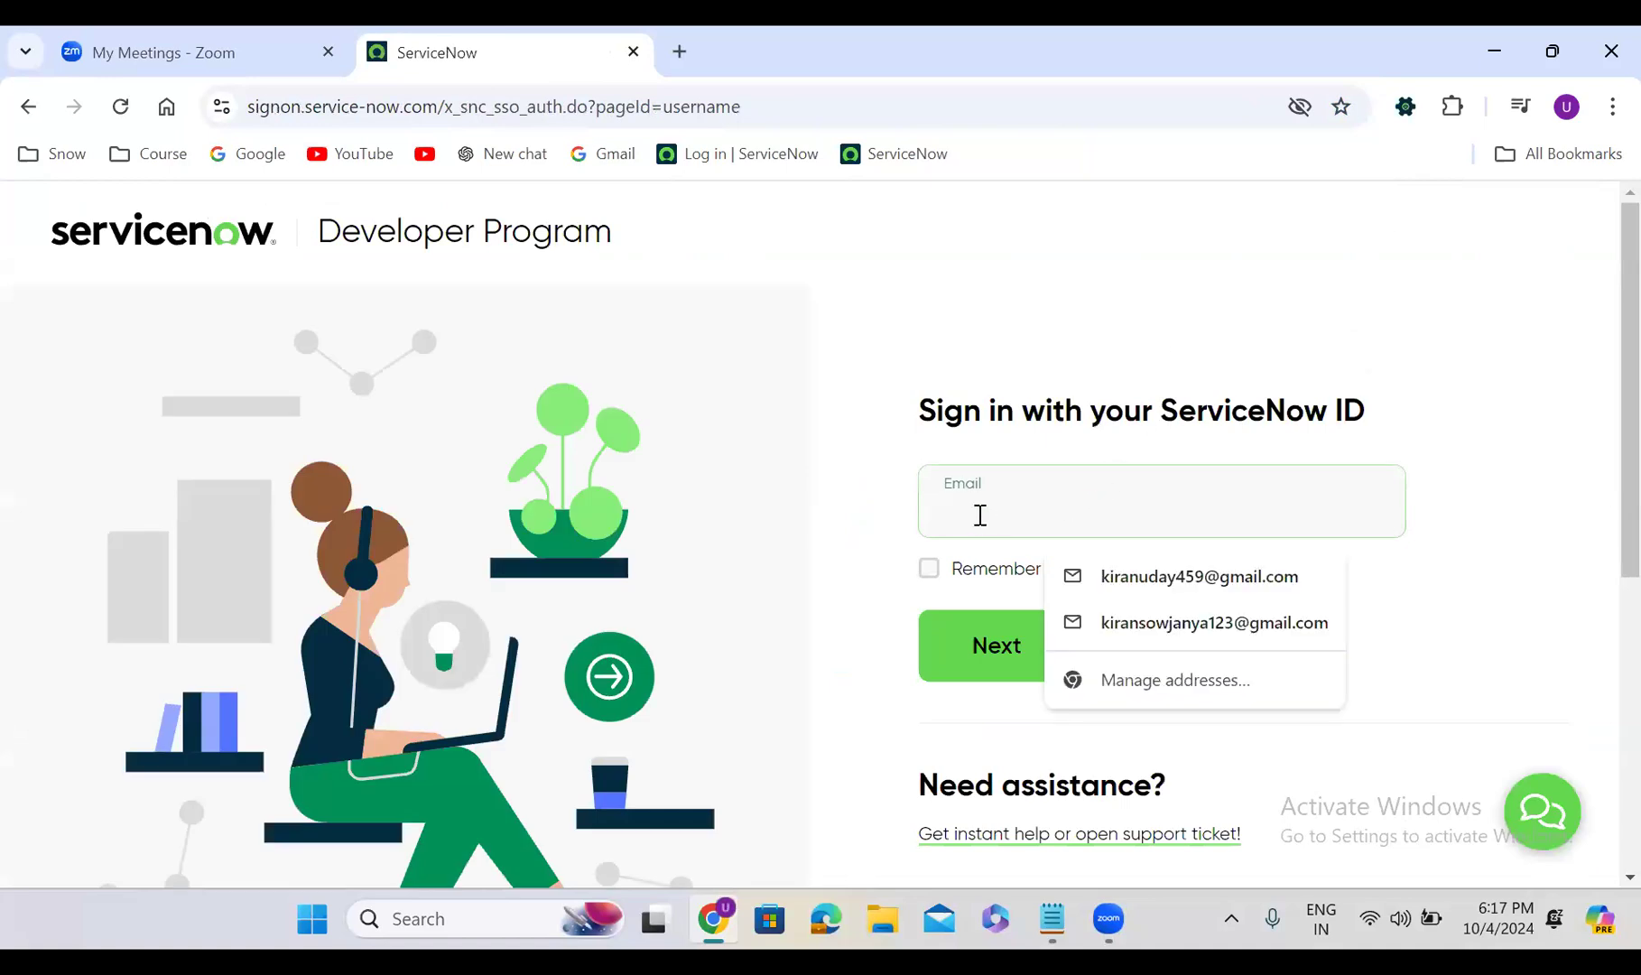
{"action": "type", "text": "udaykish"}
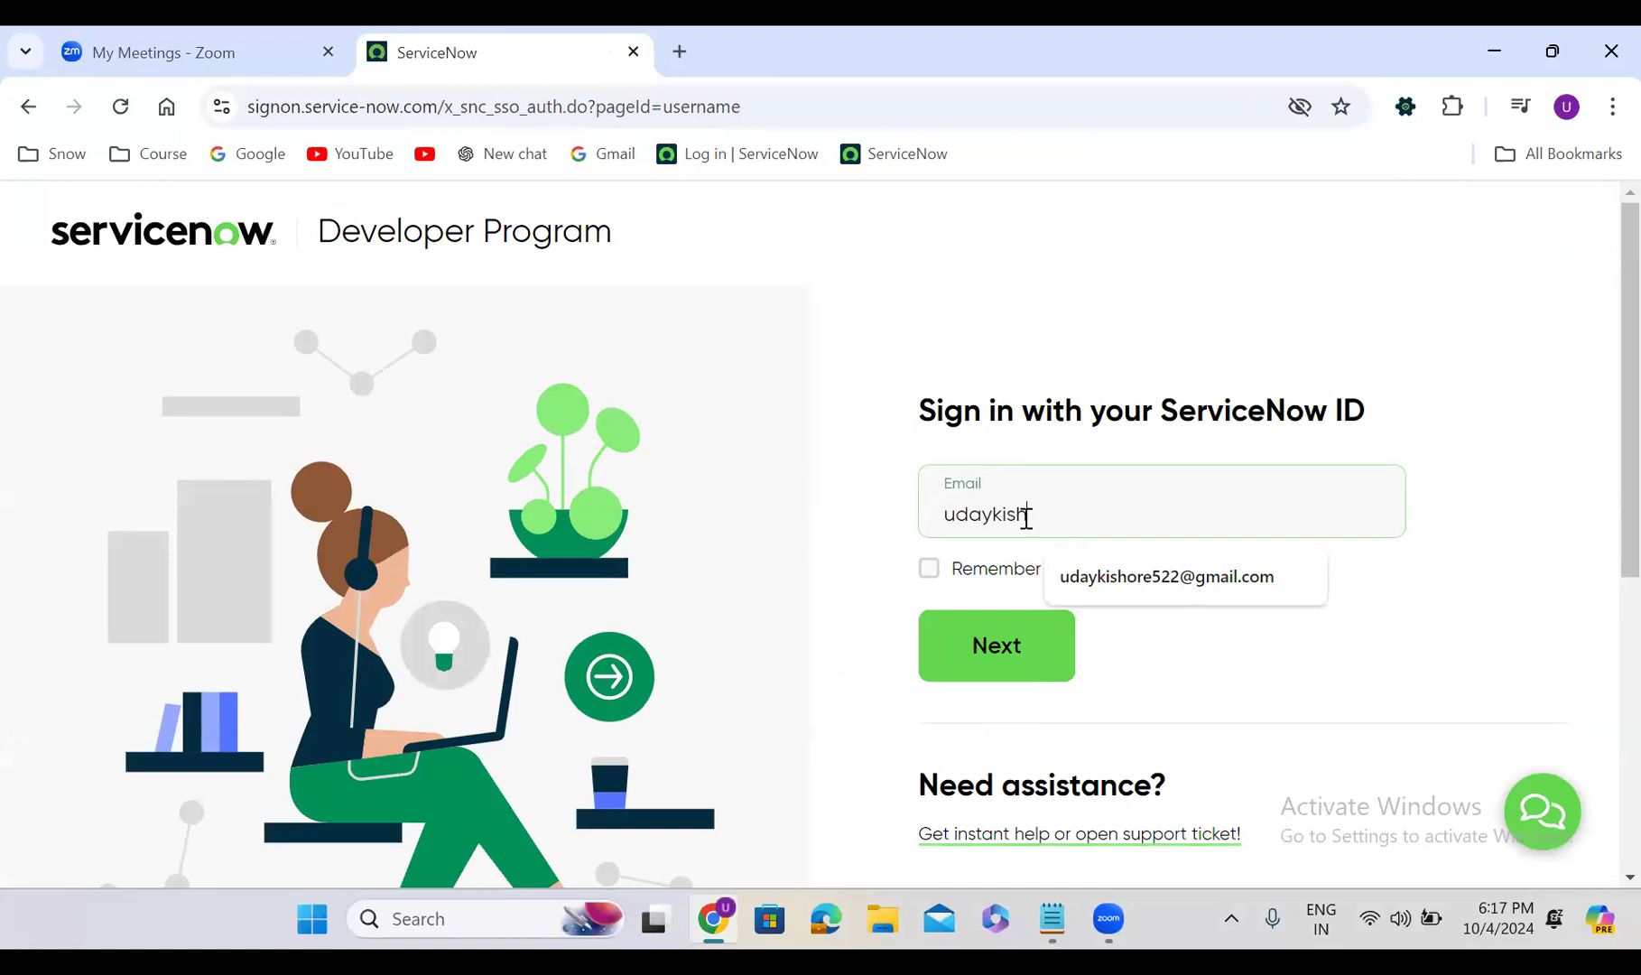
{"action": "left_click", "coordinate": [1158, 578]}
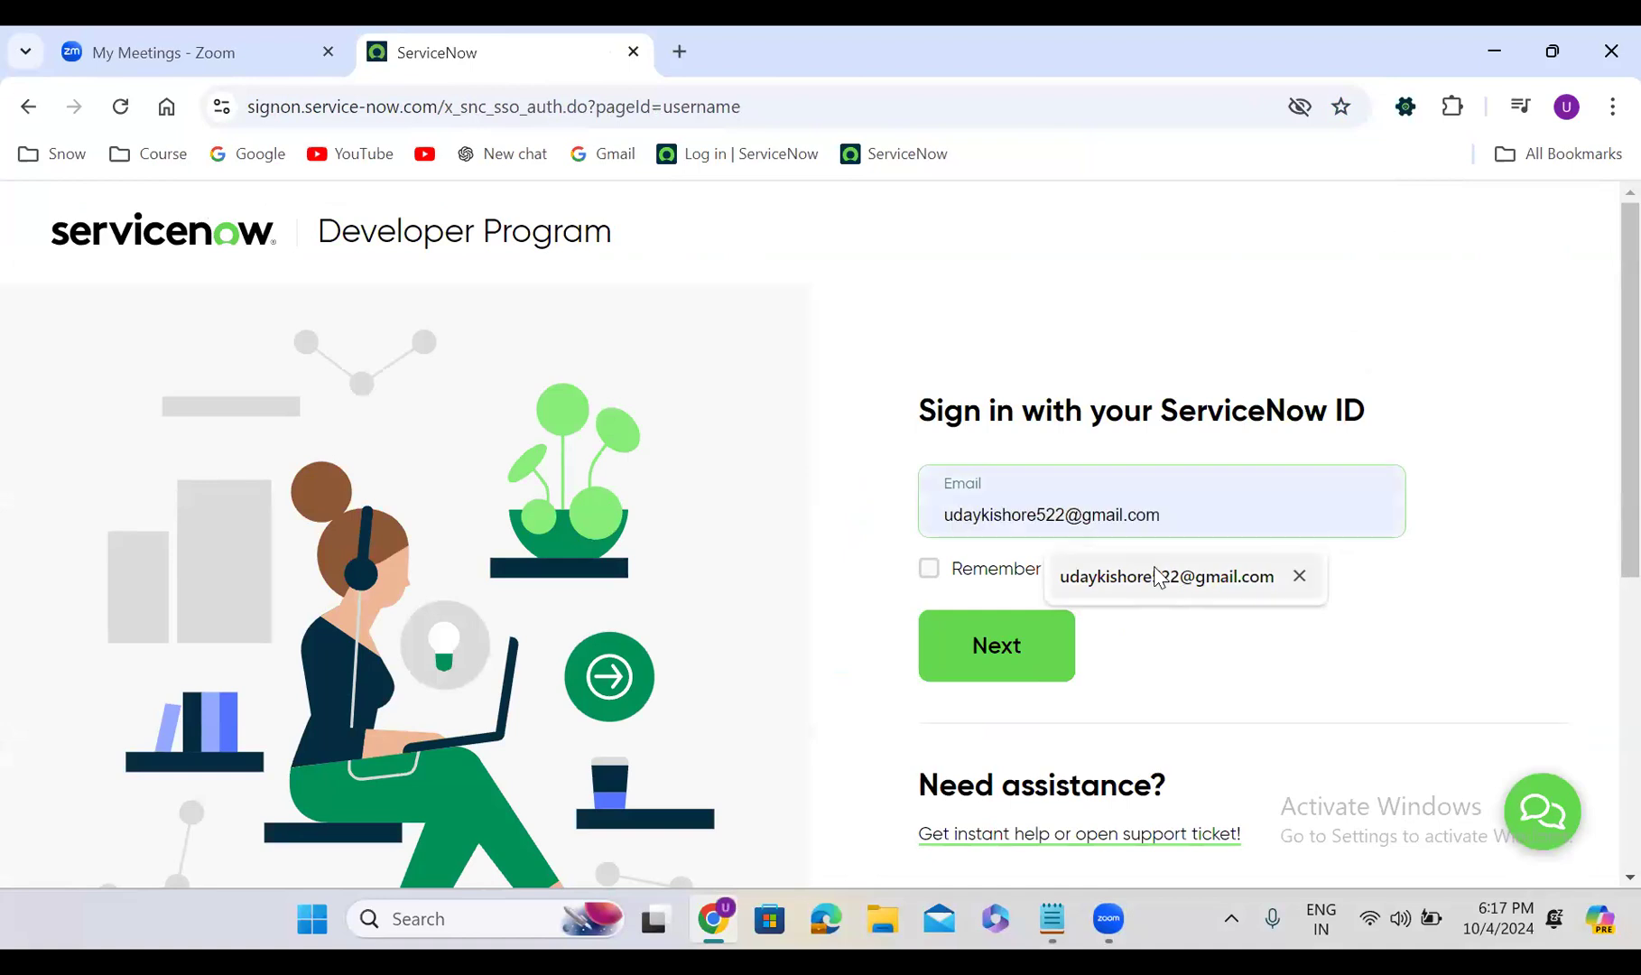
{"action": "left_click", "coordinate": [1007, 642]}
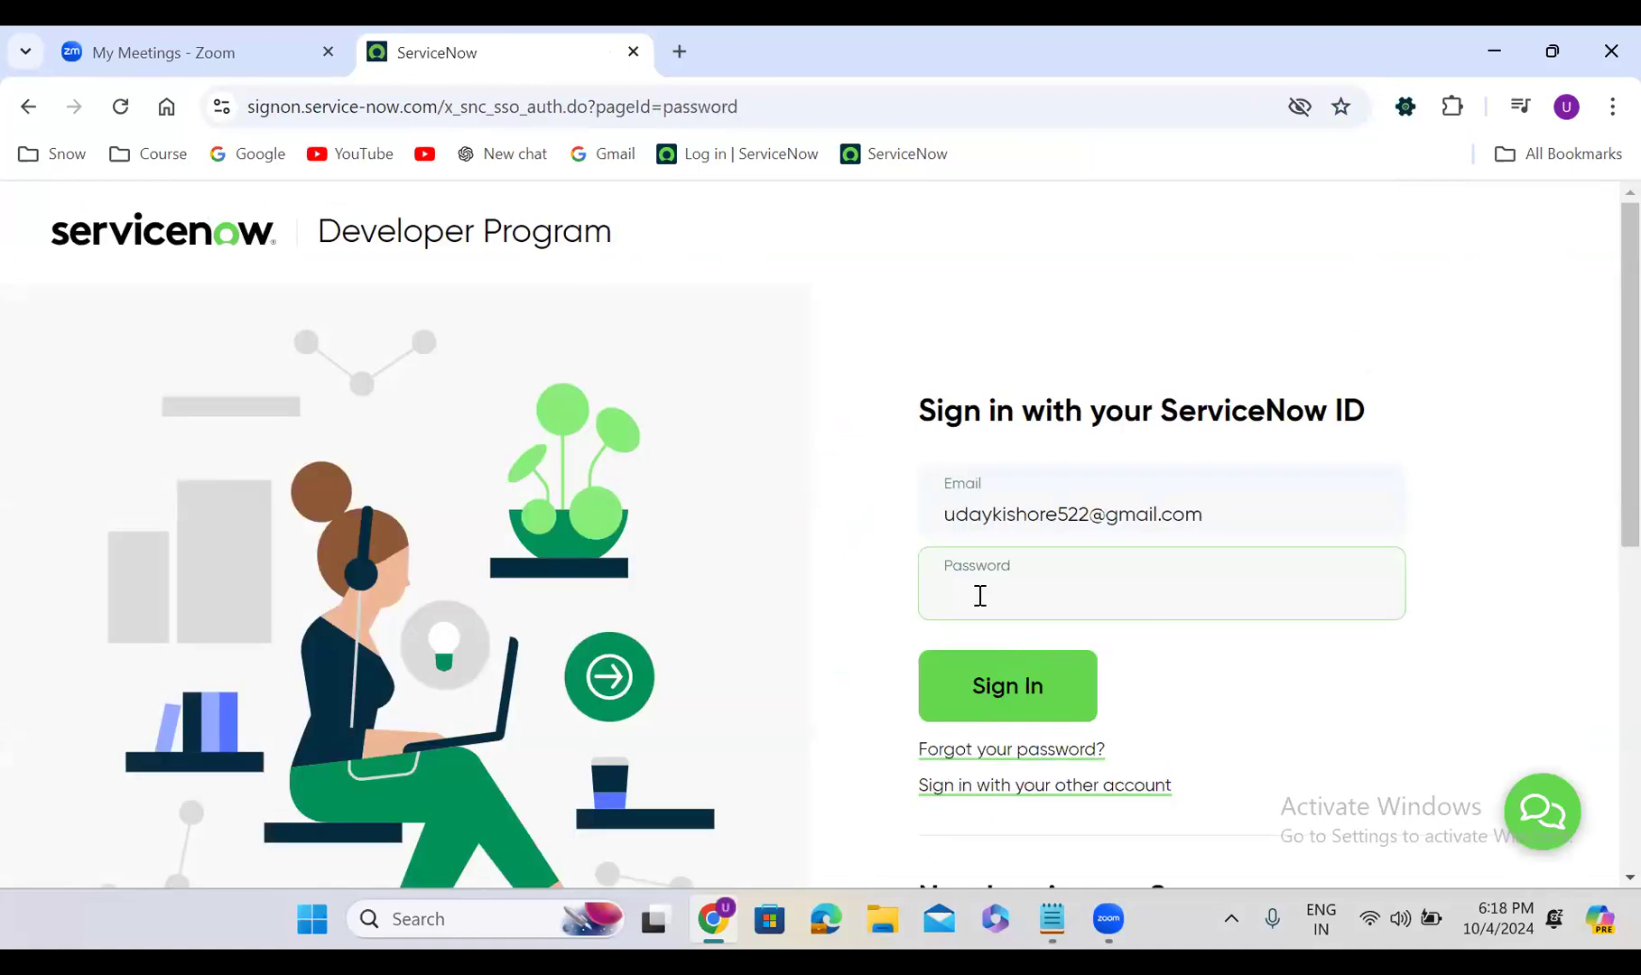
{"action": "type", "text": "••••••••"}
{"action": "left_click", "coordinate": [1036, 663]}
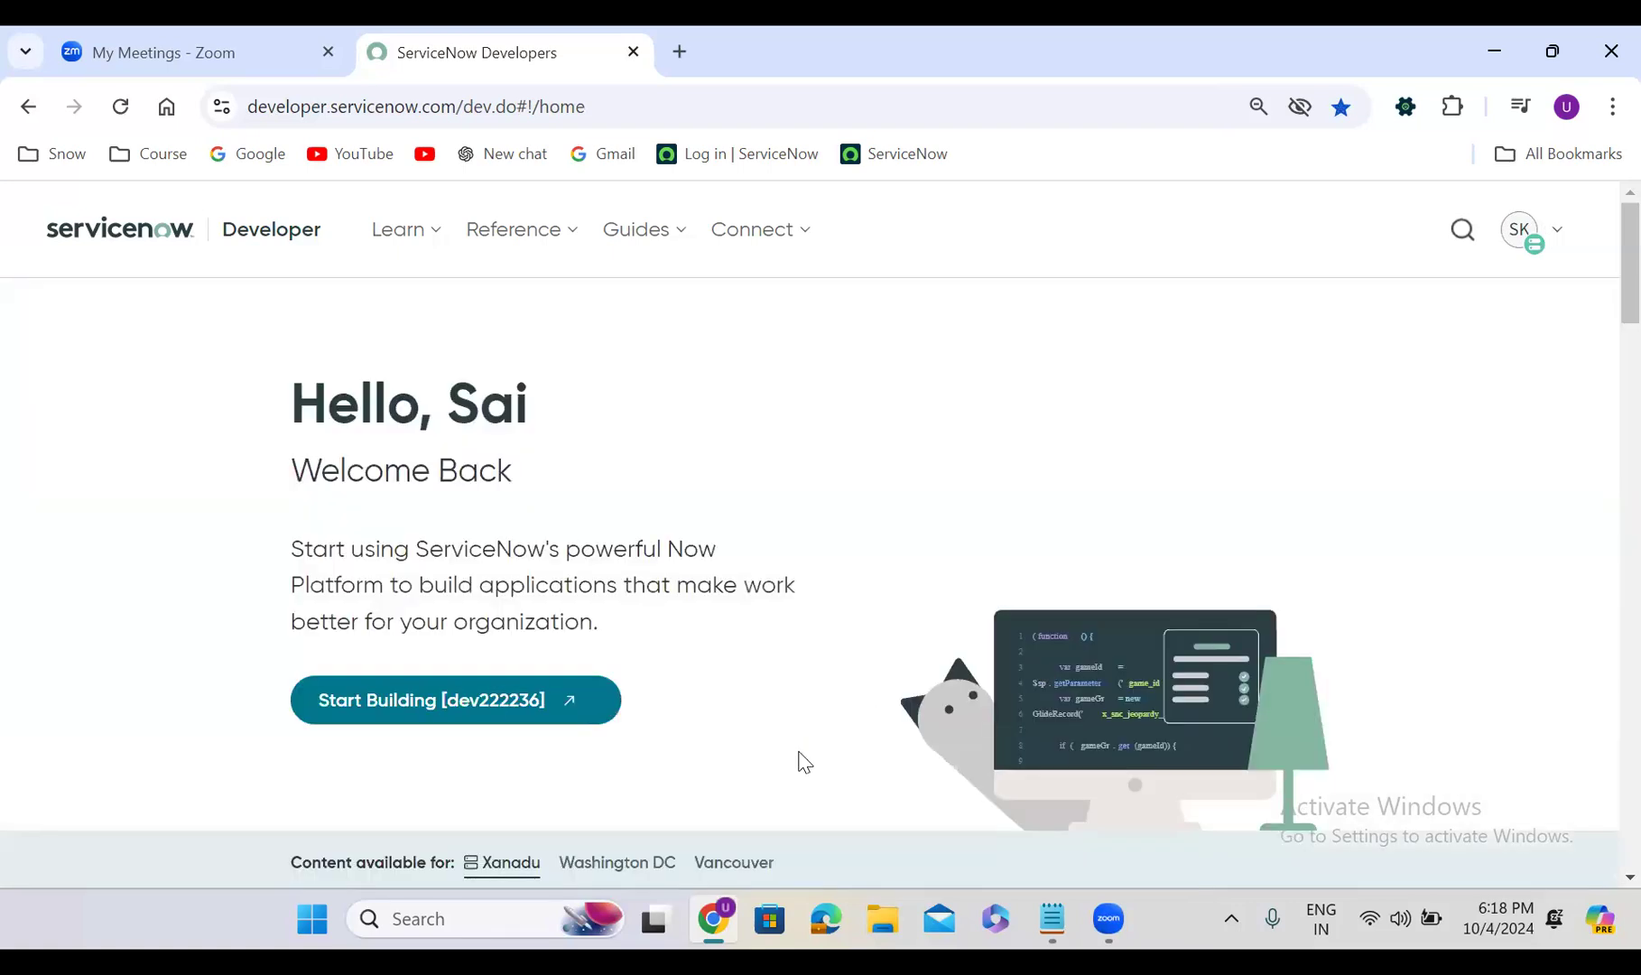
Launch the personal instance and log in as admin with the login page in English
{"action": "left_click", "coordinate": [426, 694]}
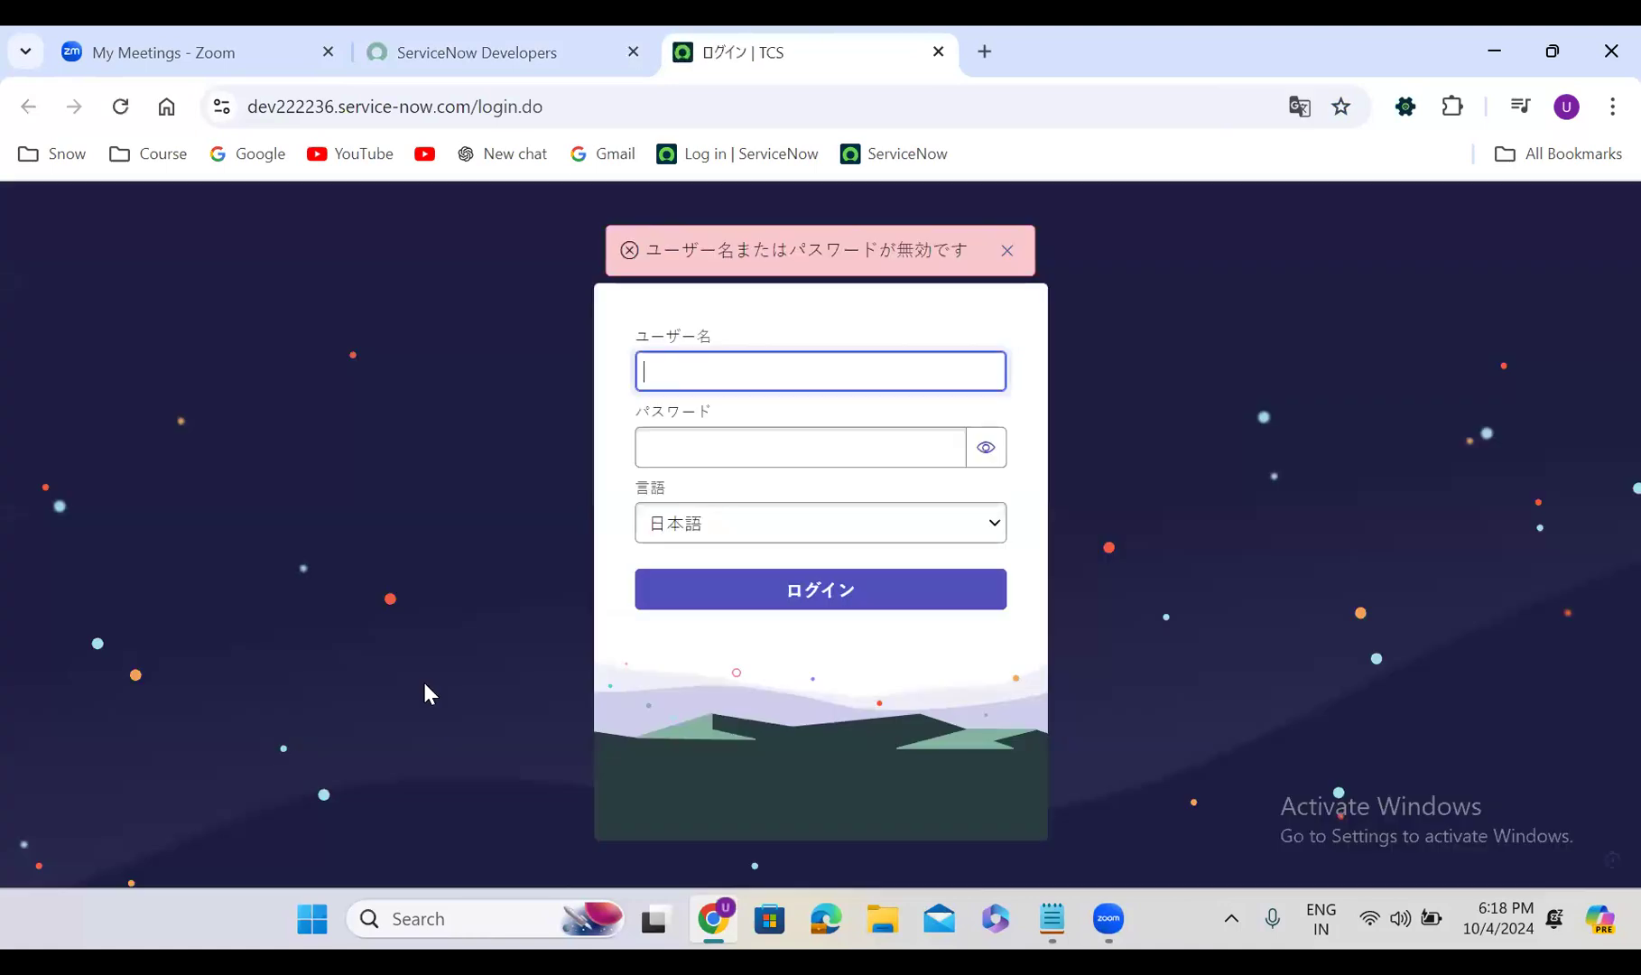
{"action": "left_click", "coordinate": [768, 539]}
{"action": "left_click", "coordinate": [748, 559]}
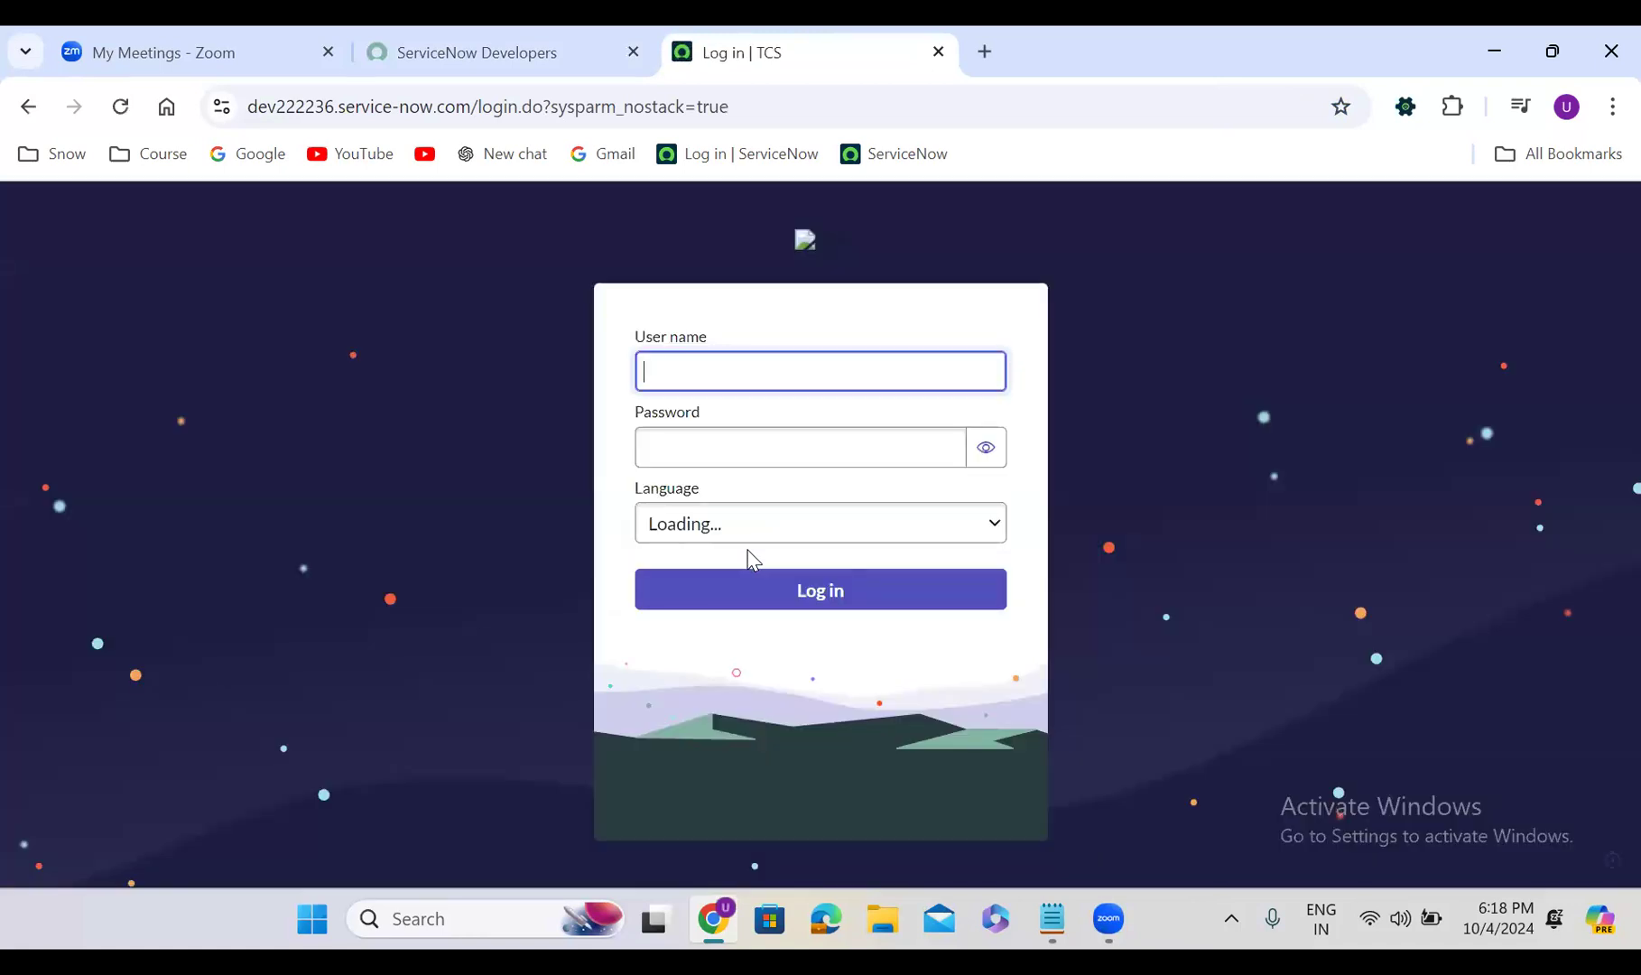
{"action": "type", "text": "admin"}
{"action": "key", "text": "Tab"}
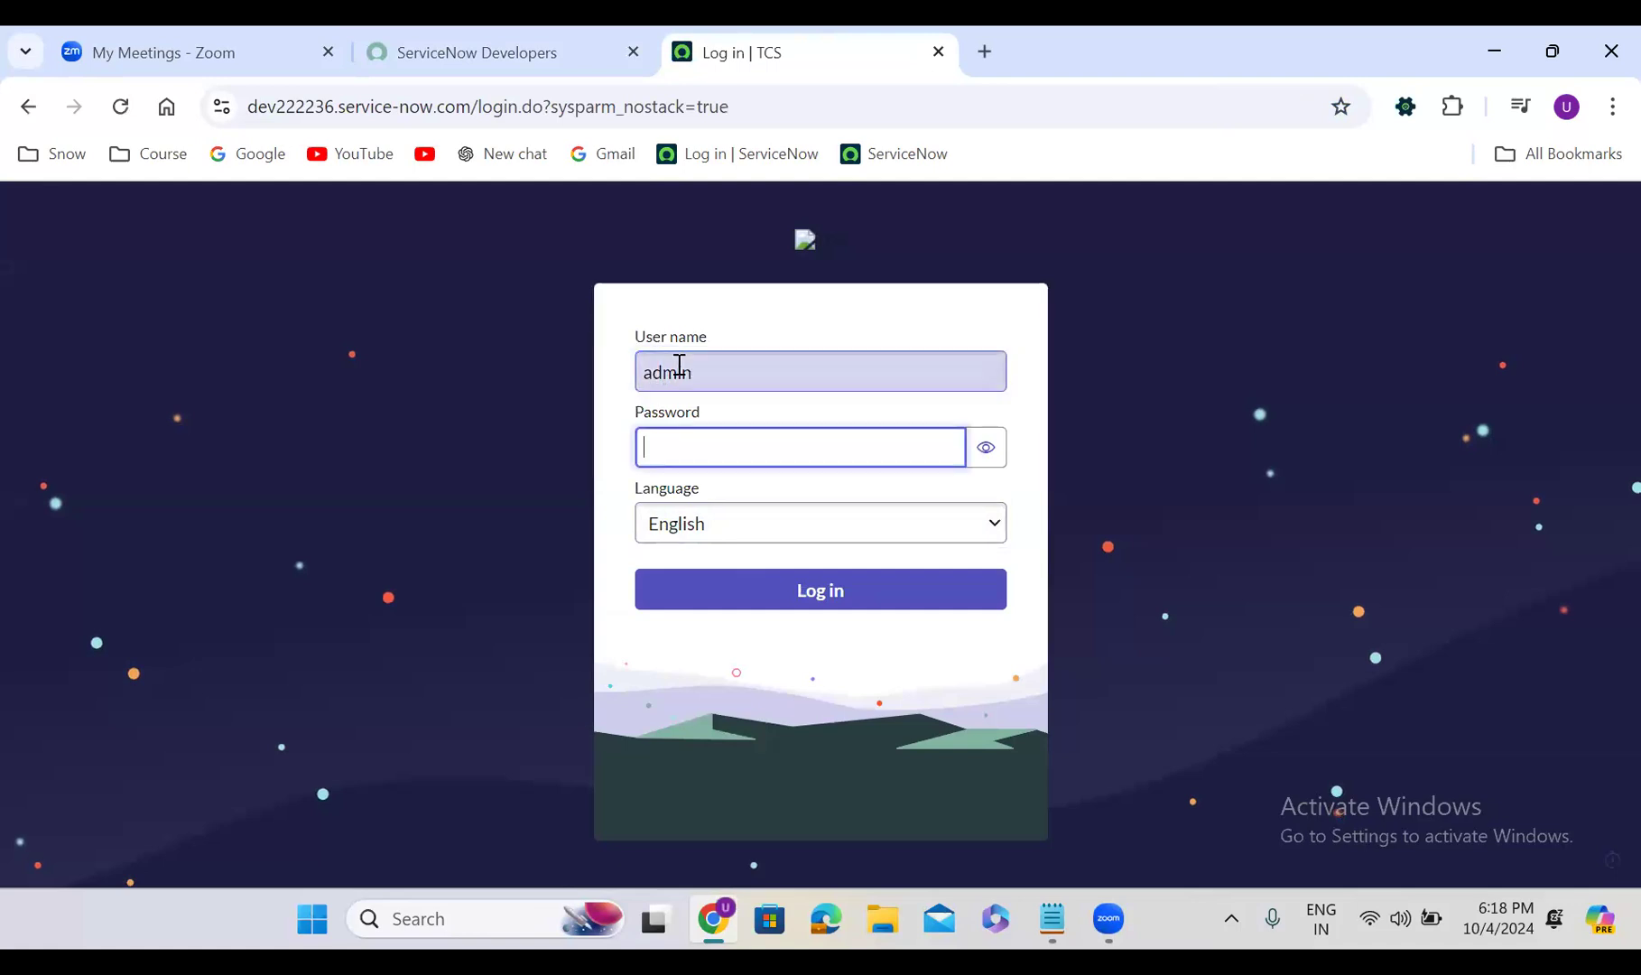
{"action": "type", "text": "*******"}
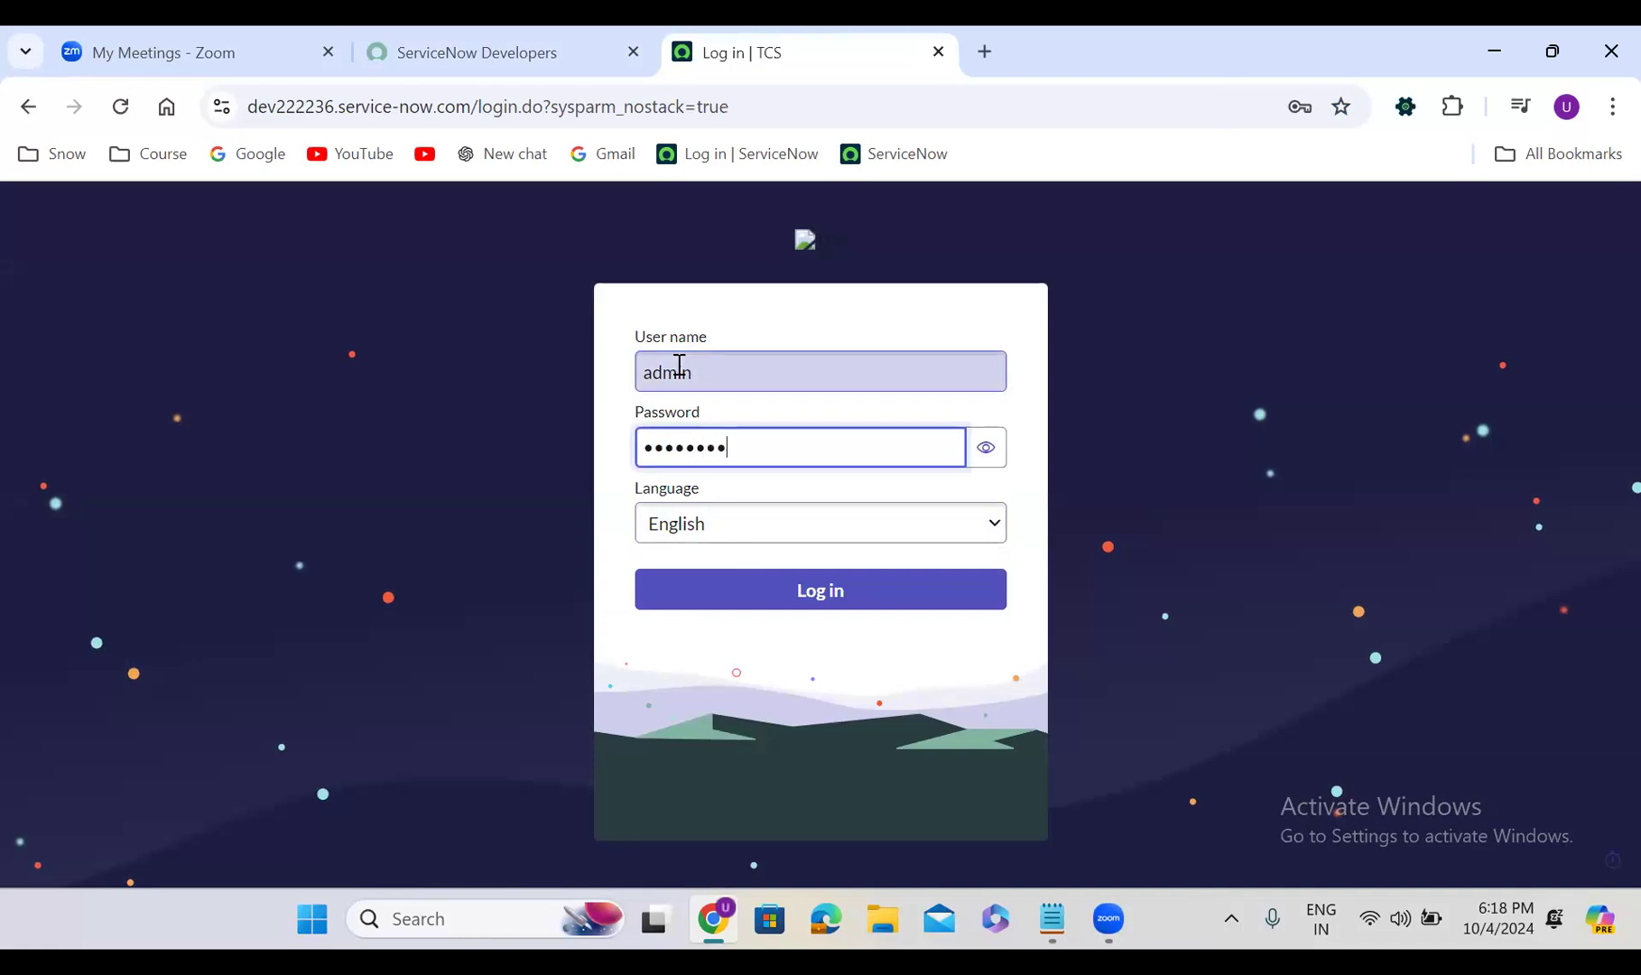
{"action": "left_click", "coordinate": [882, 605]}
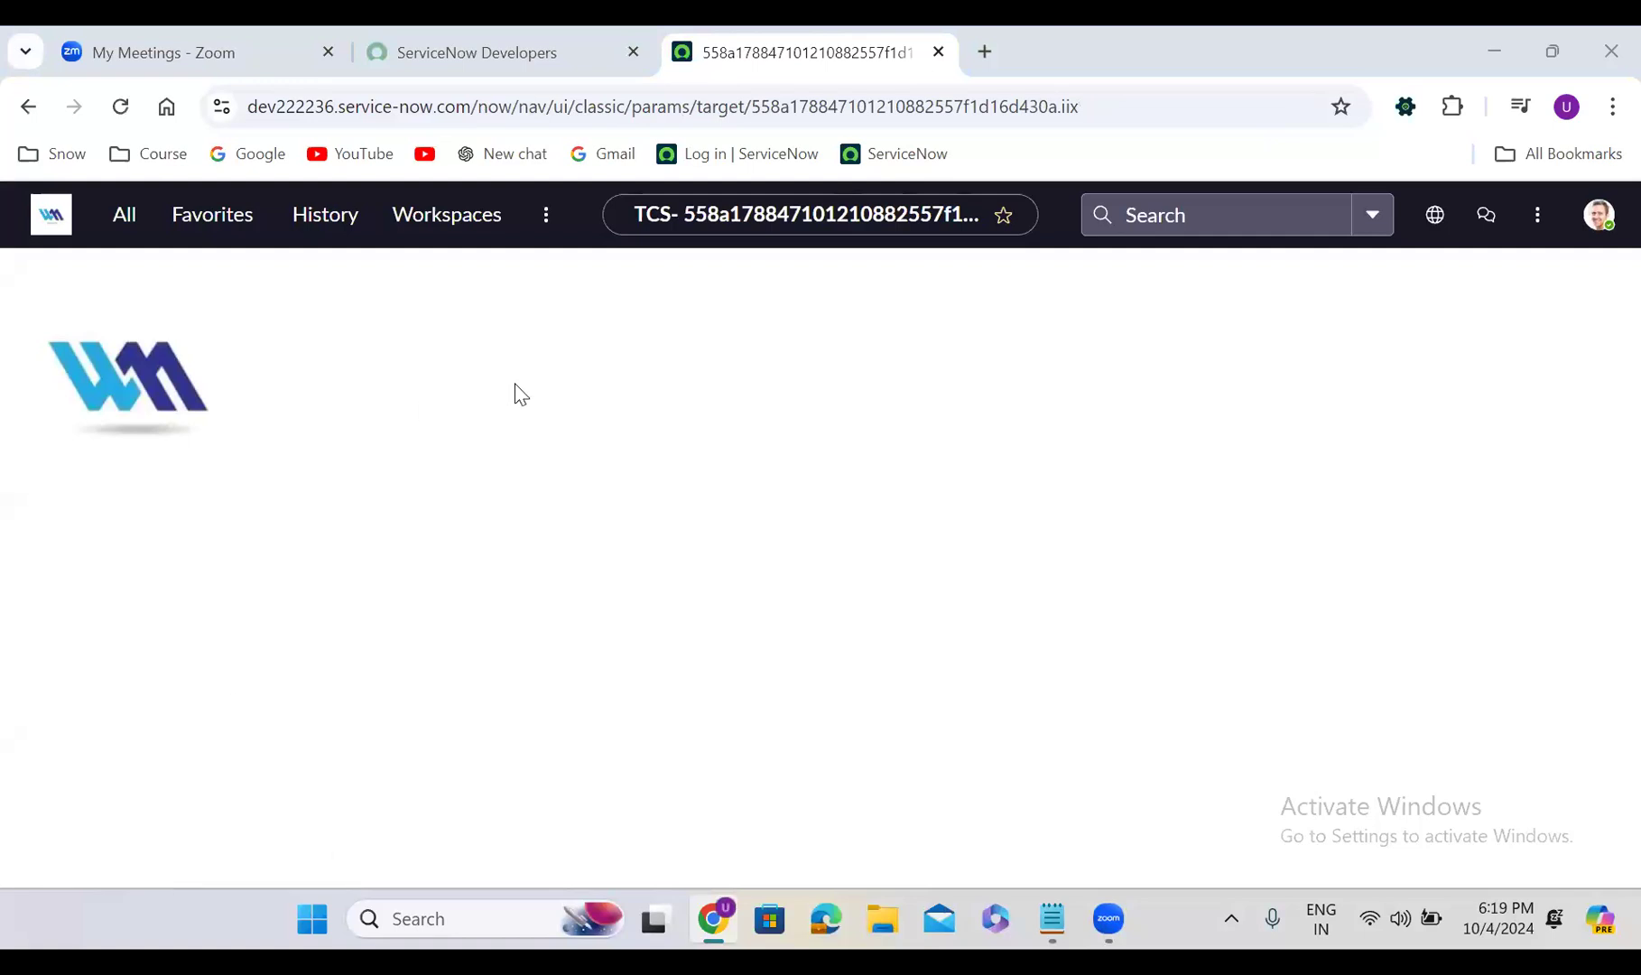
Open the incident list in a new tab with incident.LIST
{"action": "left_click", "coordinate": [122, 219]}
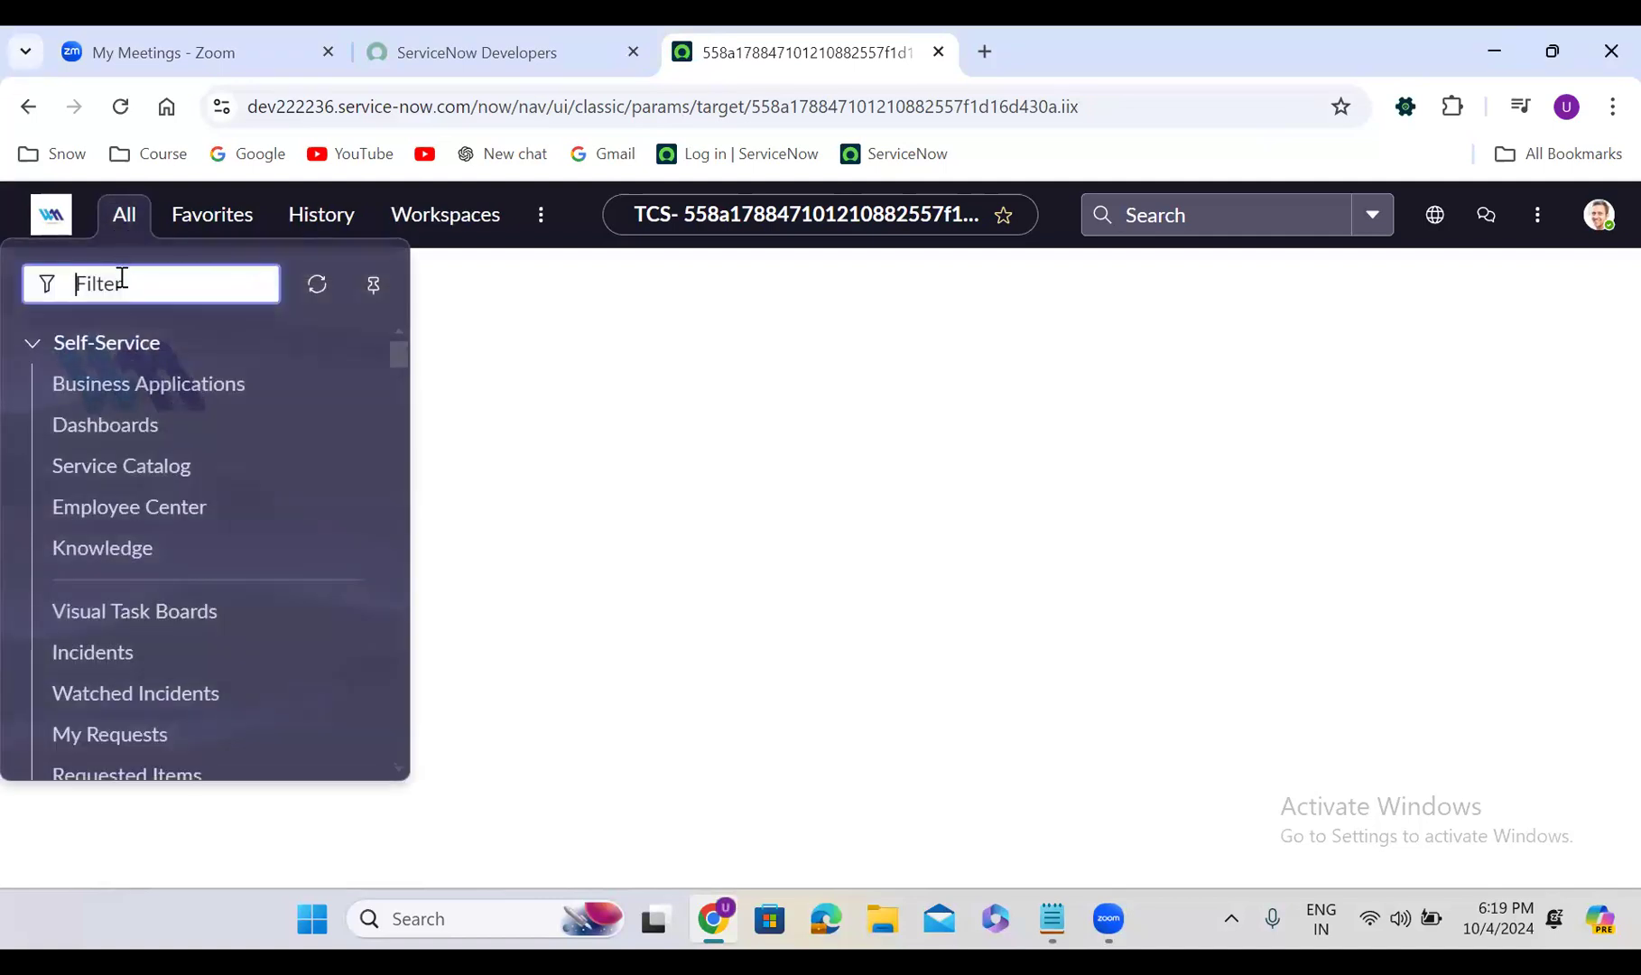
{"action": "type", "text": "incident"}
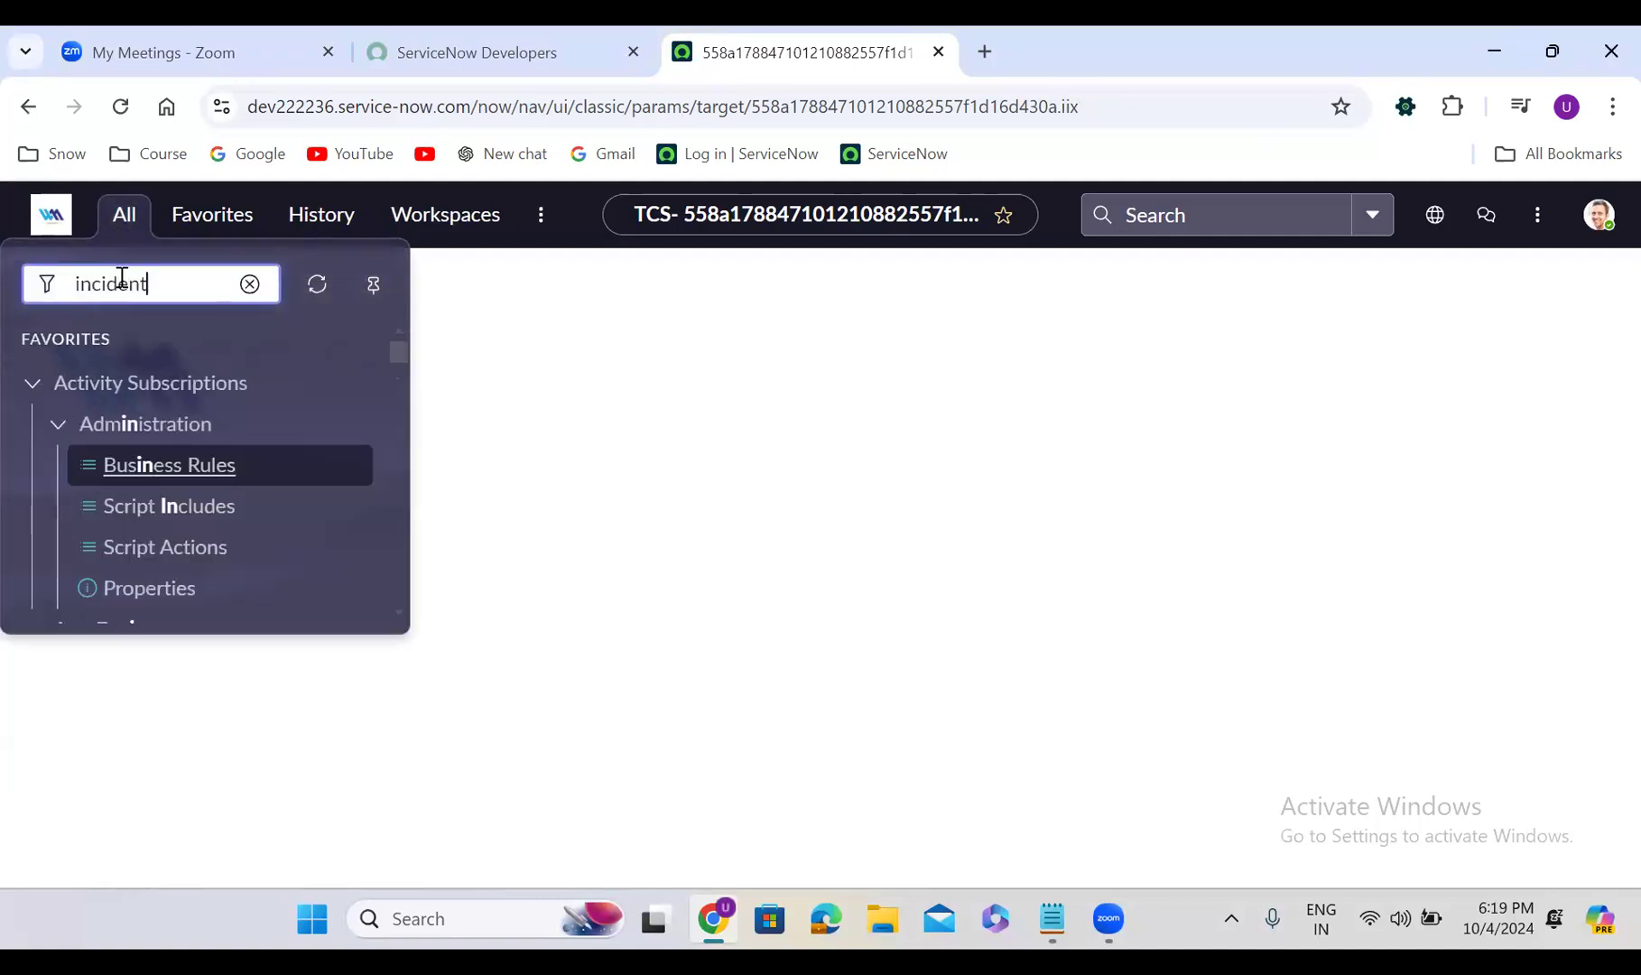
{"action": "type", "text": ".LIST"}
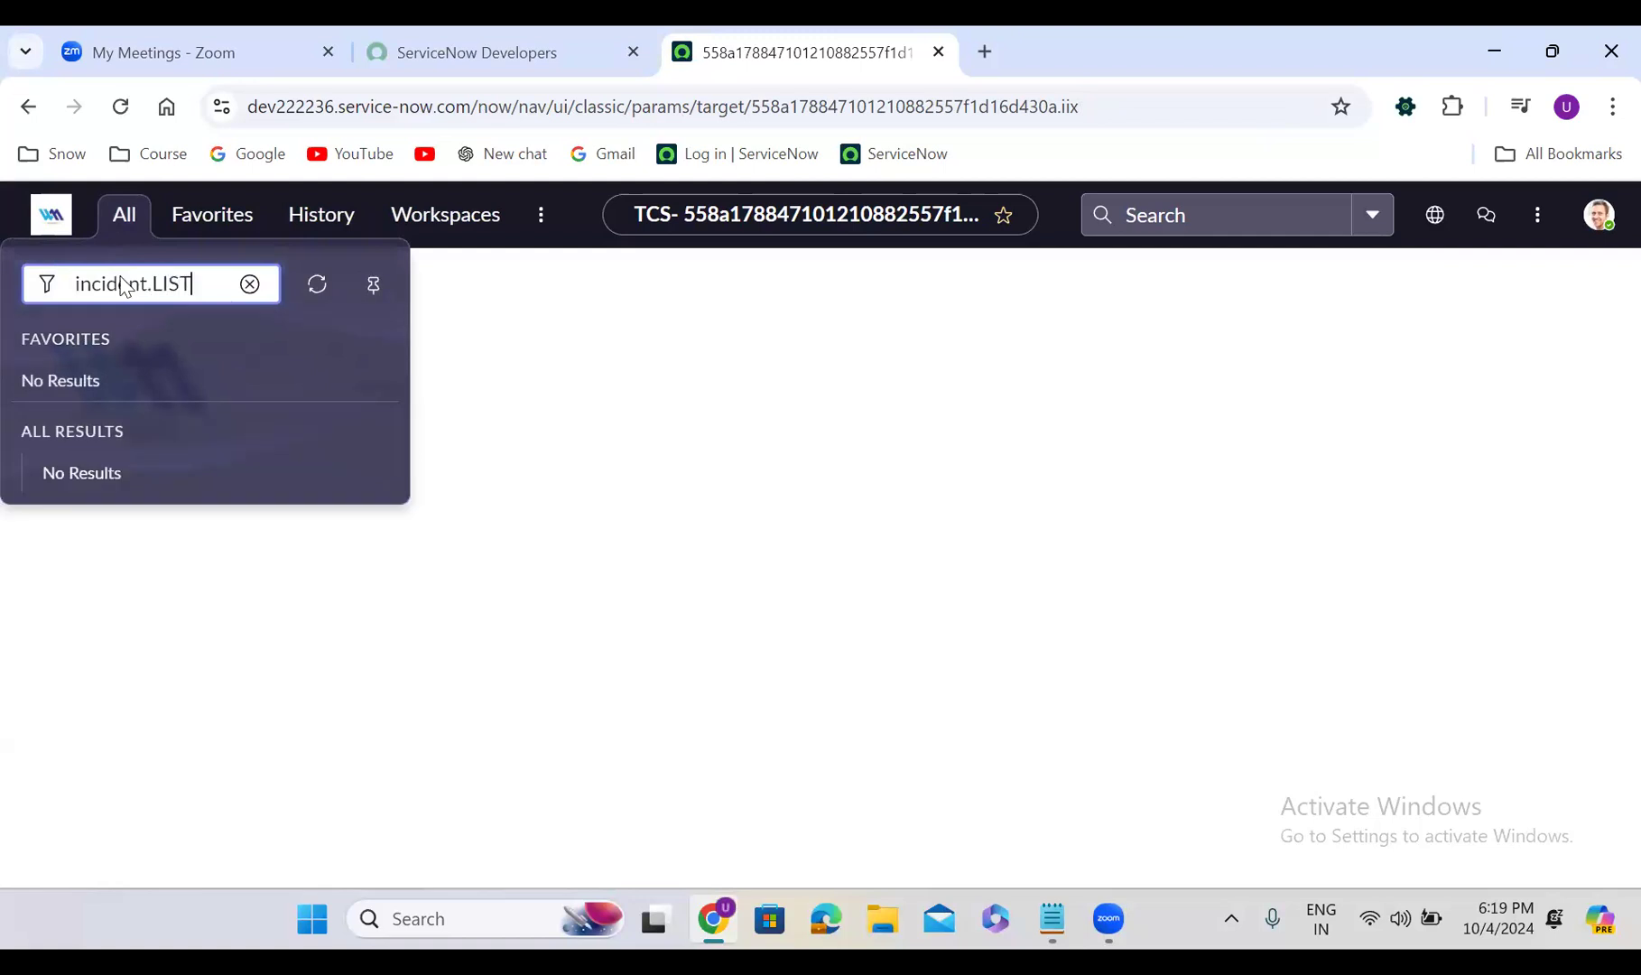
{"action": "key", "text": "Return"}
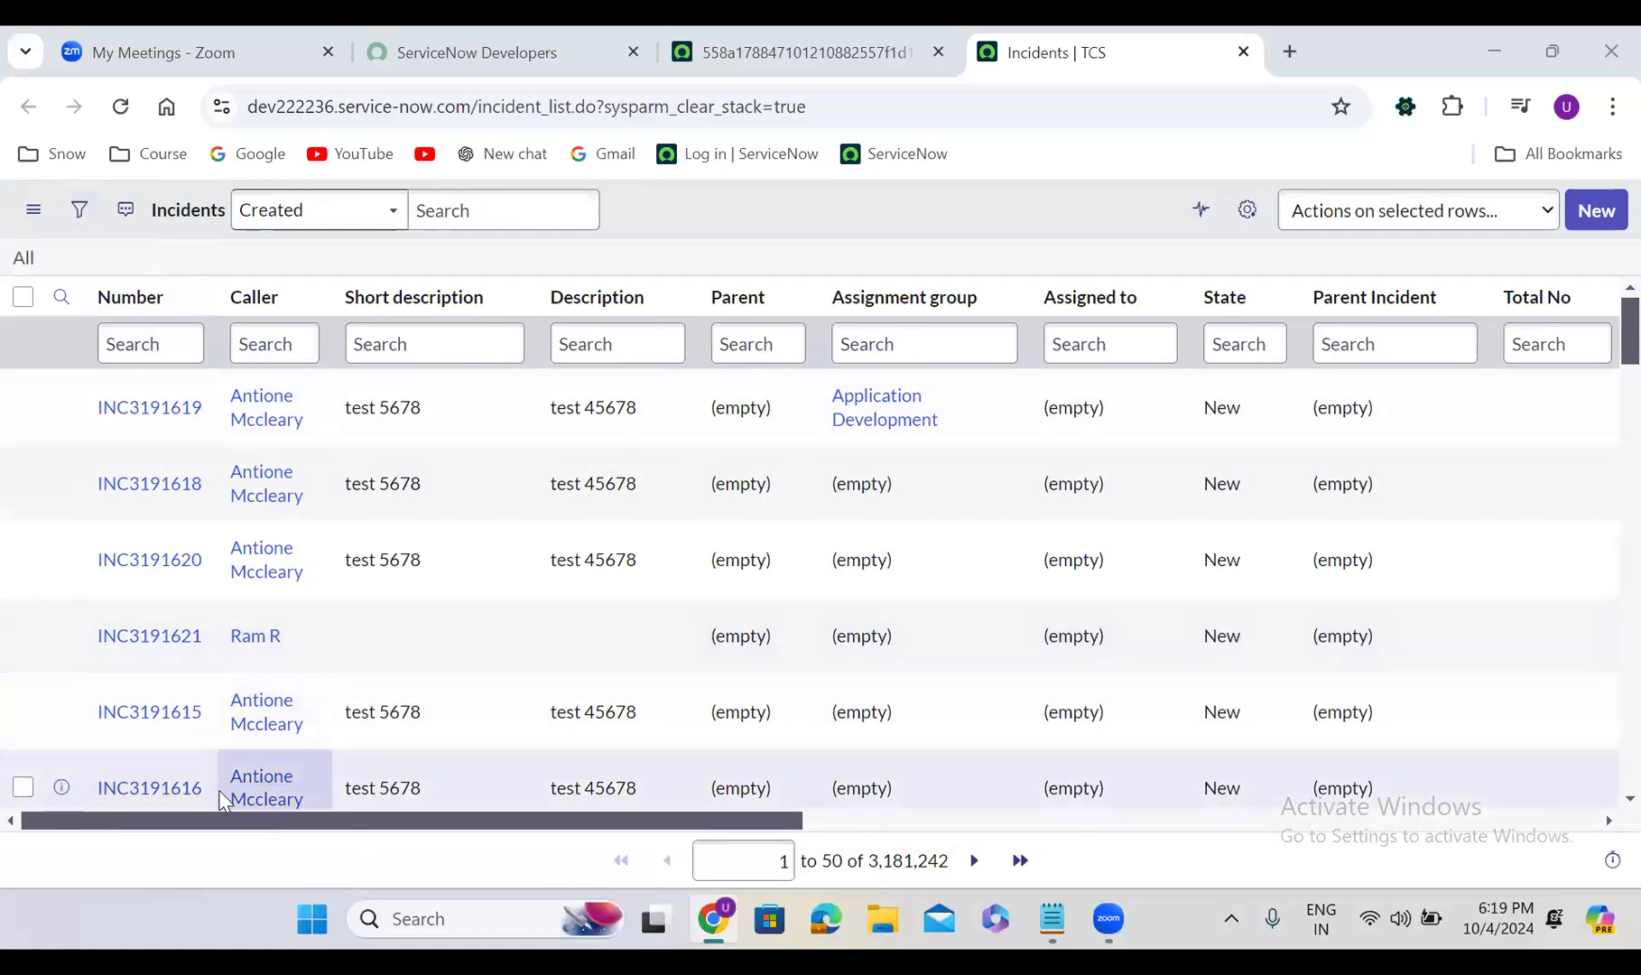
Sort the incident list by Updated, newest first, and browse across its columns
{"action": "left_click_drag", "start_coordinate": [246, 828], "coordinate": [596, 831]}
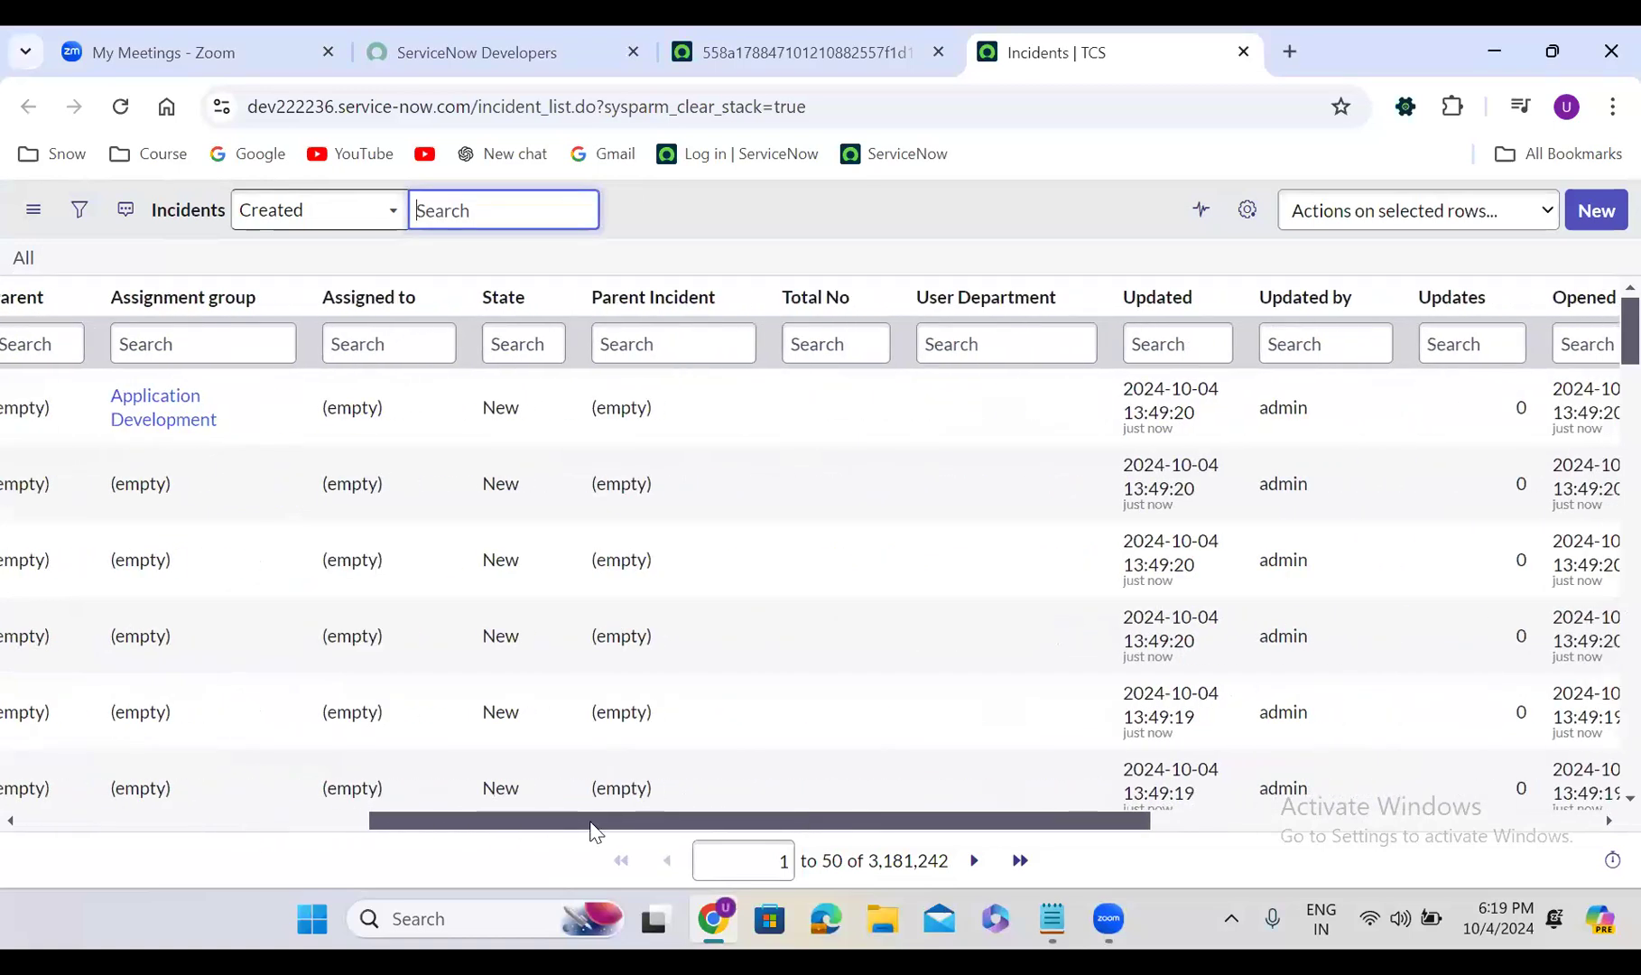
{"action": "left_click", "coordinate": [1158, 302]}
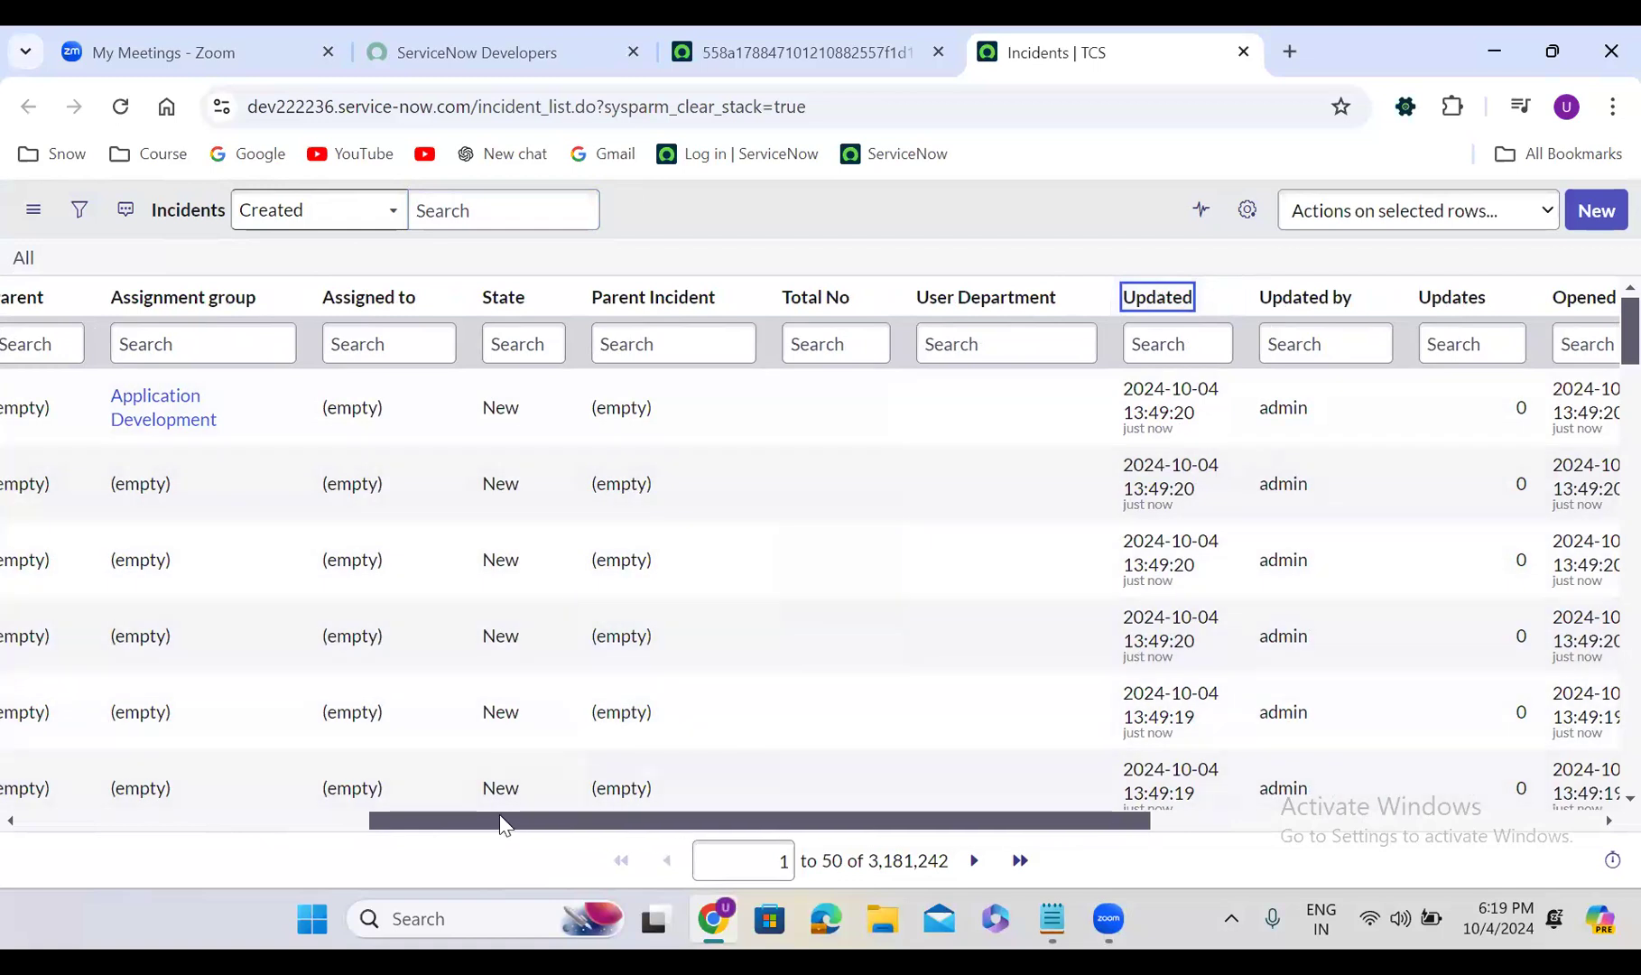
{"action": "left_click_drag", "start_coordinate": [499, 815], "coordinate": [82, 787]}
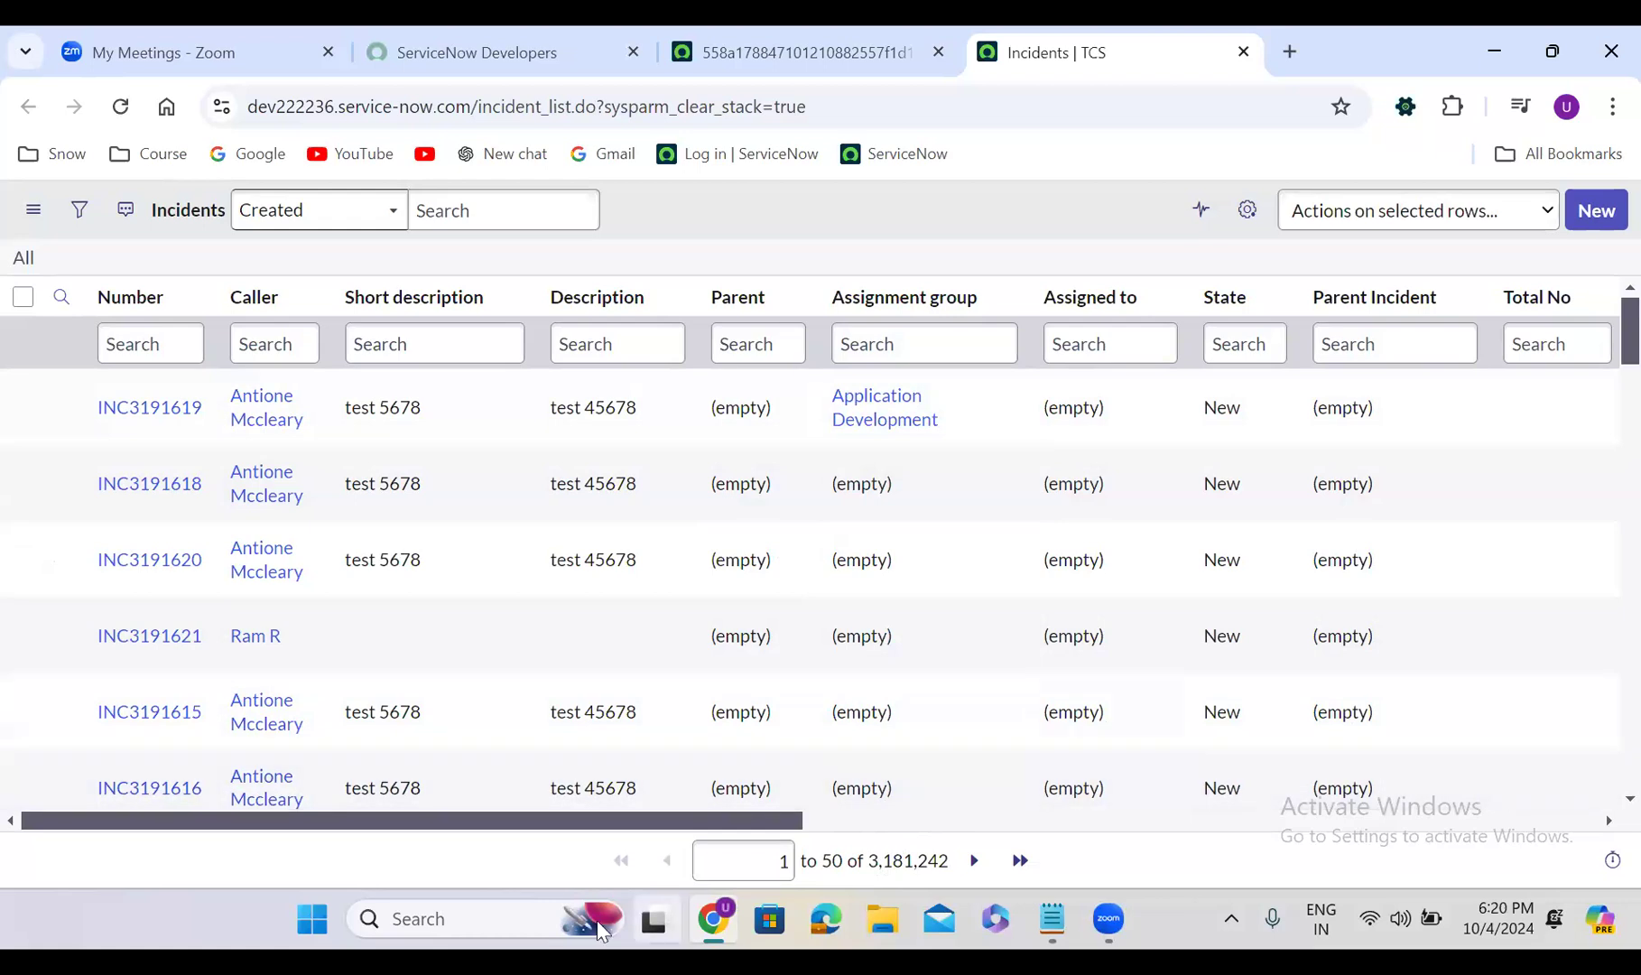
{"action": "left_click_drag", "start_coordinate": [520, 825], "coordinate": [827, 825]}
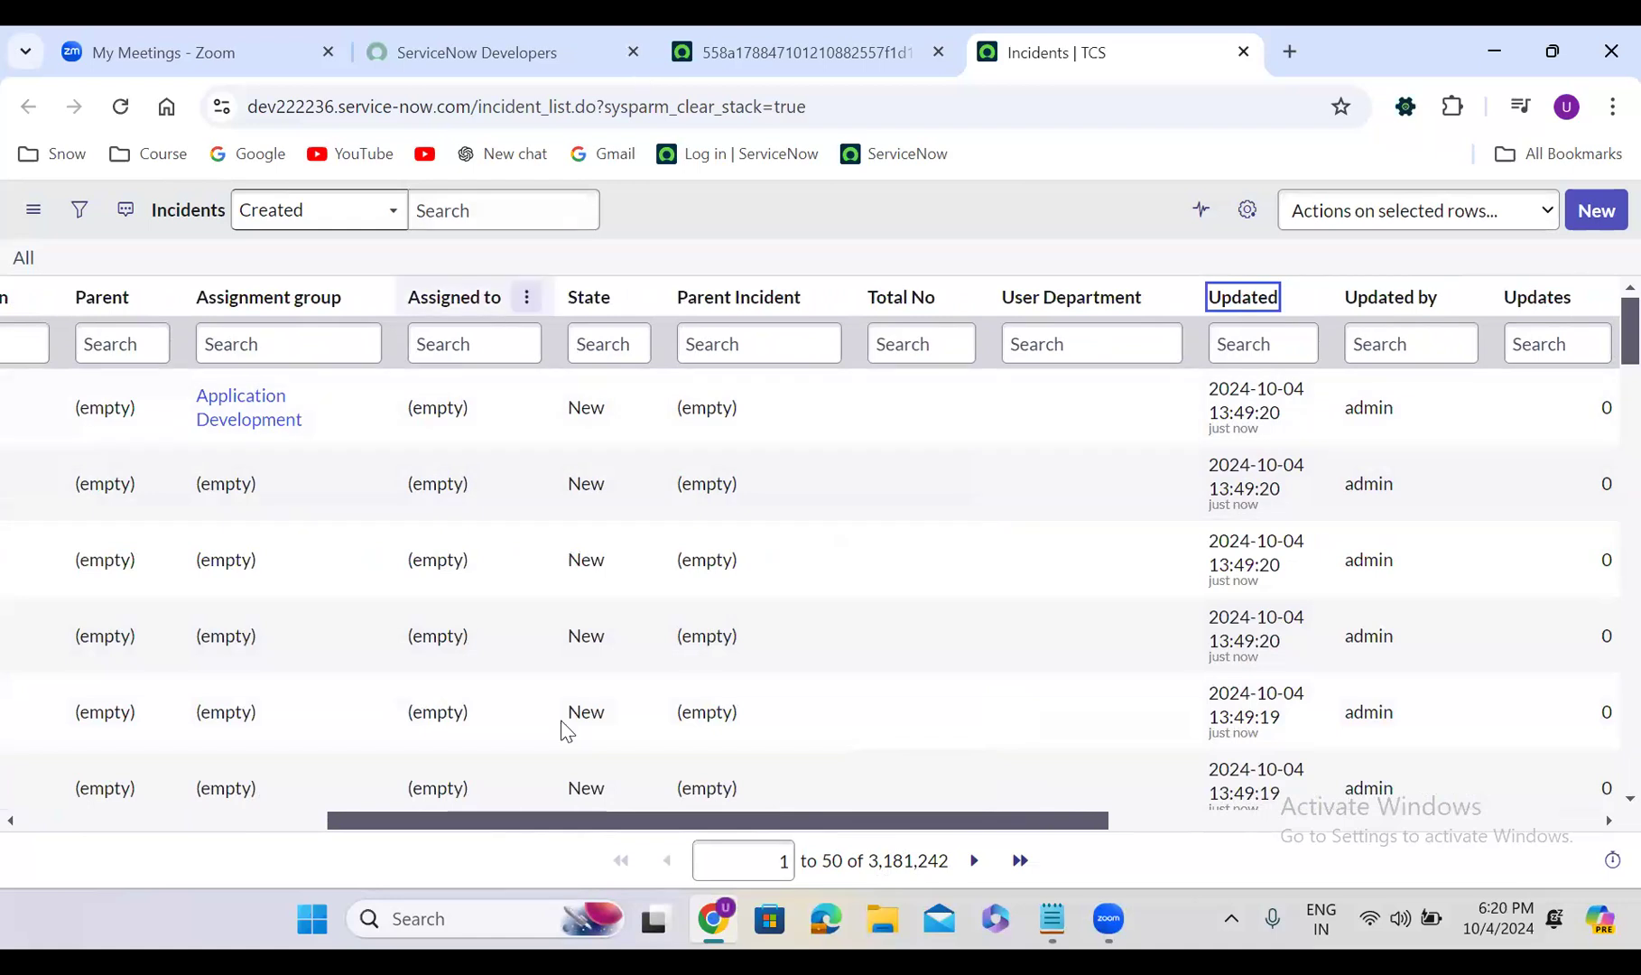
{"action": "left_click_drag", "start_coordinate": [447, 823], "coordinate": [132, 775]}
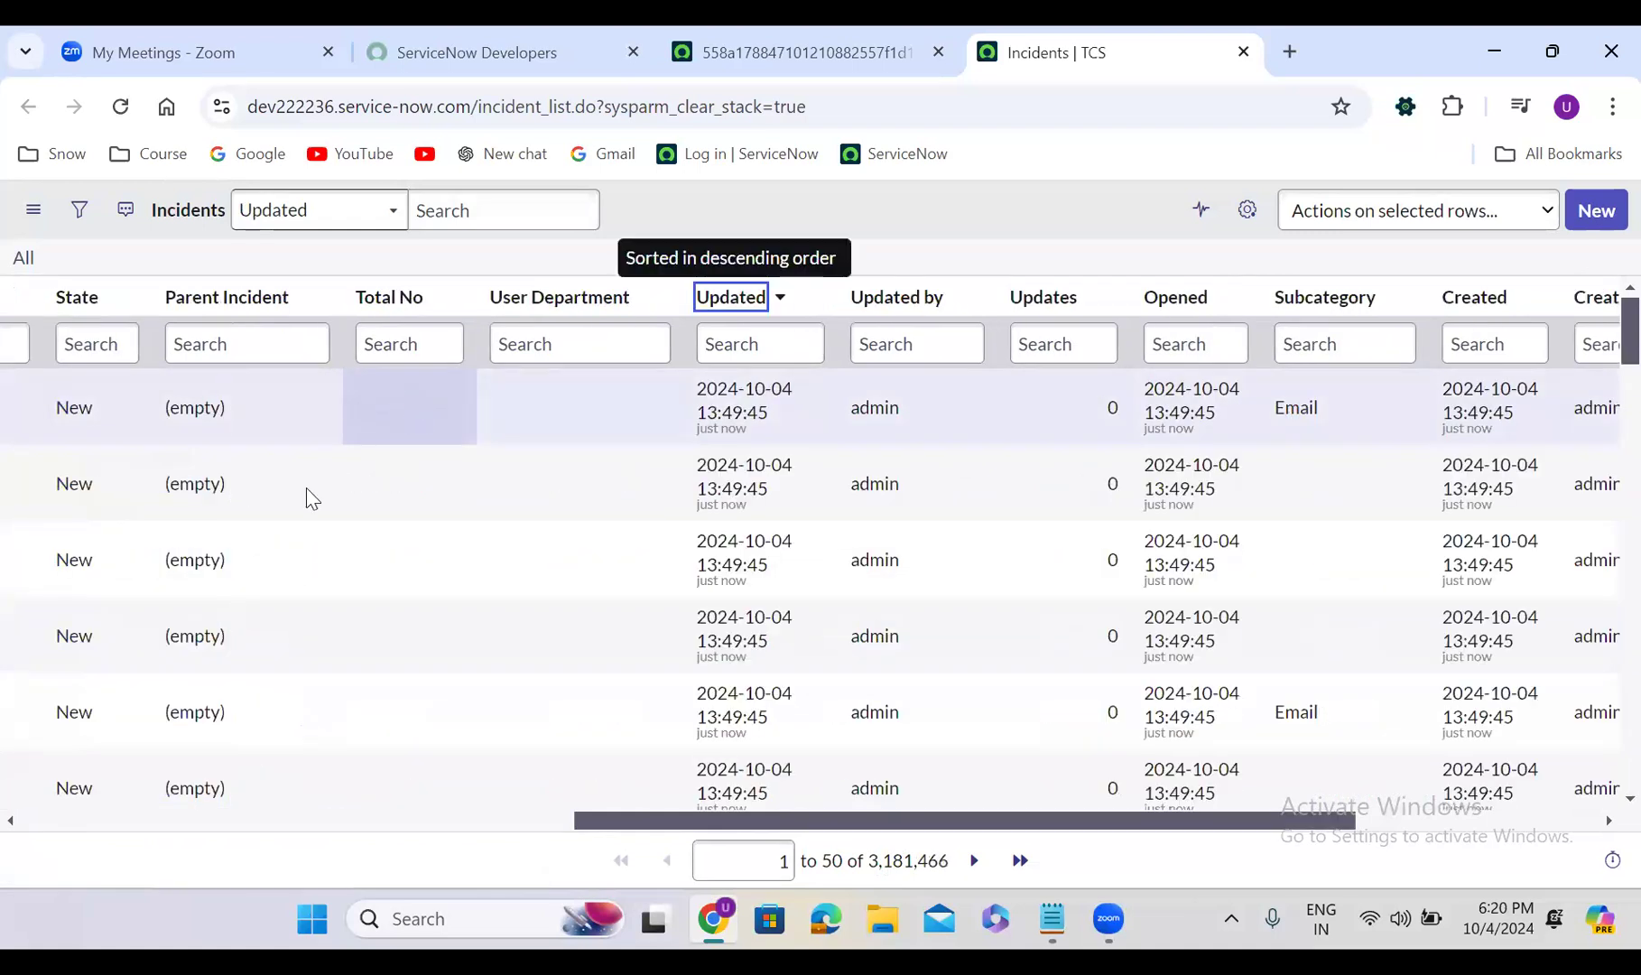
{"action": "left_click_drag", "start_coordinate": [671, 825], "coordinate": [90, 817]}
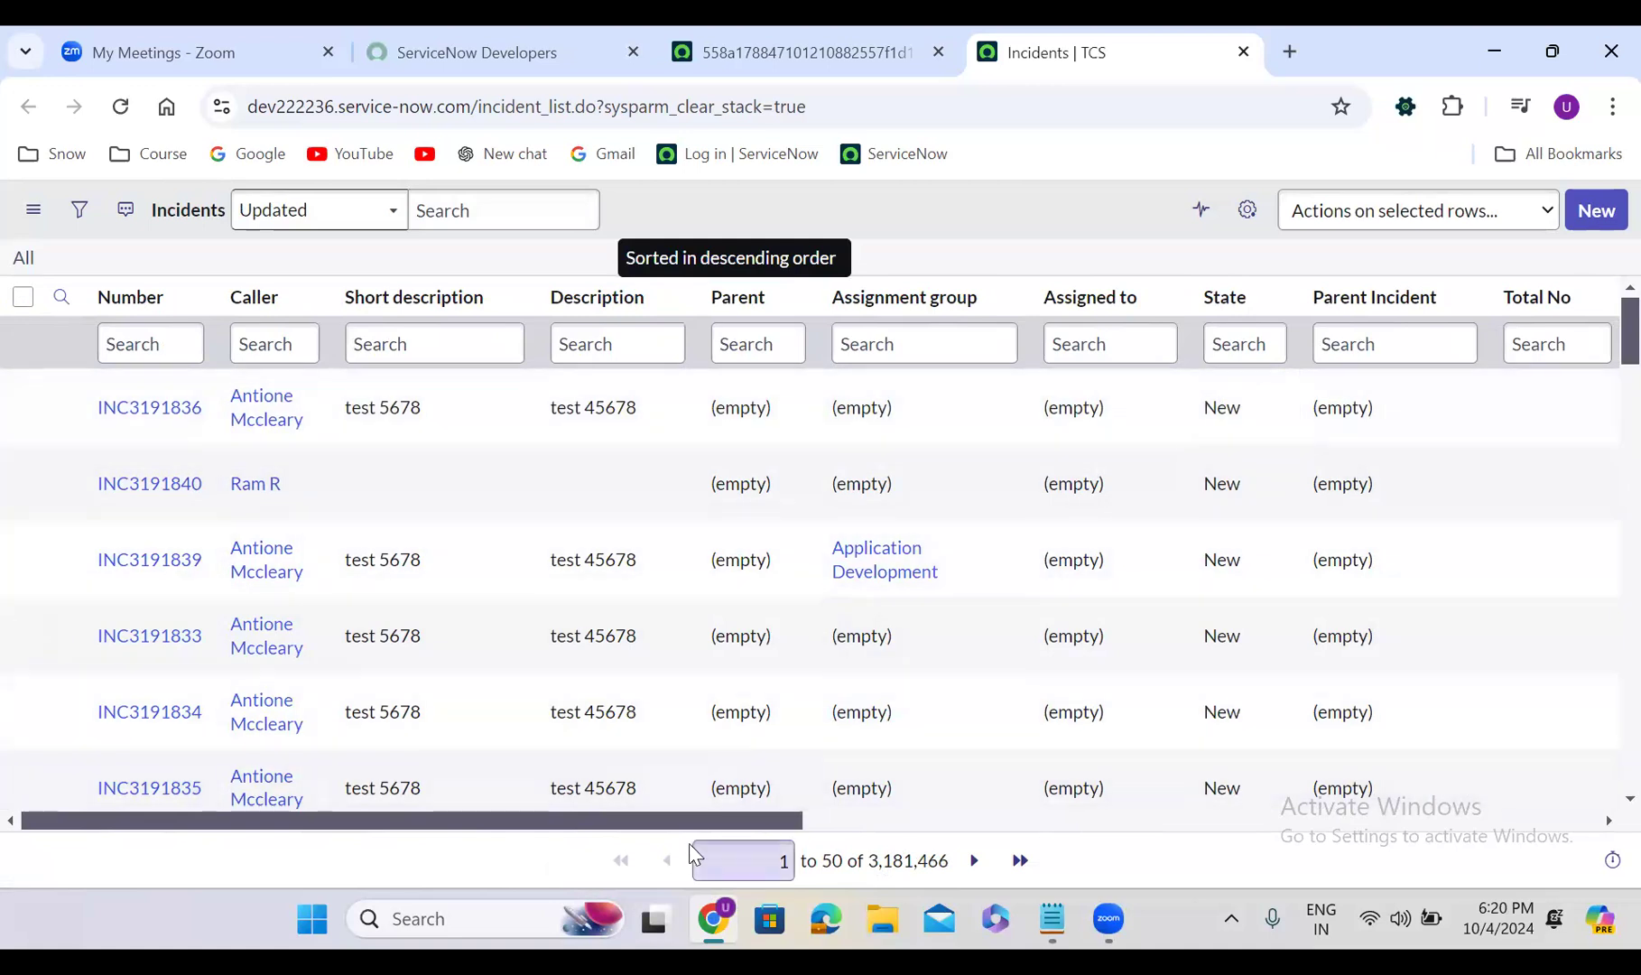
{"action": "left_click_drag", "start_coordinate": [719, 823], "coordinate": [1046, 826]}
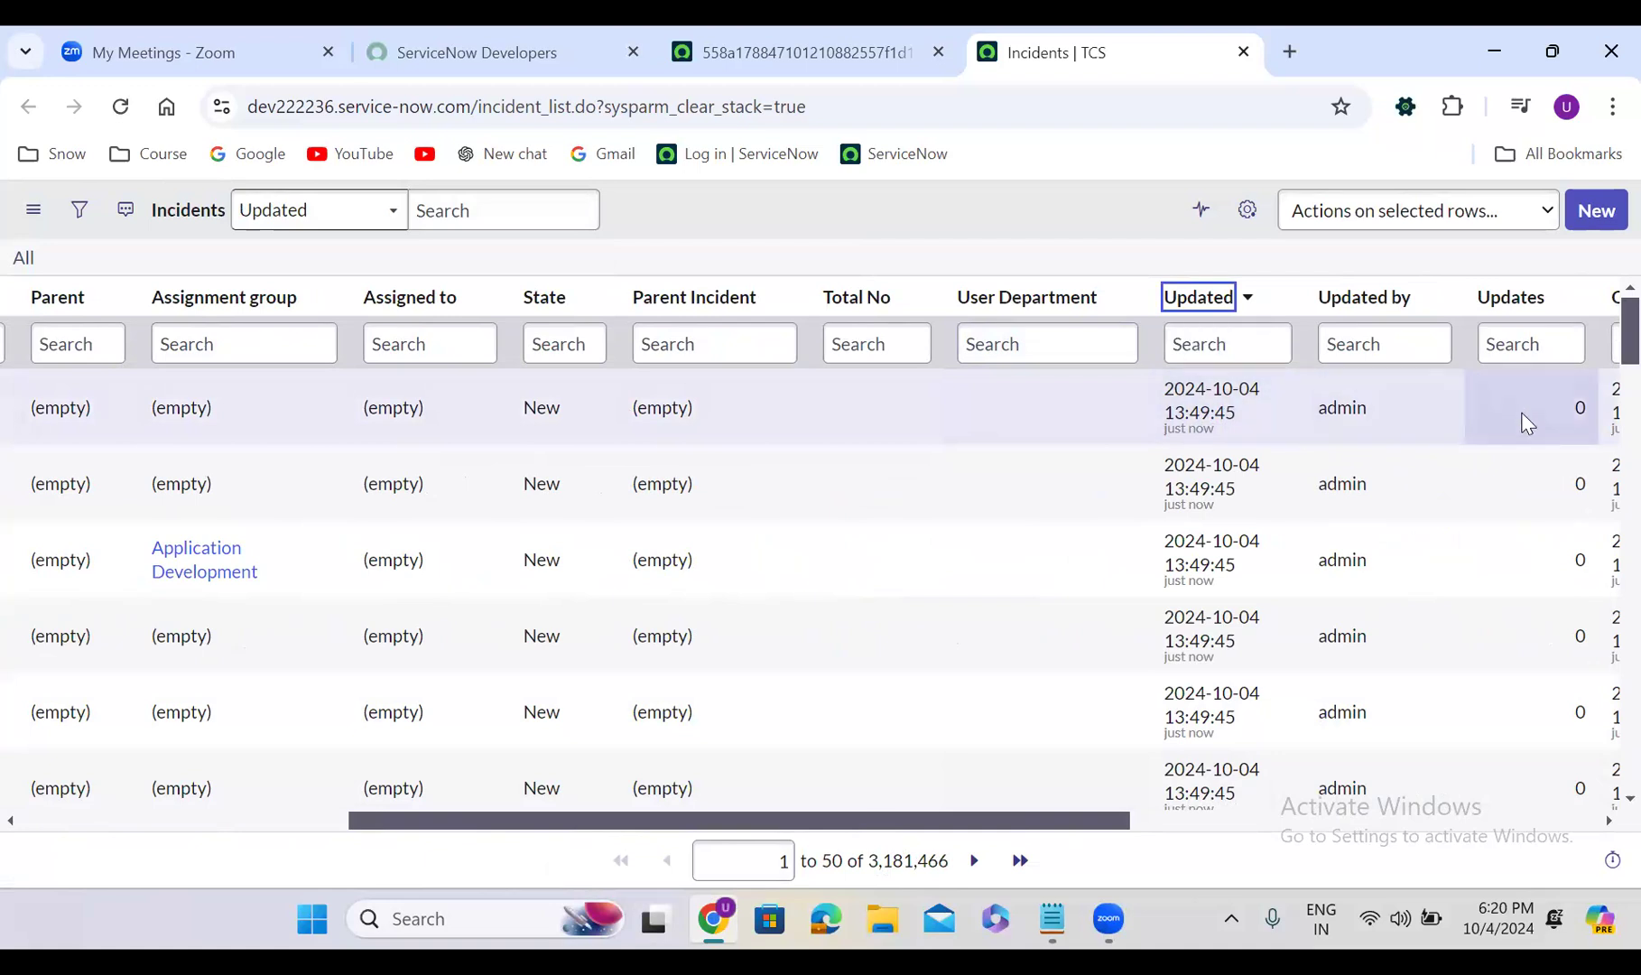
{"action": "left_click_drag", "start_coordinate": [1007, 826], "coordinate": [1238, 828]}
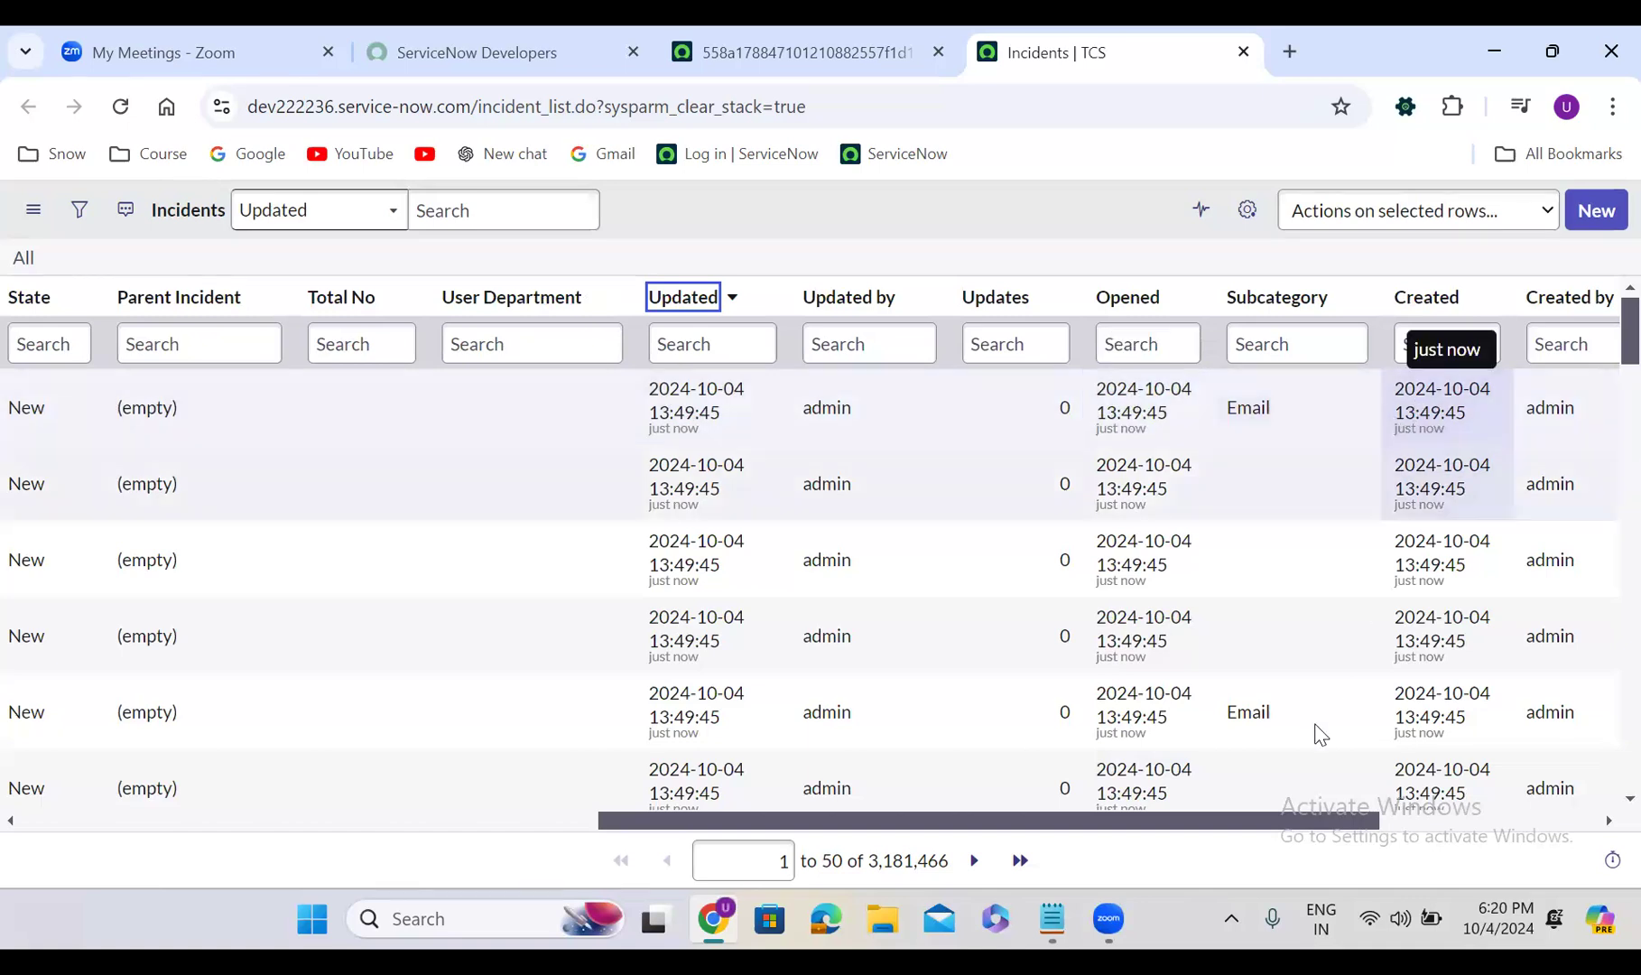
{"action": "left_click_drag", "start_coordinate": [1162, 824], "coordinate": [1396, 820]}
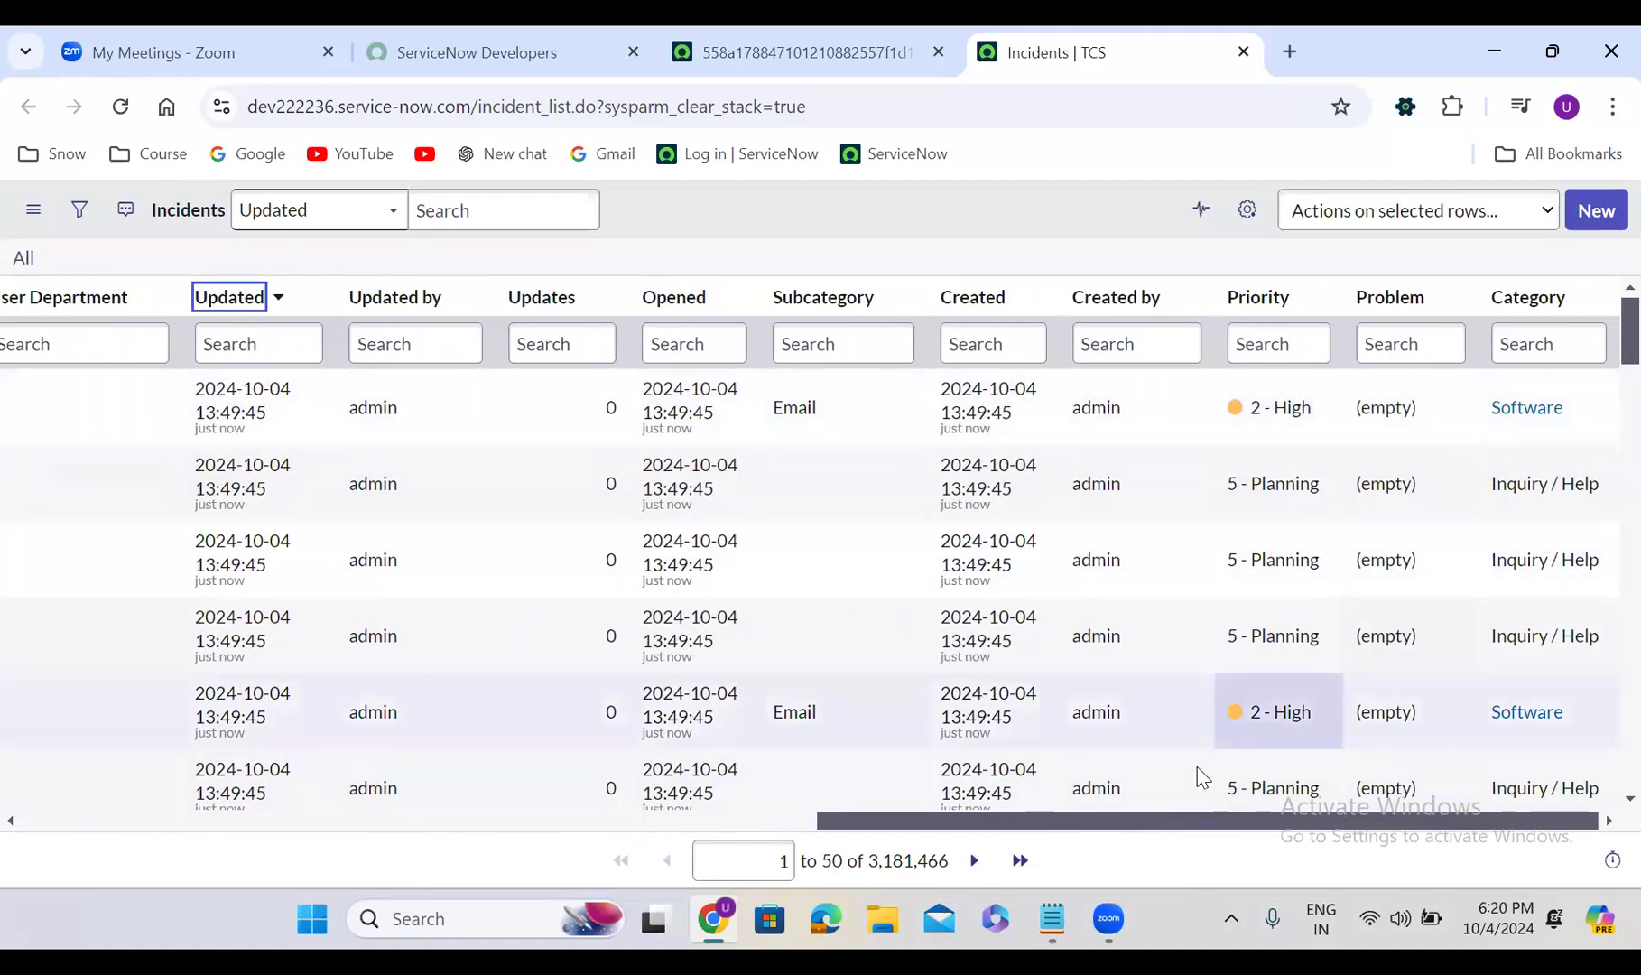
{"action": "left_click_drag", "start_coordinate": [977, 823], "coordinate": [36, 822]}
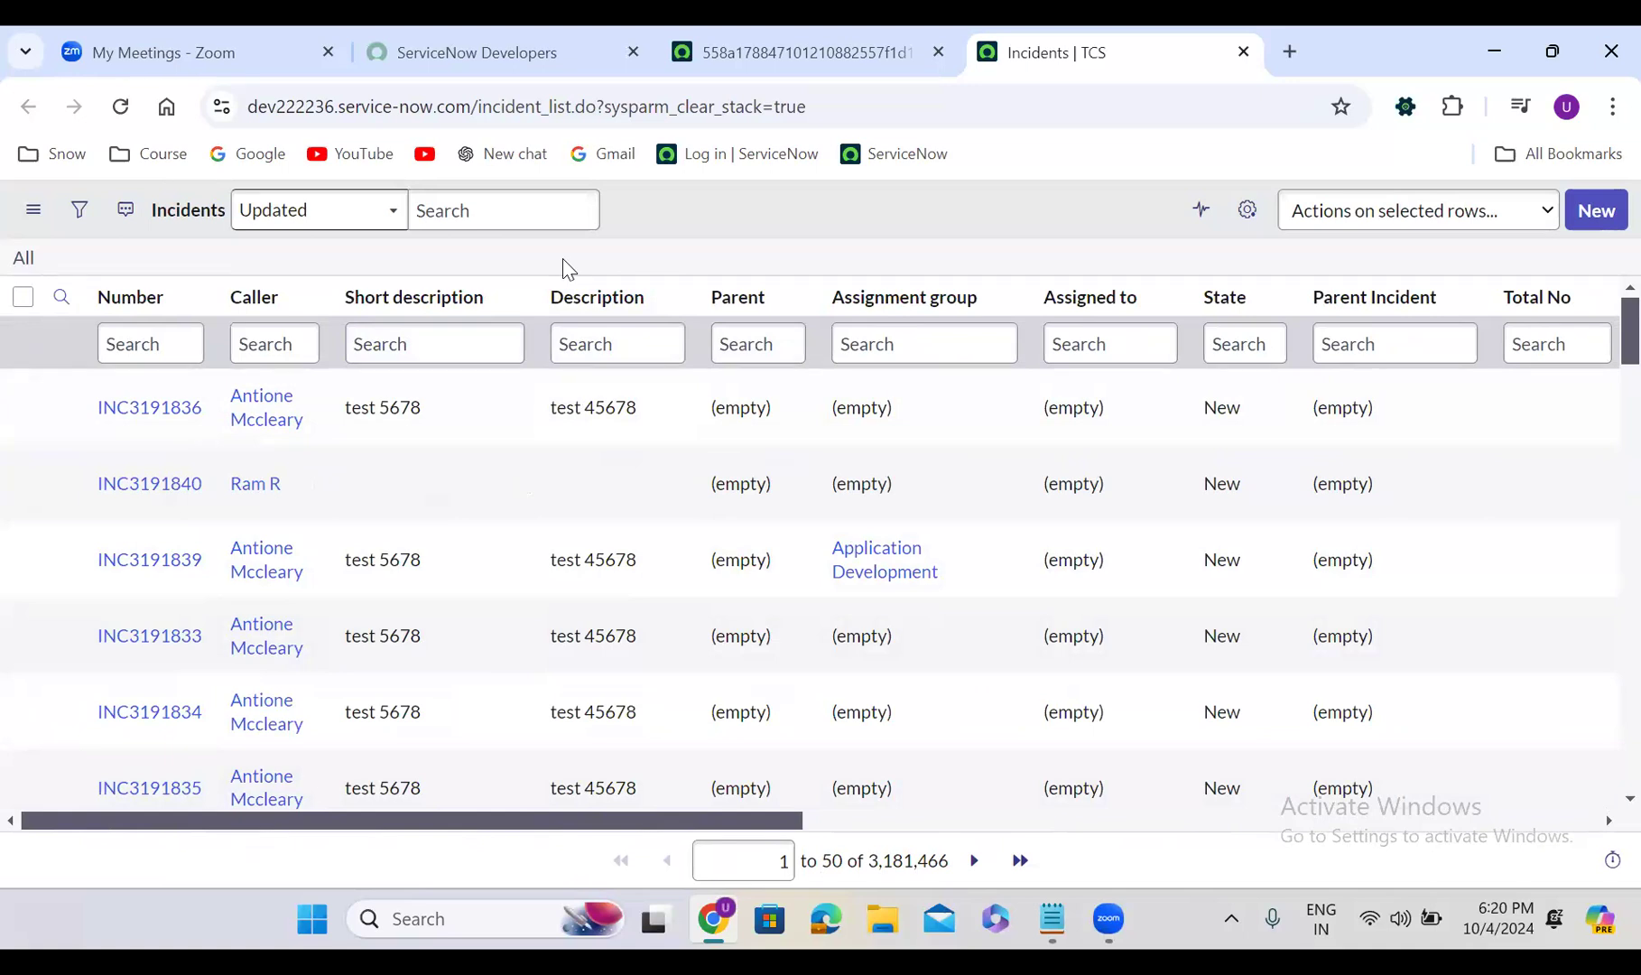
{"action": "left_click", "coordinate": [1247, 213]}
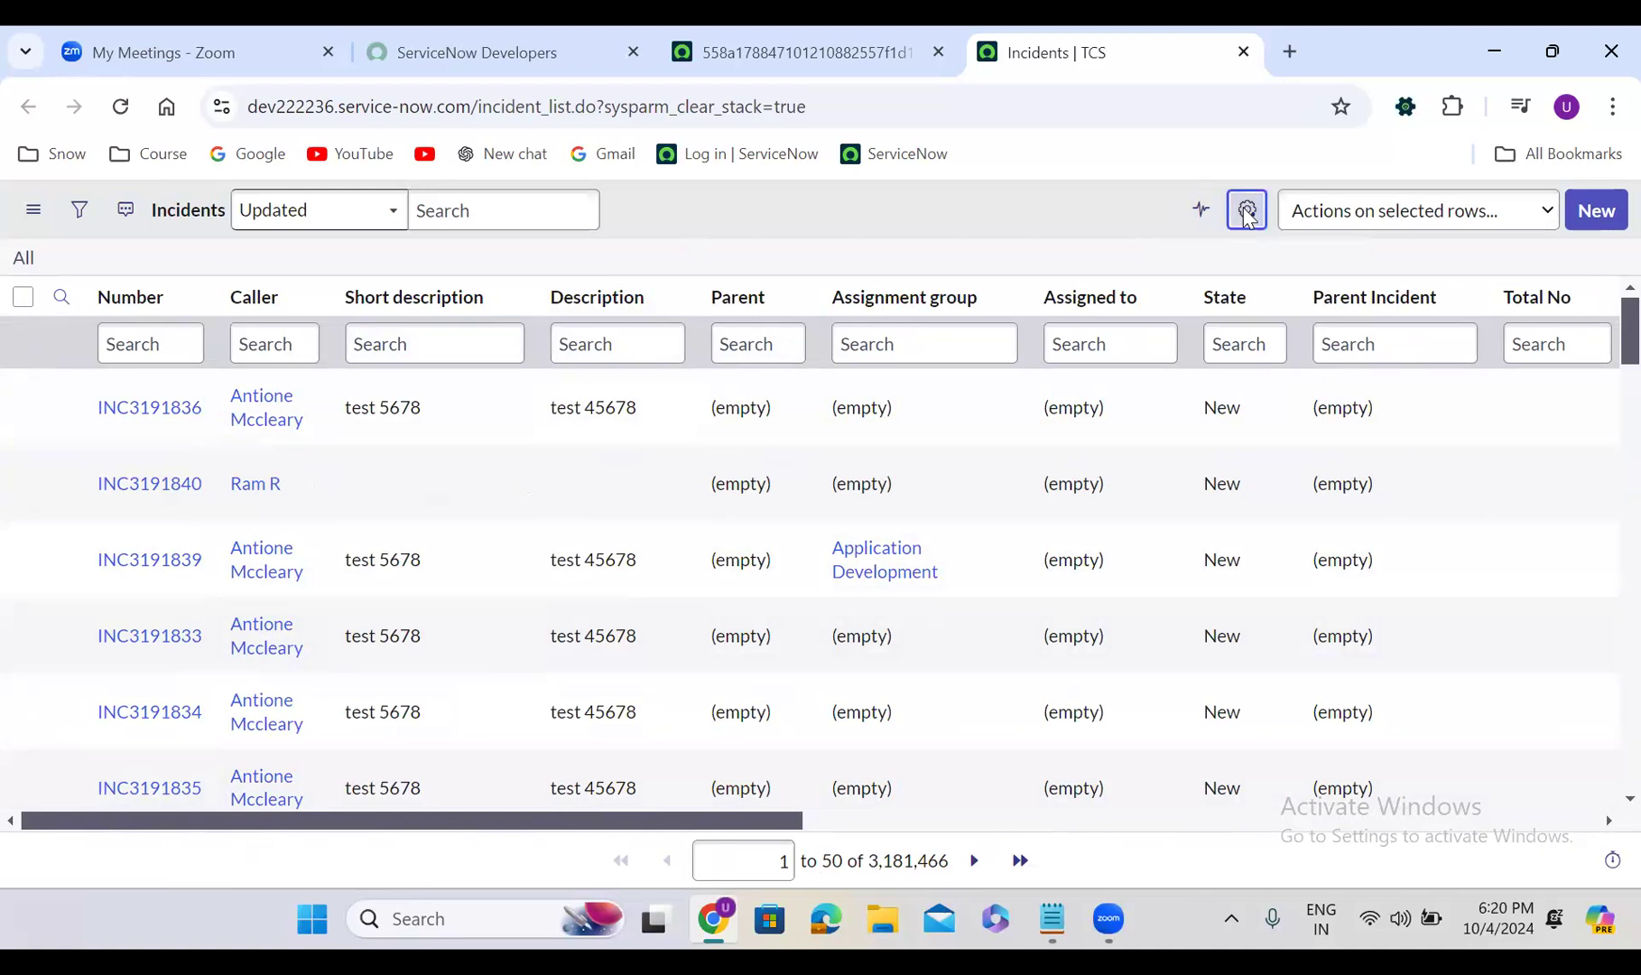
{"action": "left_click", "coordinate": [545, 496]}
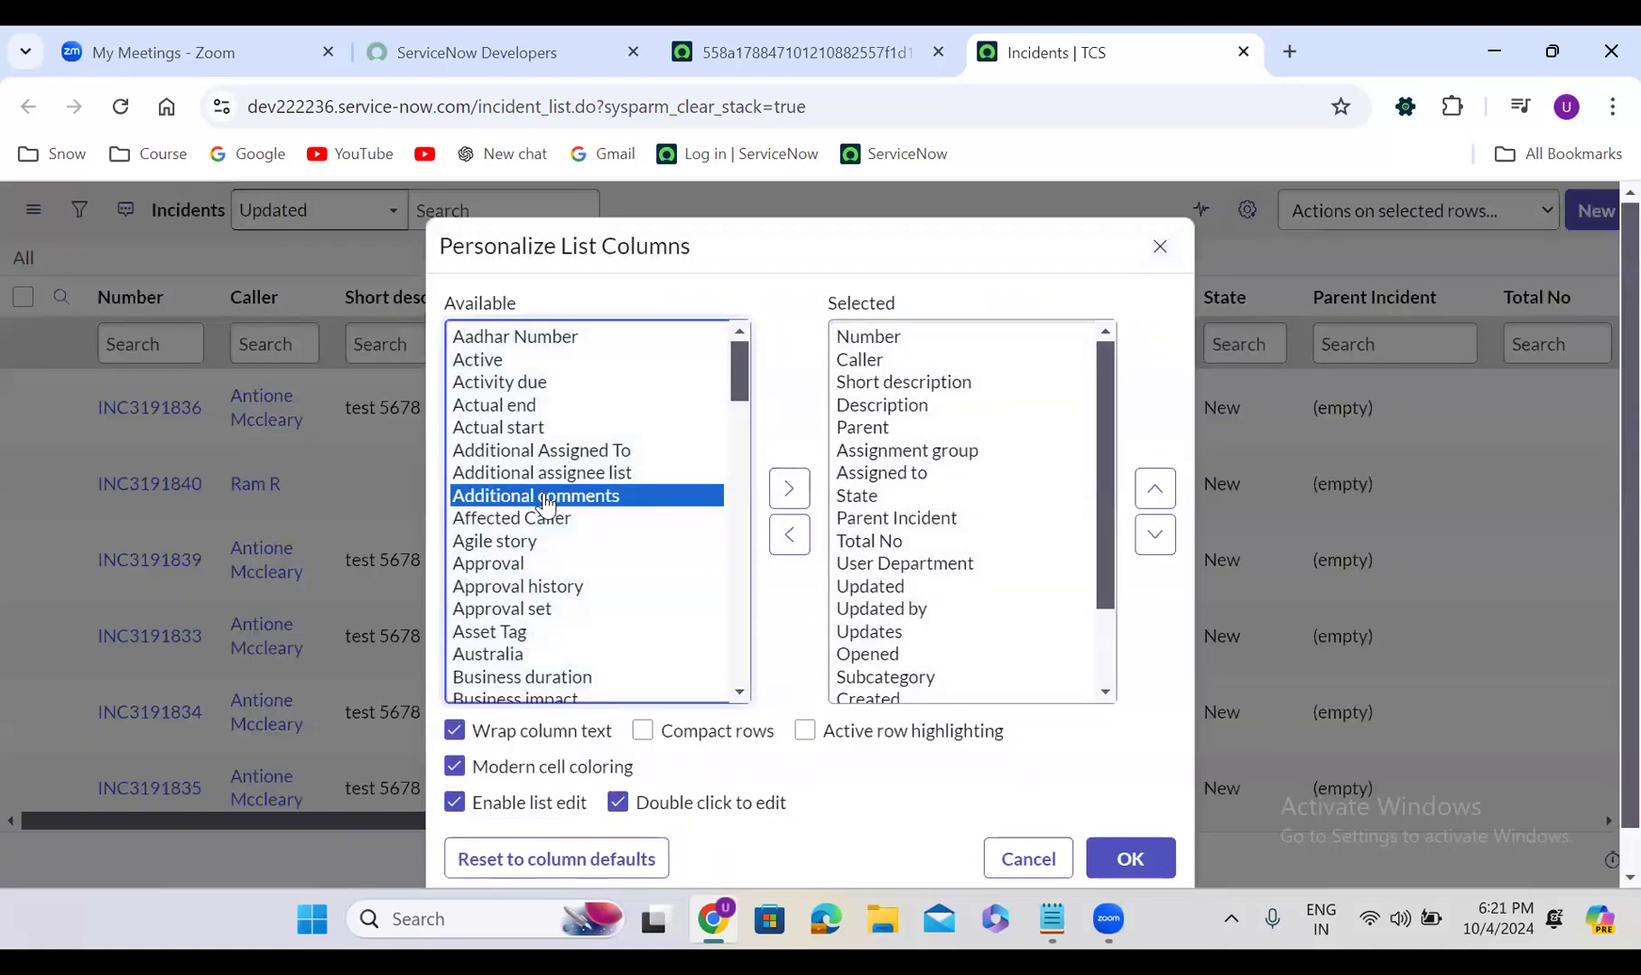
{"action": "type", "text": "res"}
{"action": "left_click_drag", "start_coordinate": [738, 556], "coordinate": [743, 603]}
{"action": "left_click", "coordinate": [548, 511]}
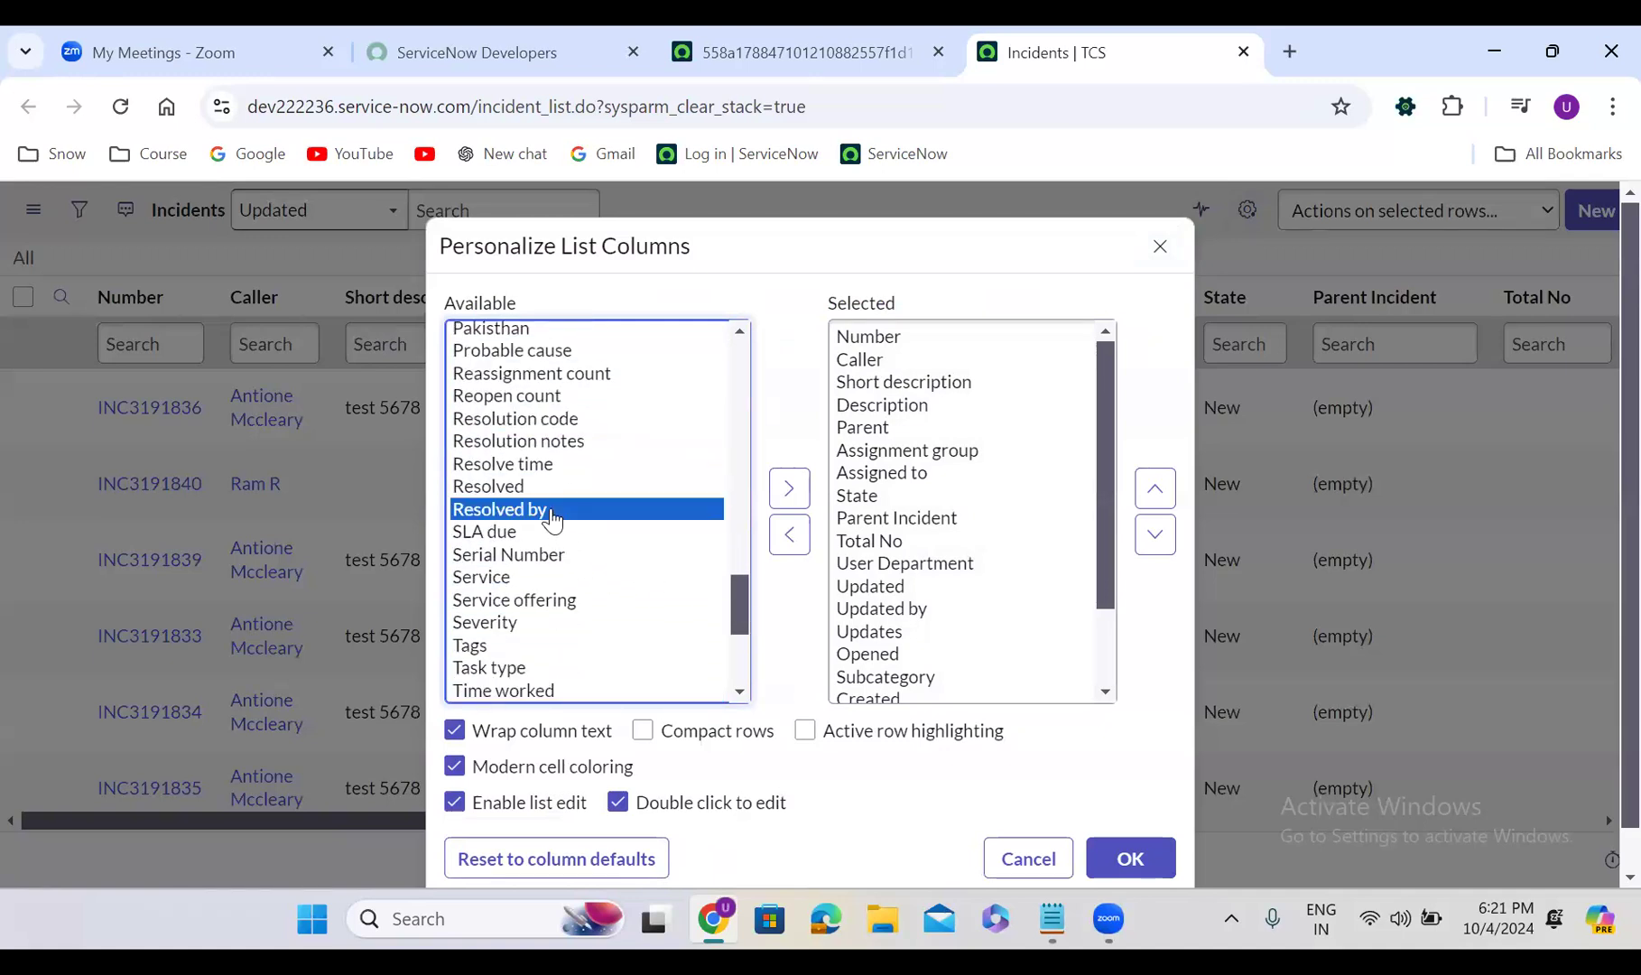
{"action": "left_click", "coordinate": [543, 423]}
{"action": "key", "text": "Down"}
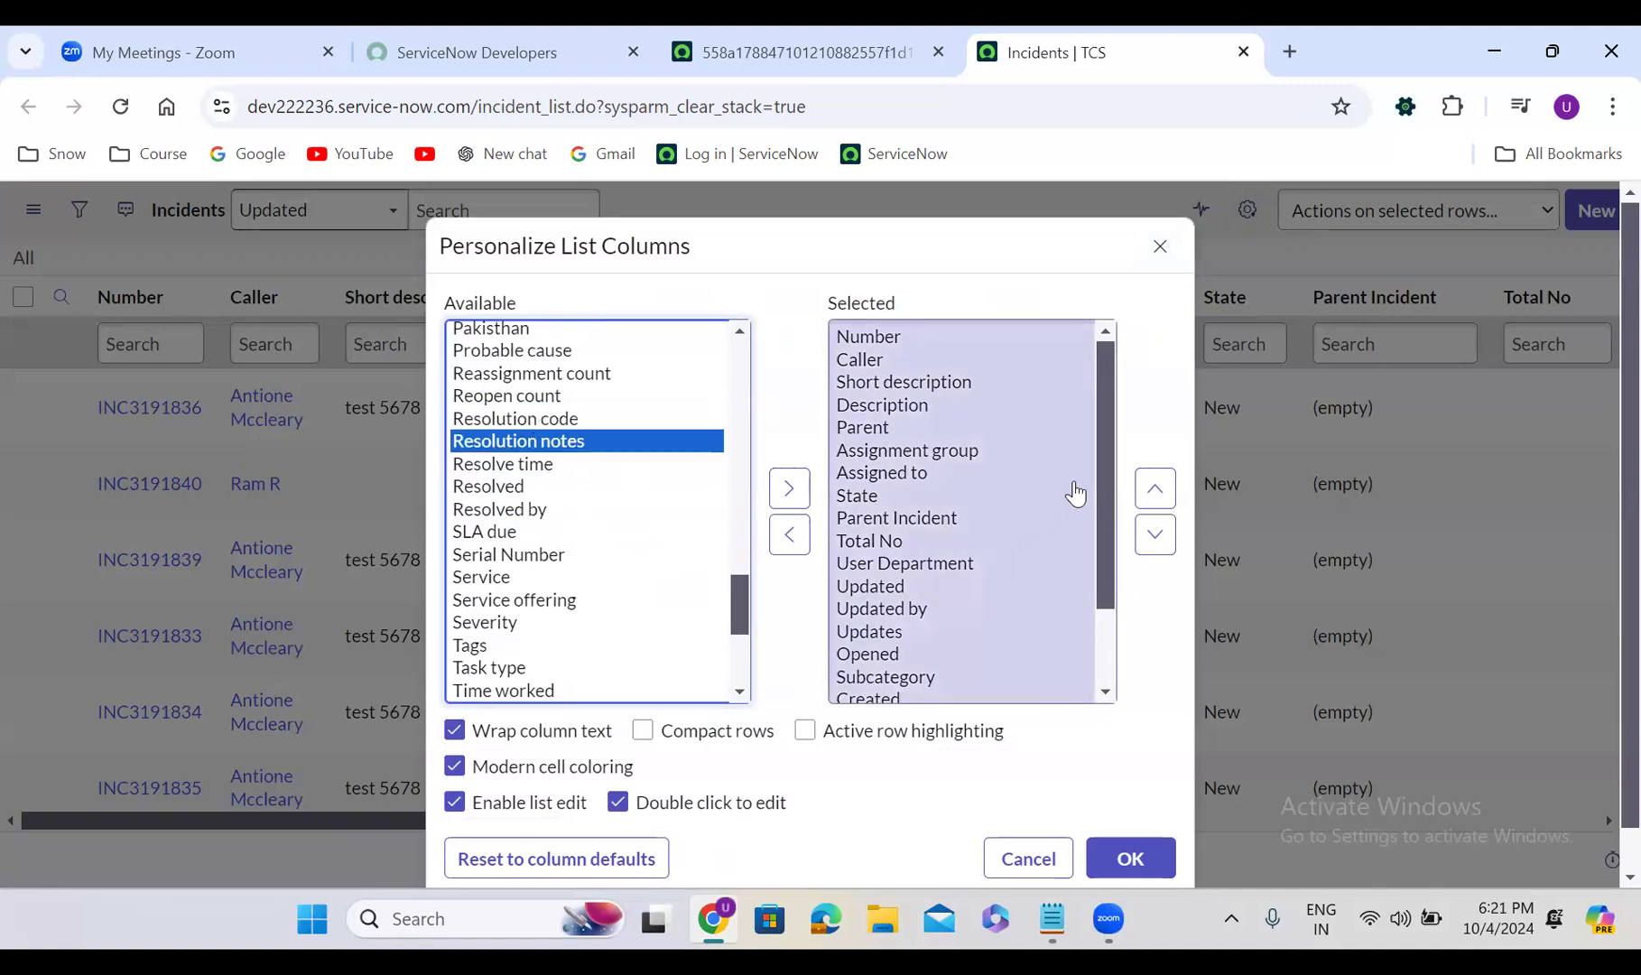
{"action": "left_click_drag", "start_coordinate": [1101, 426], "coordinate": [1101, 327]}
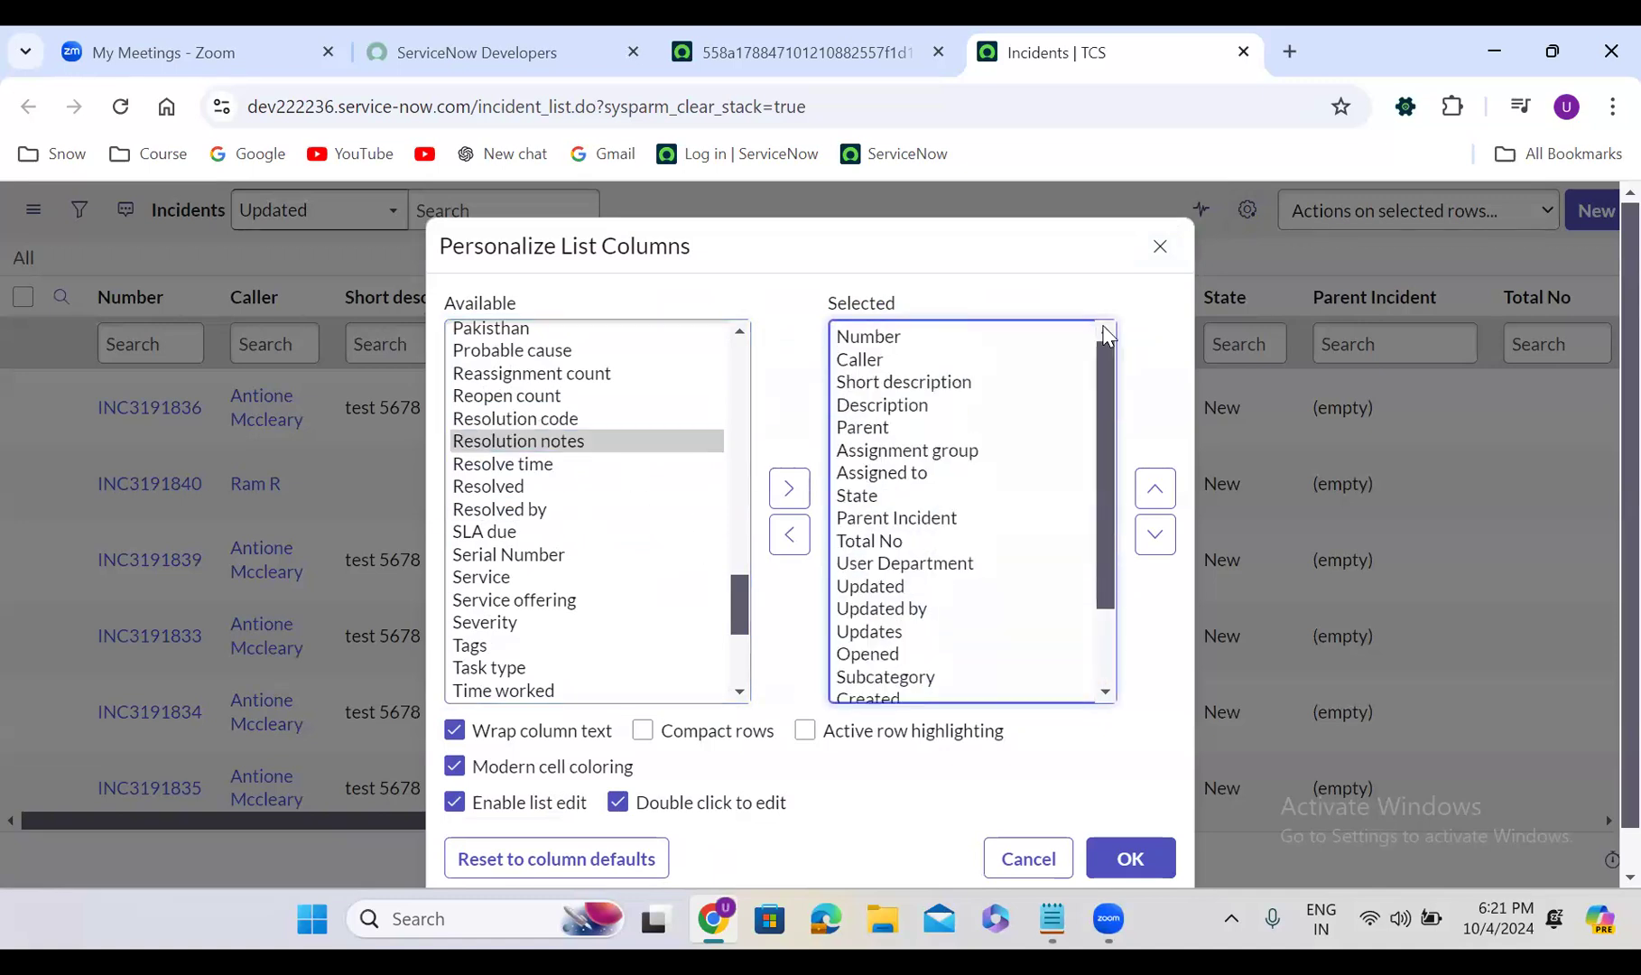
{"action": "mouse_move", "coordinate": [741, 594]}
{"action": "left_mouse_down"}
{"action": "mouse_move", "coordinate": [738, 658]}
{"action": "mouse_move", "coordinate": [748, 571]}
{"action": "left_mouse_up"}
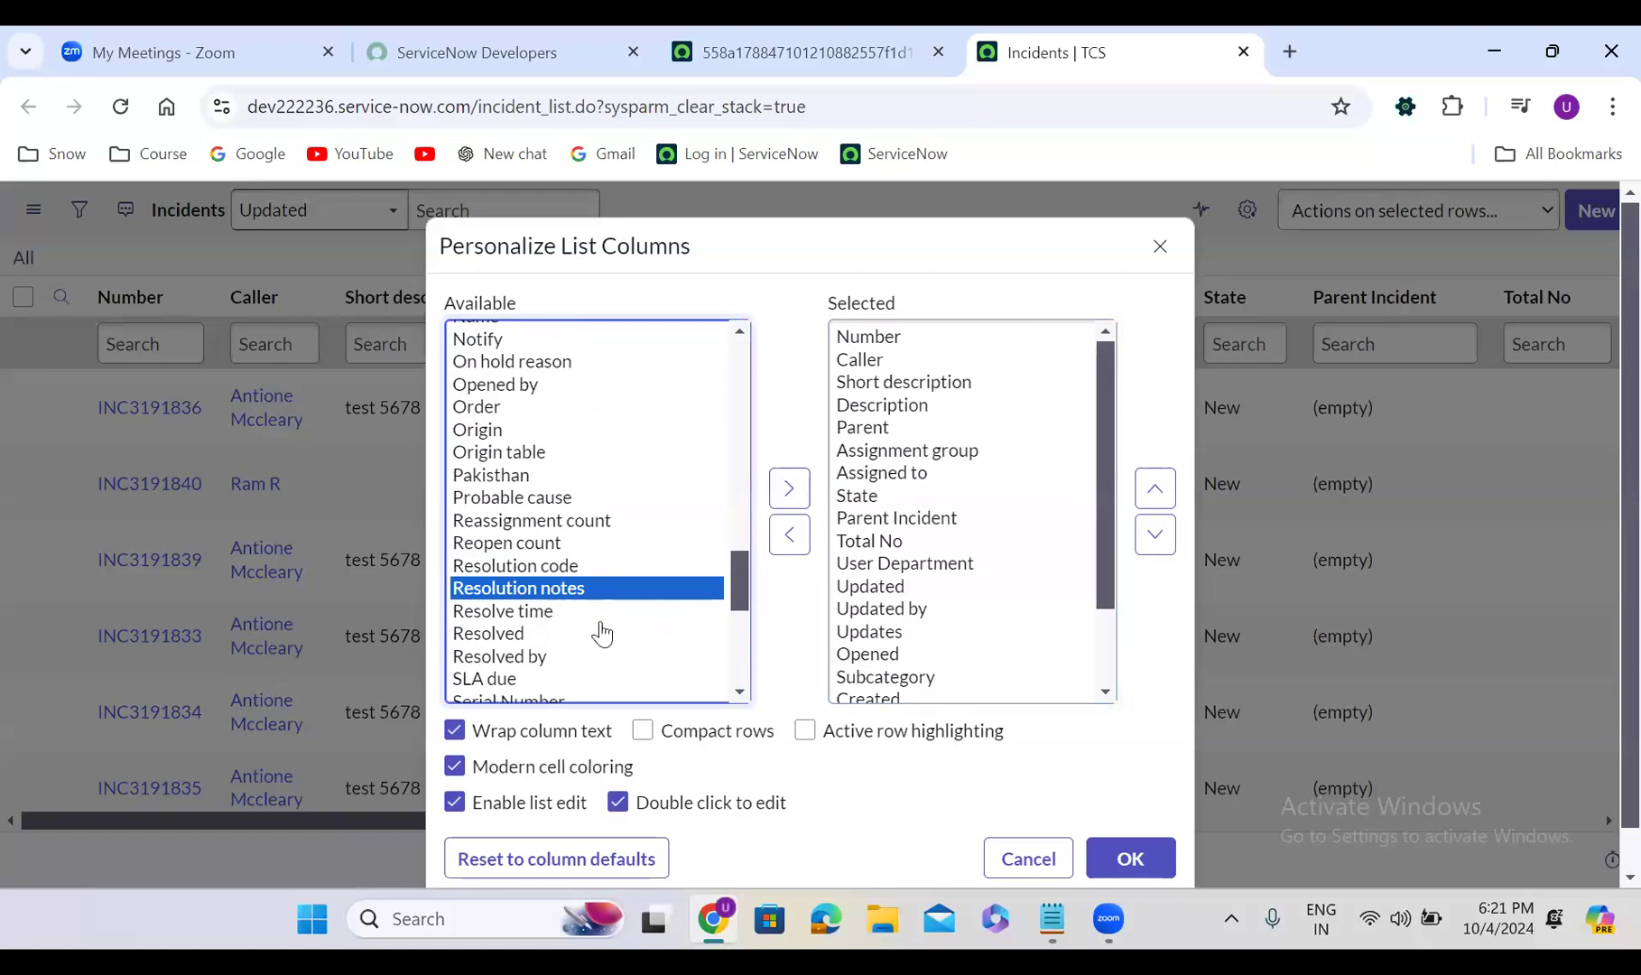
{"action": "left_click", "coordinate": [552, 614]}
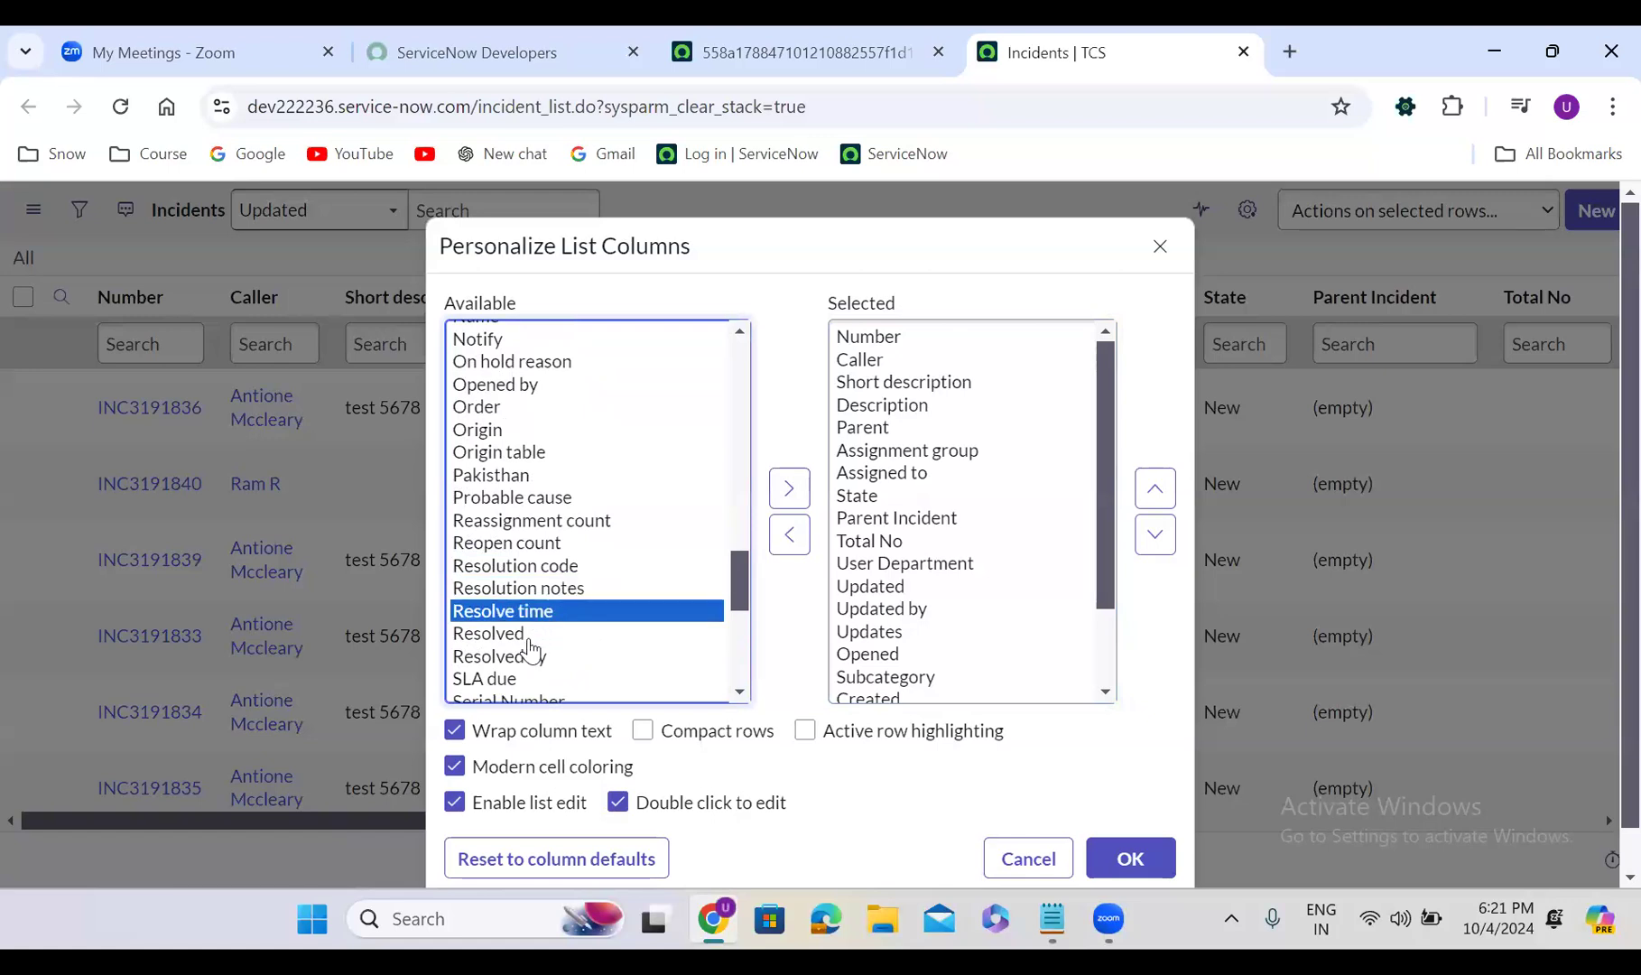
{"action": "left_click", "coordinate": [524, 637]}
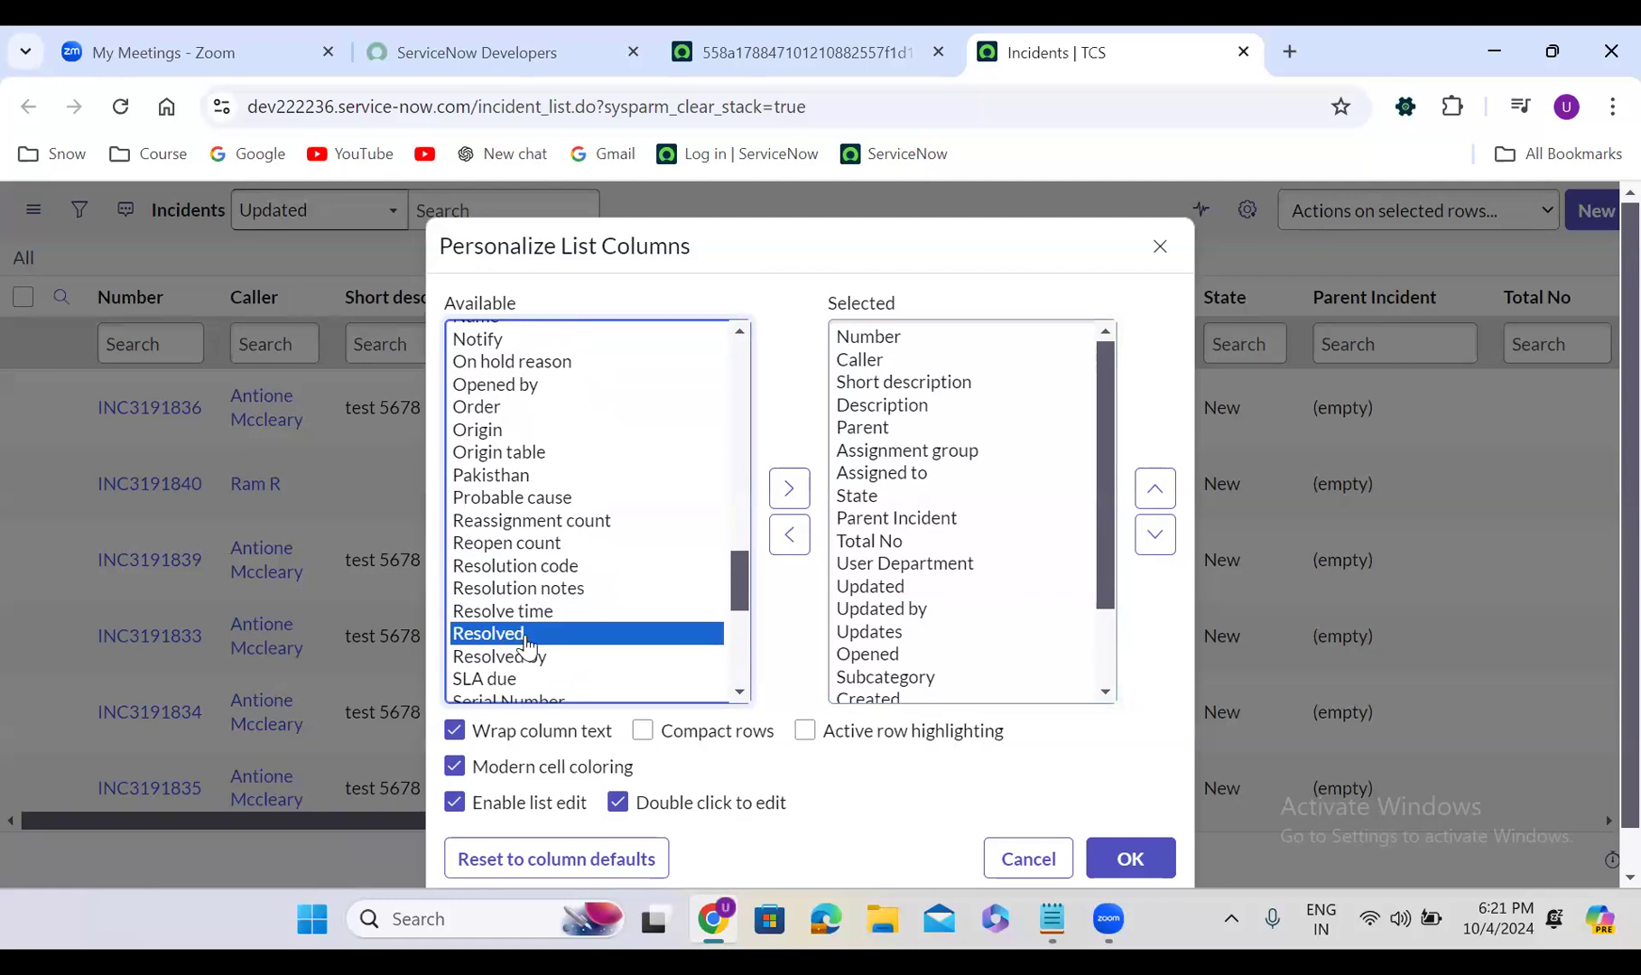
{"action": "left_click", "coordinate": [512, 523]}
{"action": "type", "text": "cl"}
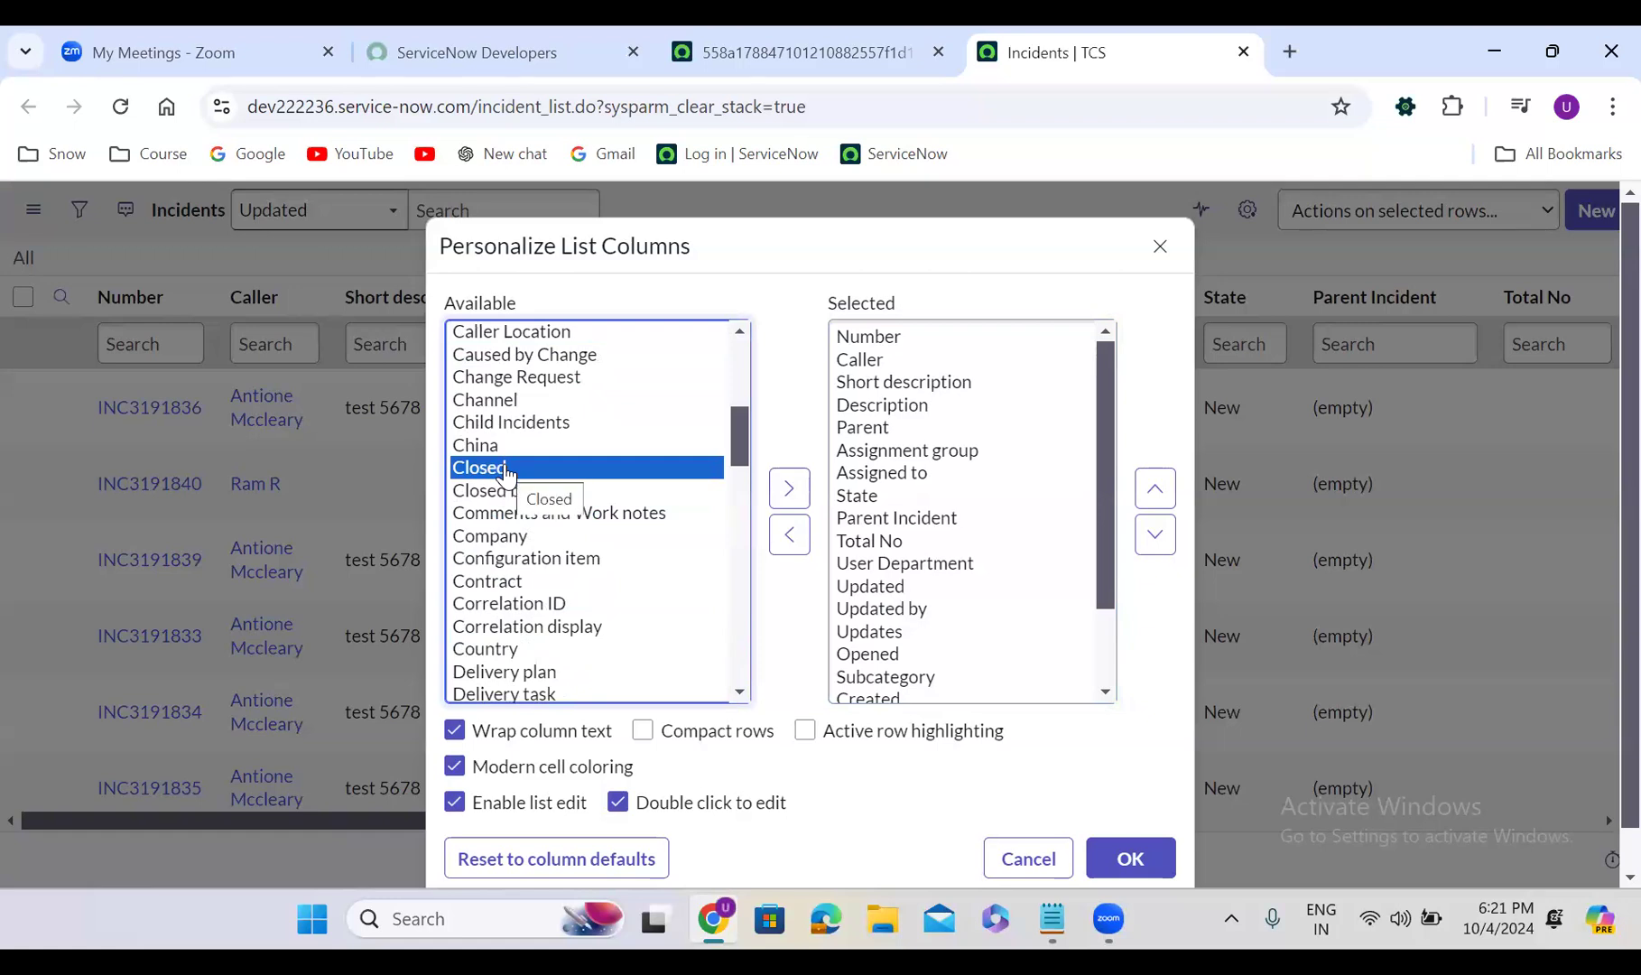
{"action": "left_click", "coordinate": [1160, 245]}
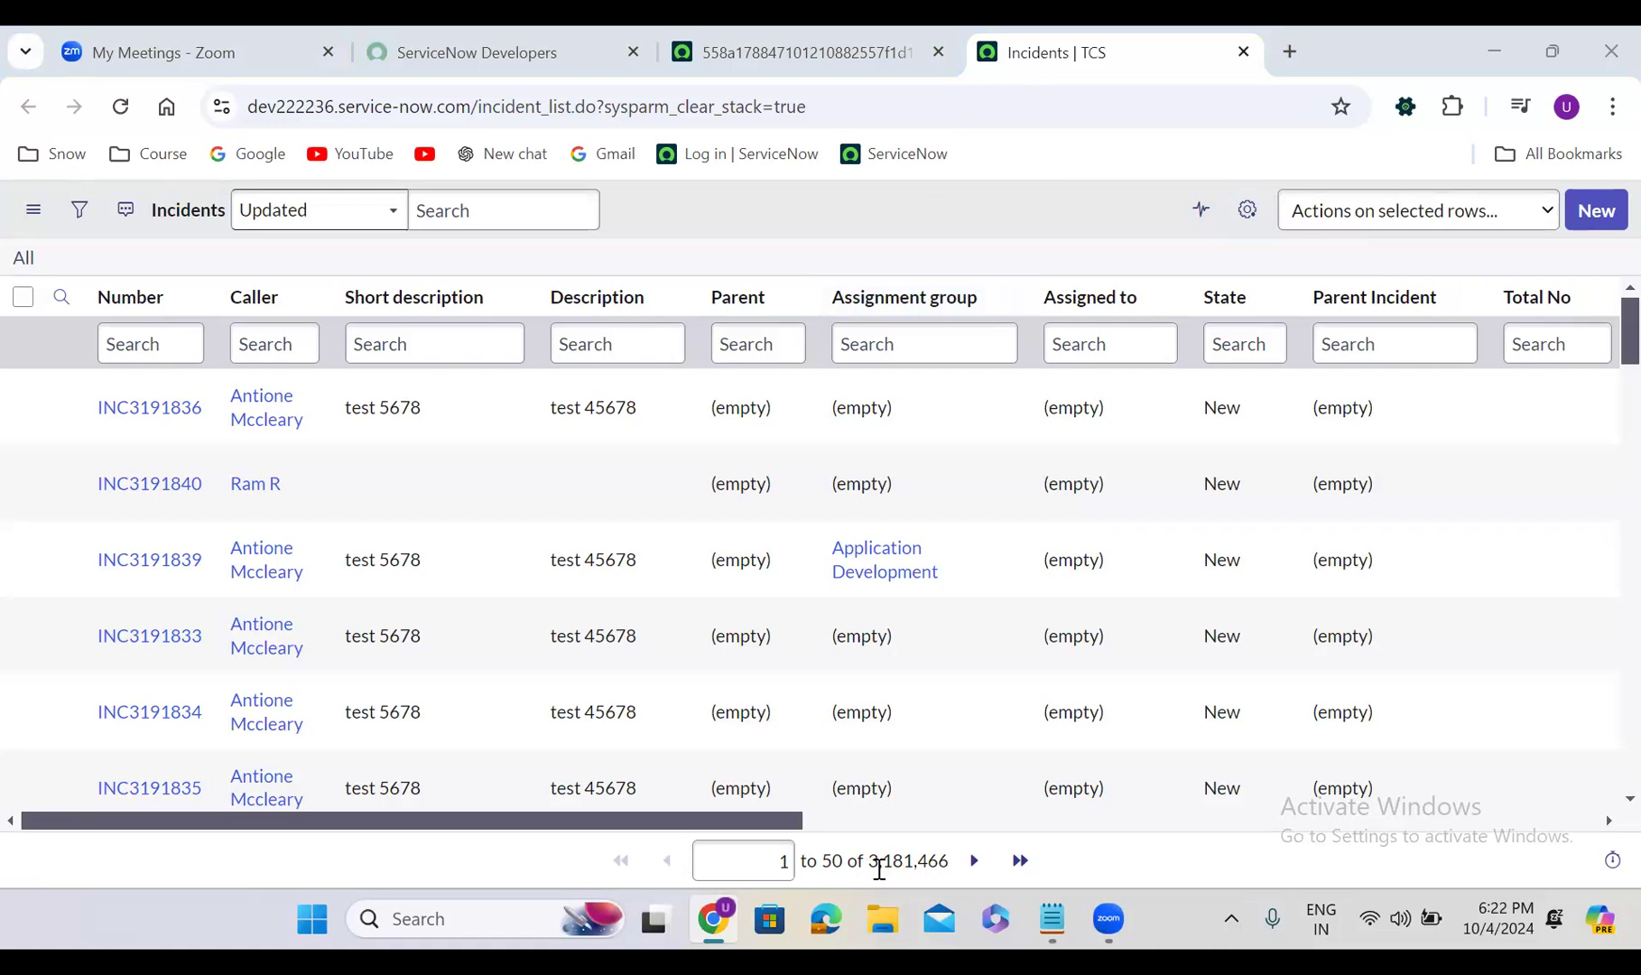
Reload the All incidents list to show the latest records, then return to the instance tab
{"action": "left_click_drag", "start_coordinate": [629, 819], "coordinate": [1084, 820]}
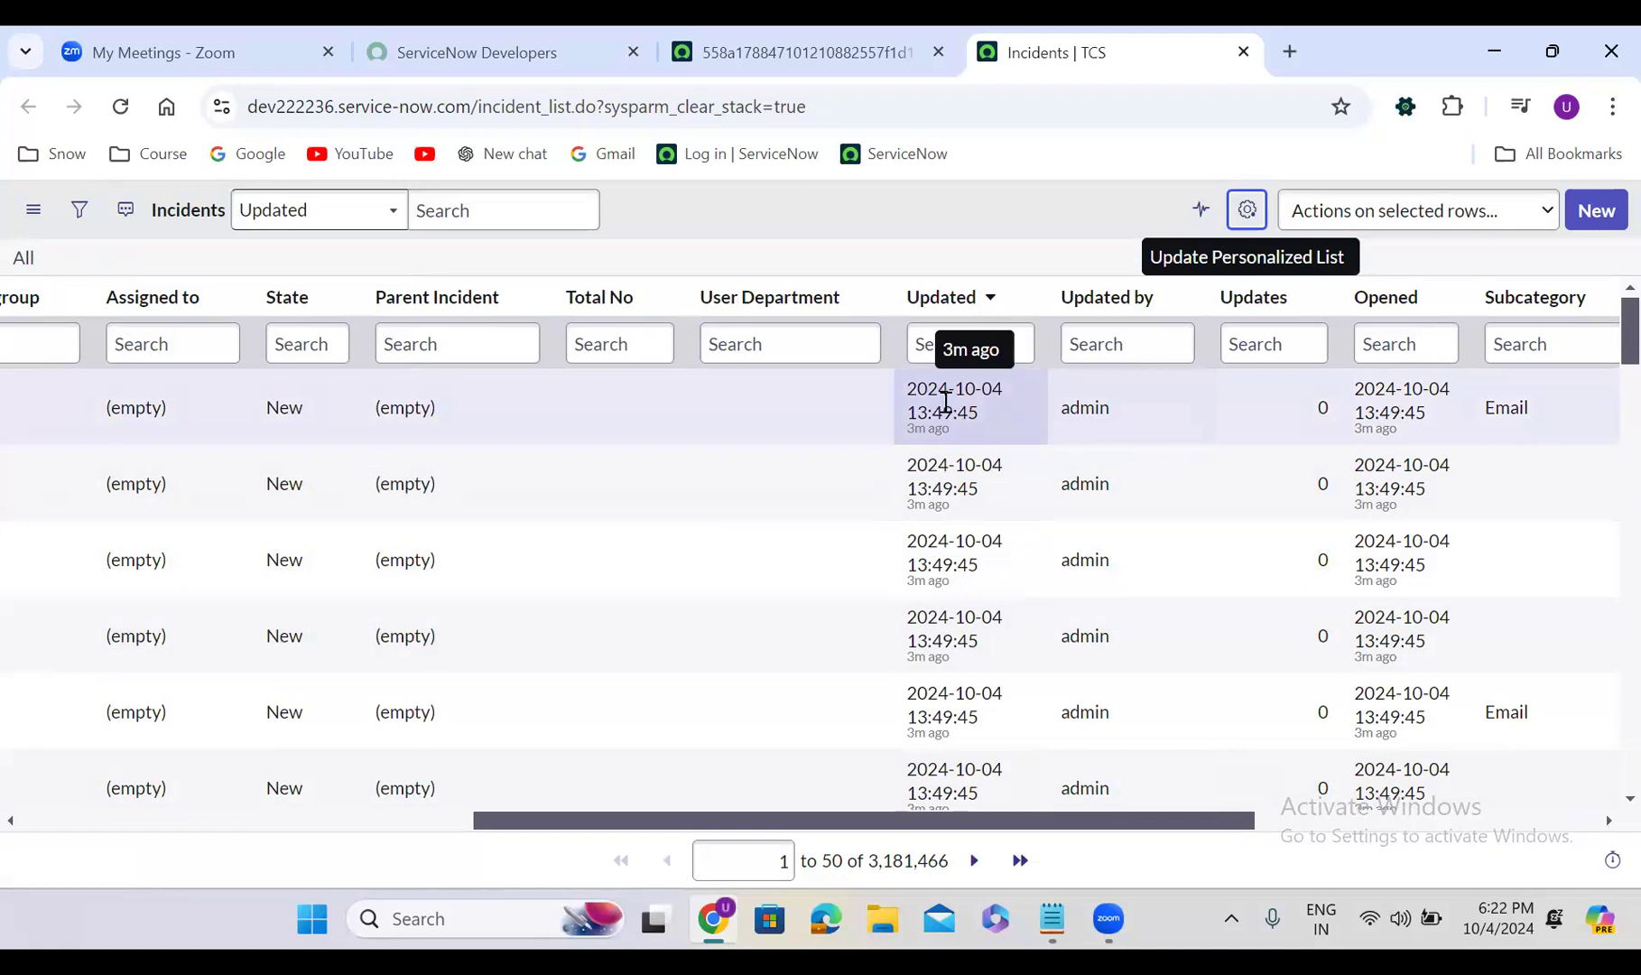
{"action": "left_click", "coordinate": [24, 263]}
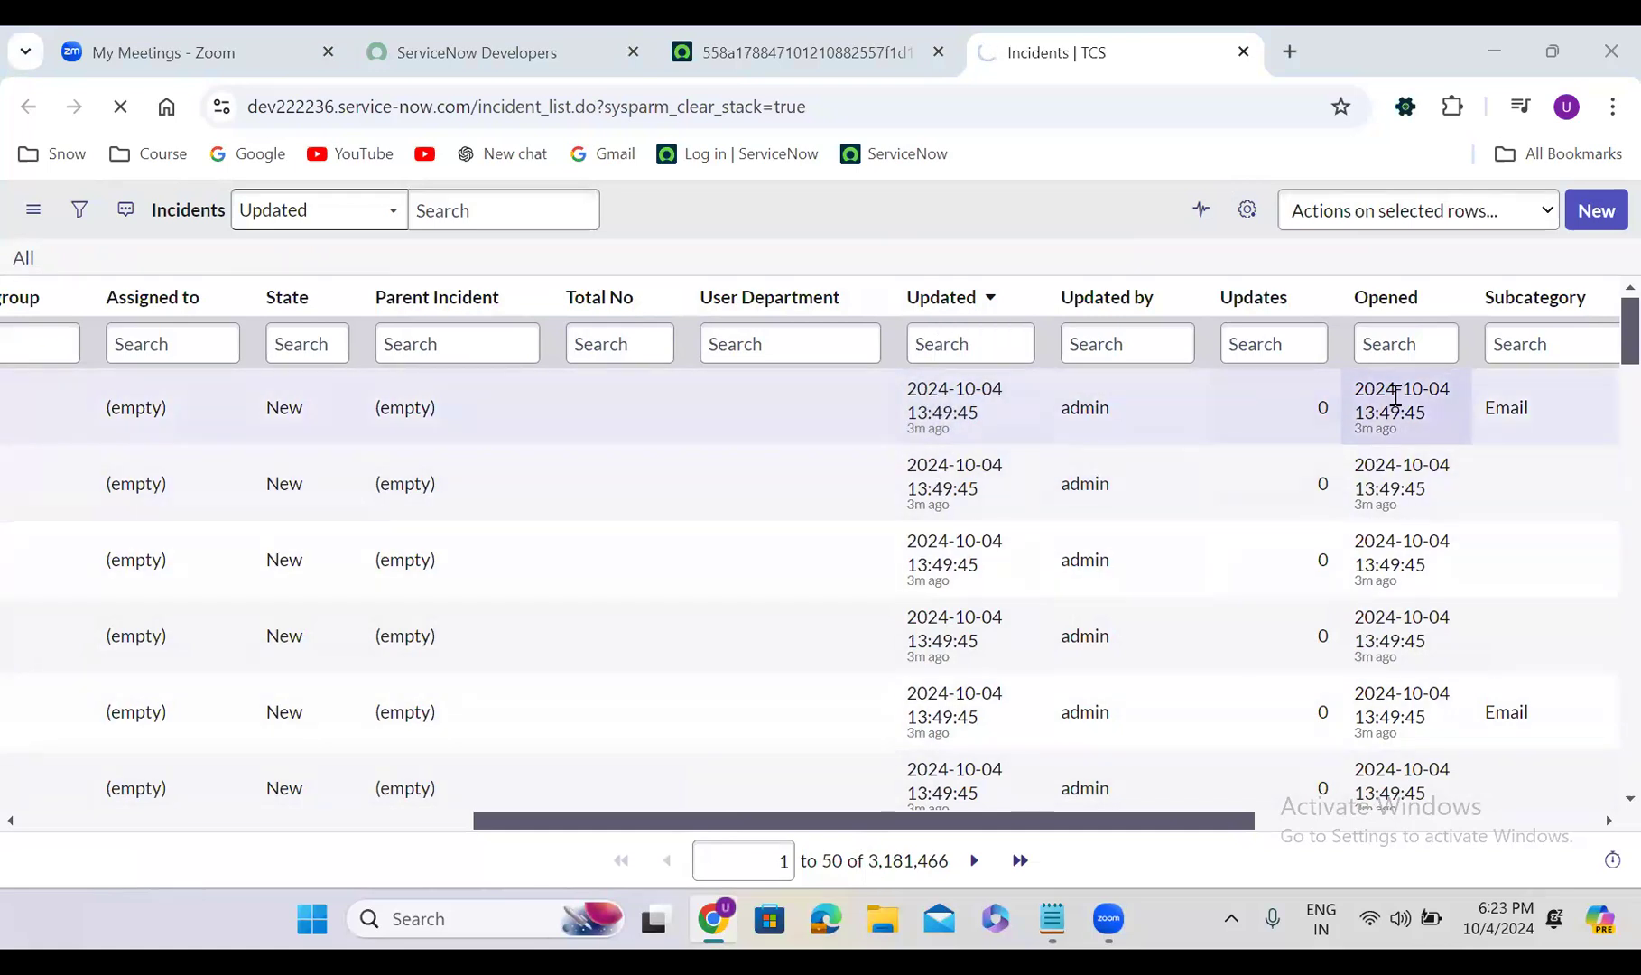
{"action": "left_click_drag", "start_coordinate": [982, 820], "coordinate": [1146, 820]}
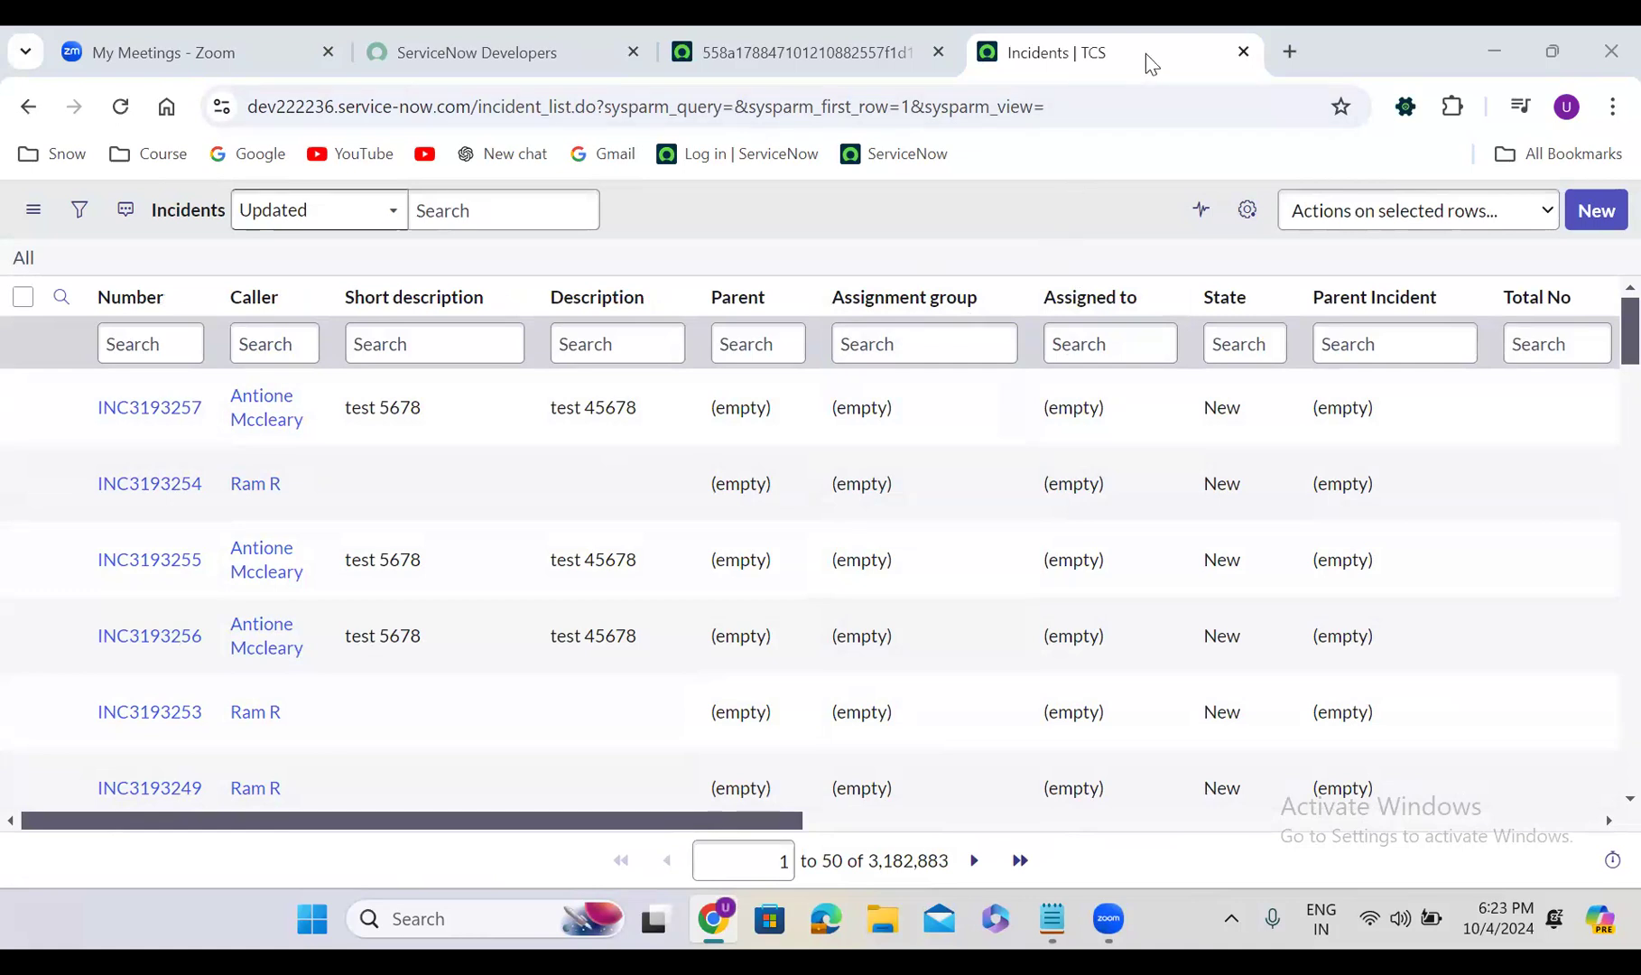
{"action": "left_click", "coordinate": [828, 27]}
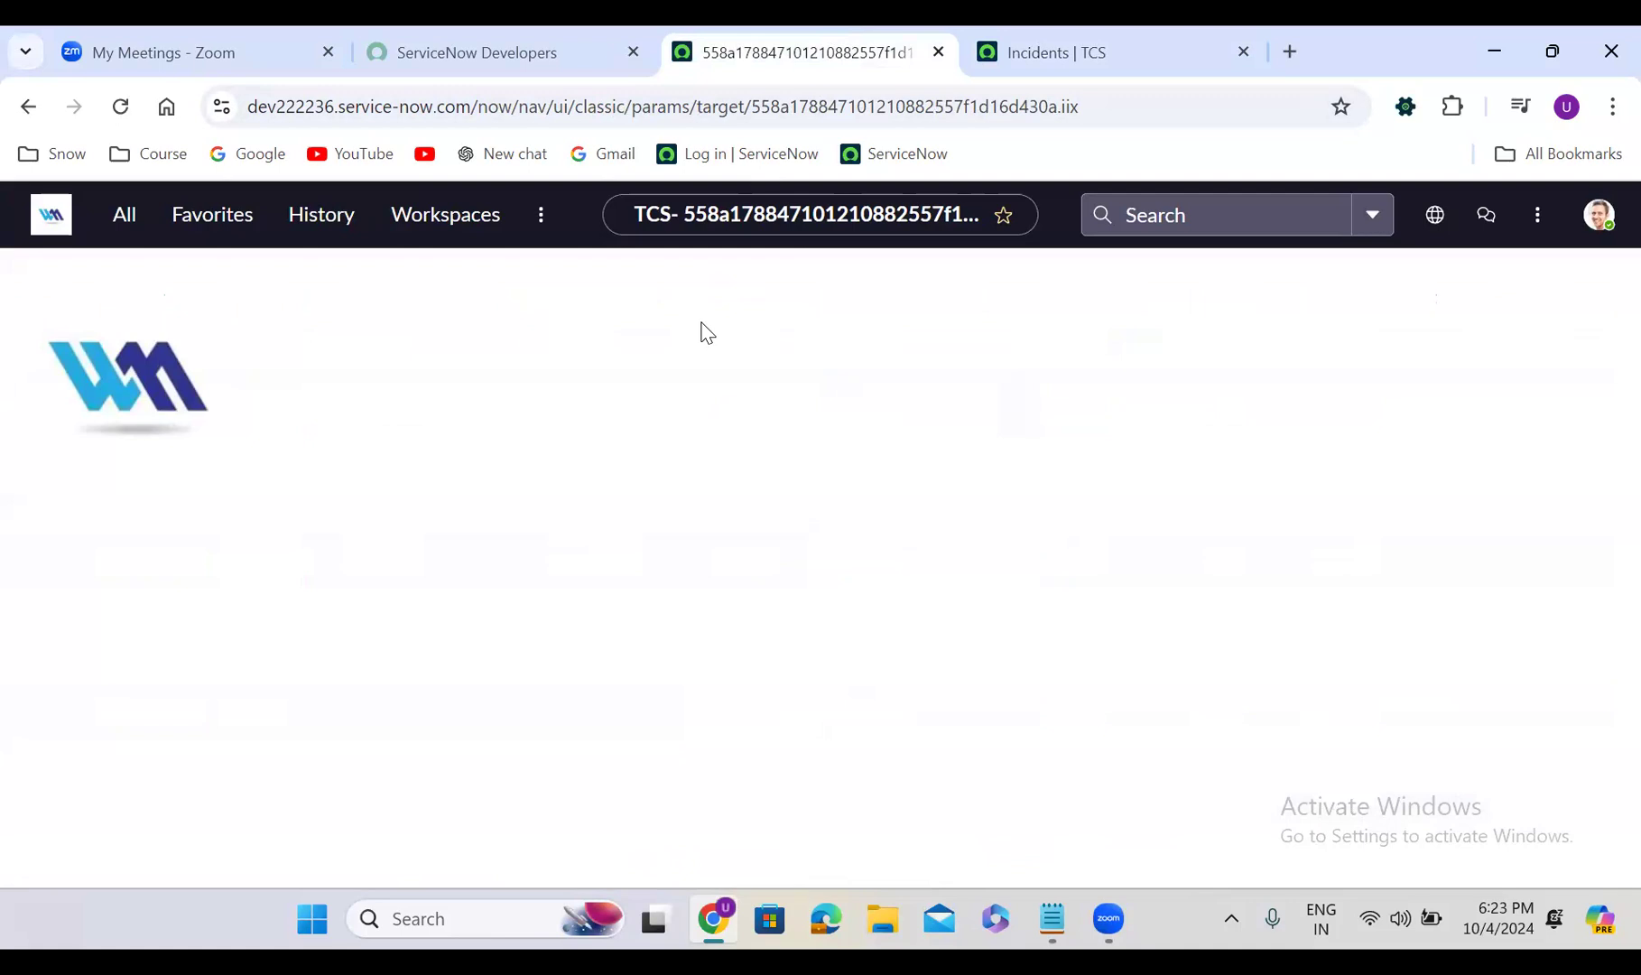
Filter the navigator by 'incident' and choose Incident > Create New
{"action": "left_click", "coordinate": [125, 224]}
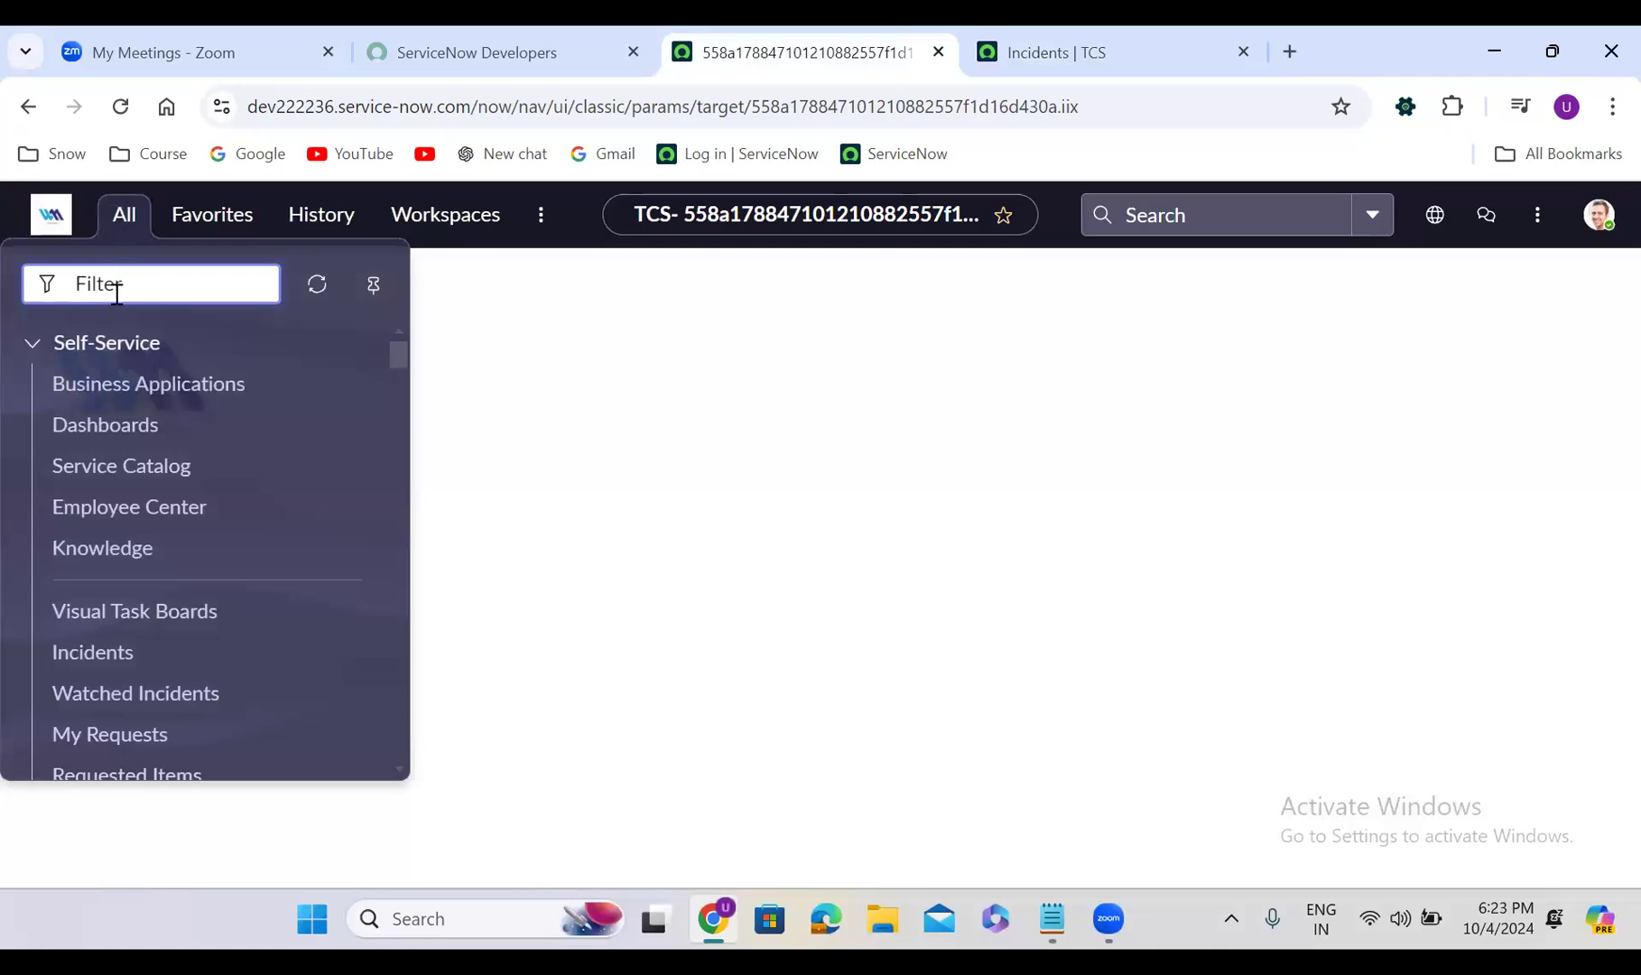
{"action": "type", "text": "incident"}
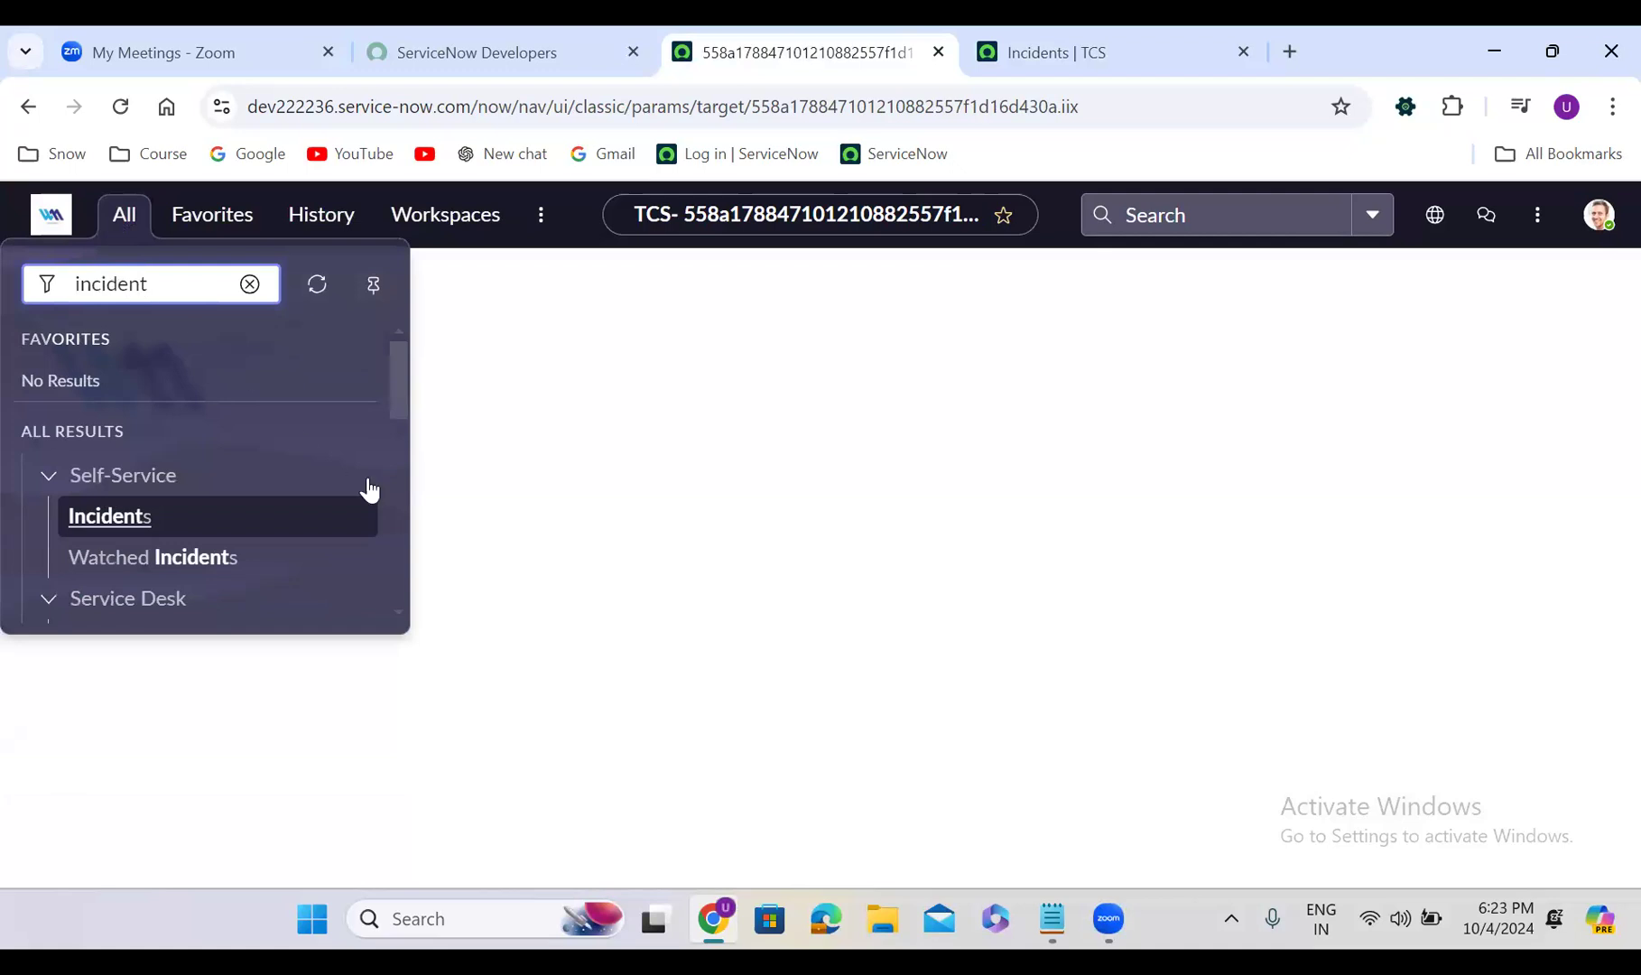
{"action": "left_click_drag", "start_coordinate": [397, 351], "coordinate": [400, 411]}
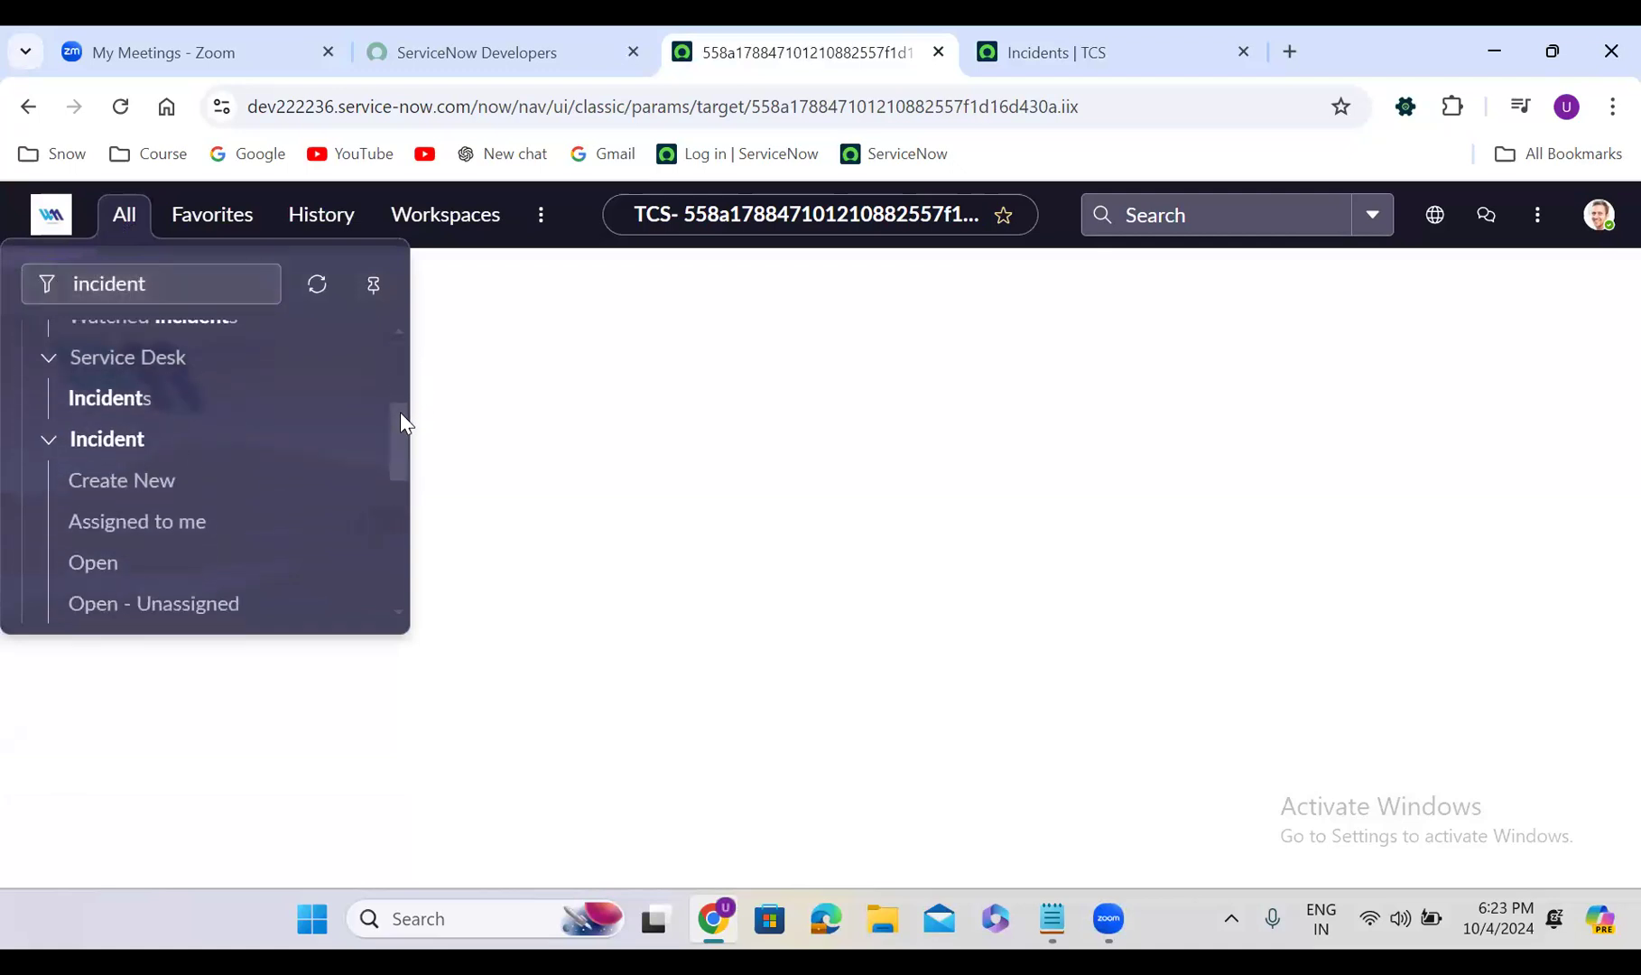
{"action": "left_click", "coordinate": [123, 491]}
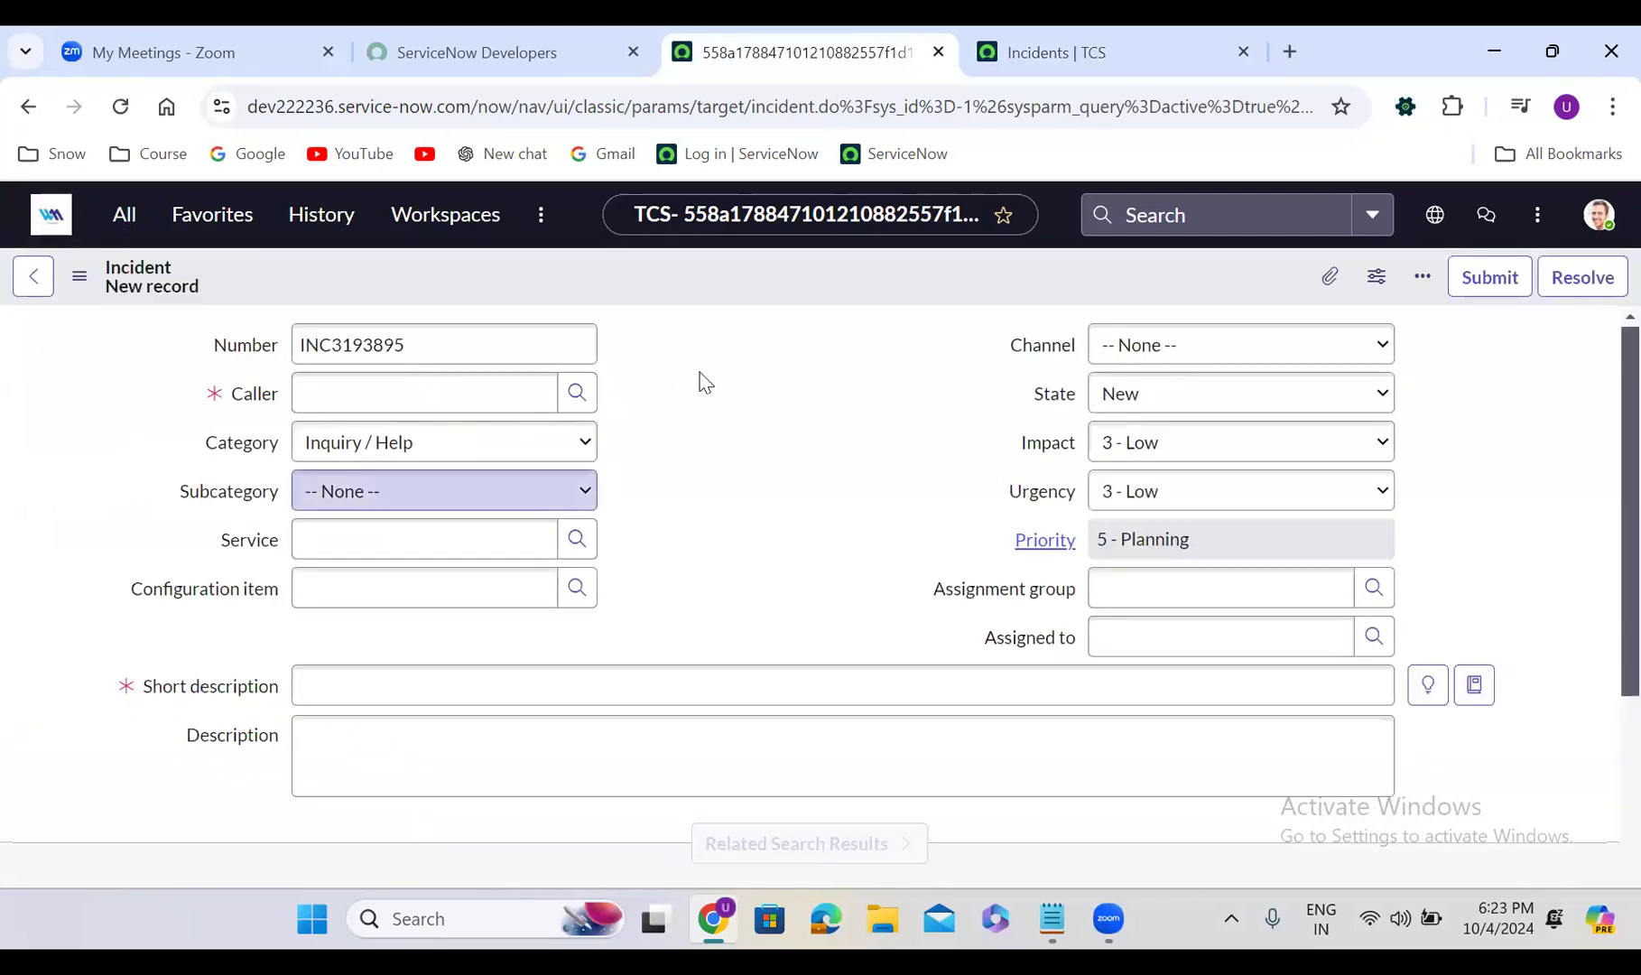
Reload the new incident form so number INC3193895 becomes INC3194098
{"action": "left_click", "coordinate": [352, 350]}
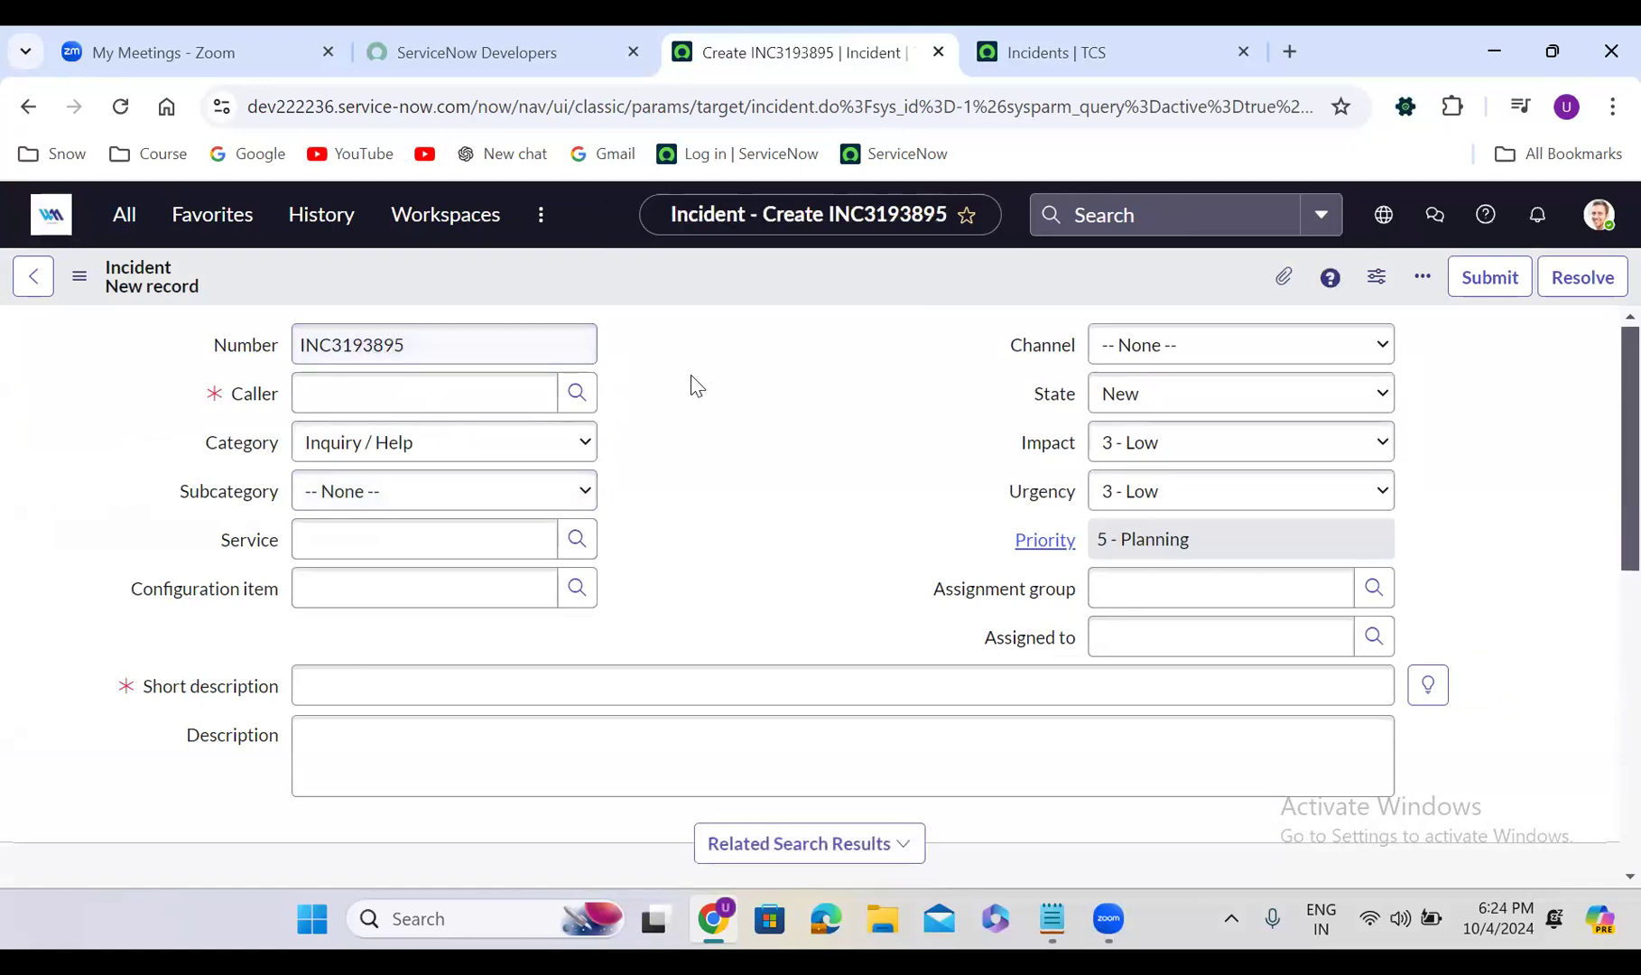
{"action": "left_click", "coordinate": [413, 341]}
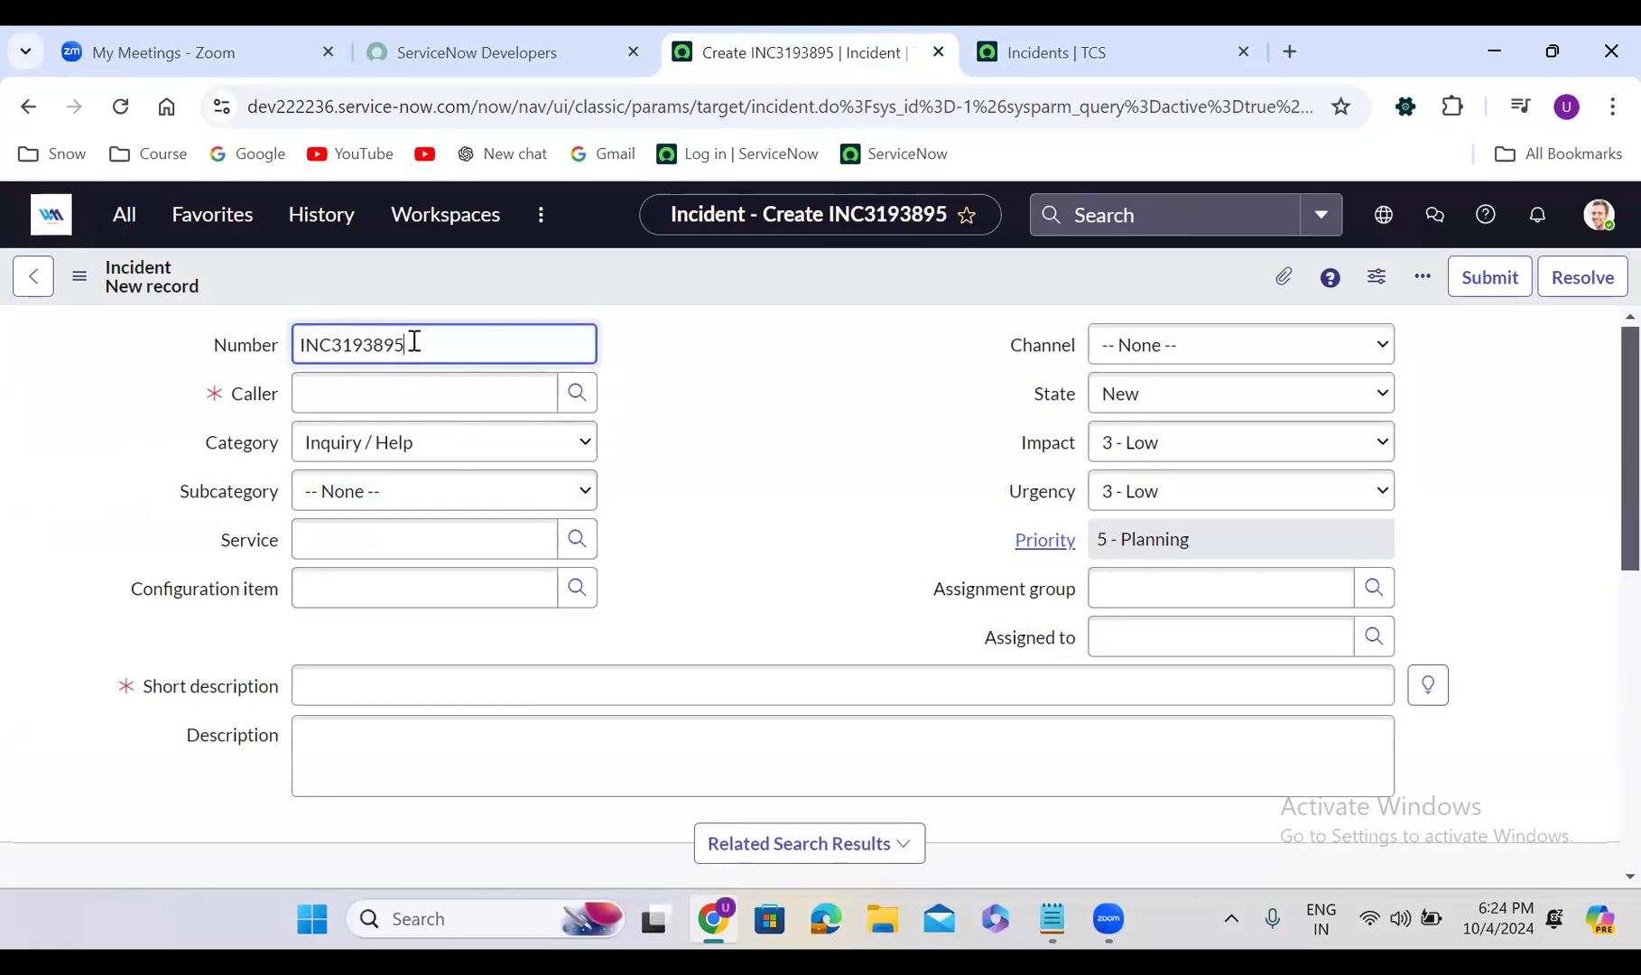
{"action": "double_click", "coordinate": [366, 344]}
{"action": "left_click", "coordinate": [629, 357]}
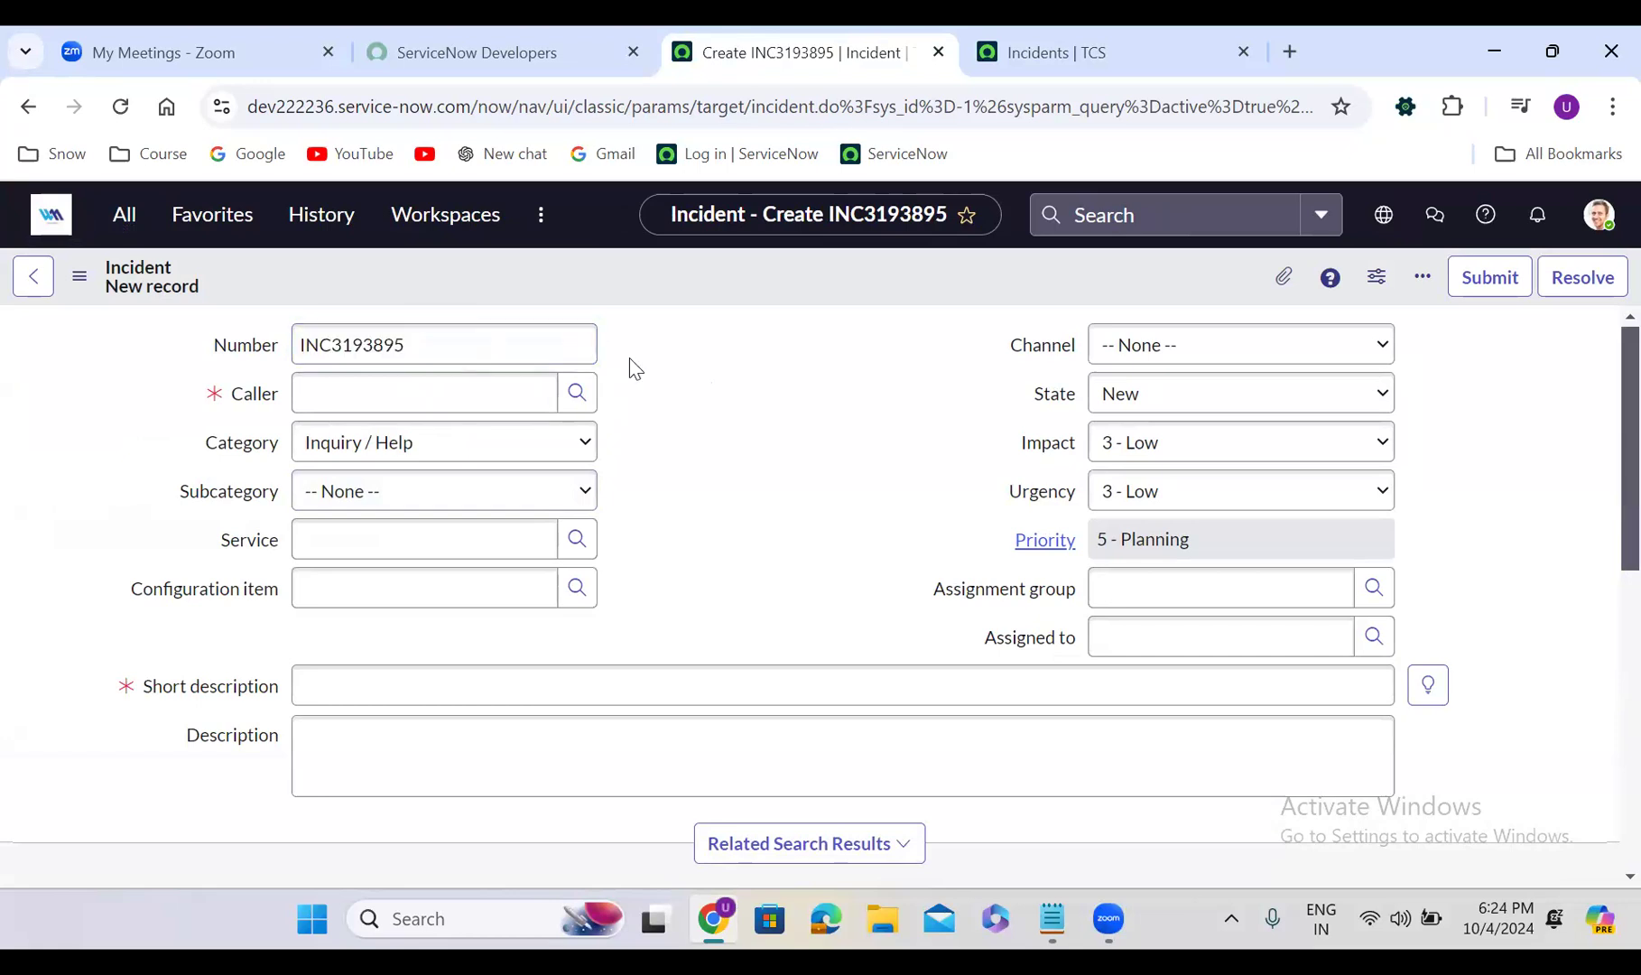
{"action": "left_click", "coordinate": [120, 107]}
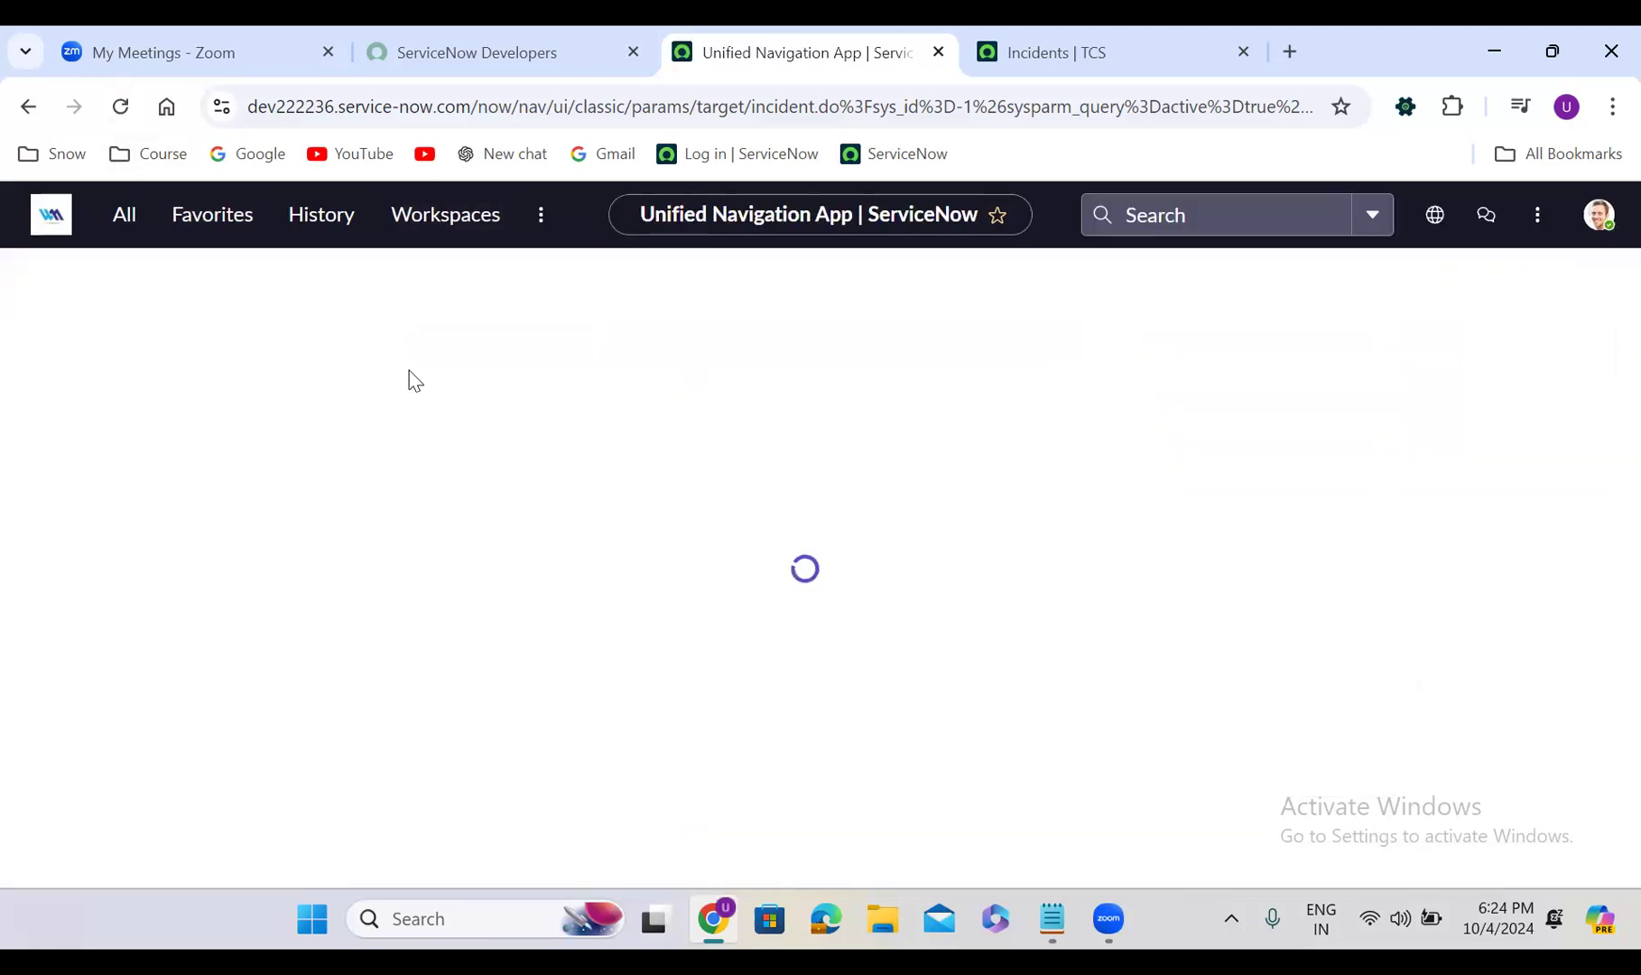
{"action": "left_click", "coordinate": [439, 354]}
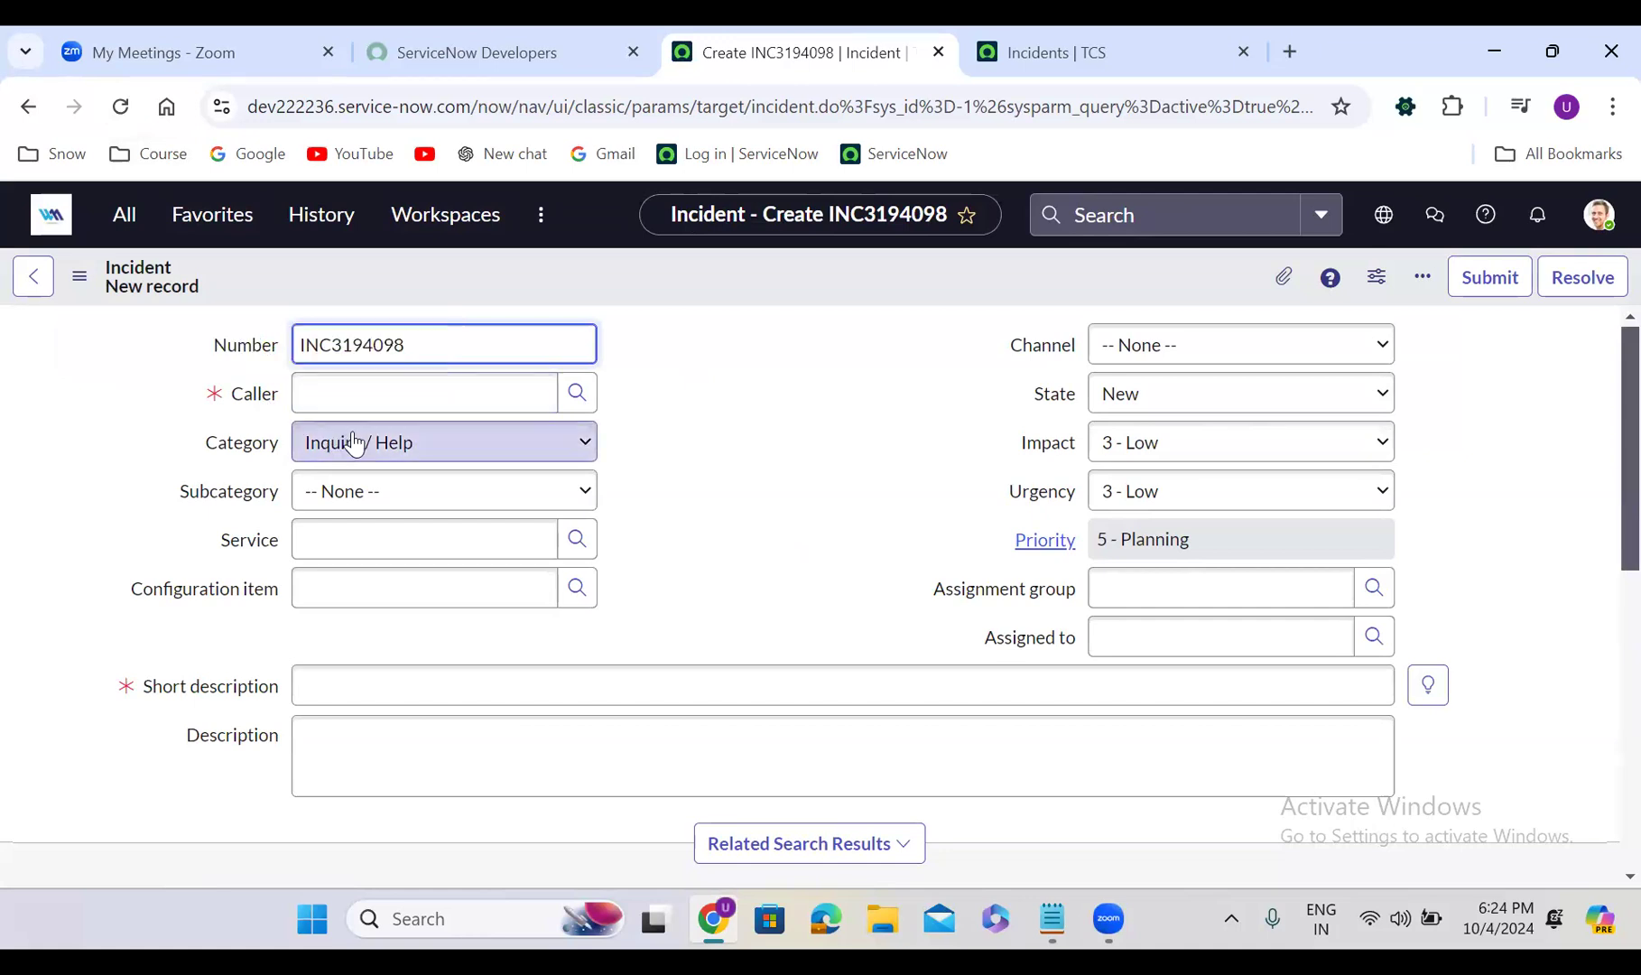
Set the Caller to the matching user found by searching the caller's name
{"action": "left_click", "coordinate": [363, 398]}
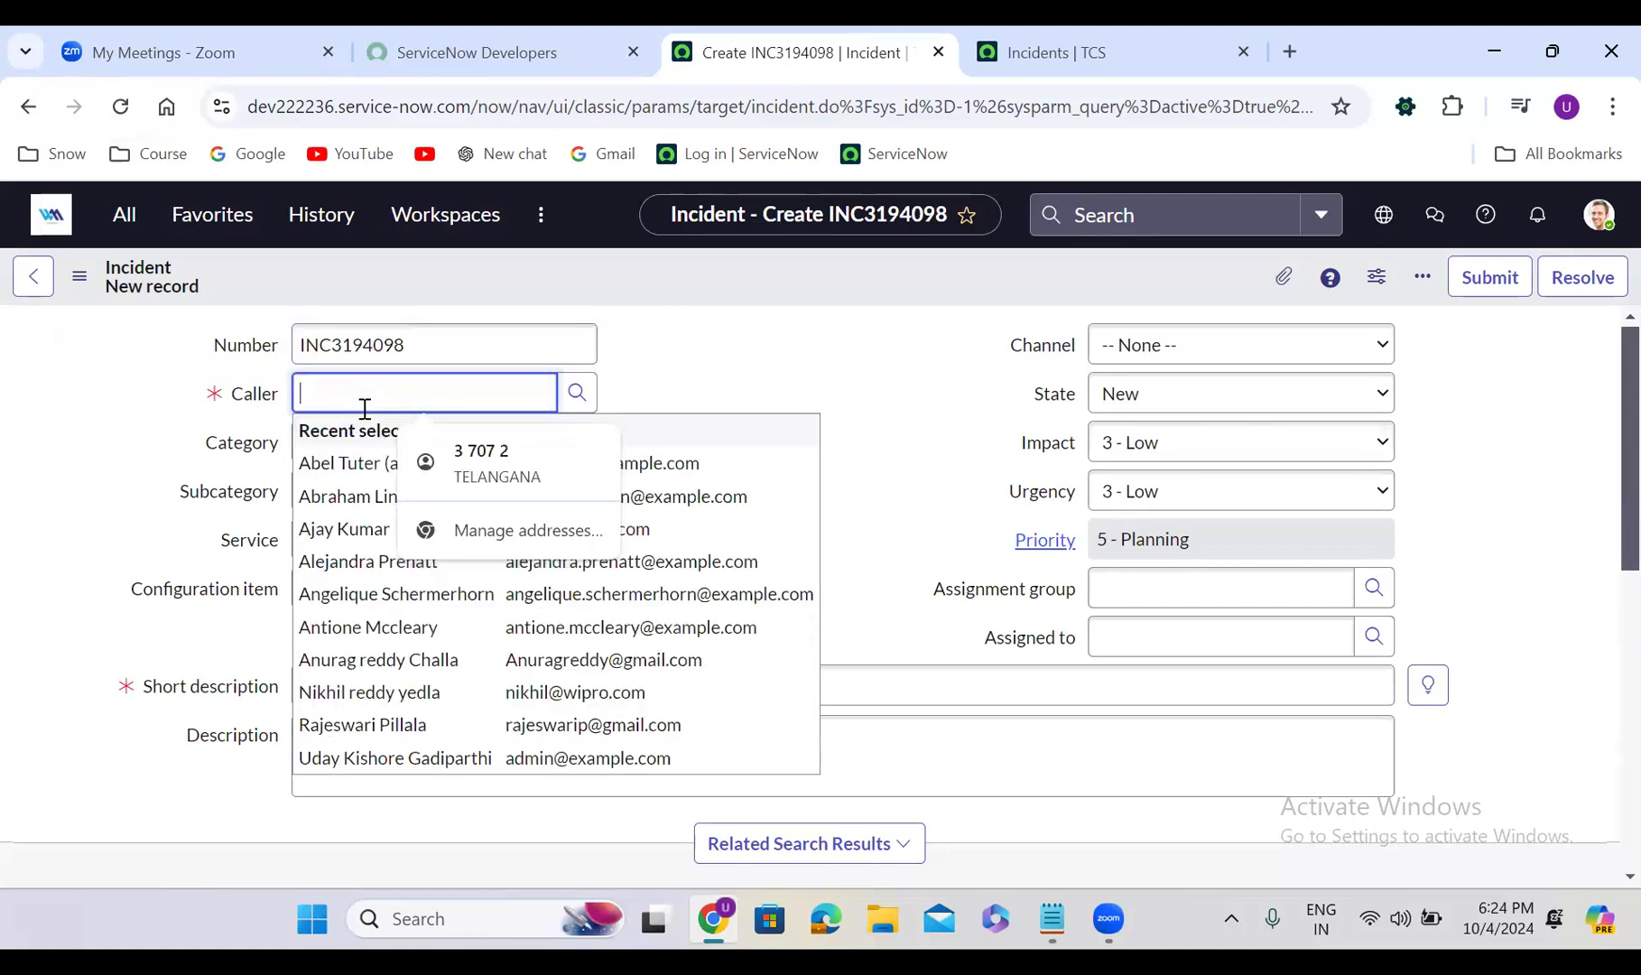
{"action": "type", "text": "uday"}
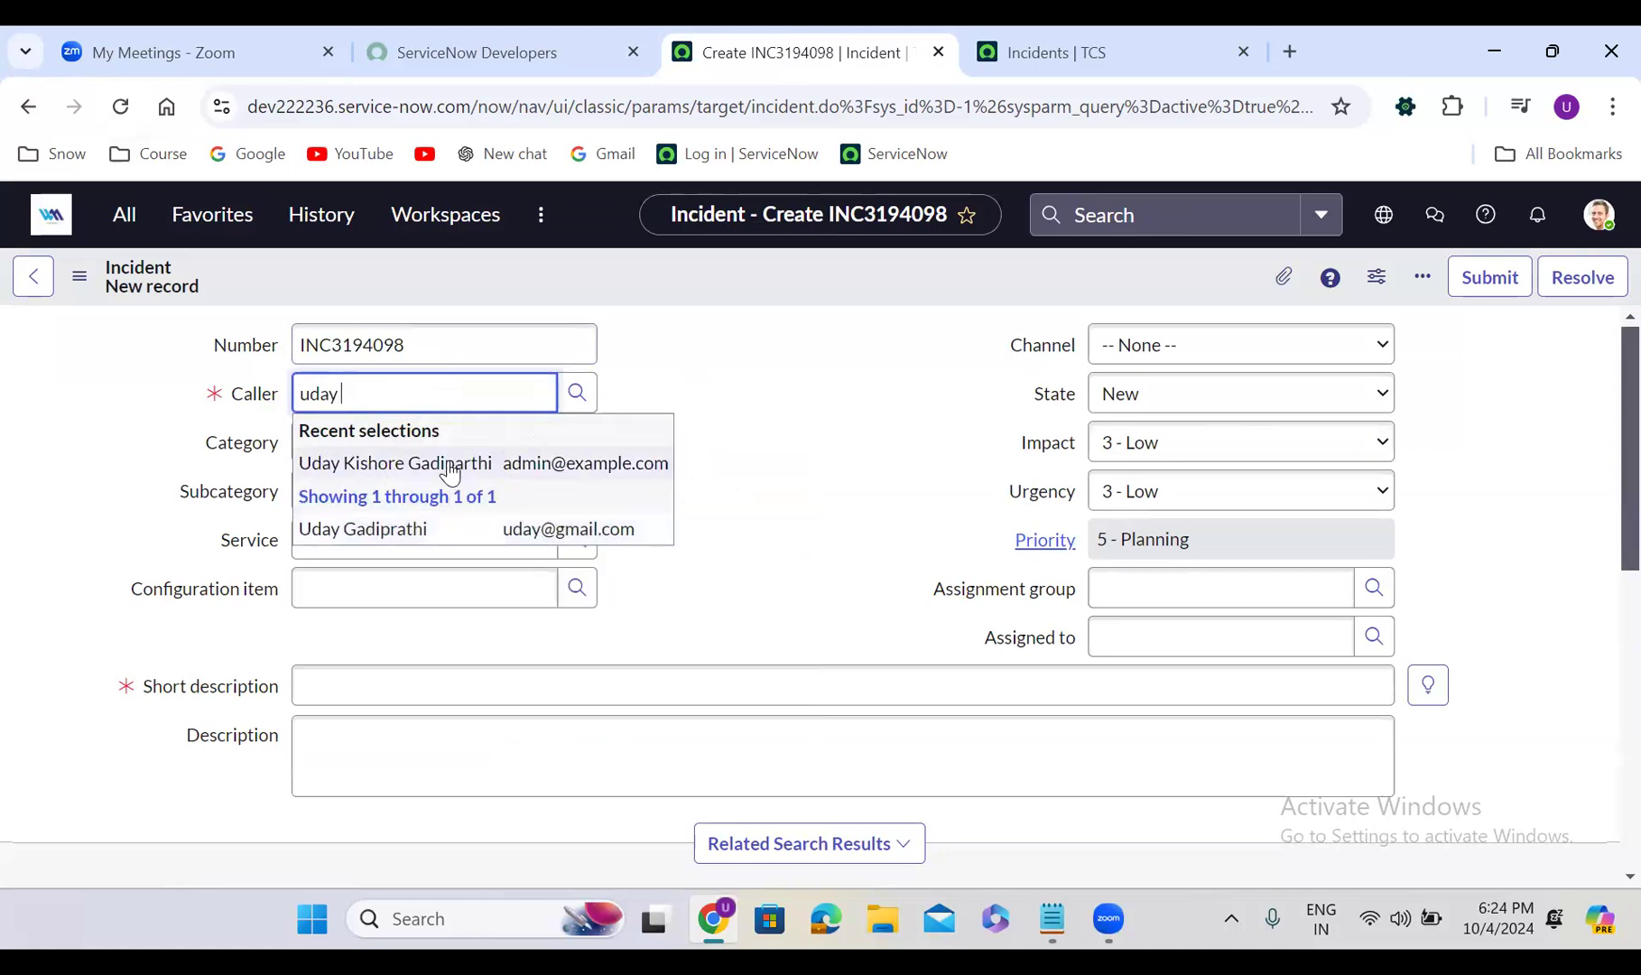
{"action": "left_click", "coordinate": [450, 468]}
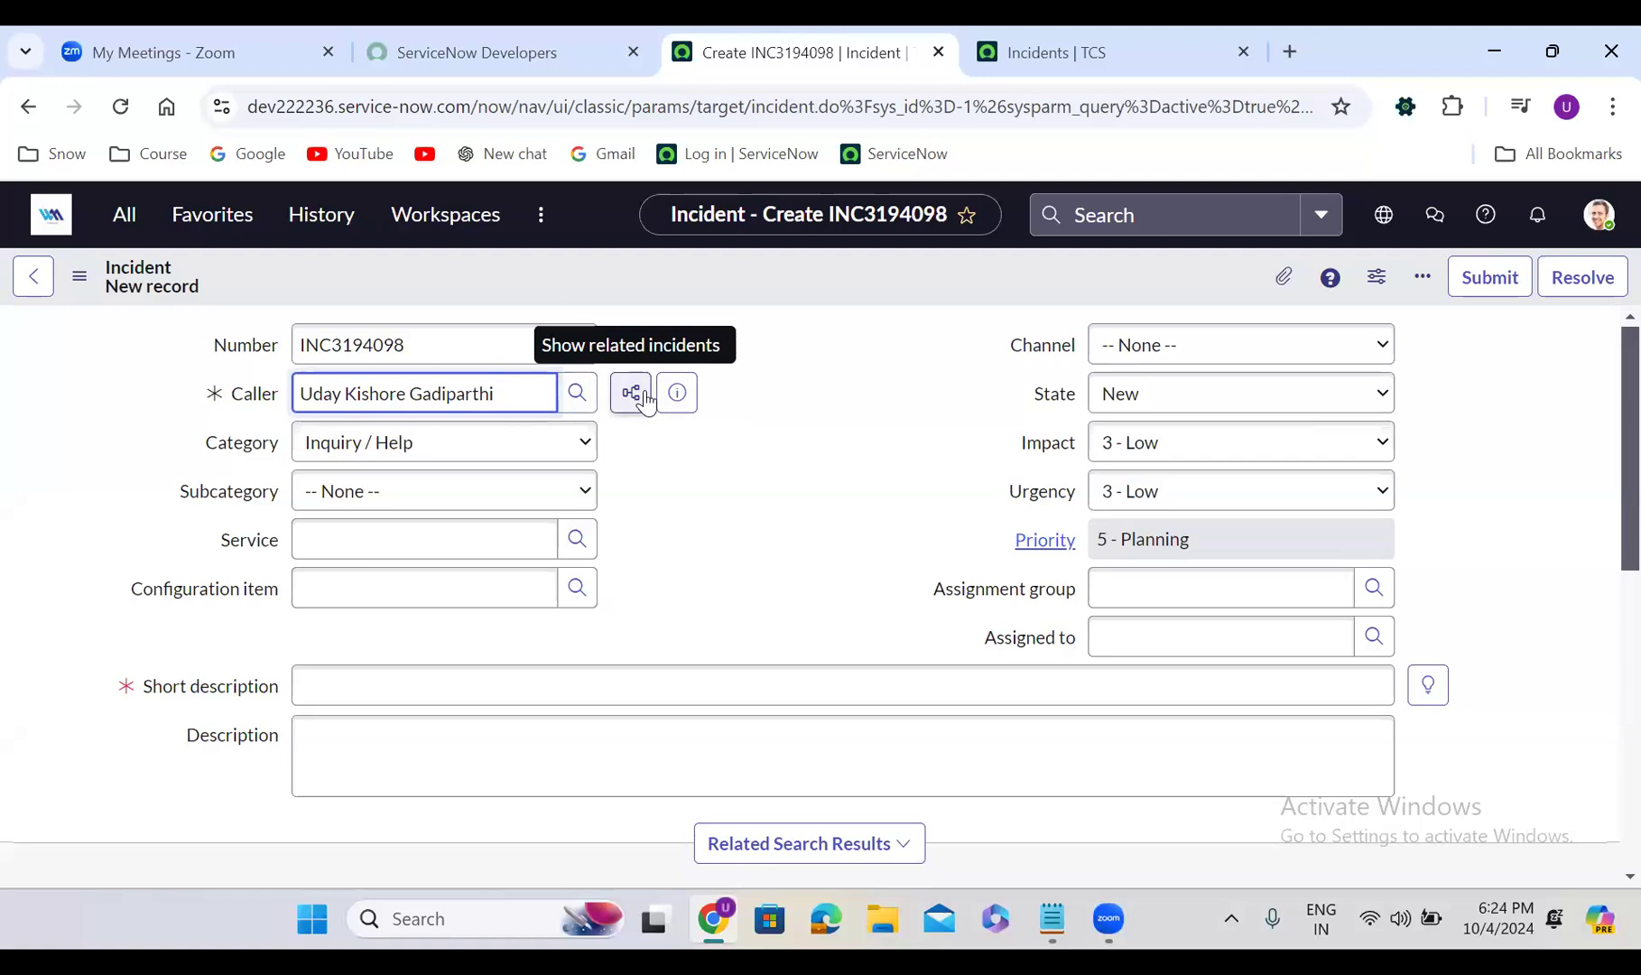
Set Category to Software and Subcategory to Operating System
{"action": "left_click", "coordinate": [379, 452]}
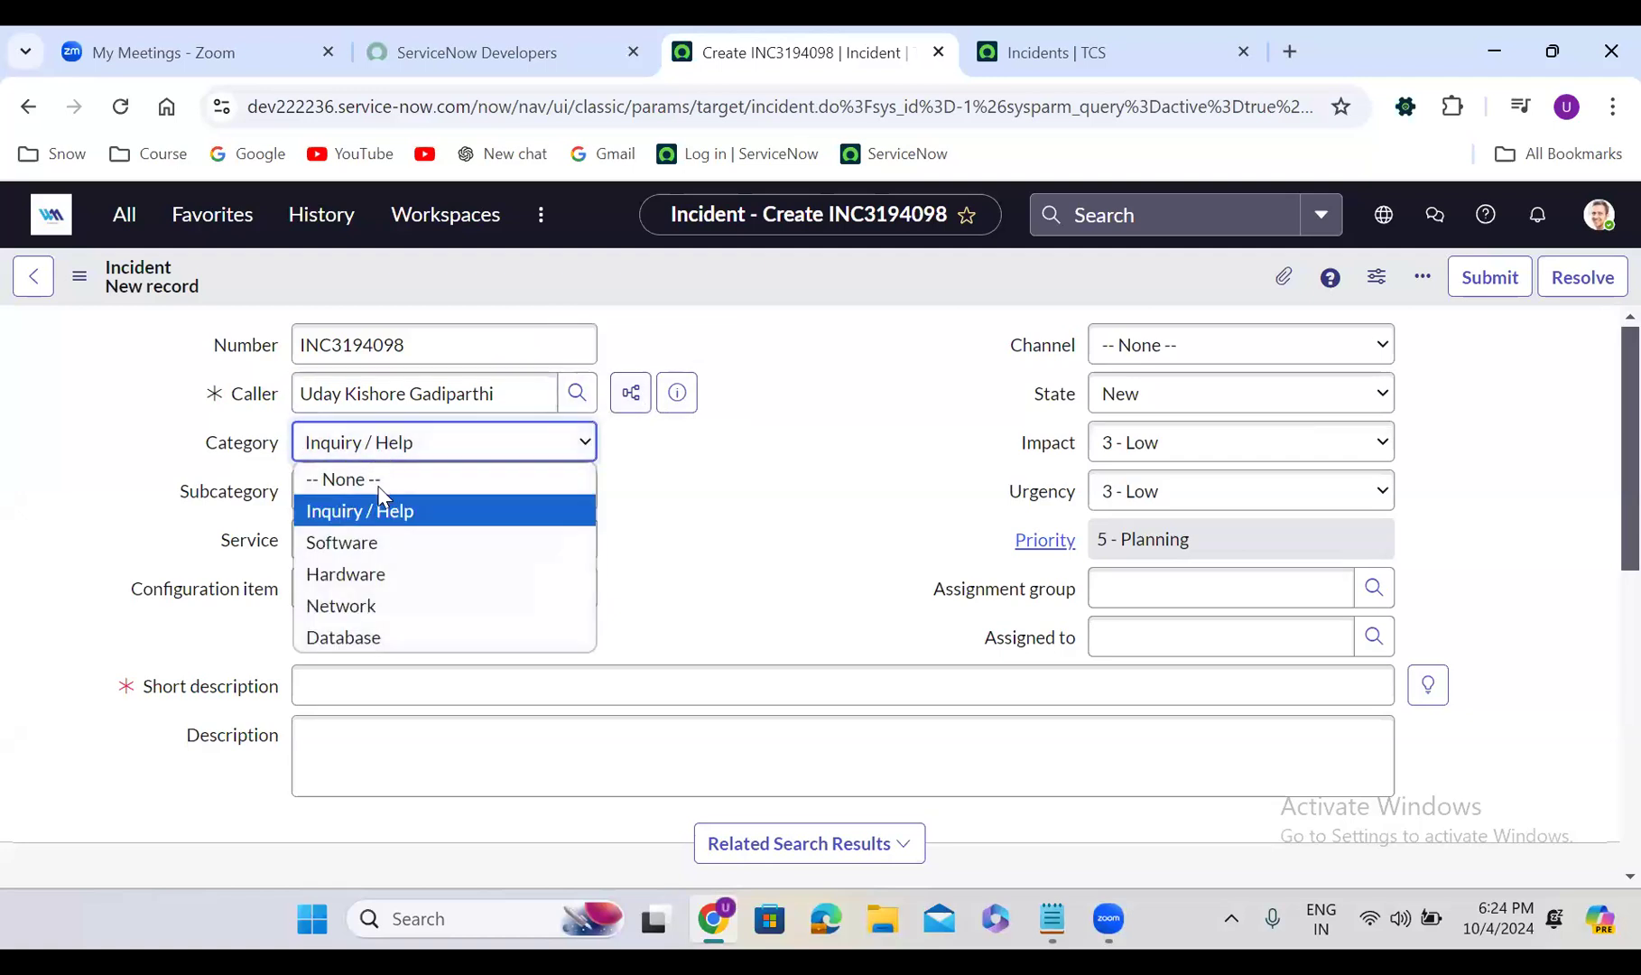
{"action": "left_click", "coordinate": [379, 540]}
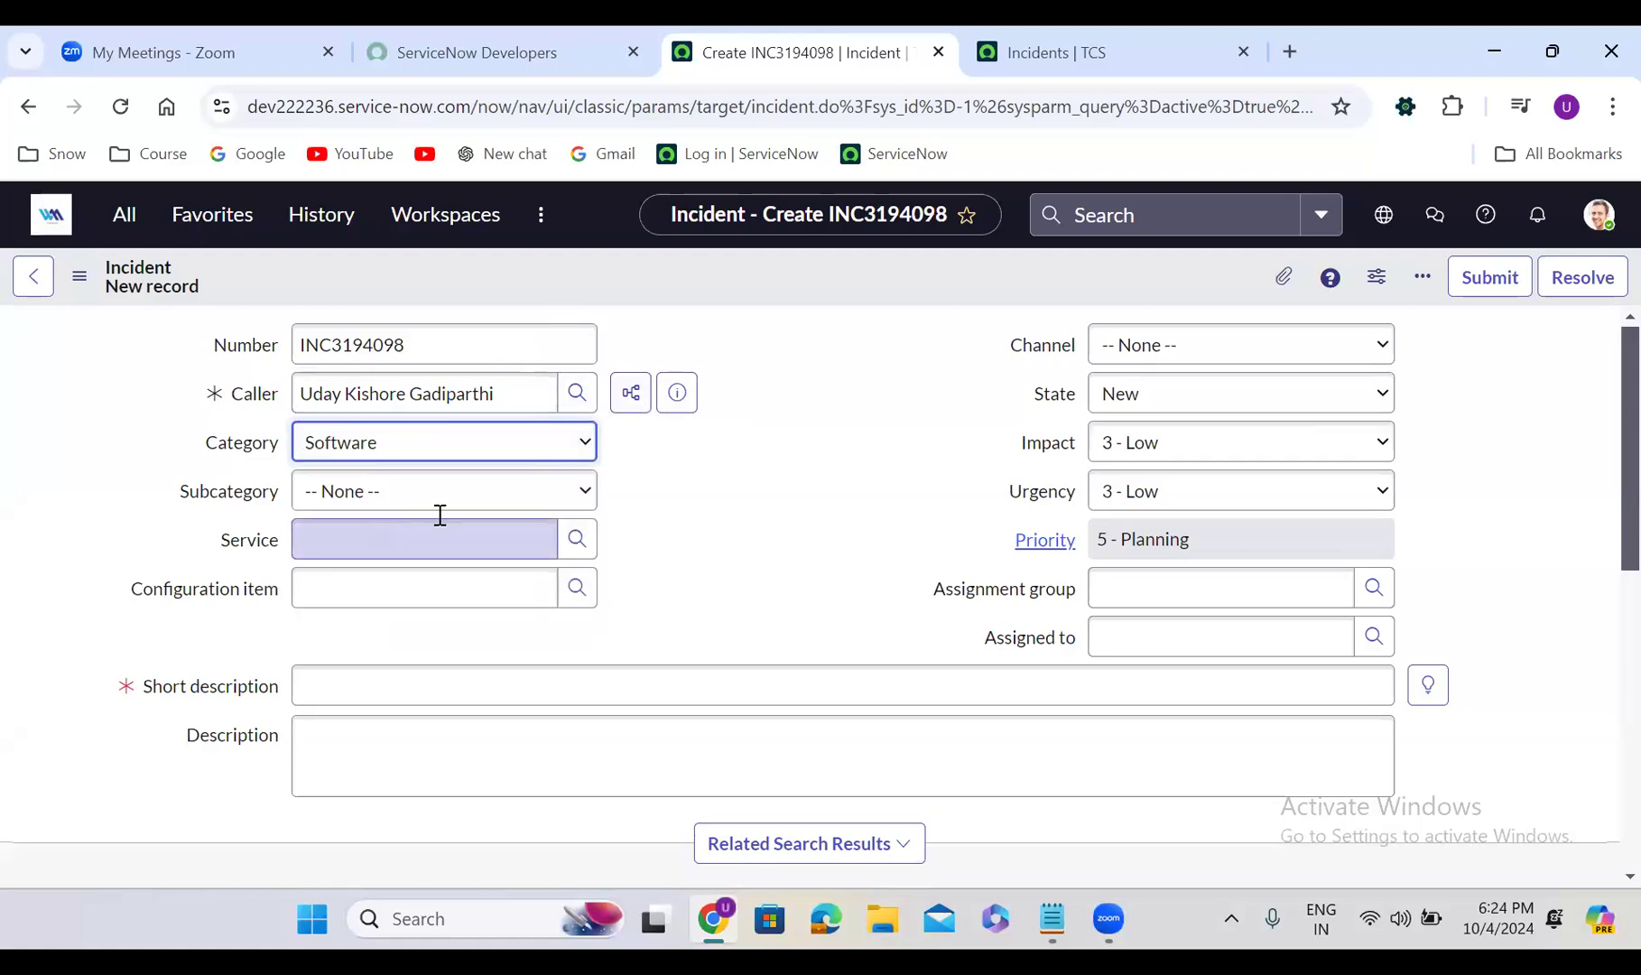
{"action": "left_click", "coordinate": [397, 495]}
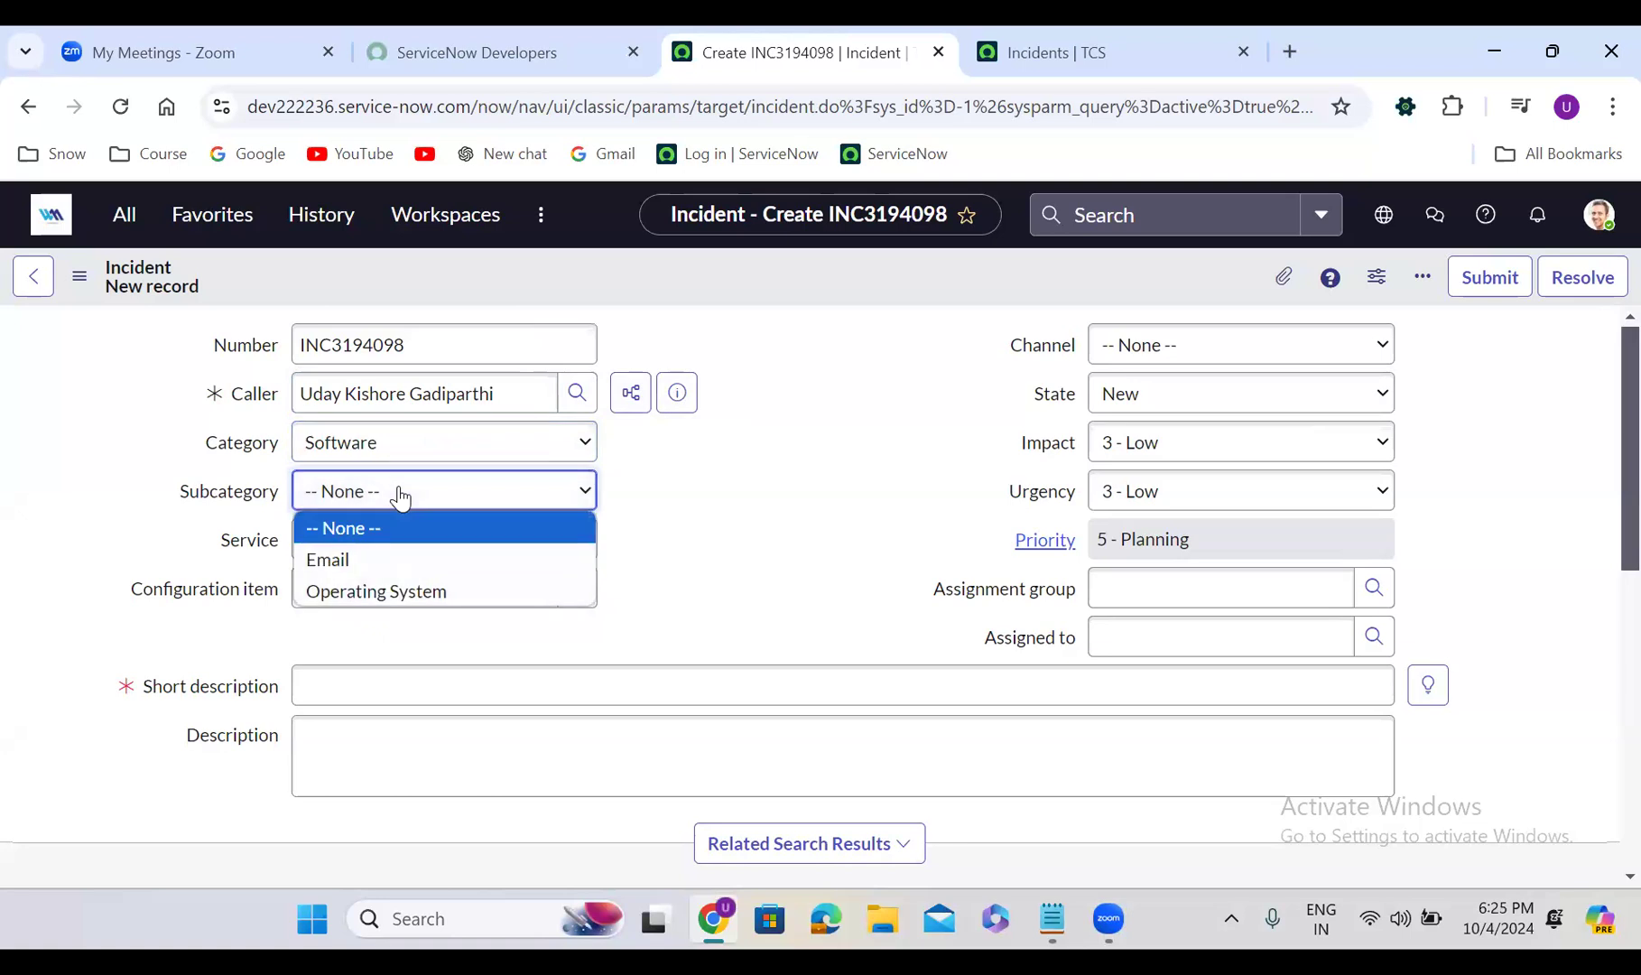
{"action": "left_click", "coordinate": [325, 590]}
{"action": "left_click", "coordinate": [443, 534]}
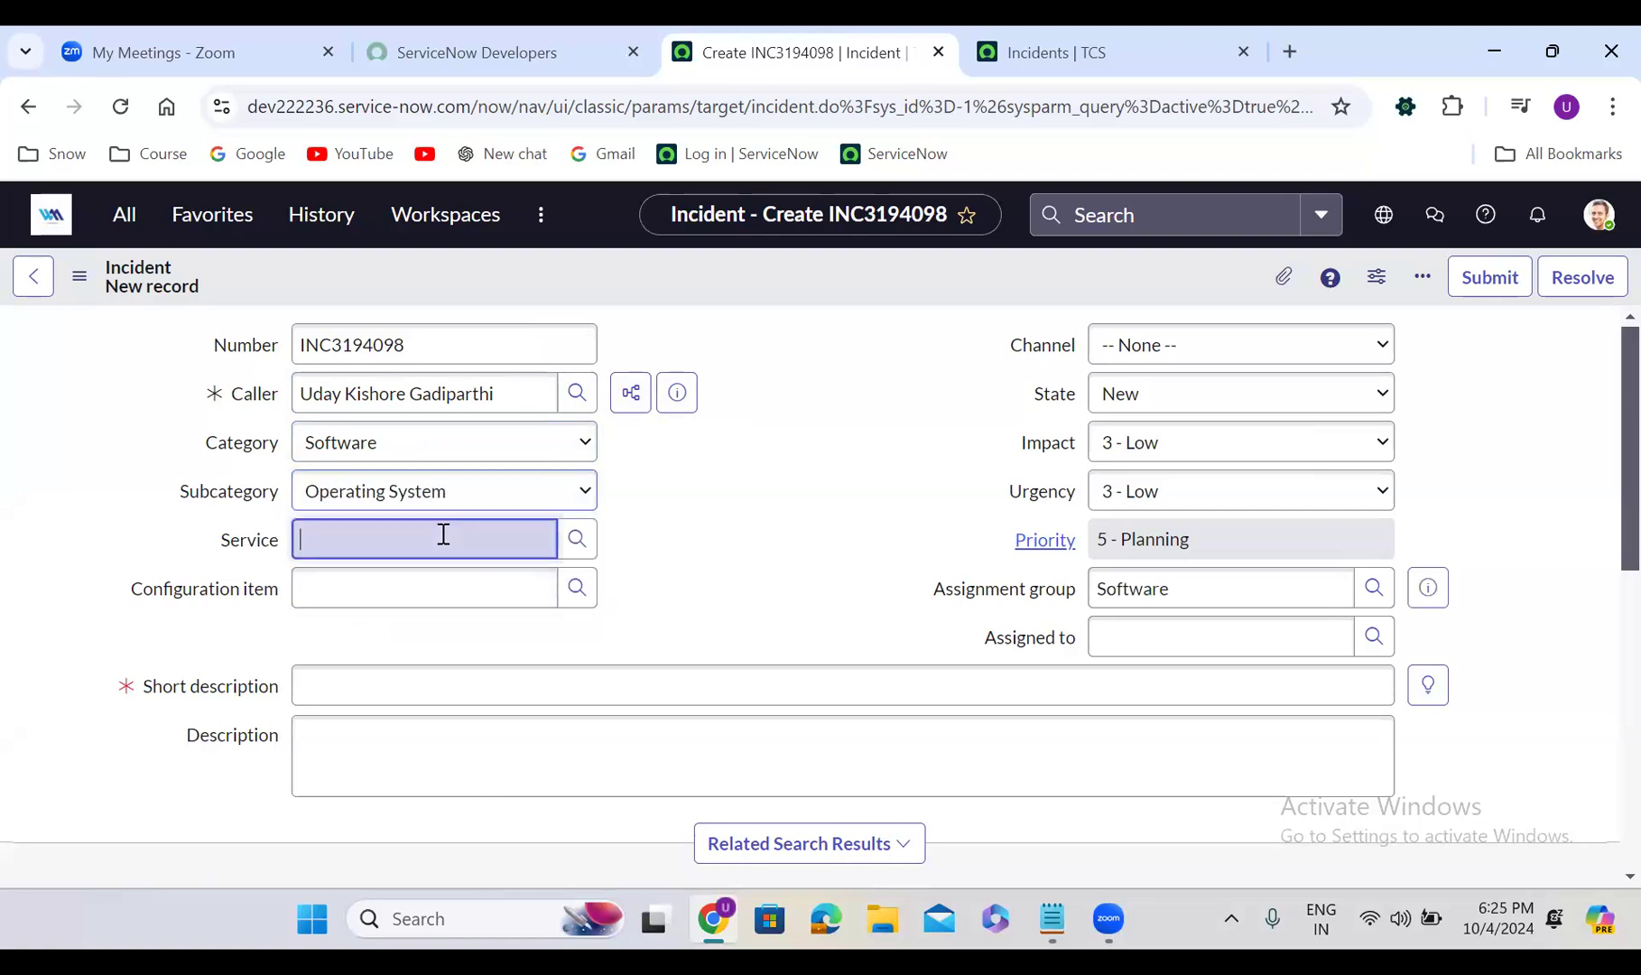
{"action": "left_click", "coordinate": [745, 490]}
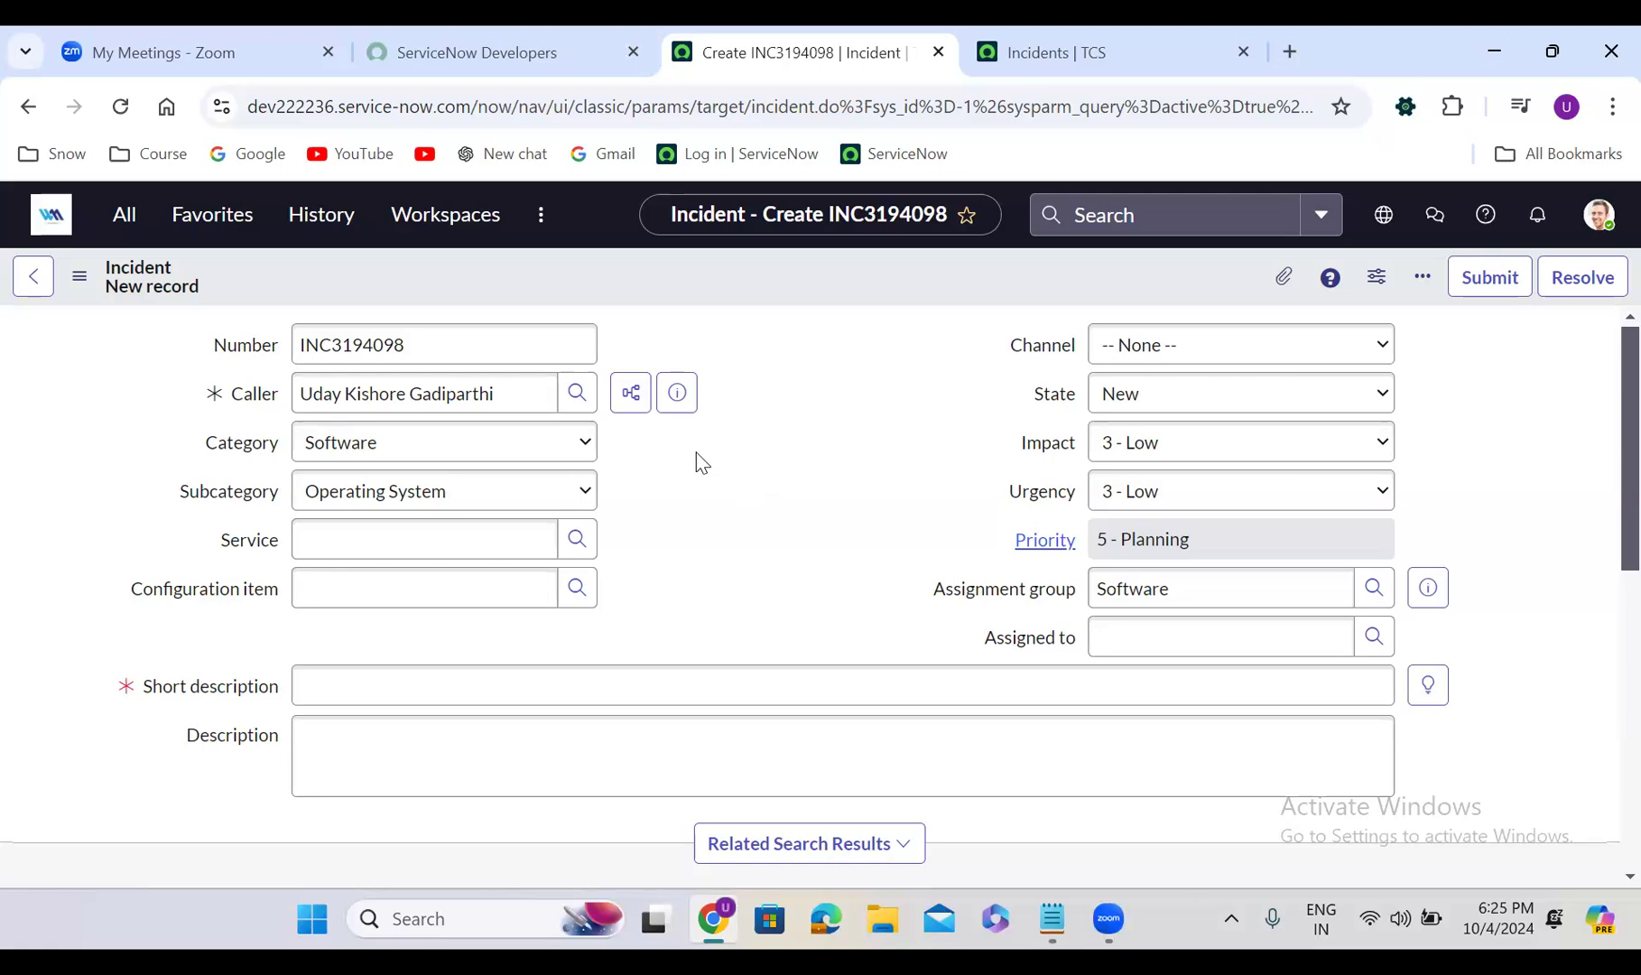
Set Service to IT Services, then search 'sales' and pick Sales Force Automation as configuration item
{"action": "left_click", "coordinate": [330, 533]}
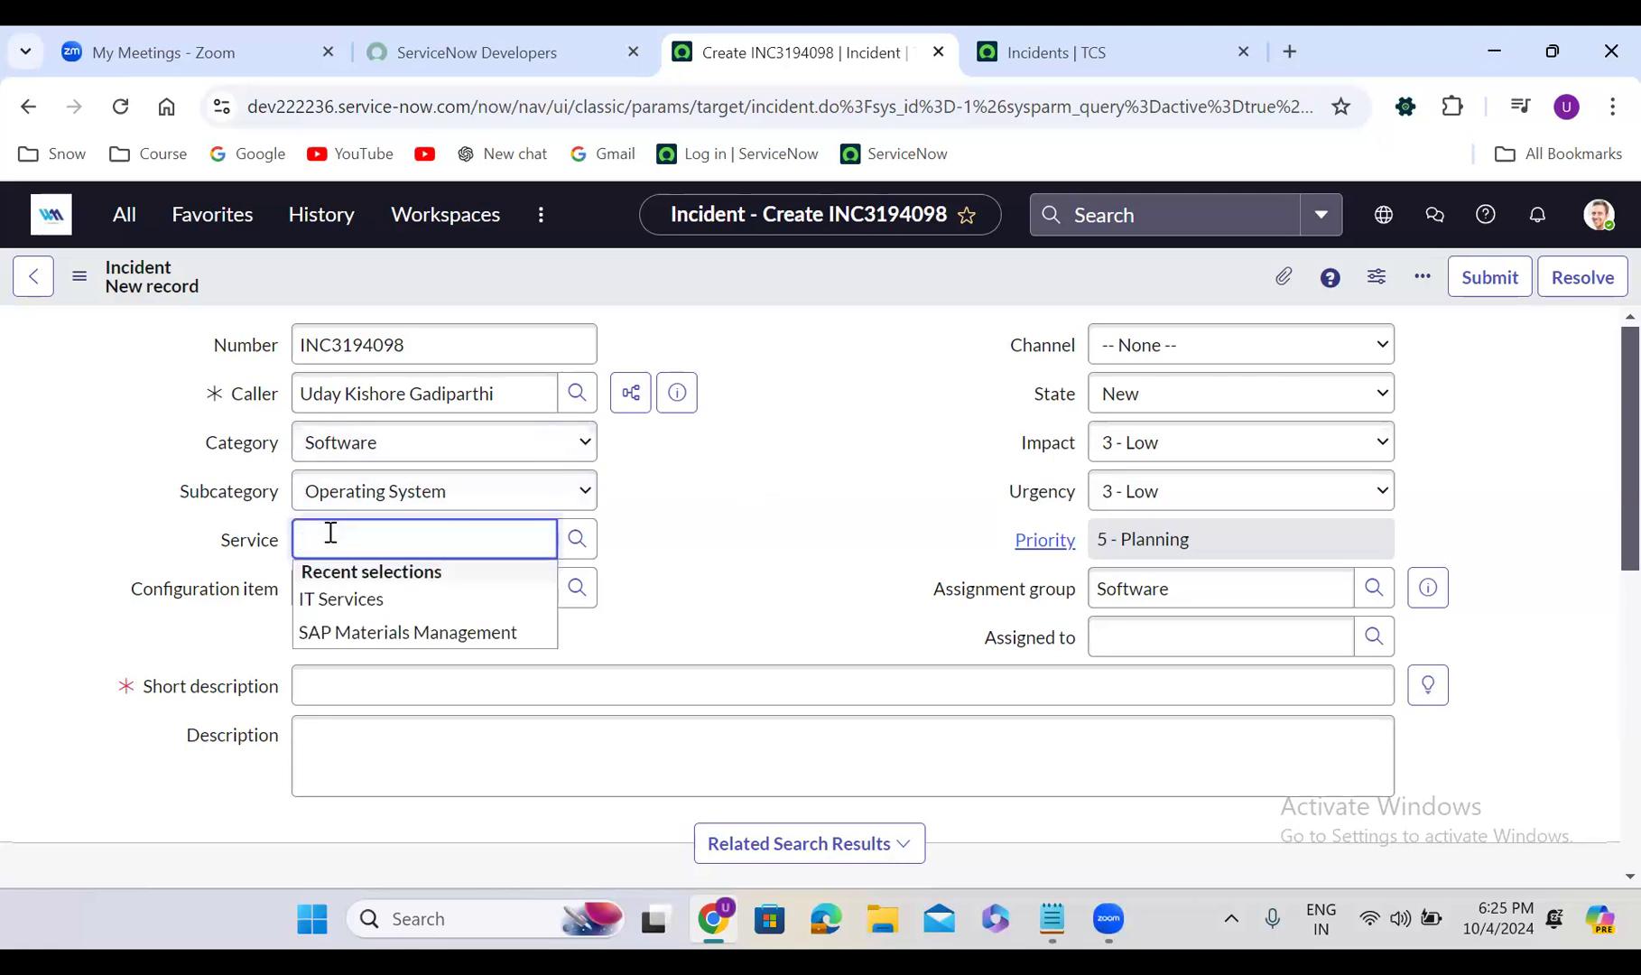
{"action": "left_click", "coordinate": [396, 598]}
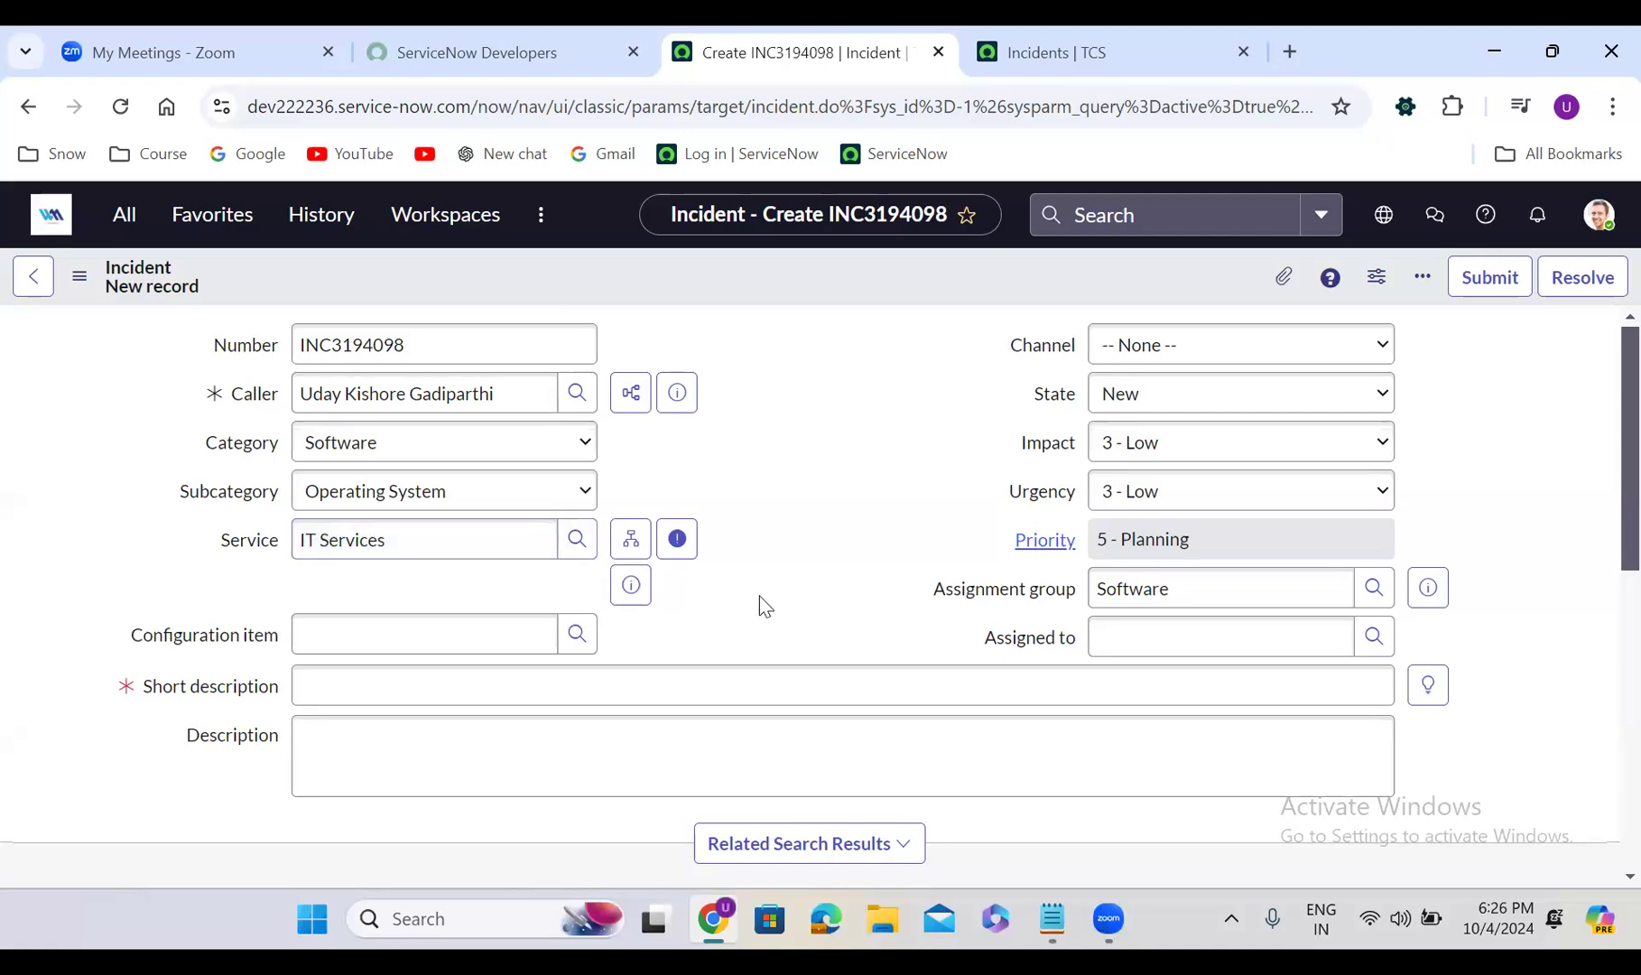
{"action": "left_click", "coordinate": [370, 639]}
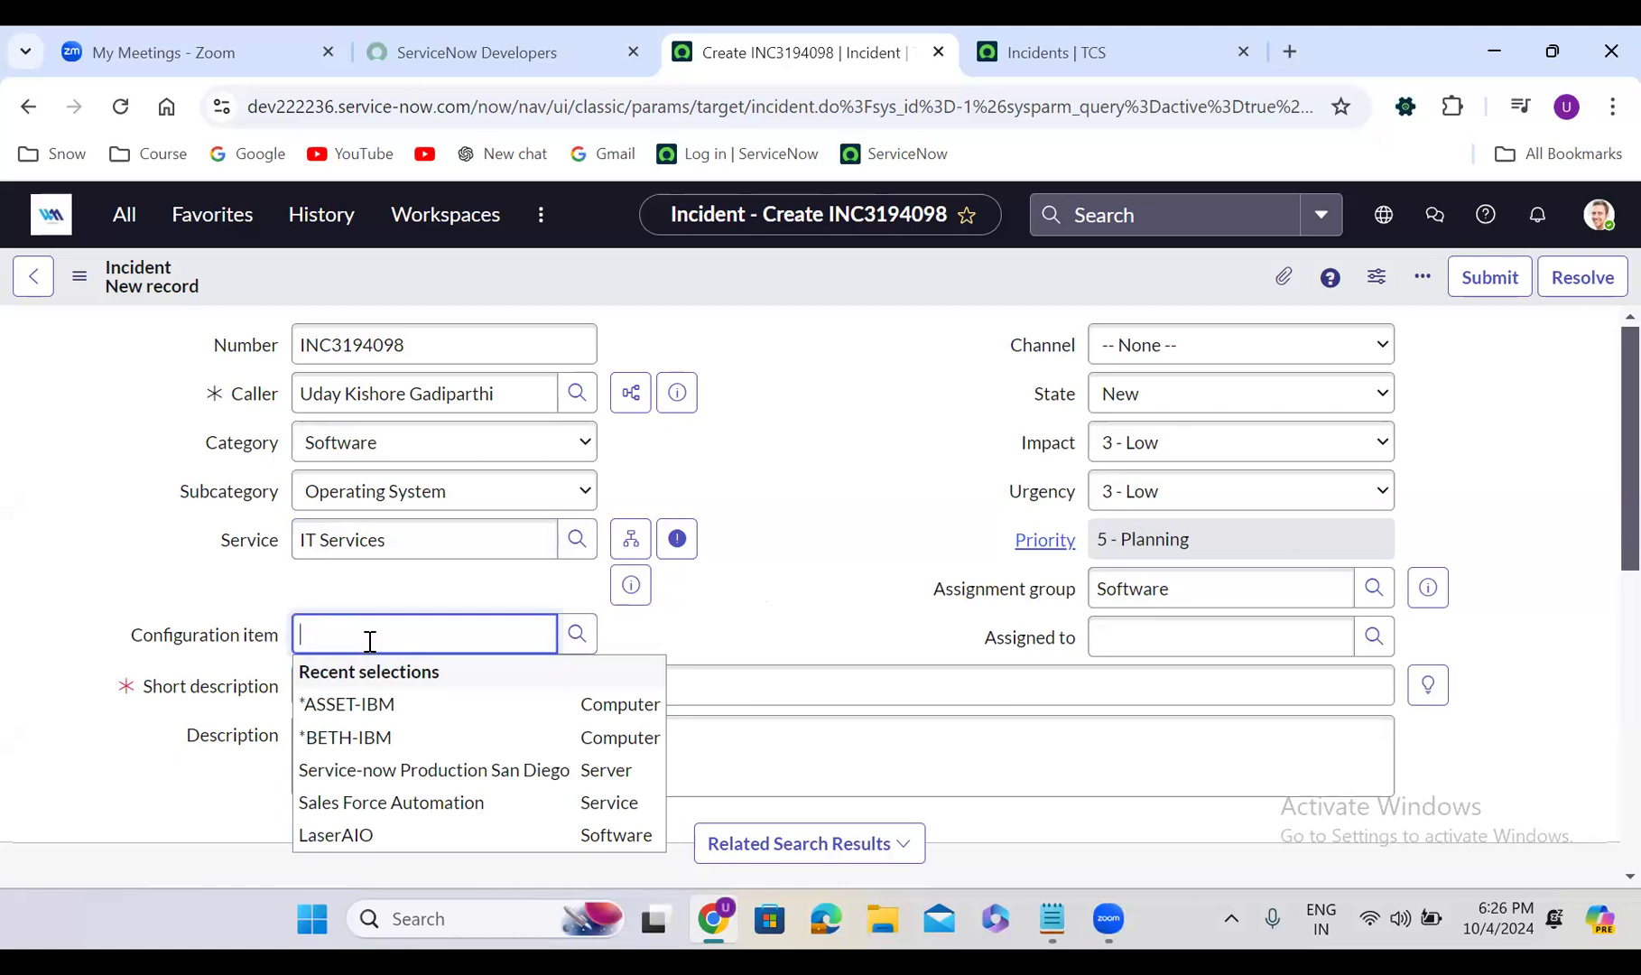
{"action": "type", "text": "sales"}
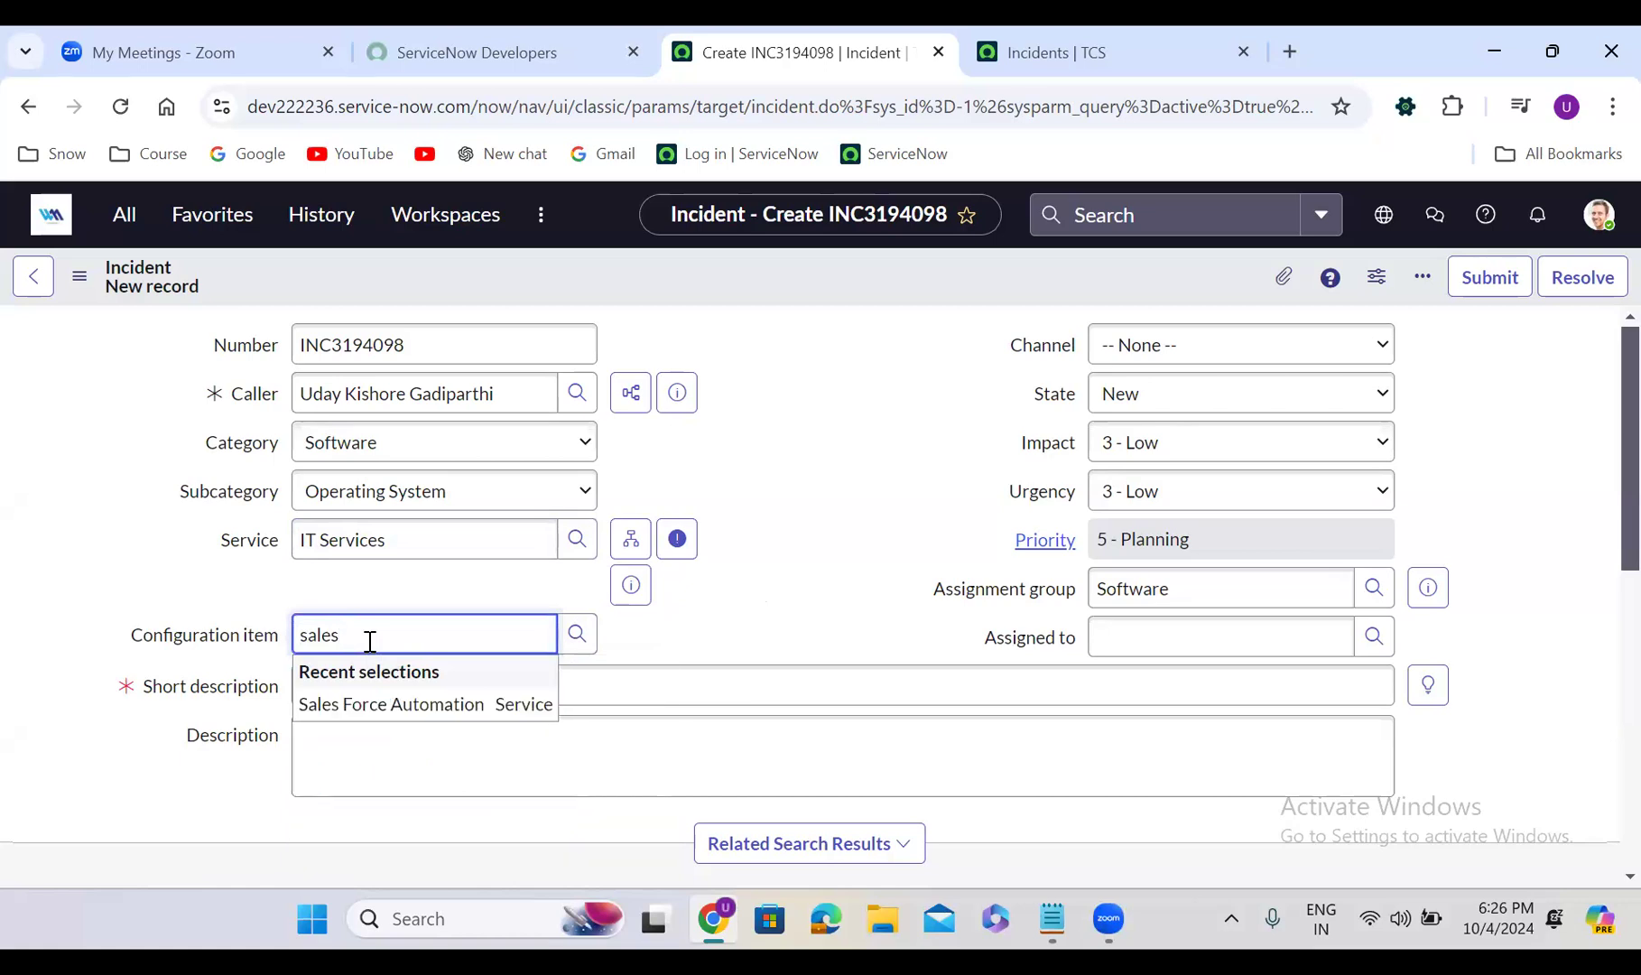
{"action": "left_click", "coordinate": [415, 715]}
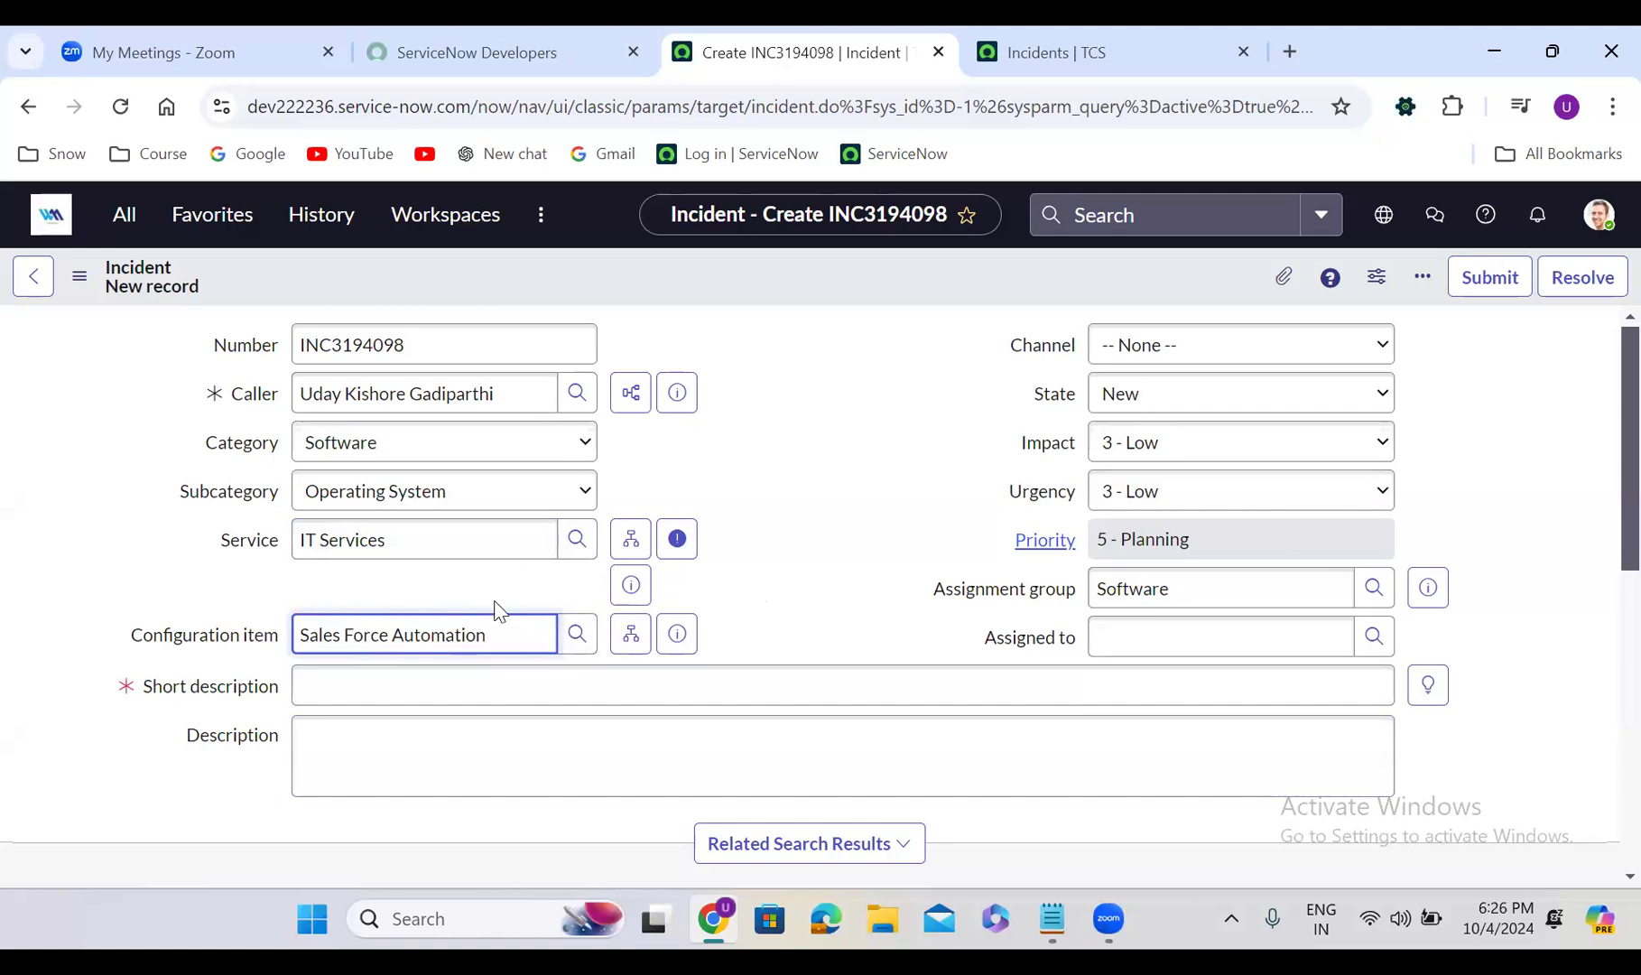
{"action": "left_click", "coordinate": [813, 521]}
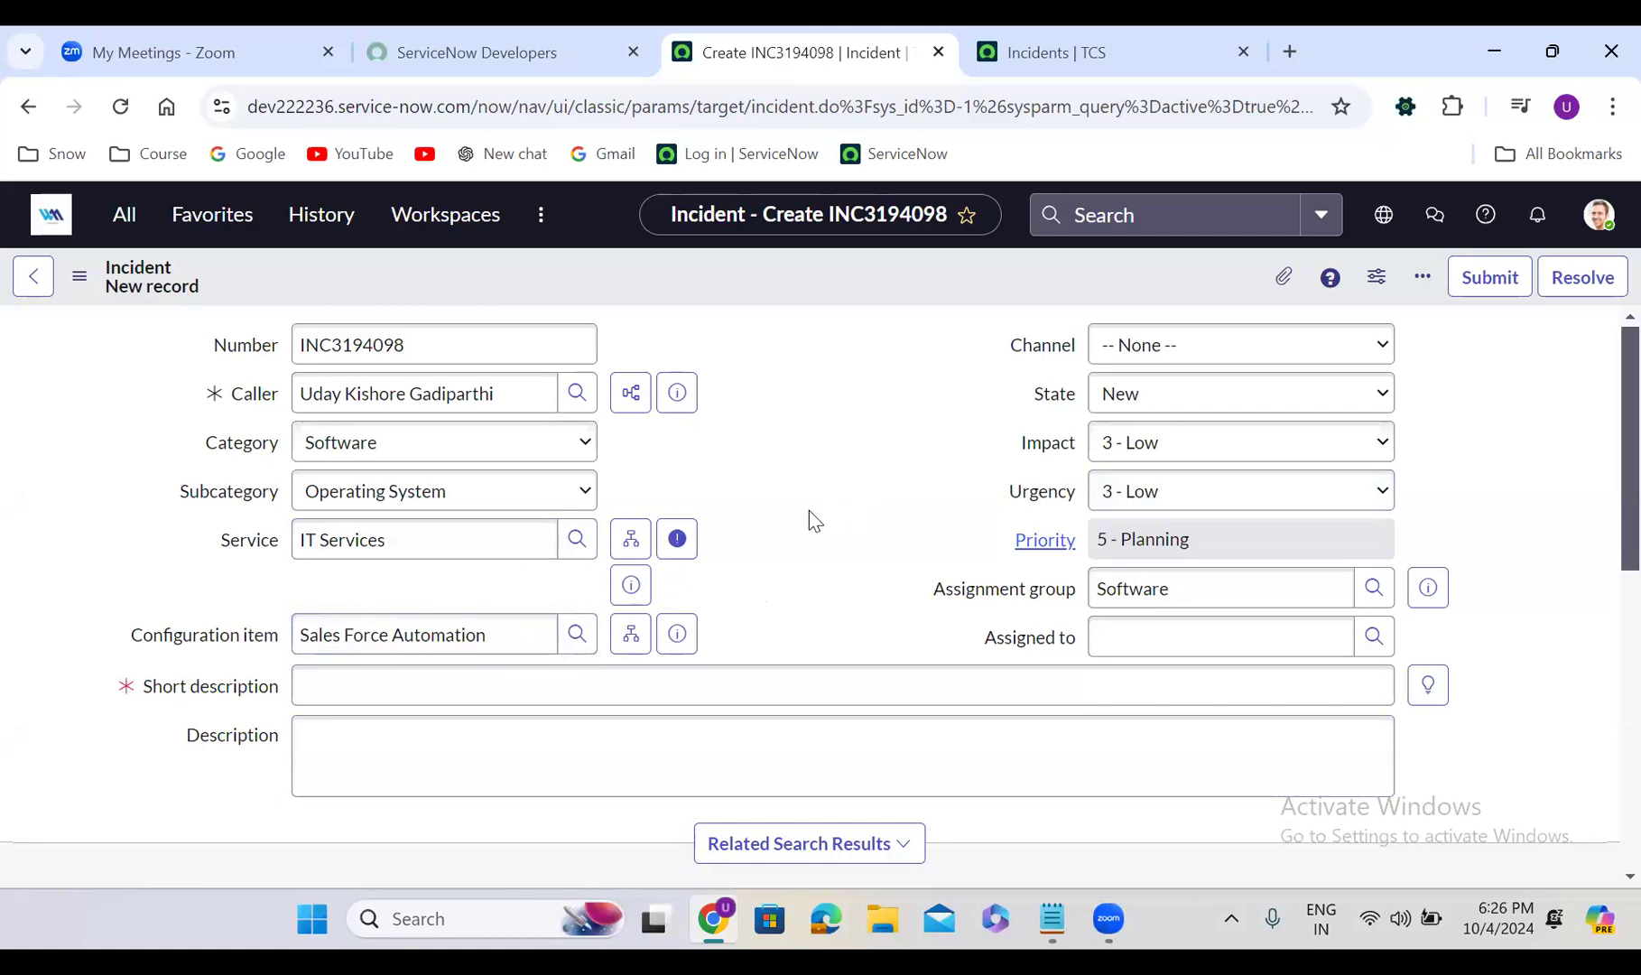
Browse the Channel options and set the incident channel to Email
{"action": "left_click", "coordinate": [1145, 348]}
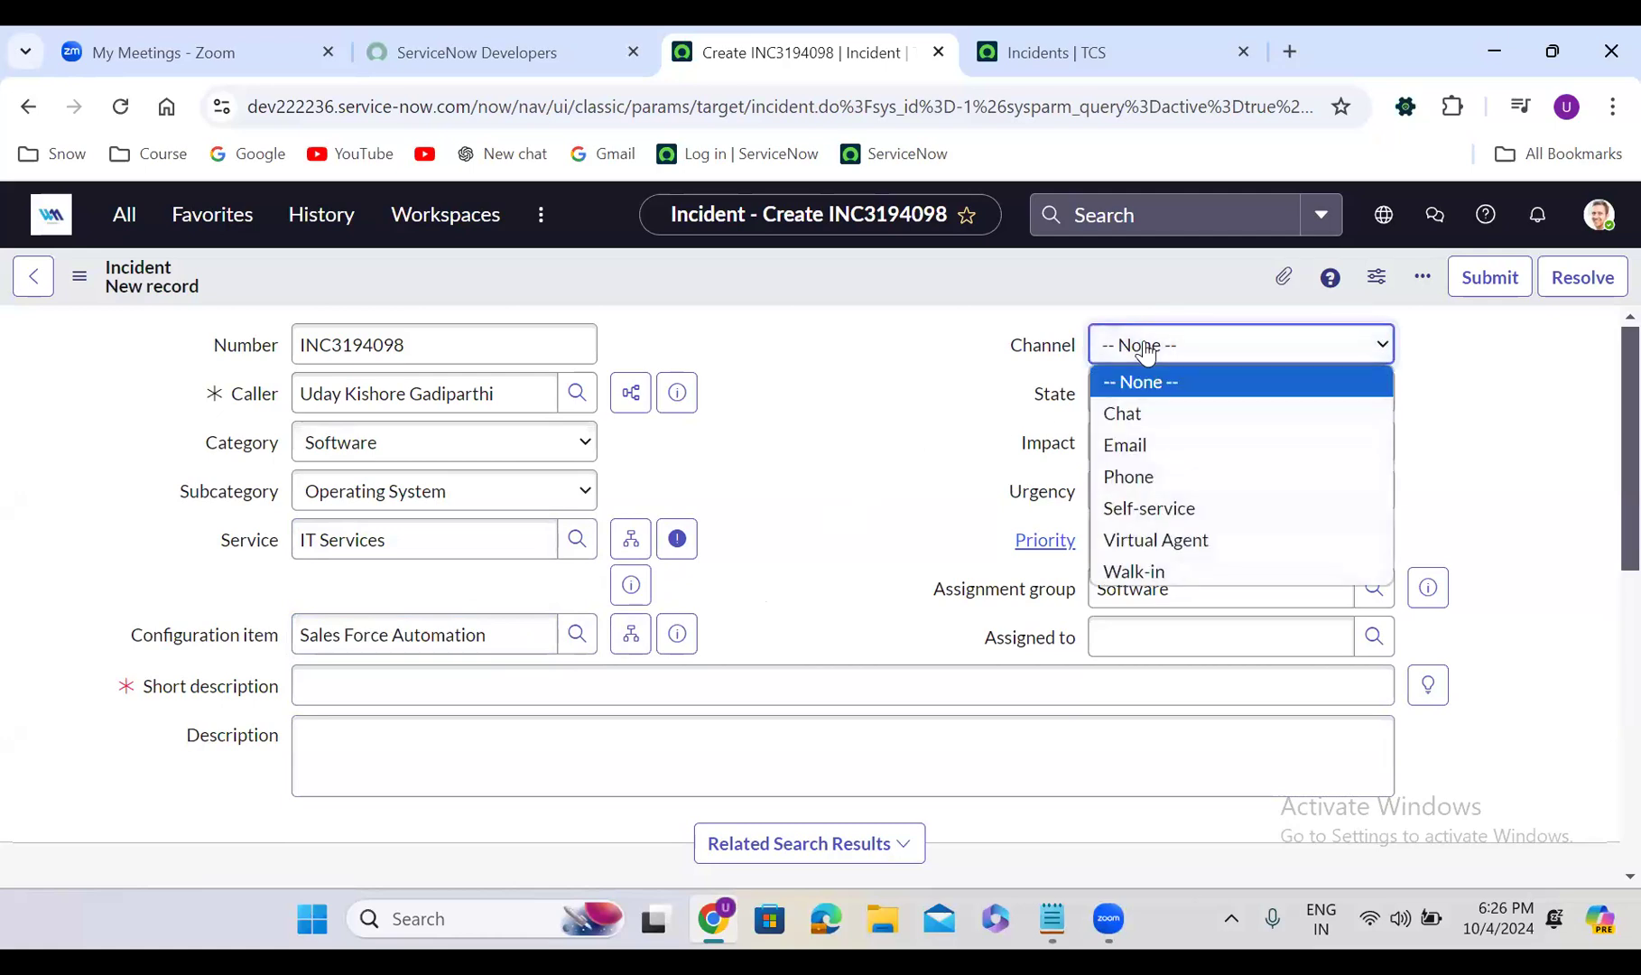
{"action": "left_click", "coordinate": [795, 450]}
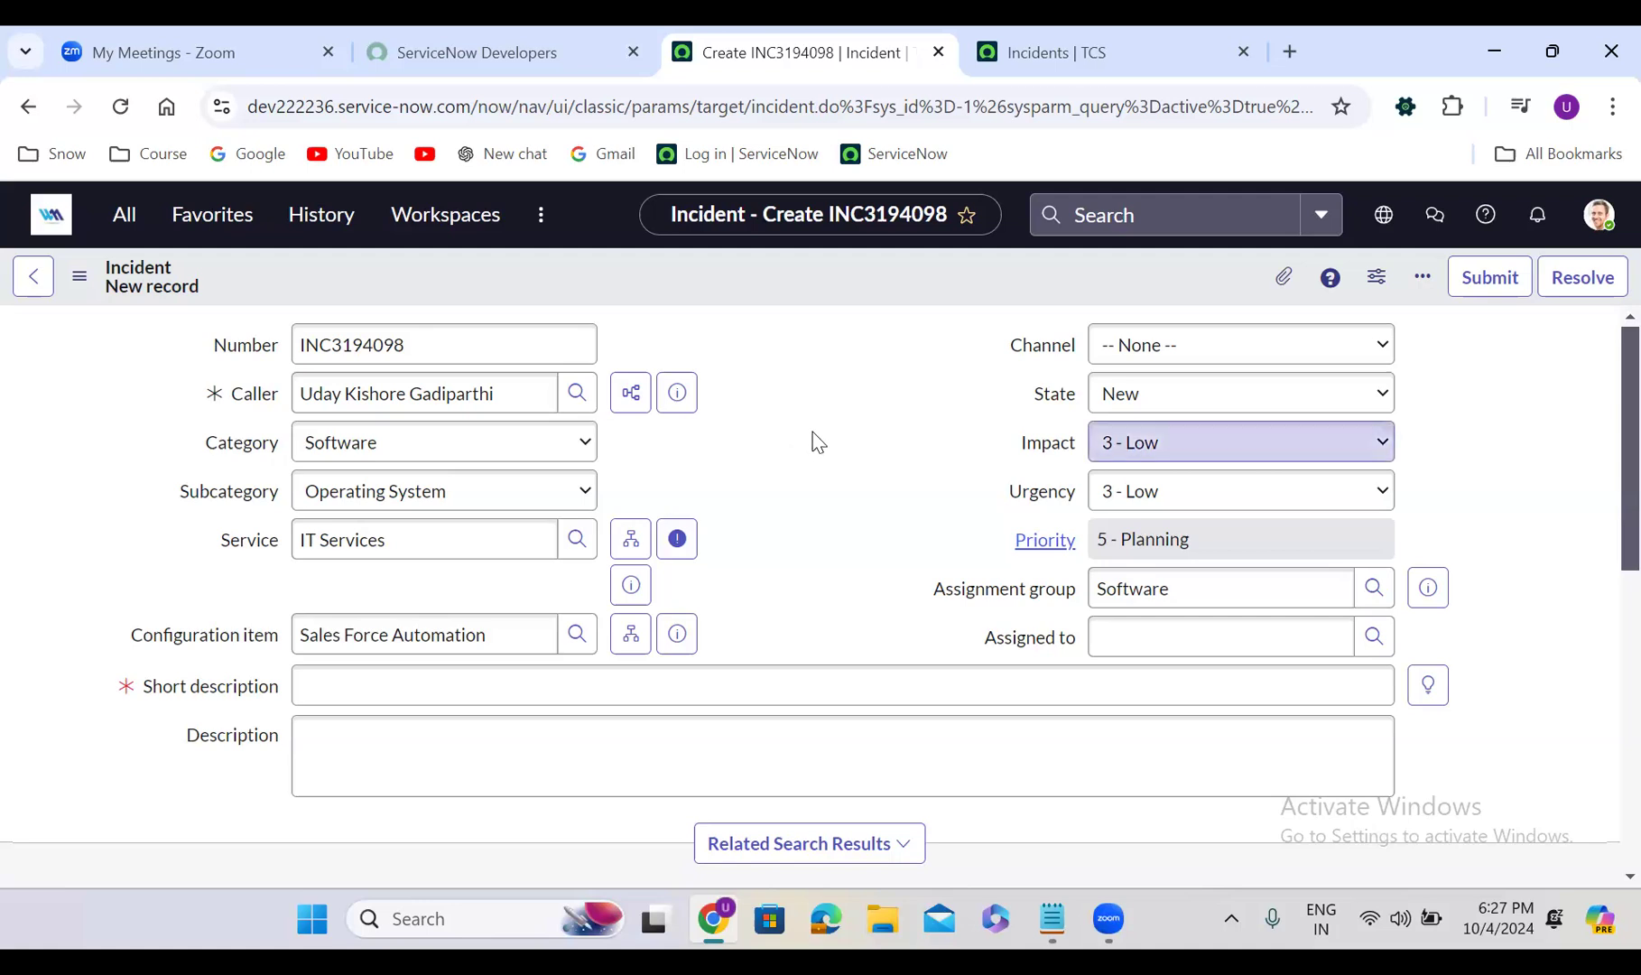
{"action": "left_click", "coordinate": [1145, 348]}
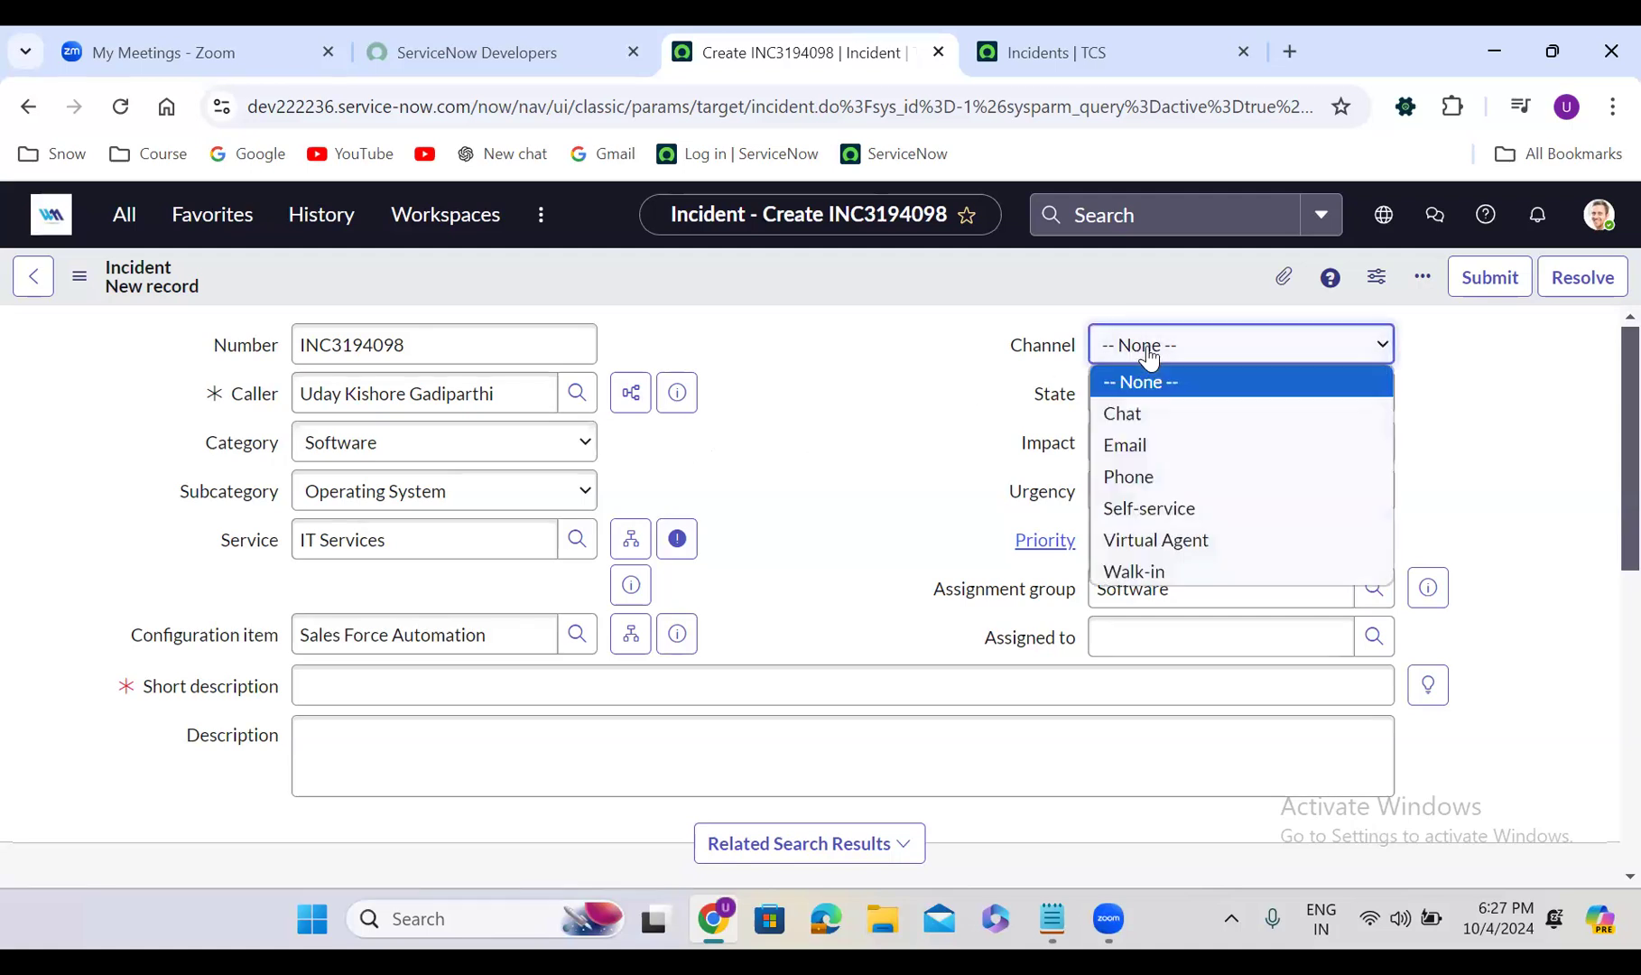
{"action": "left_click", "coordinate": [1146, 446]}
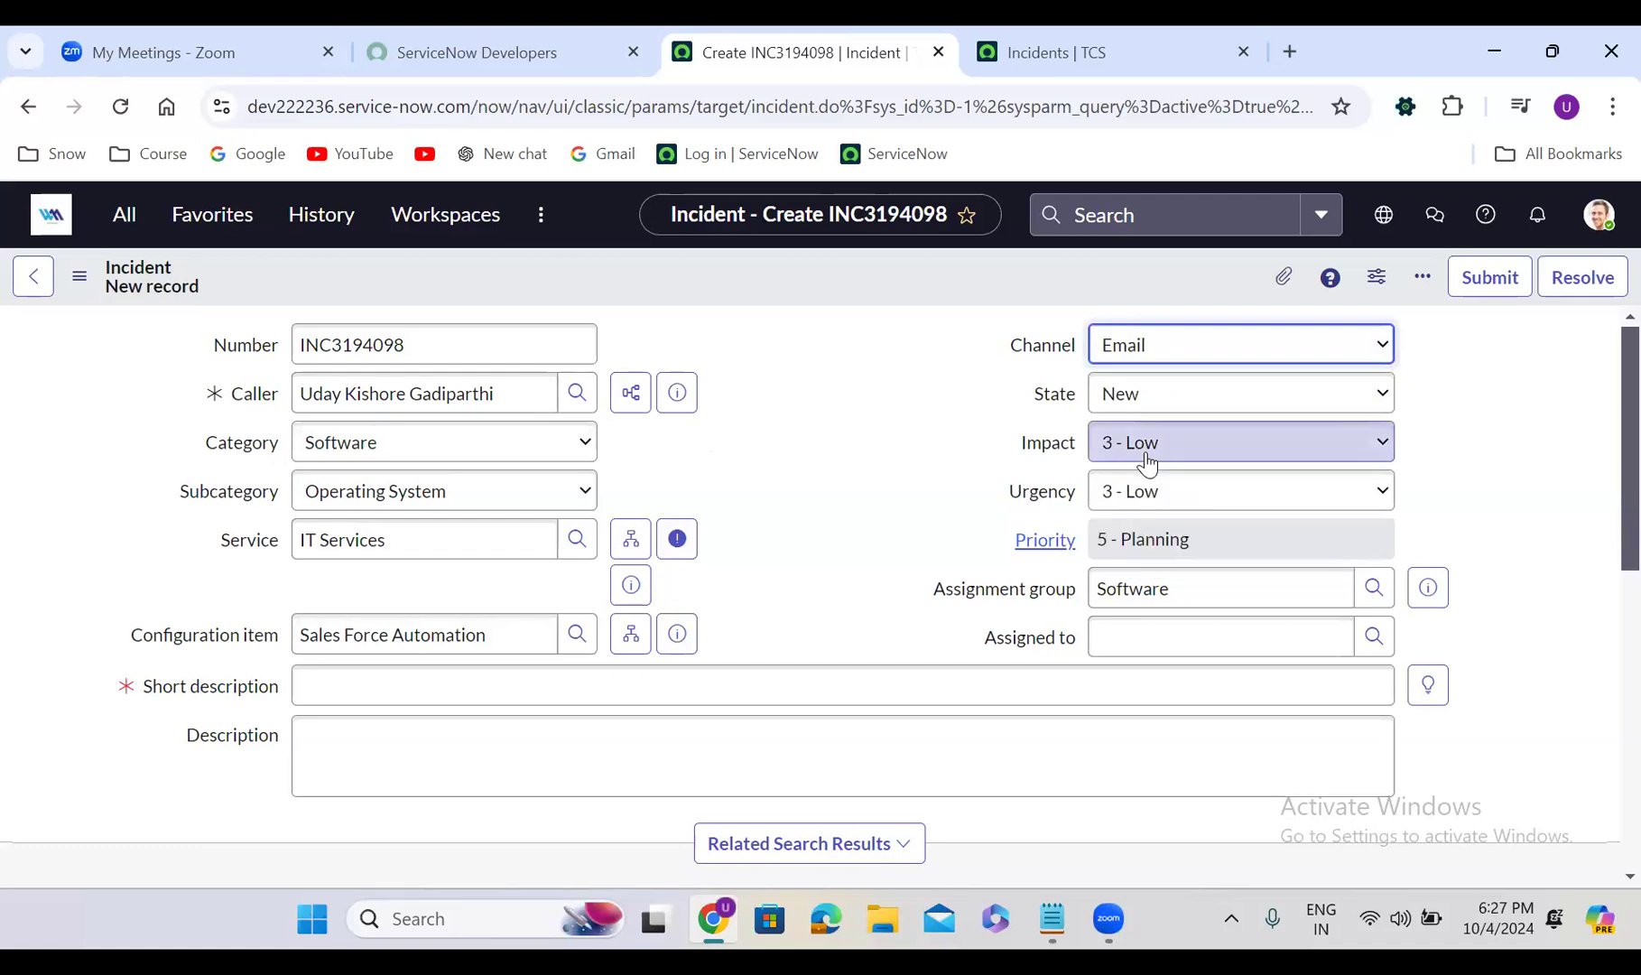
Leave Impact unchanged, change the channel to Phone, and open a new browser tab
{"action": "left_click", "coordinate": [1146, 462]}
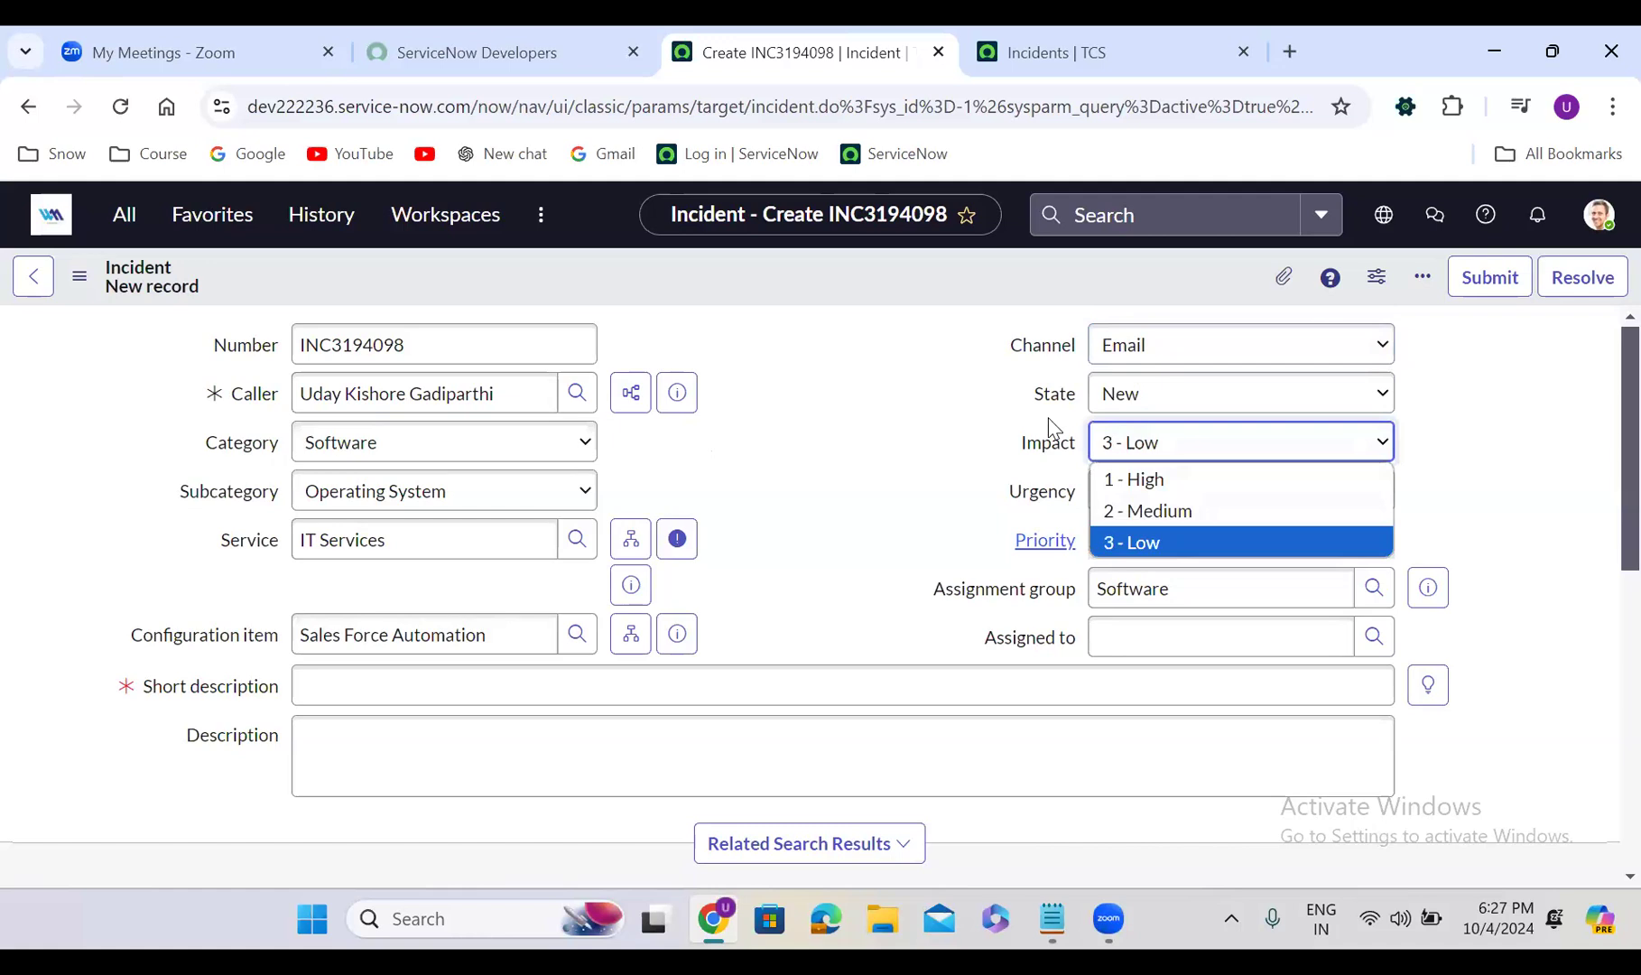
{"action": "left_click", "coordinate": [735, 454]}
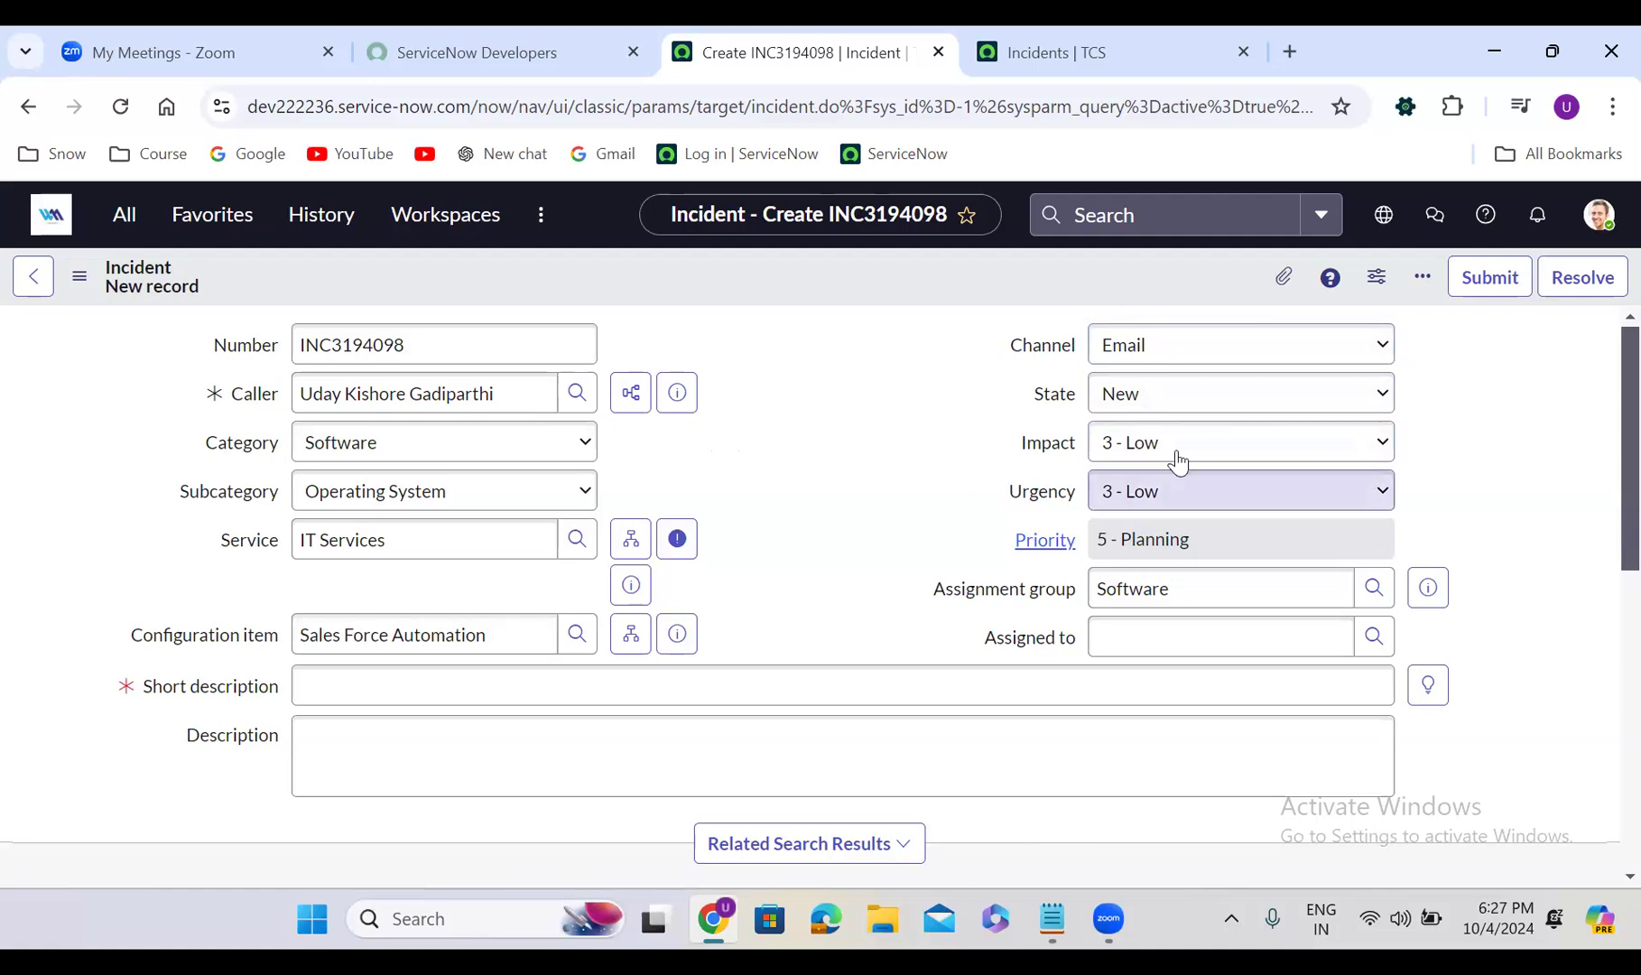
{"action": "left_click", "coordinate": [1164, 347]}
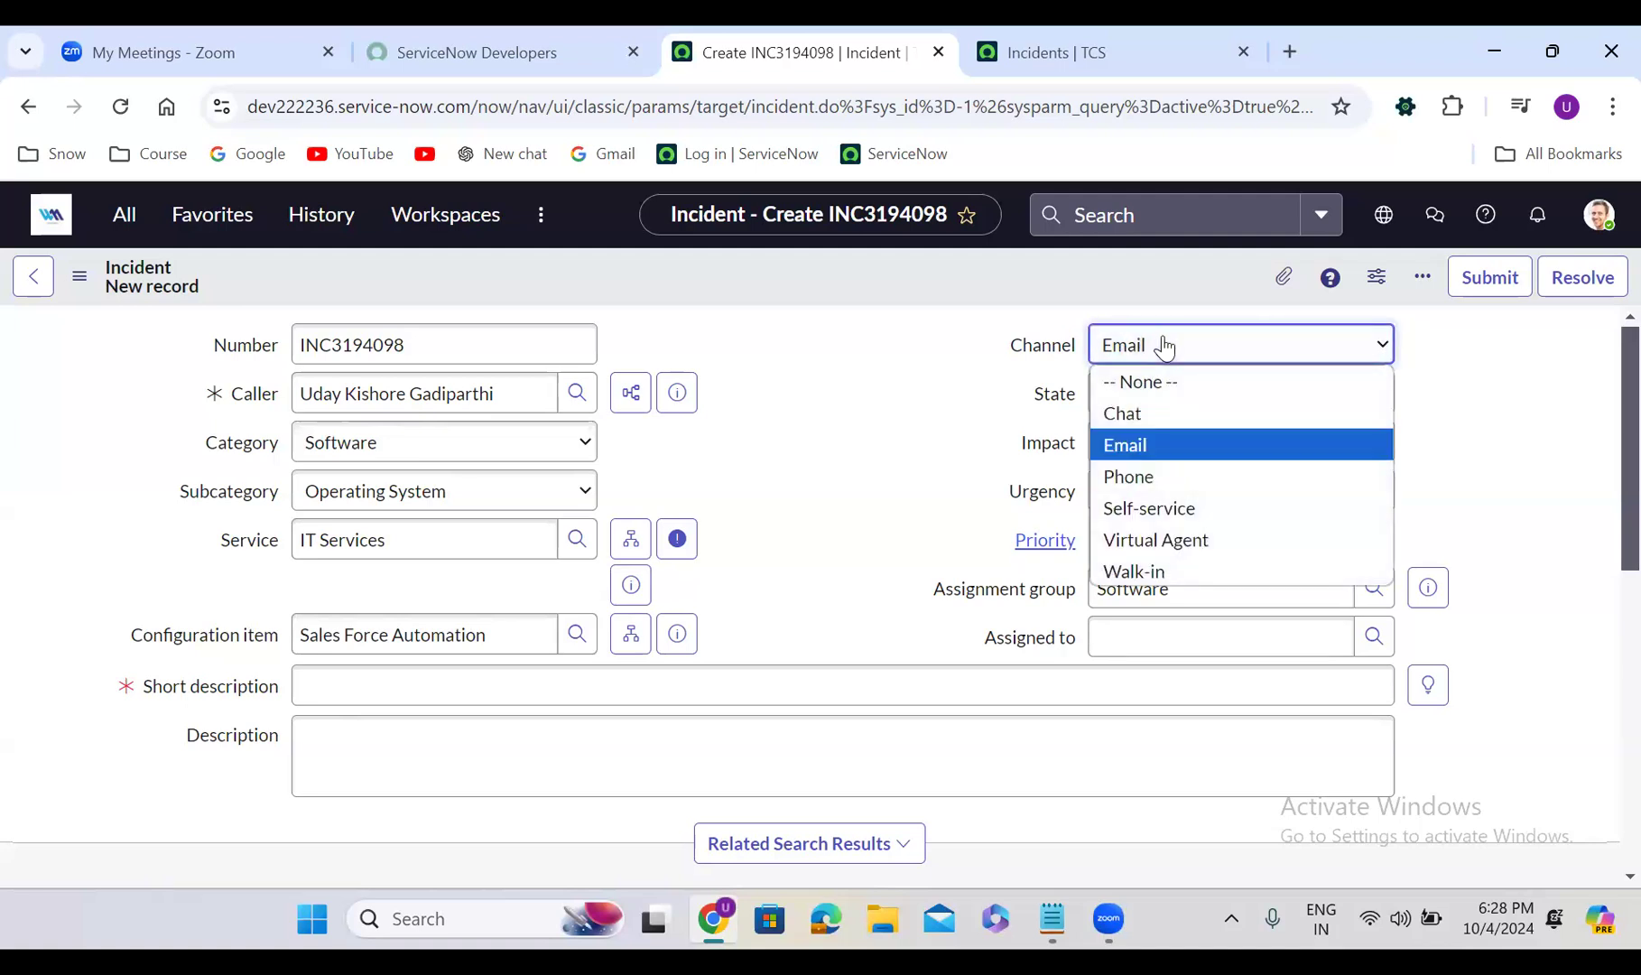
{"action": "left_click", "coordinate": [1134, 478]}
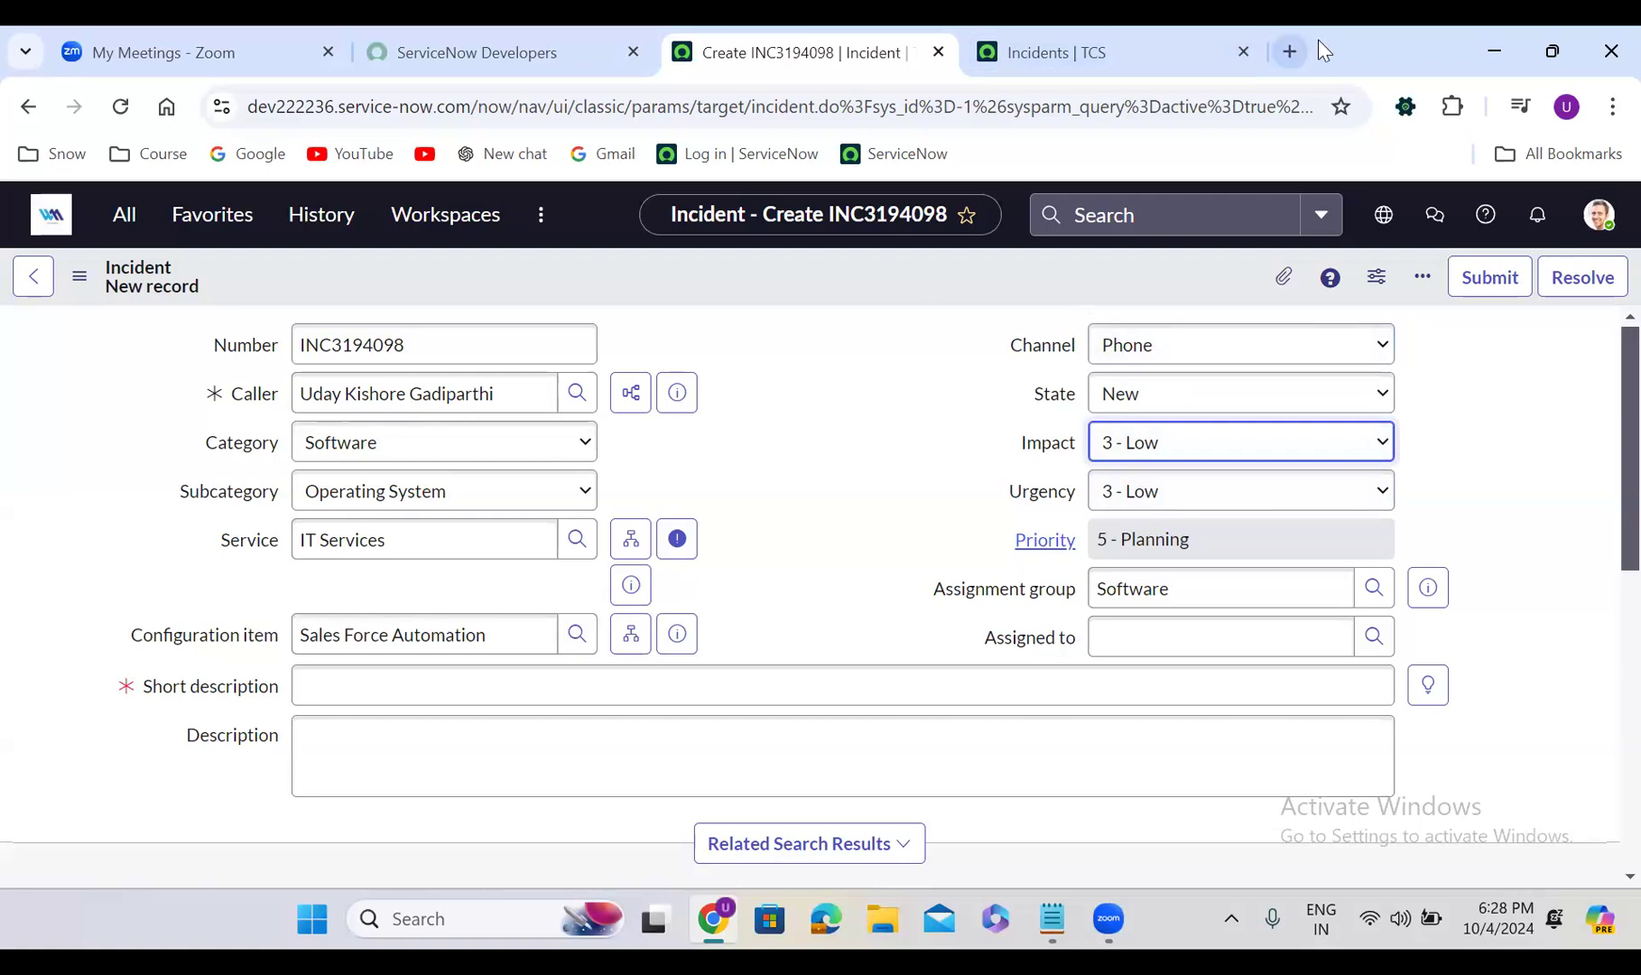
{"action": "left_click", "coordinate": [1291, 42]}
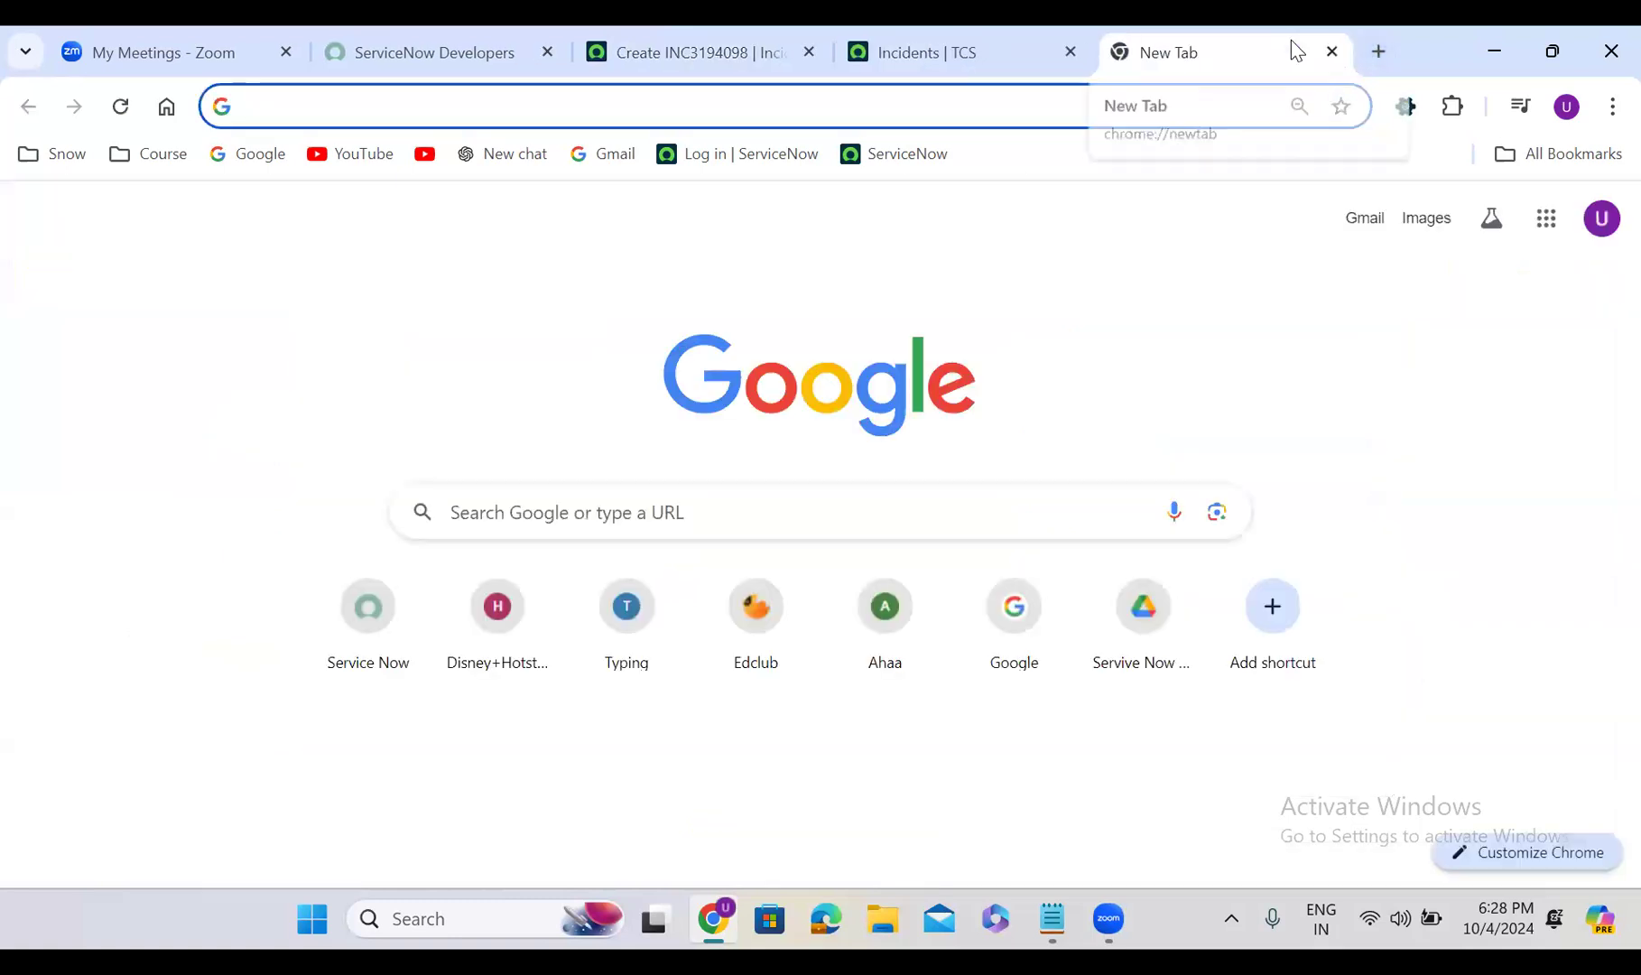
Search Google for 'hdfc credit card balance check number'
{"action": "type", "text": "hdfc "}
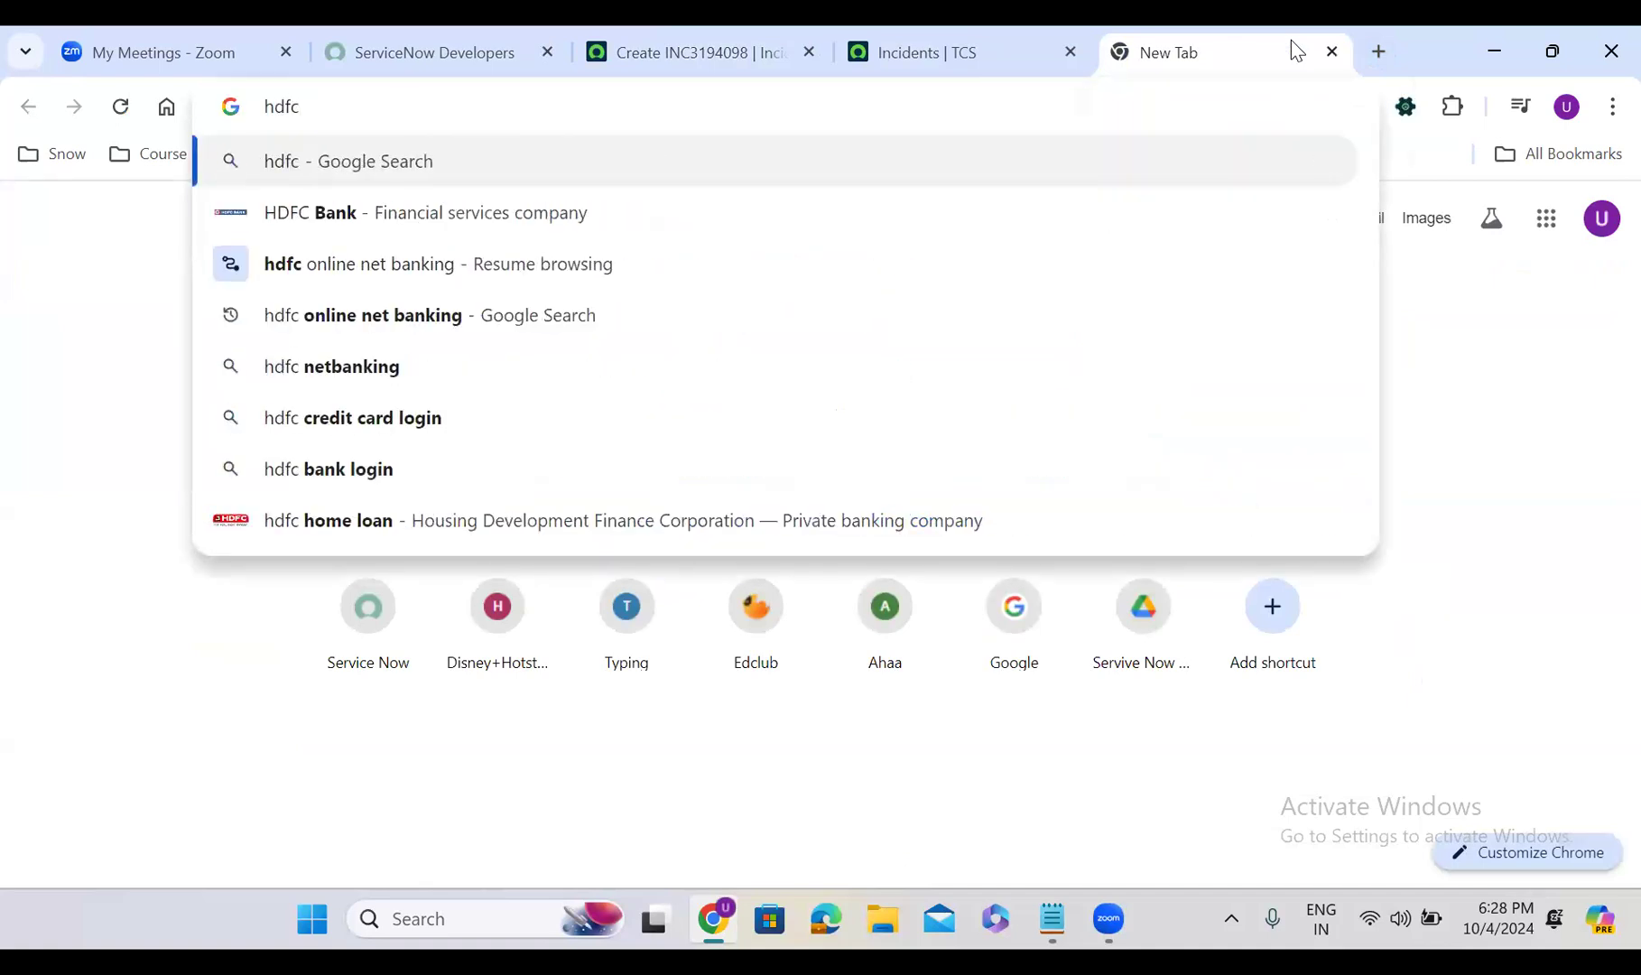
{"action": "type", "text": "crea\\"}
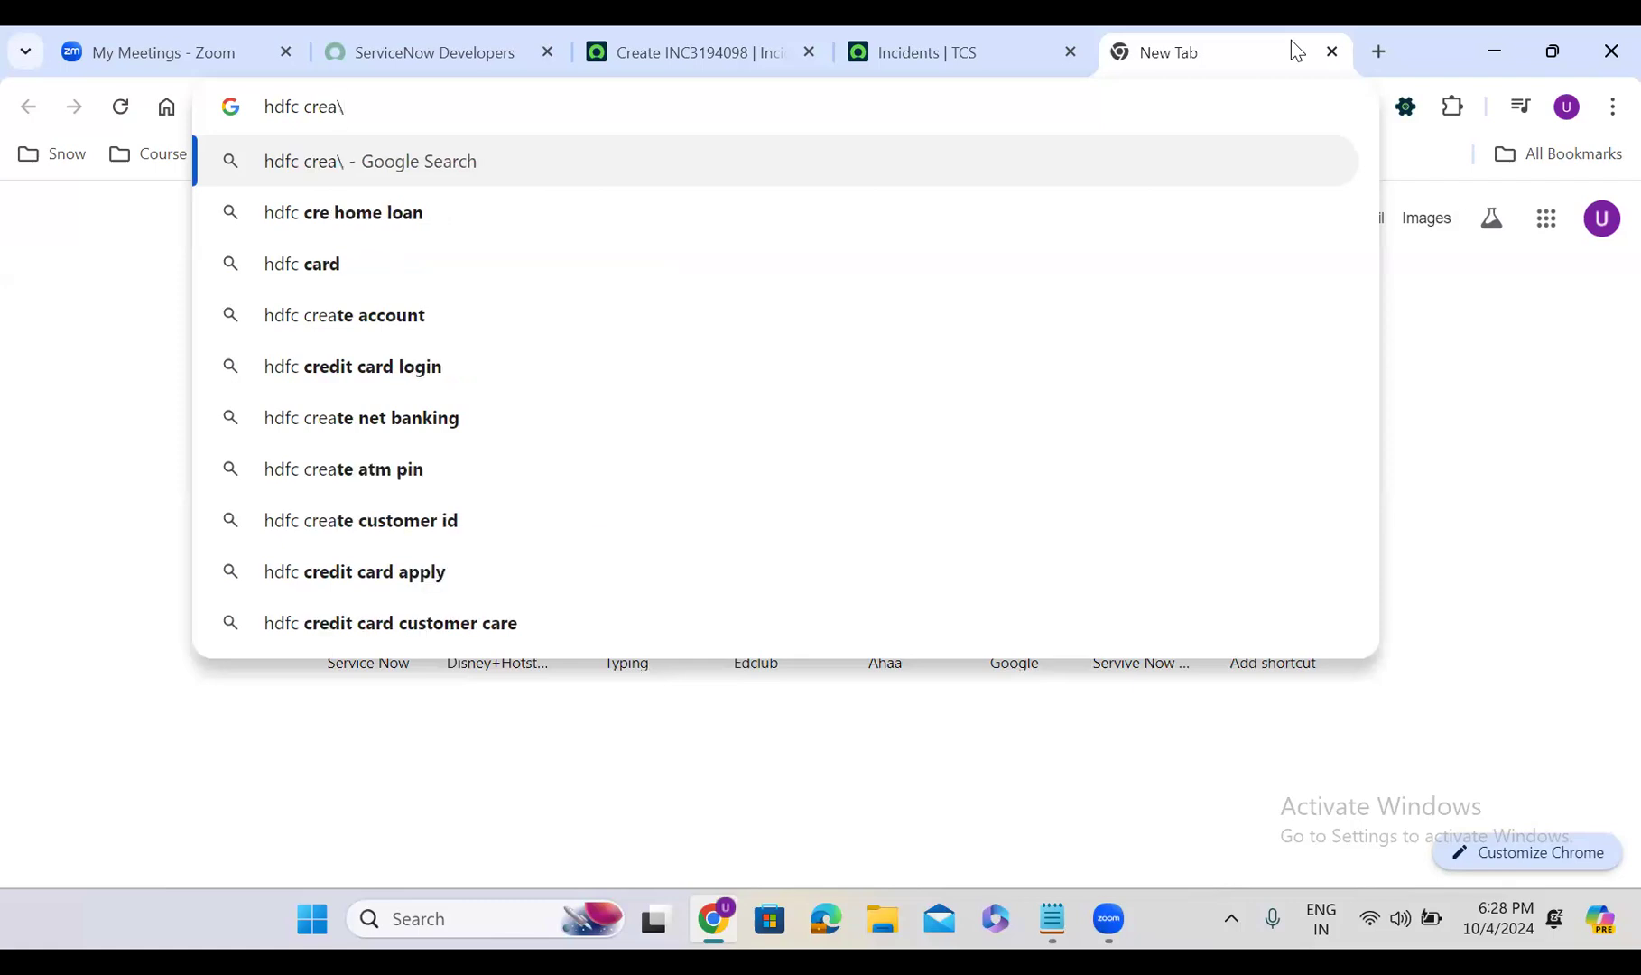
{"action": "key", "text": "BackSpace"}
{"action": "type", "text": "di"}
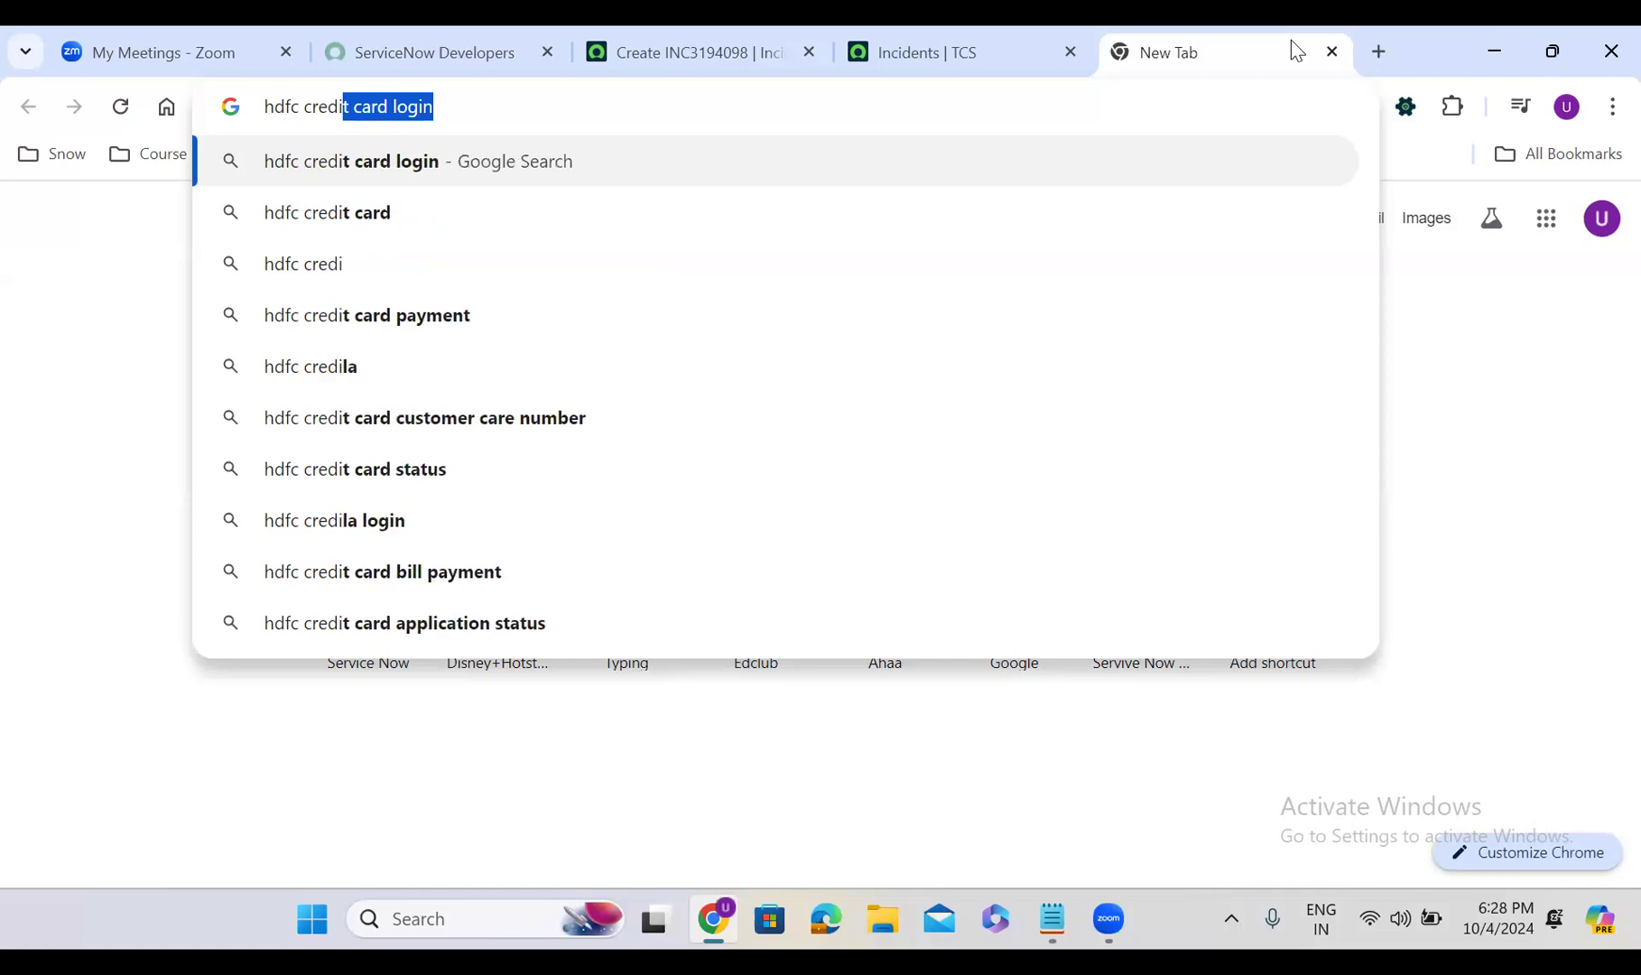
{"action": "type", "text": "t card baka"}
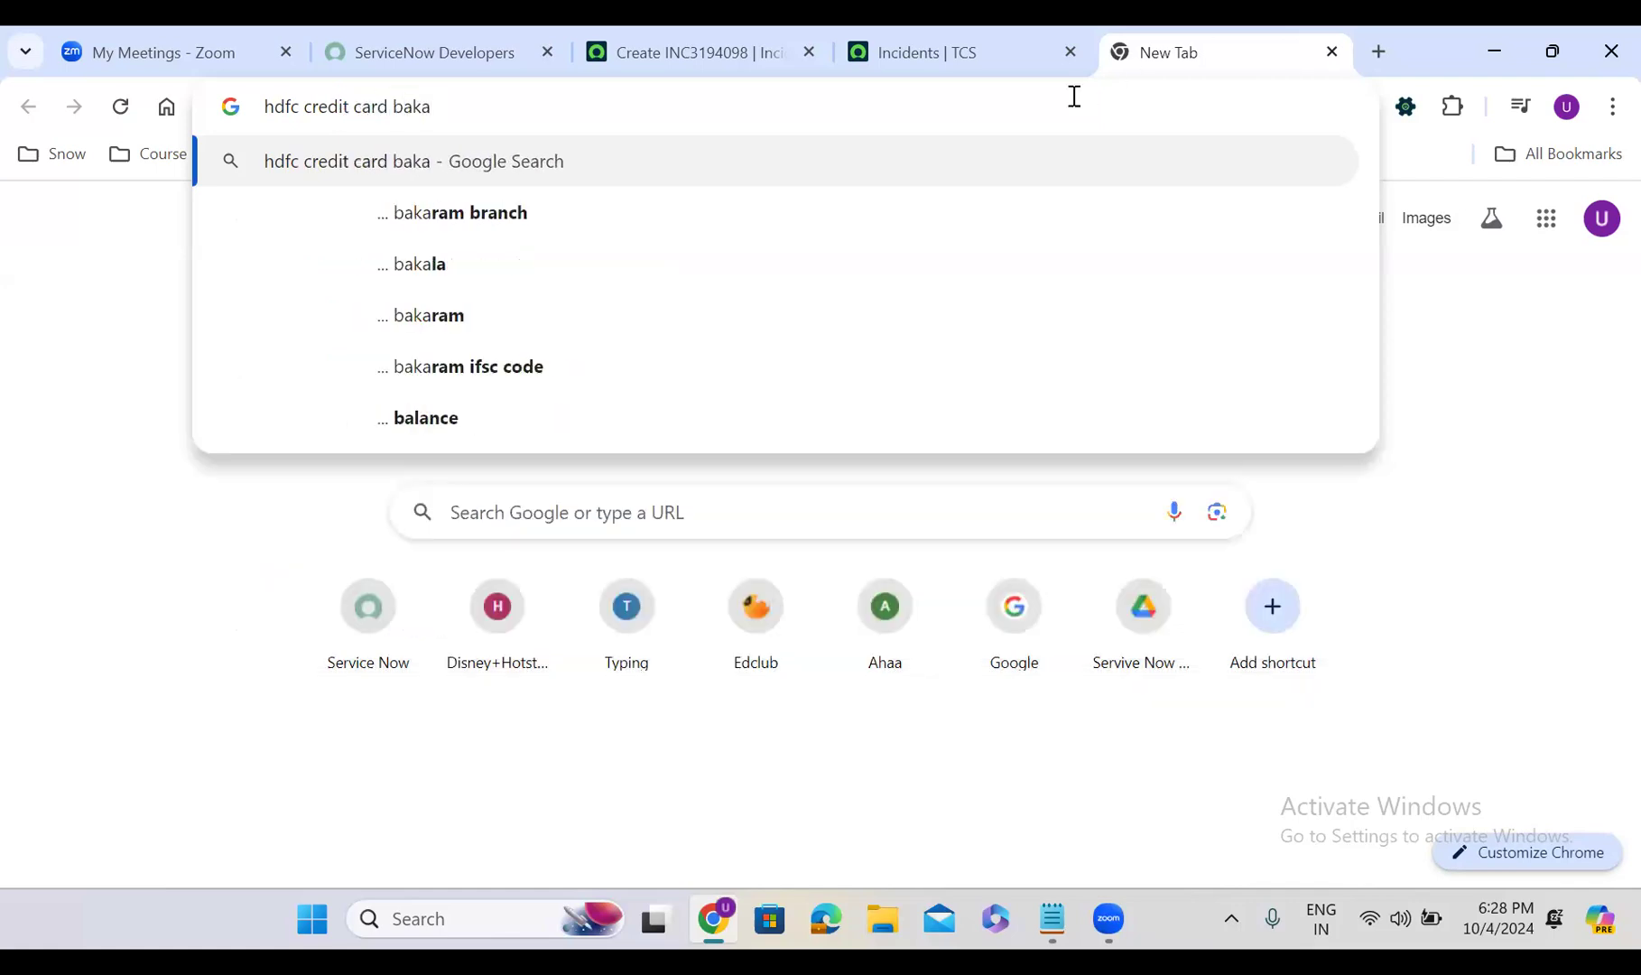
{"action": "key", "text": "BackSpace"}
{"action": "key", "text": "BackSpace"}
{"action": "type", "text": "la"}
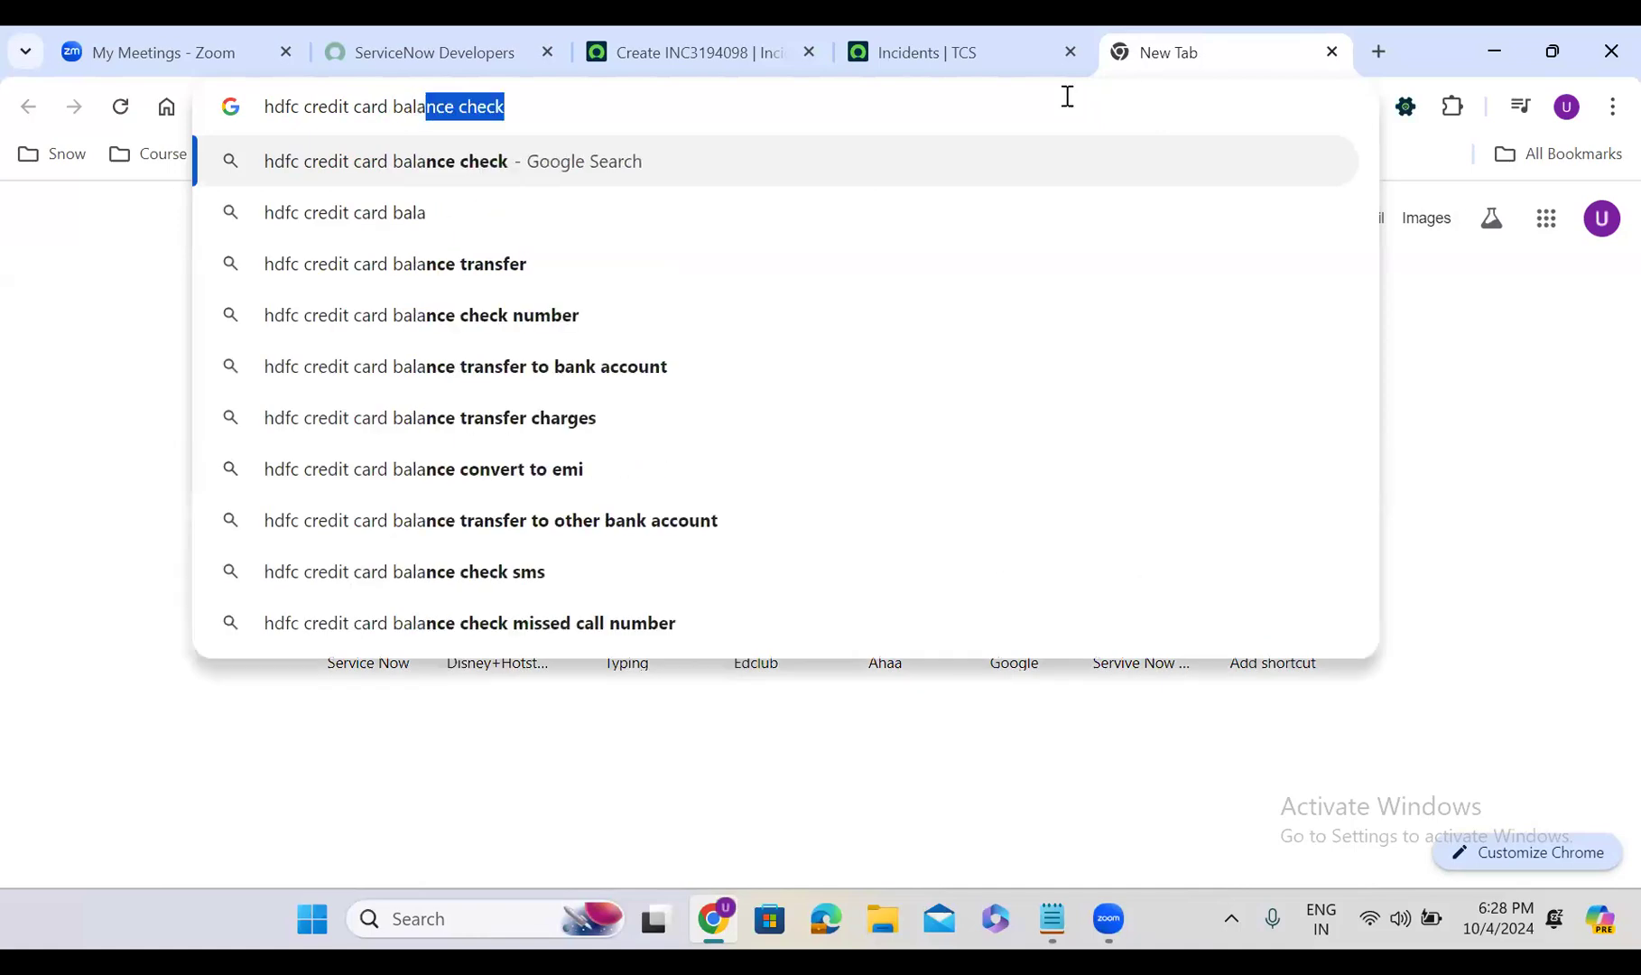
{"action": "left_click", "coordinate": [552, 318]}
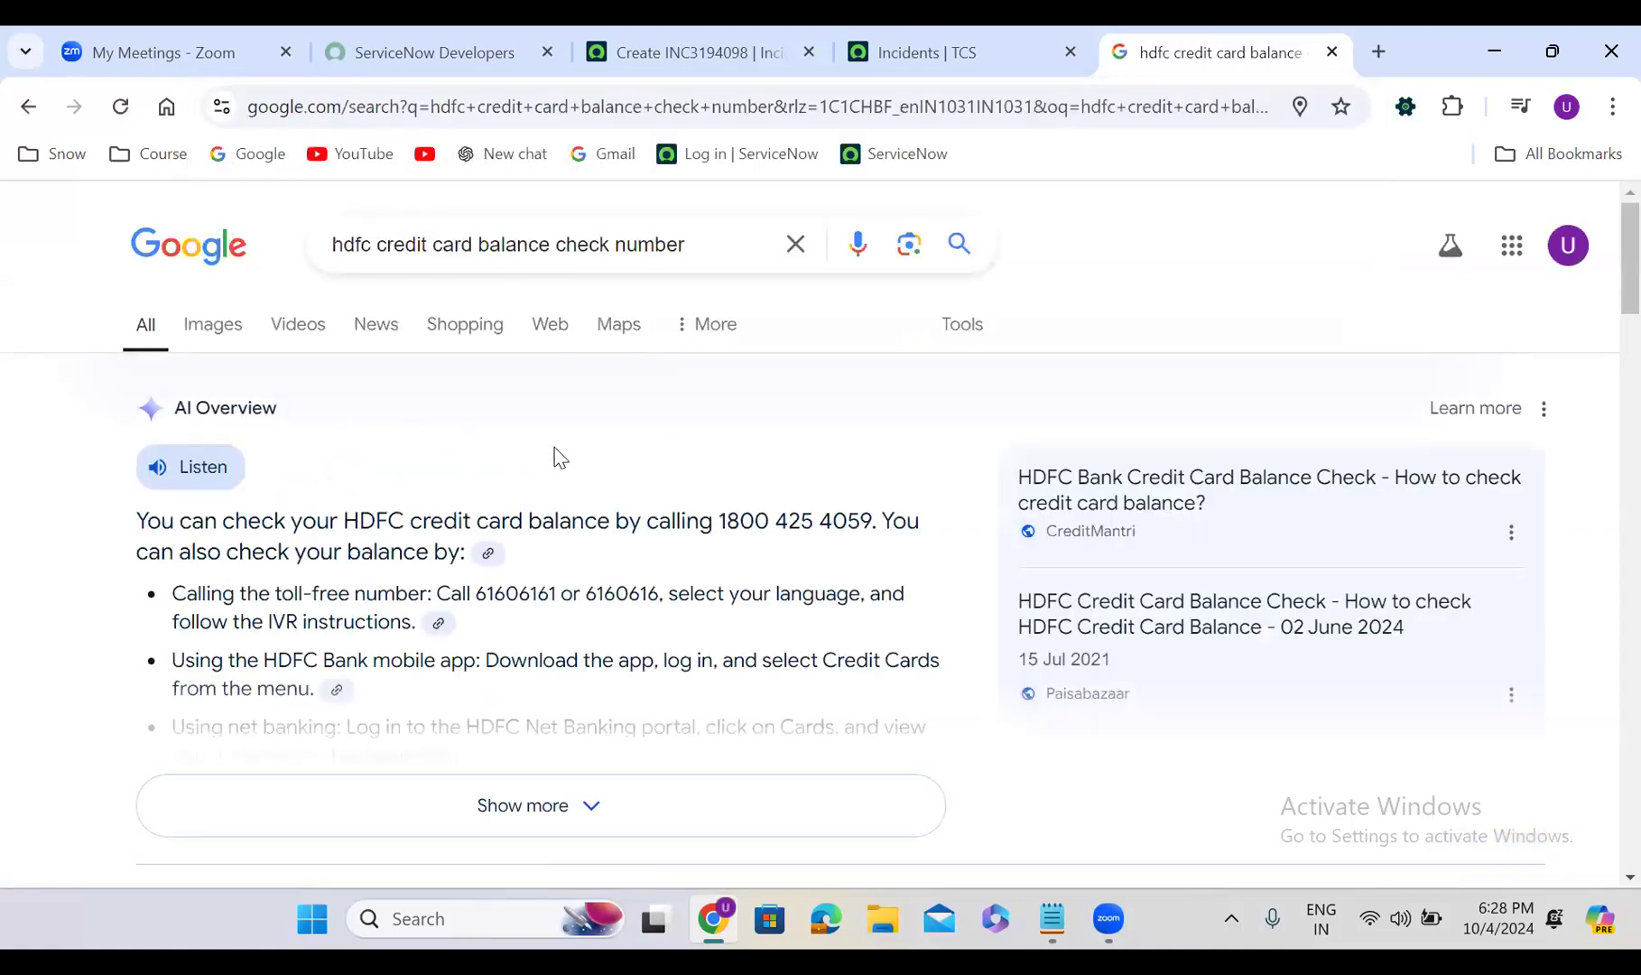
Scroll the results and open HDFC Bank's SMS & Toll-Free Banking page
{"action": "scroll", "coordinate": [557, 457], "scroll_direction": "down", "scroll_amount": 8}
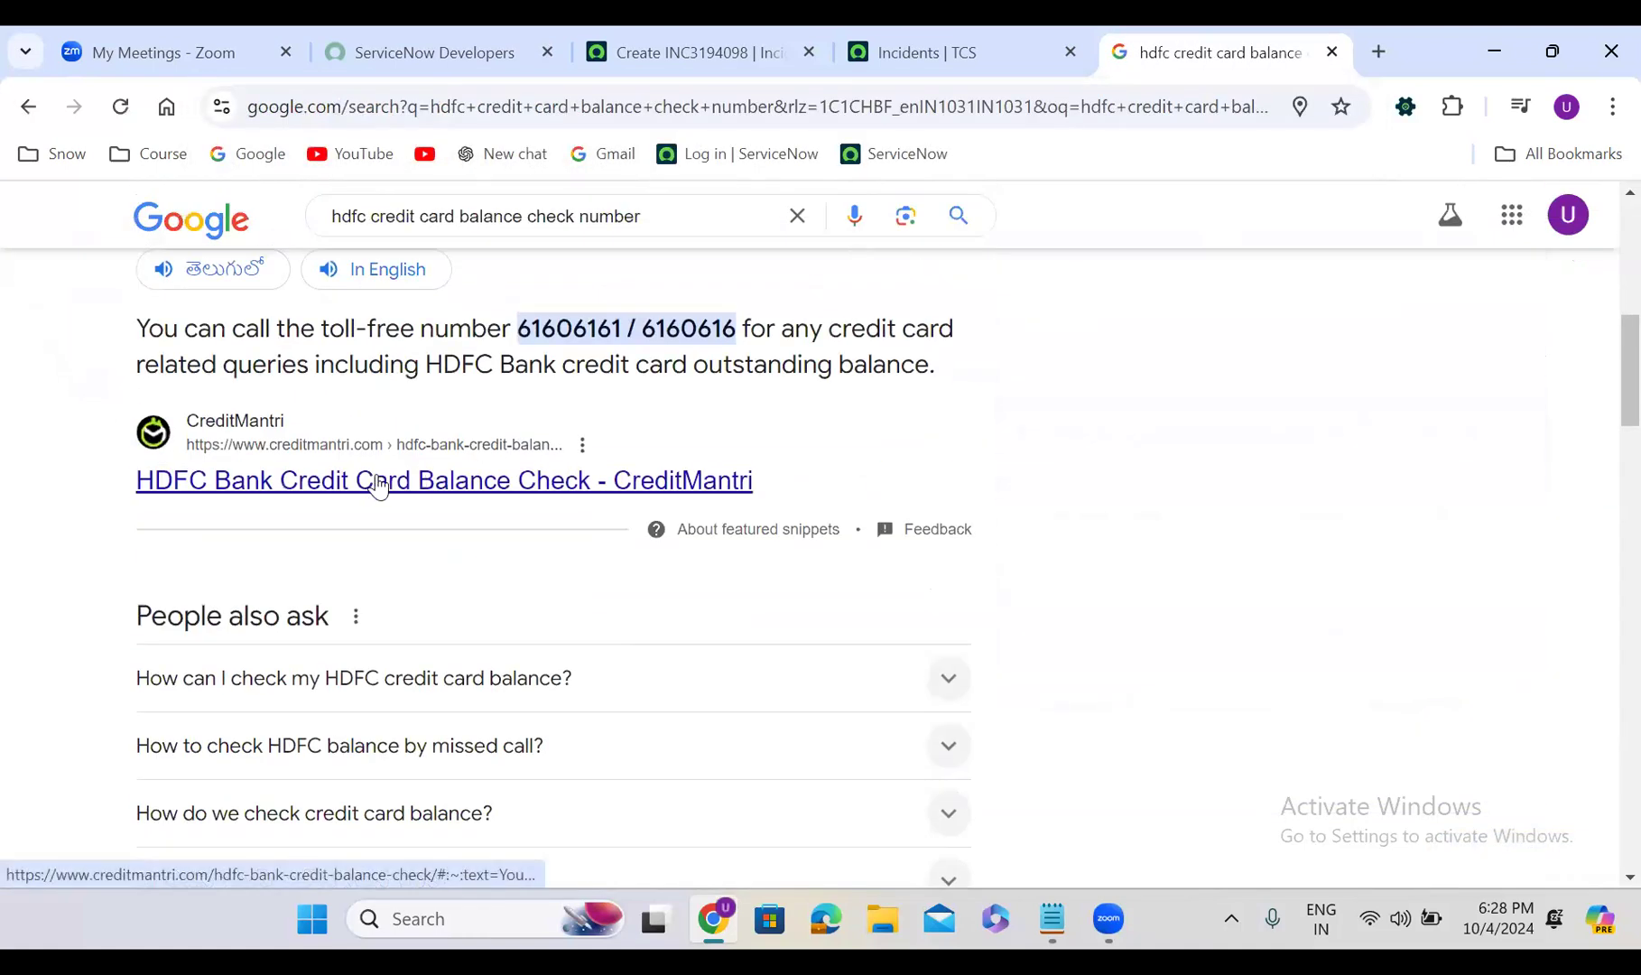
{"action": "scroll", "coordinate": [377, 485], "scroll_direction": "down", "scroll_amount": 7}
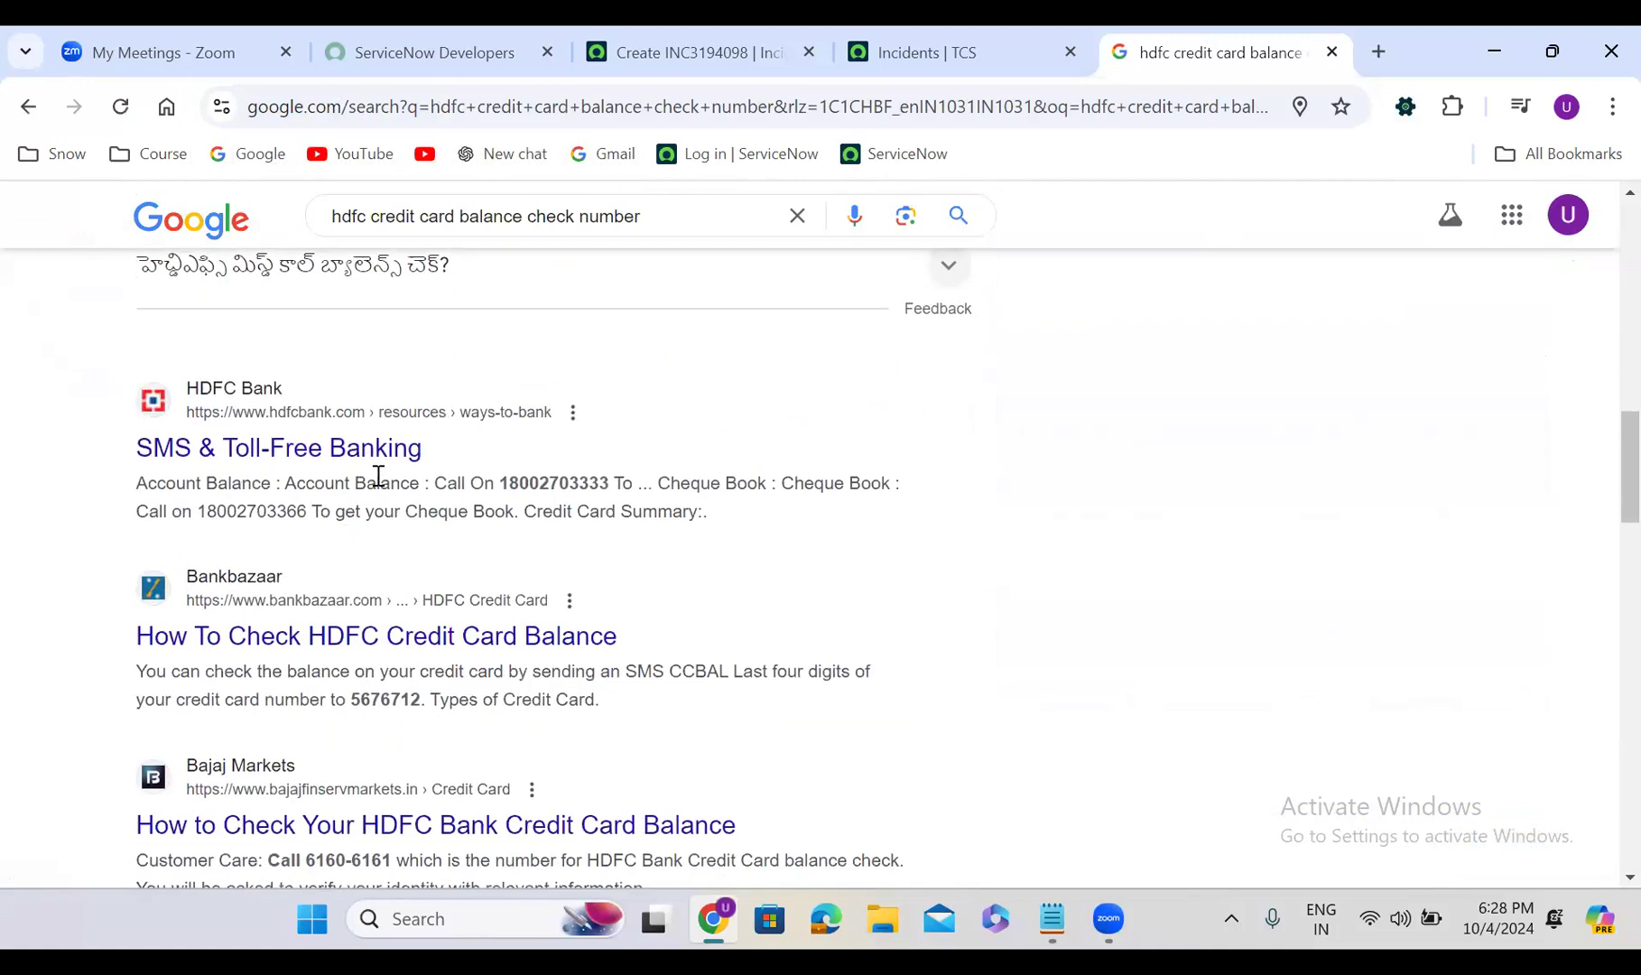
{"action": "left_click", "coordinate": [294, 448]}
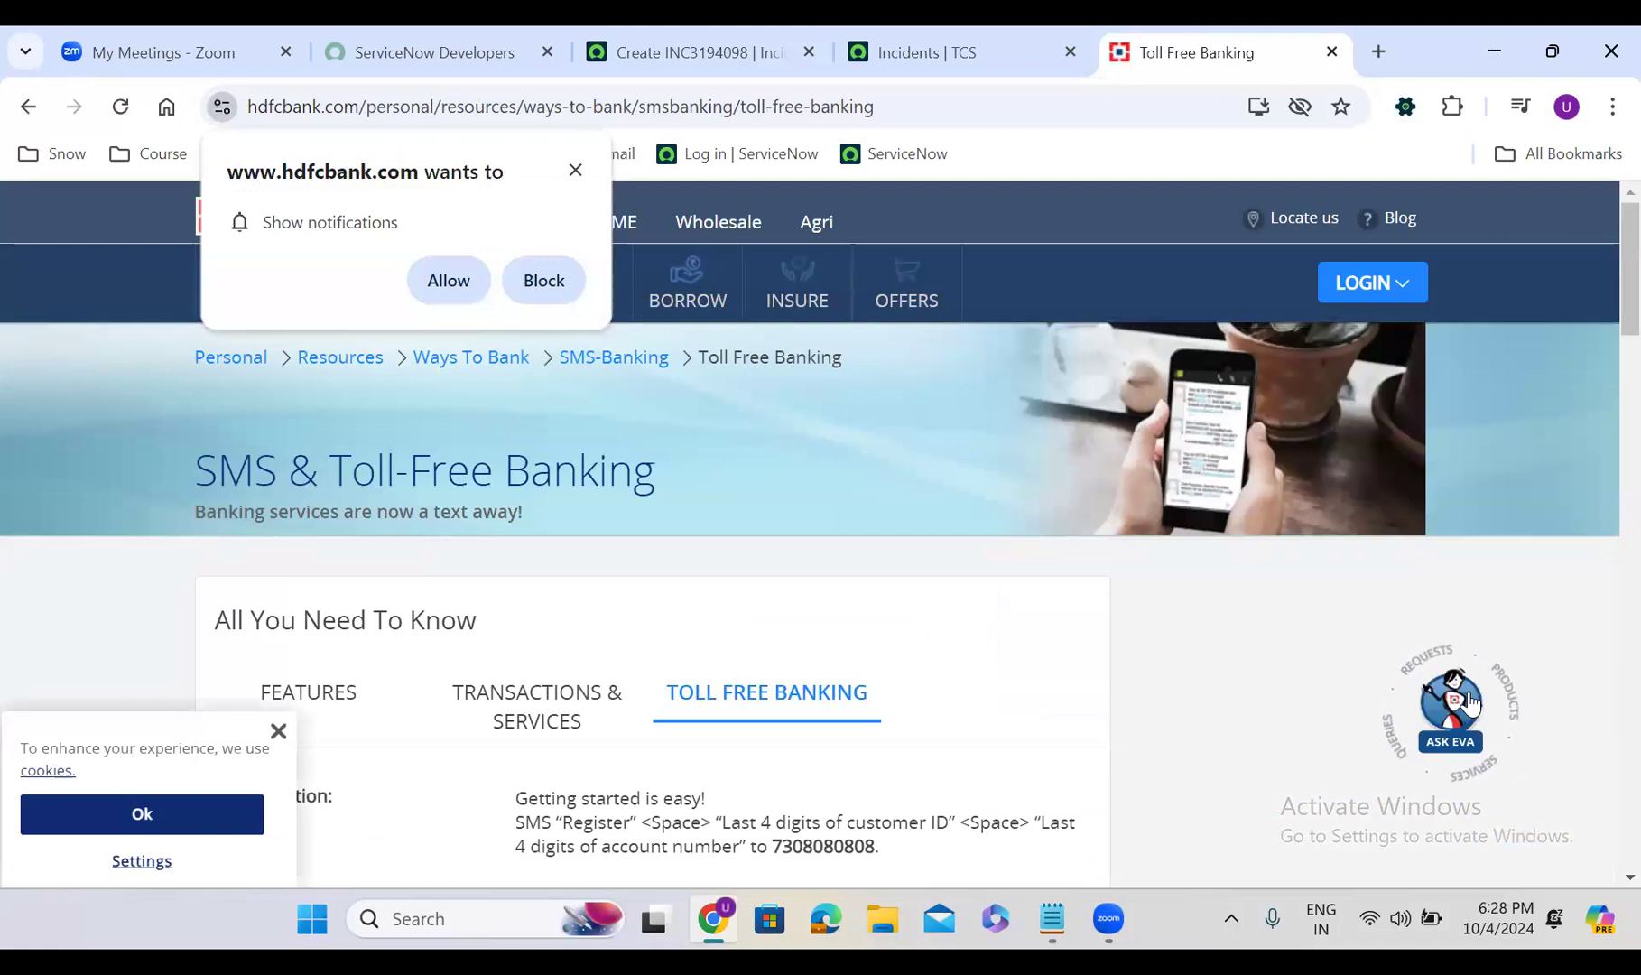
Open the Ask EVA assistant on the HDFC page, then return to the INC3194098 tab
{"action": "left_click", "coordinate": [1447, 710]}
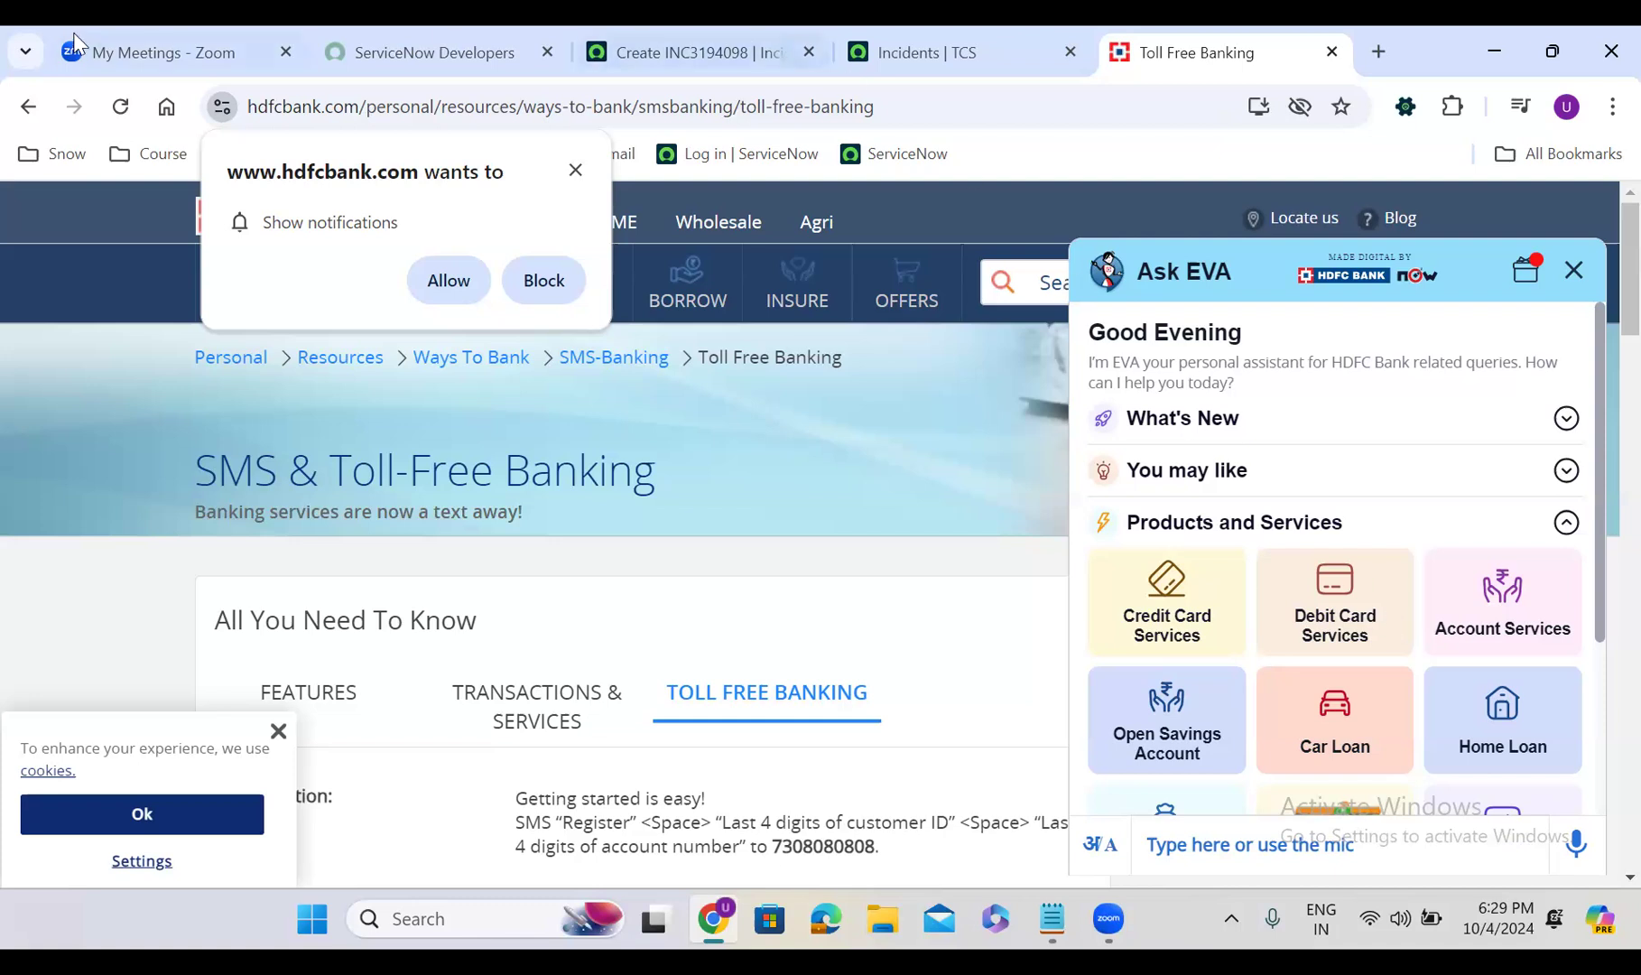
{"action": "left_click", "coordinate": [646, 27]}
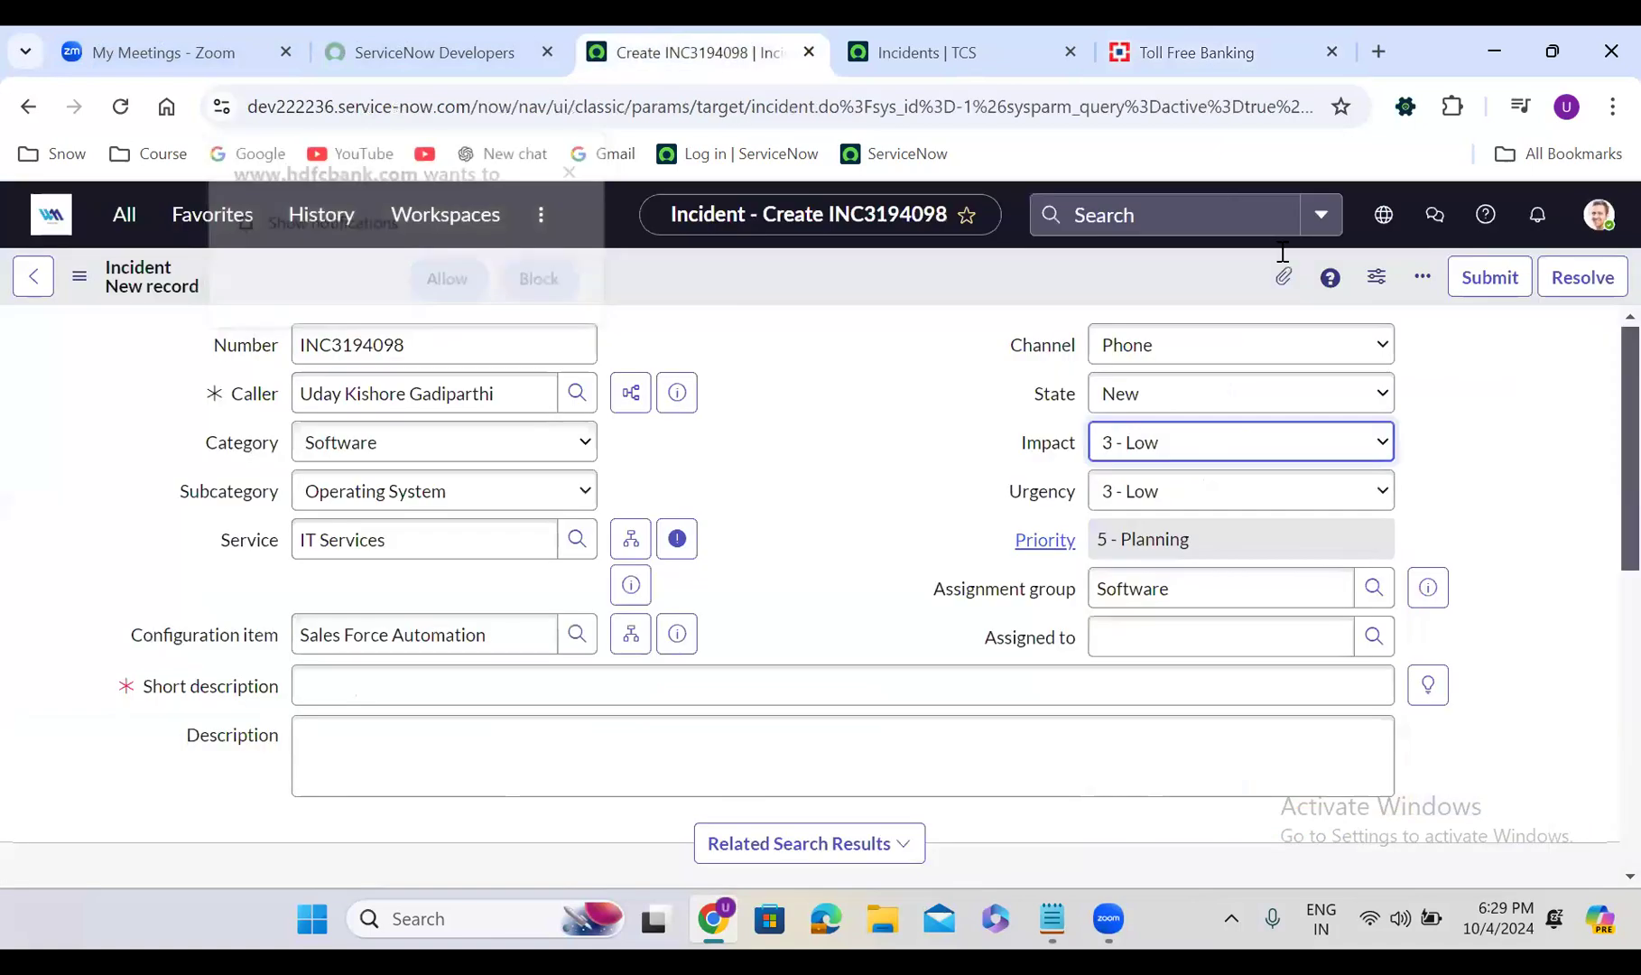
Switch the incident channel from Phone to Virtual Agent, then to Email
{"action": "left_click", "coordinate": [1148, 352]}
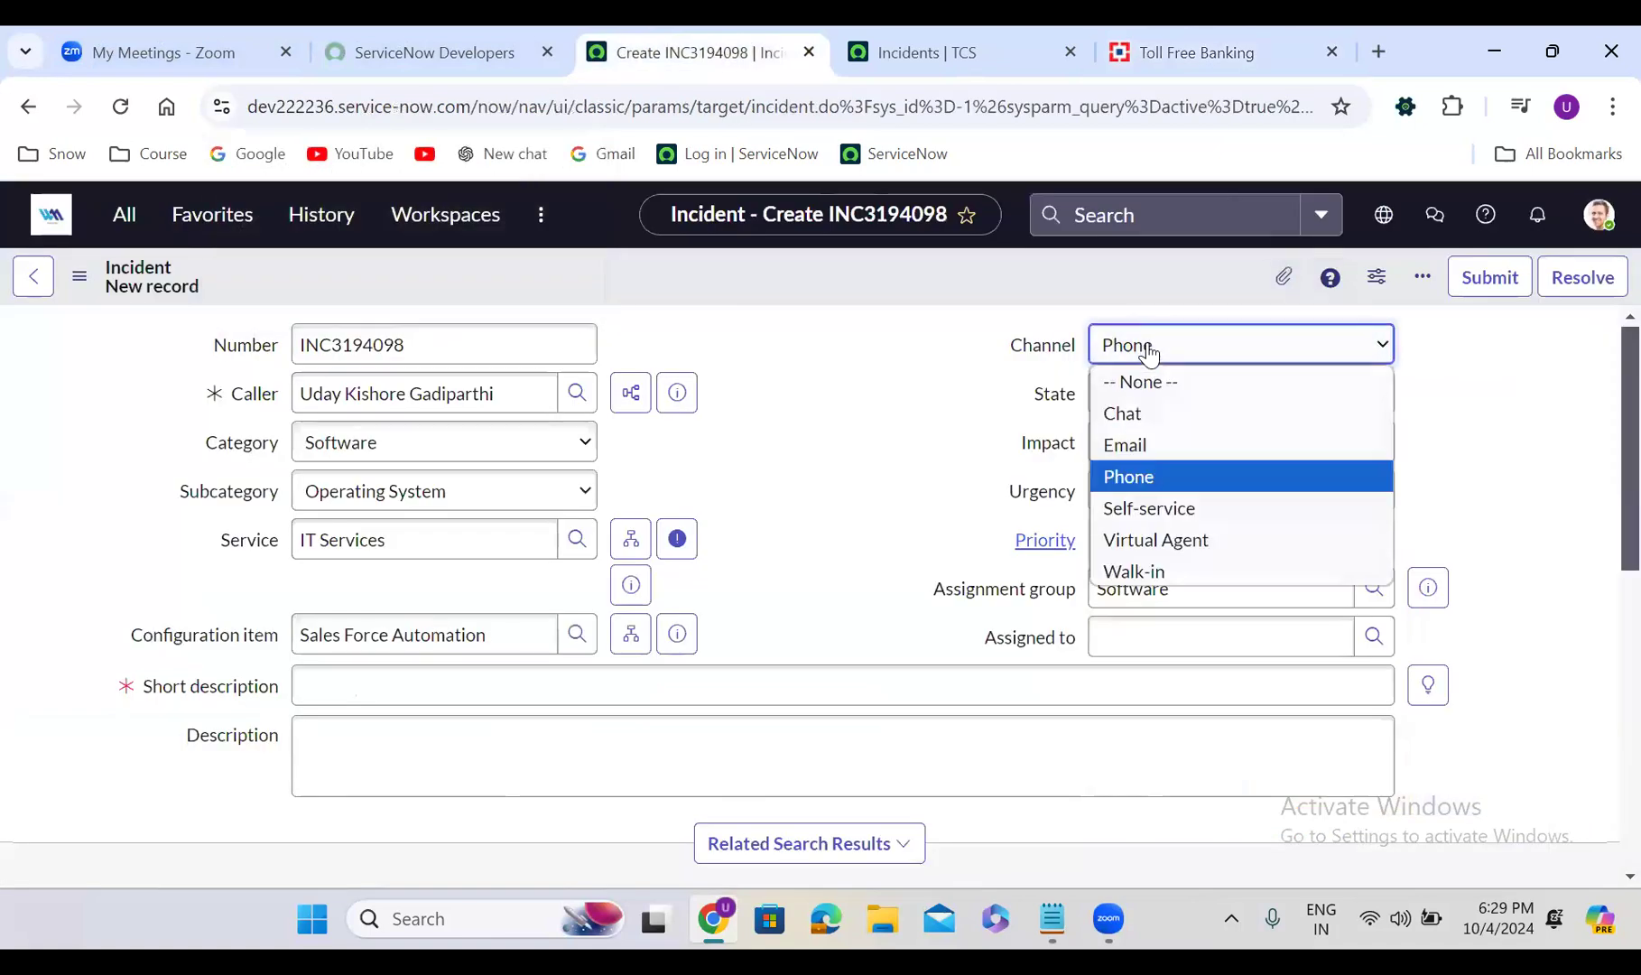
{"action": "left_click", "coordinate": [1170, 544]}
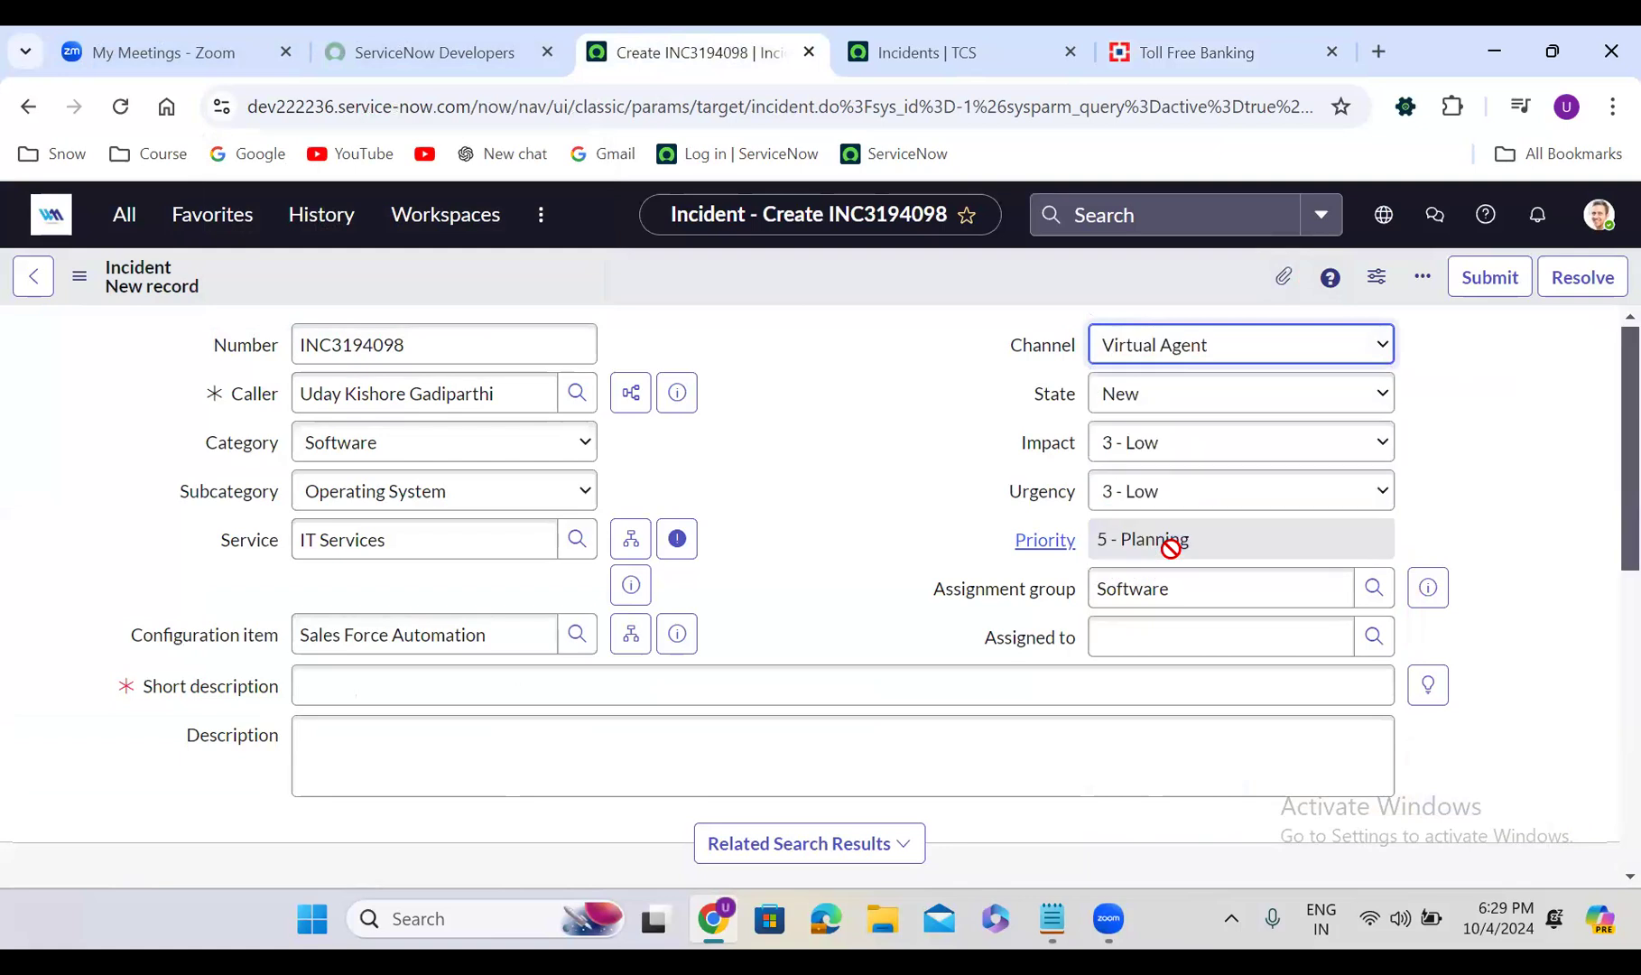
{"action": "left_click", "coordinate": [749, 454]}
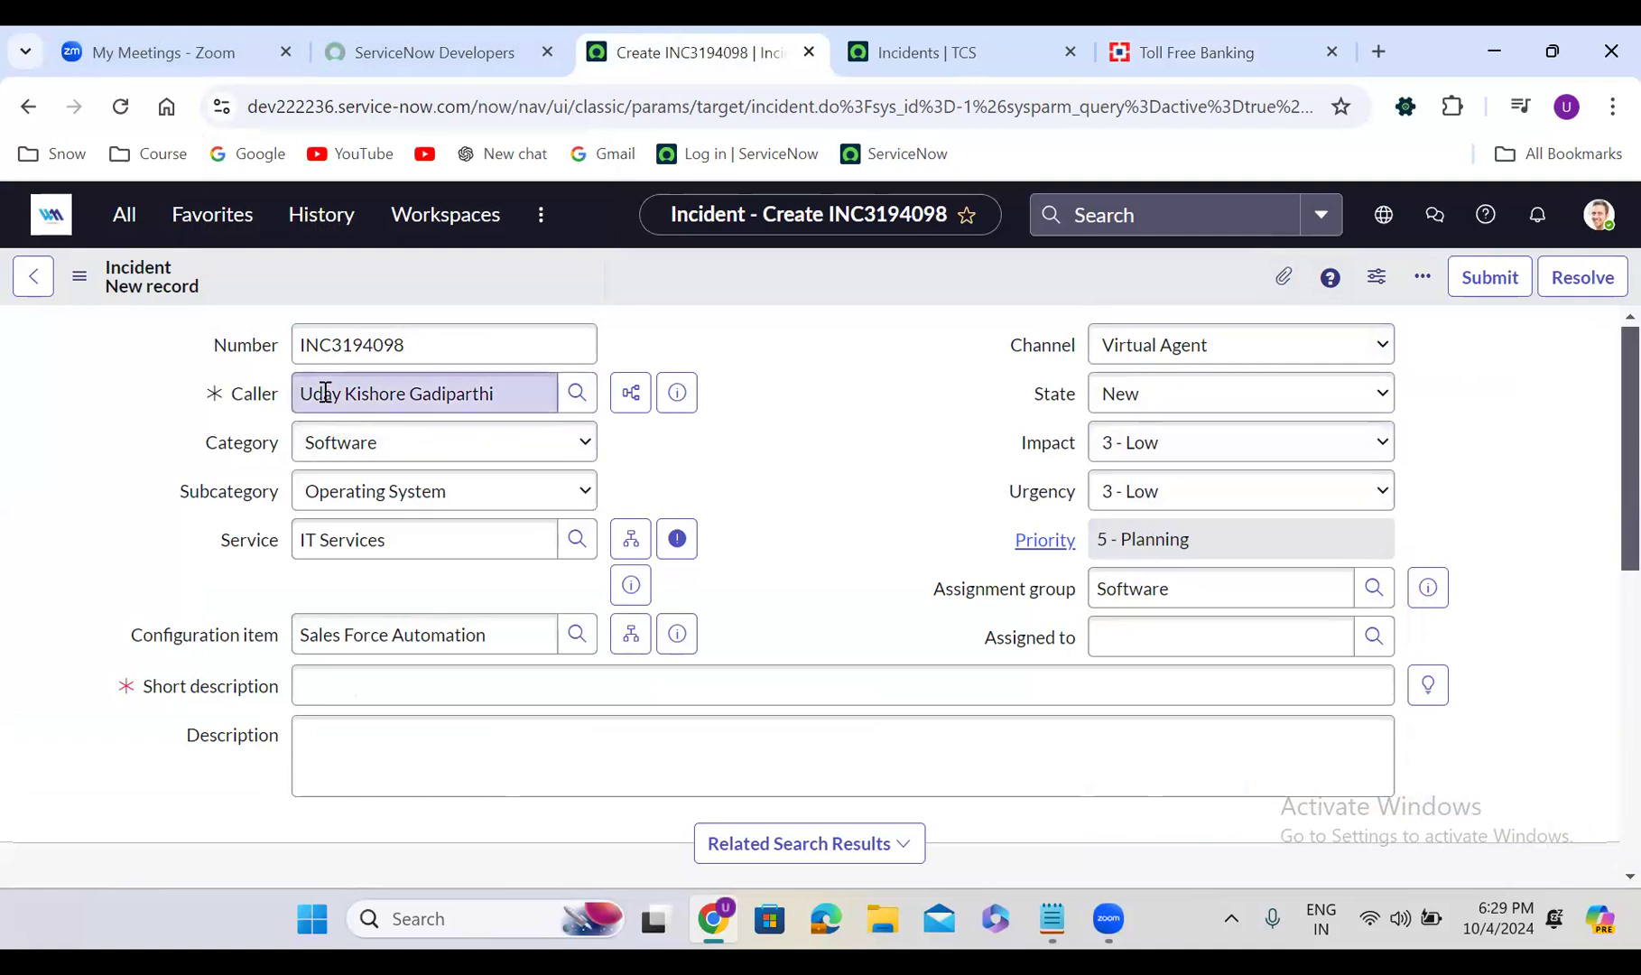
{"action": "left_click", "coordinate": [1172, 350]}
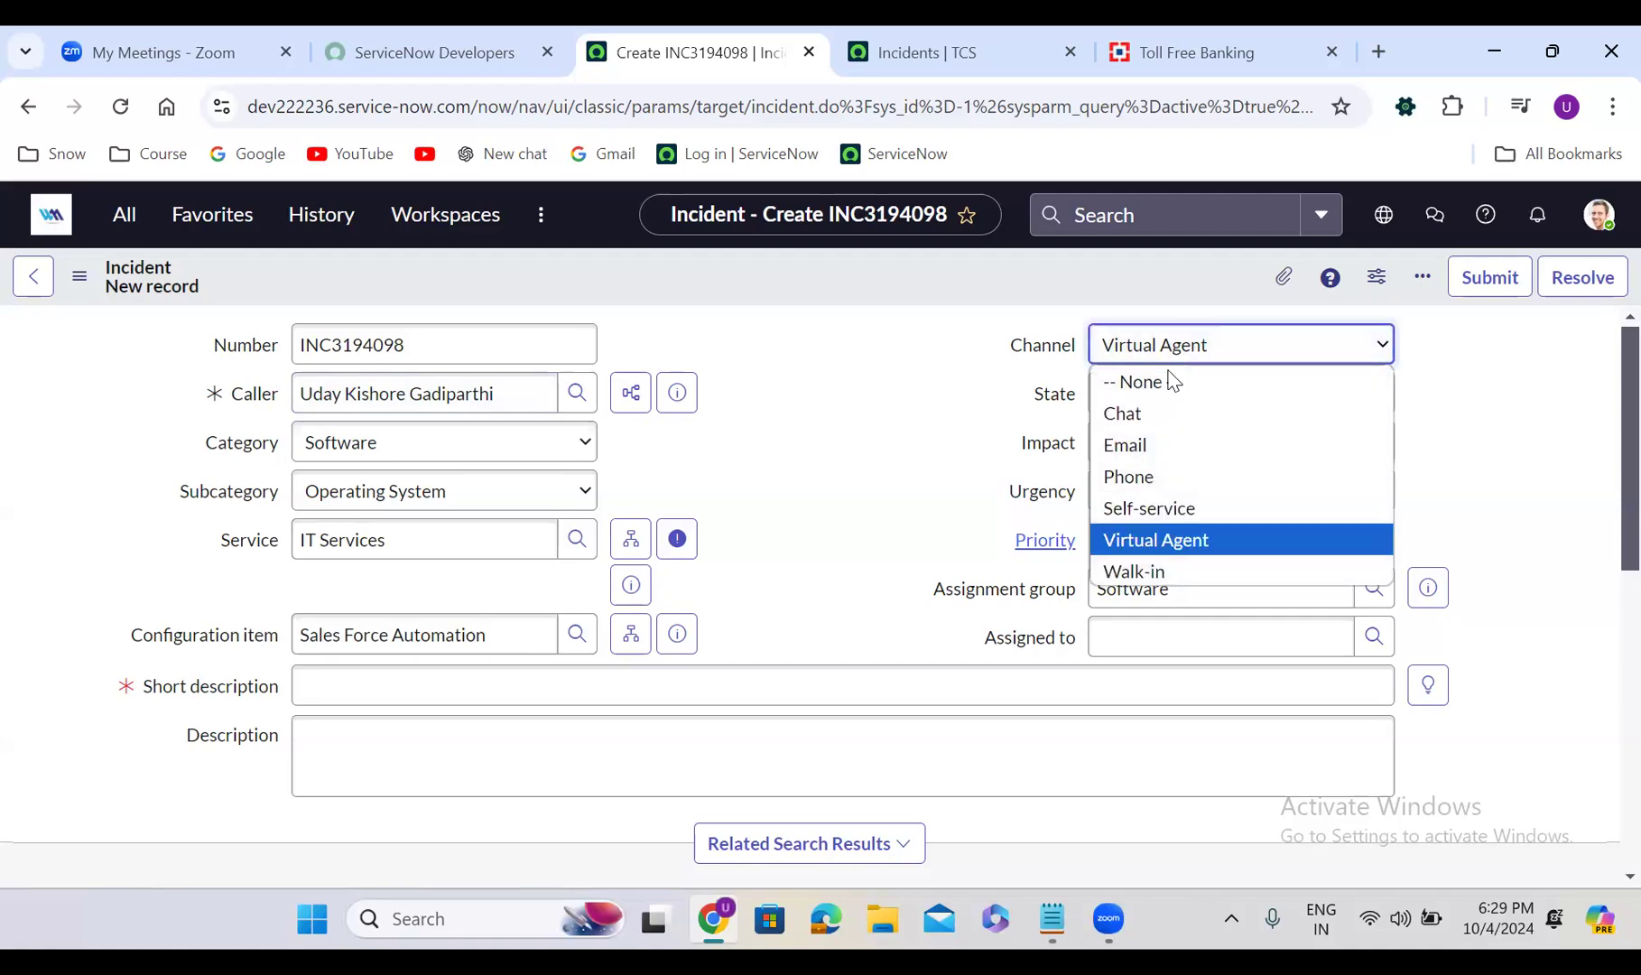
{"action": "left_click", "coordinate": [1173, 443]}
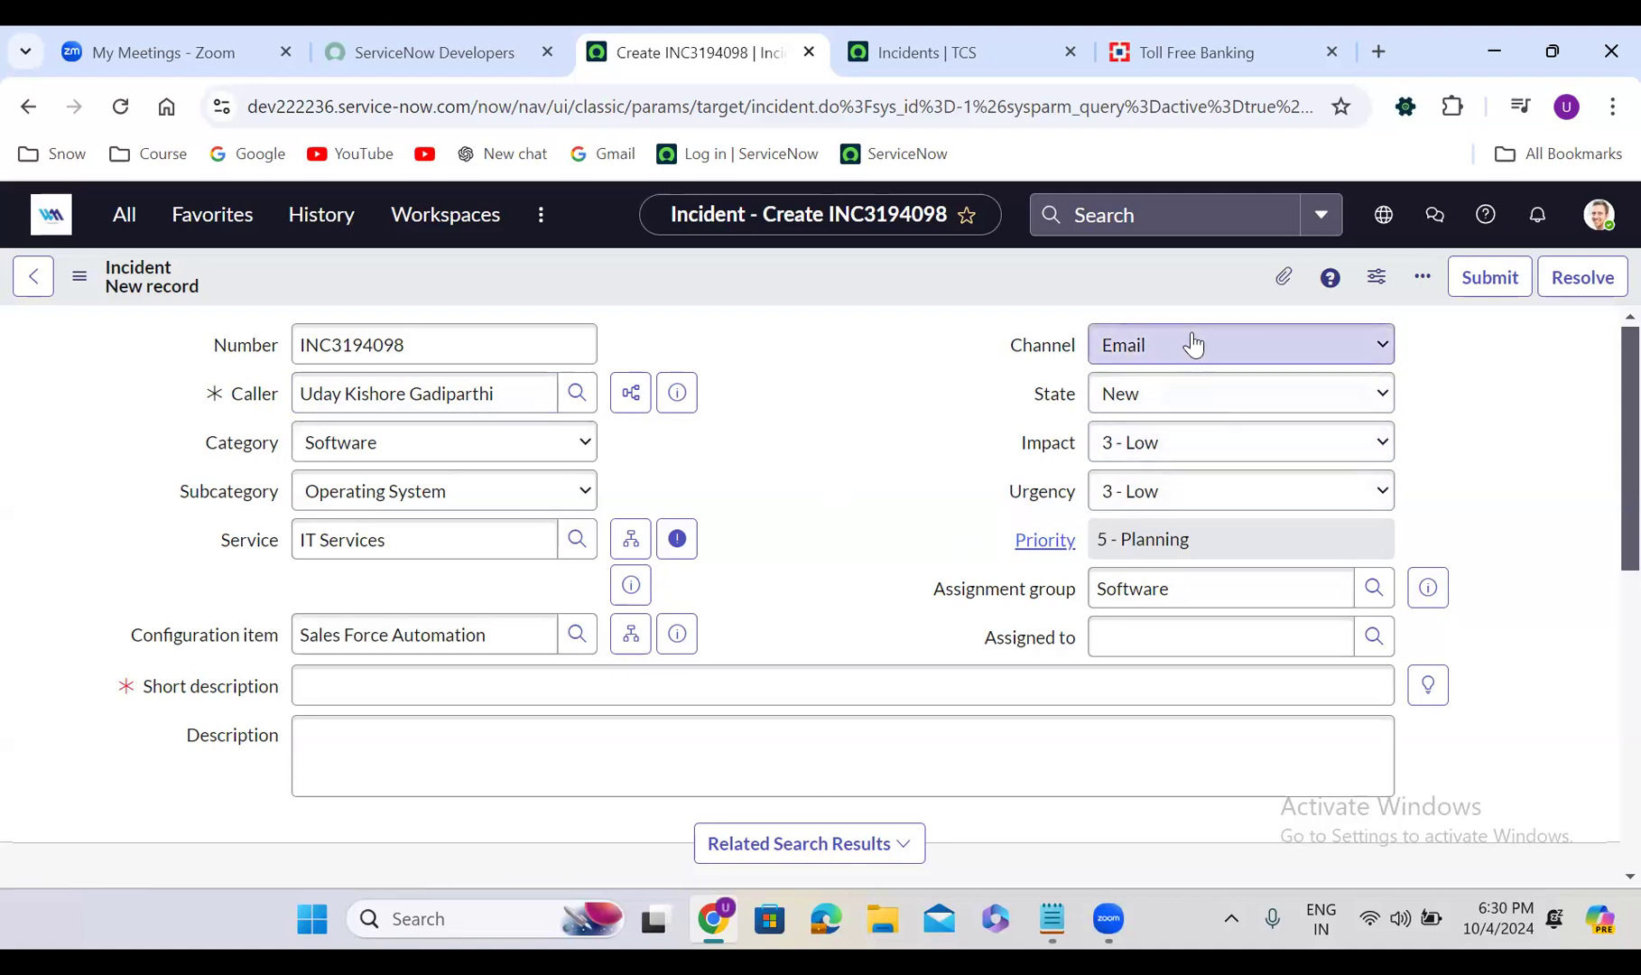
{"action": "left_click", "coordinate": [1171, 442]}
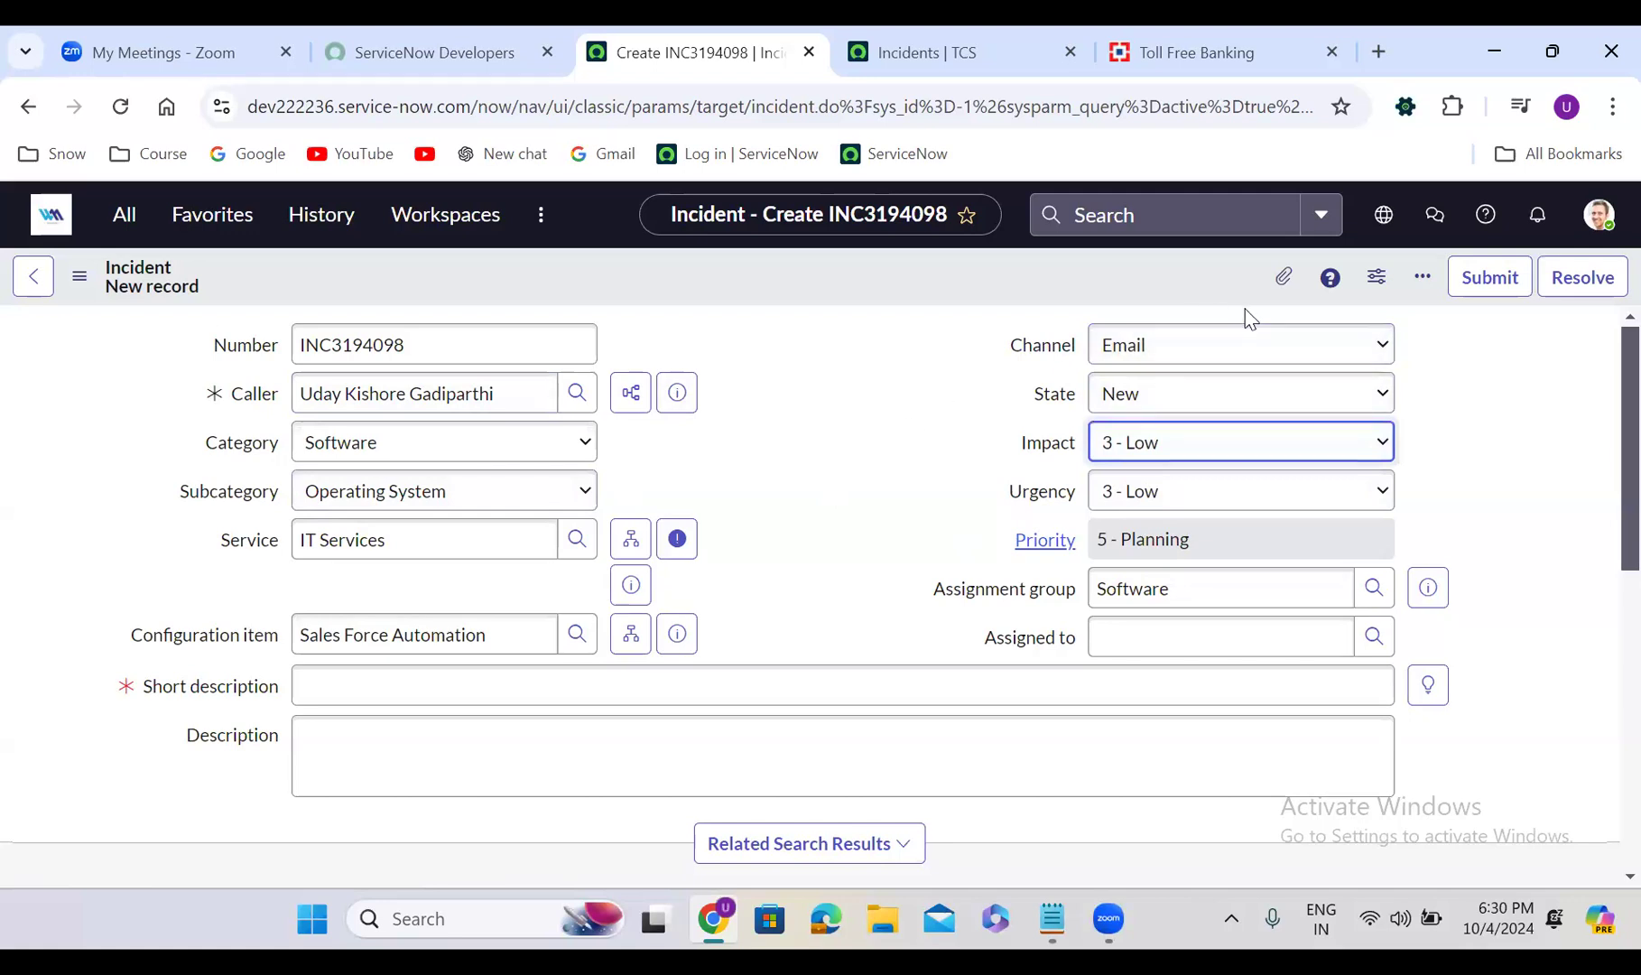
{"action": "left_click", "coordinate": [1234, 344]}
Set Channel to Walk-in, keep Impact 3 - Low, and set Urgency 1 - High for Priority 3 - Moderate
{"action": "left_click", "coordinate": [1164, 571]}
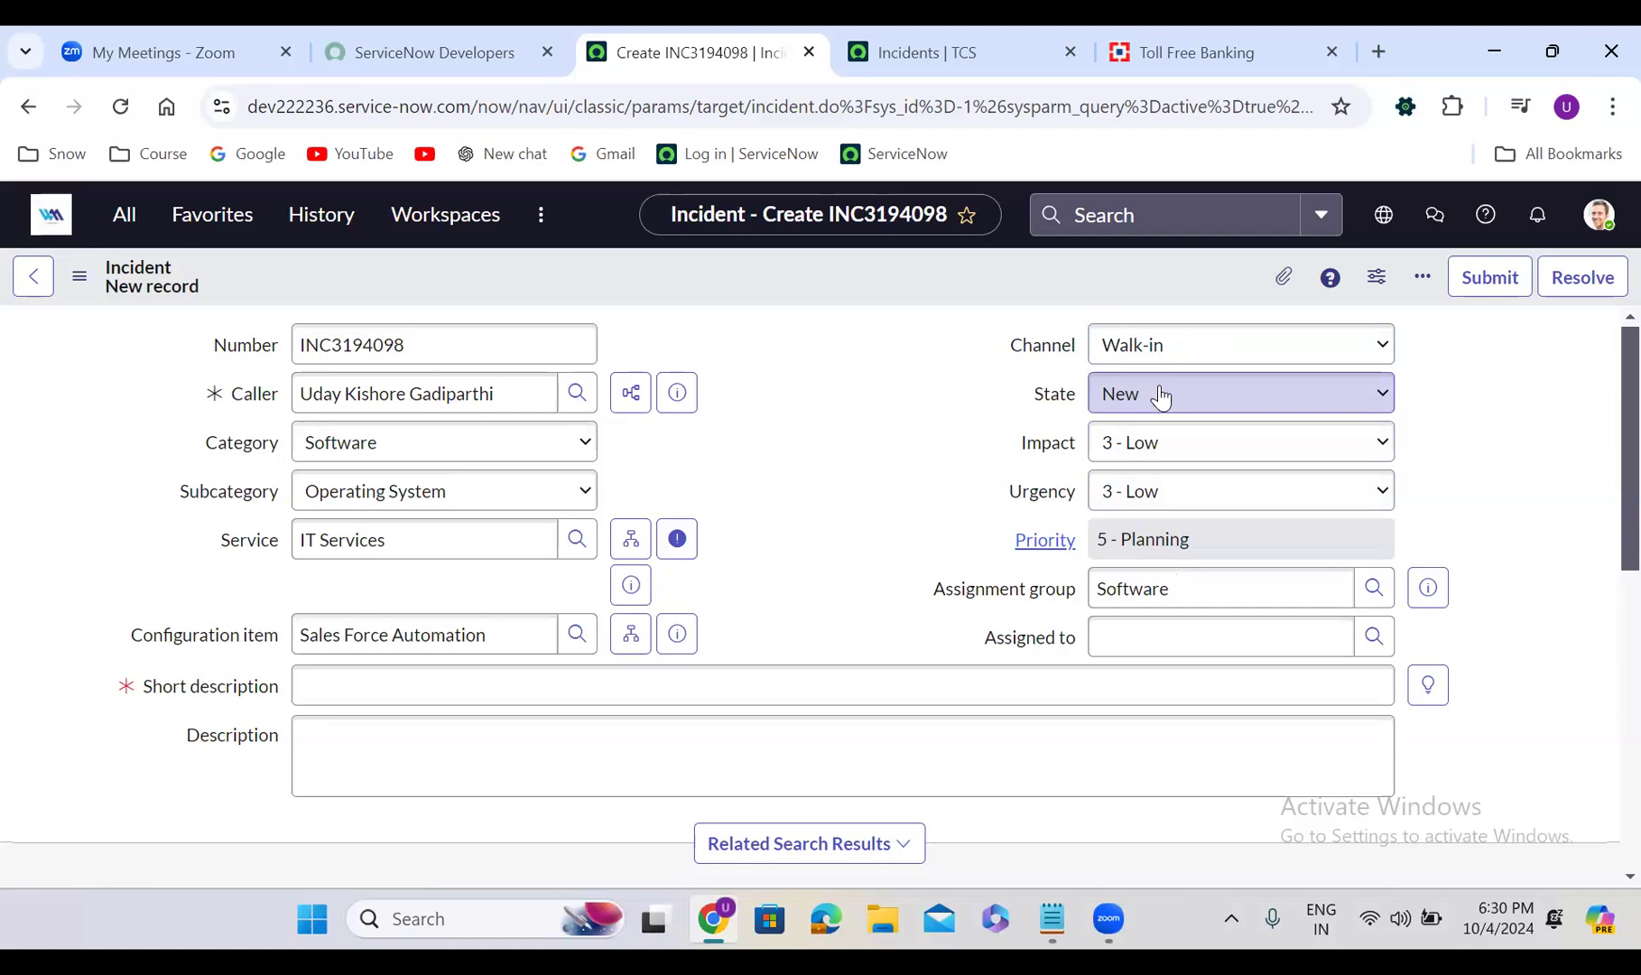
{"action": "left_click", "coordinate": [1099, 459]}
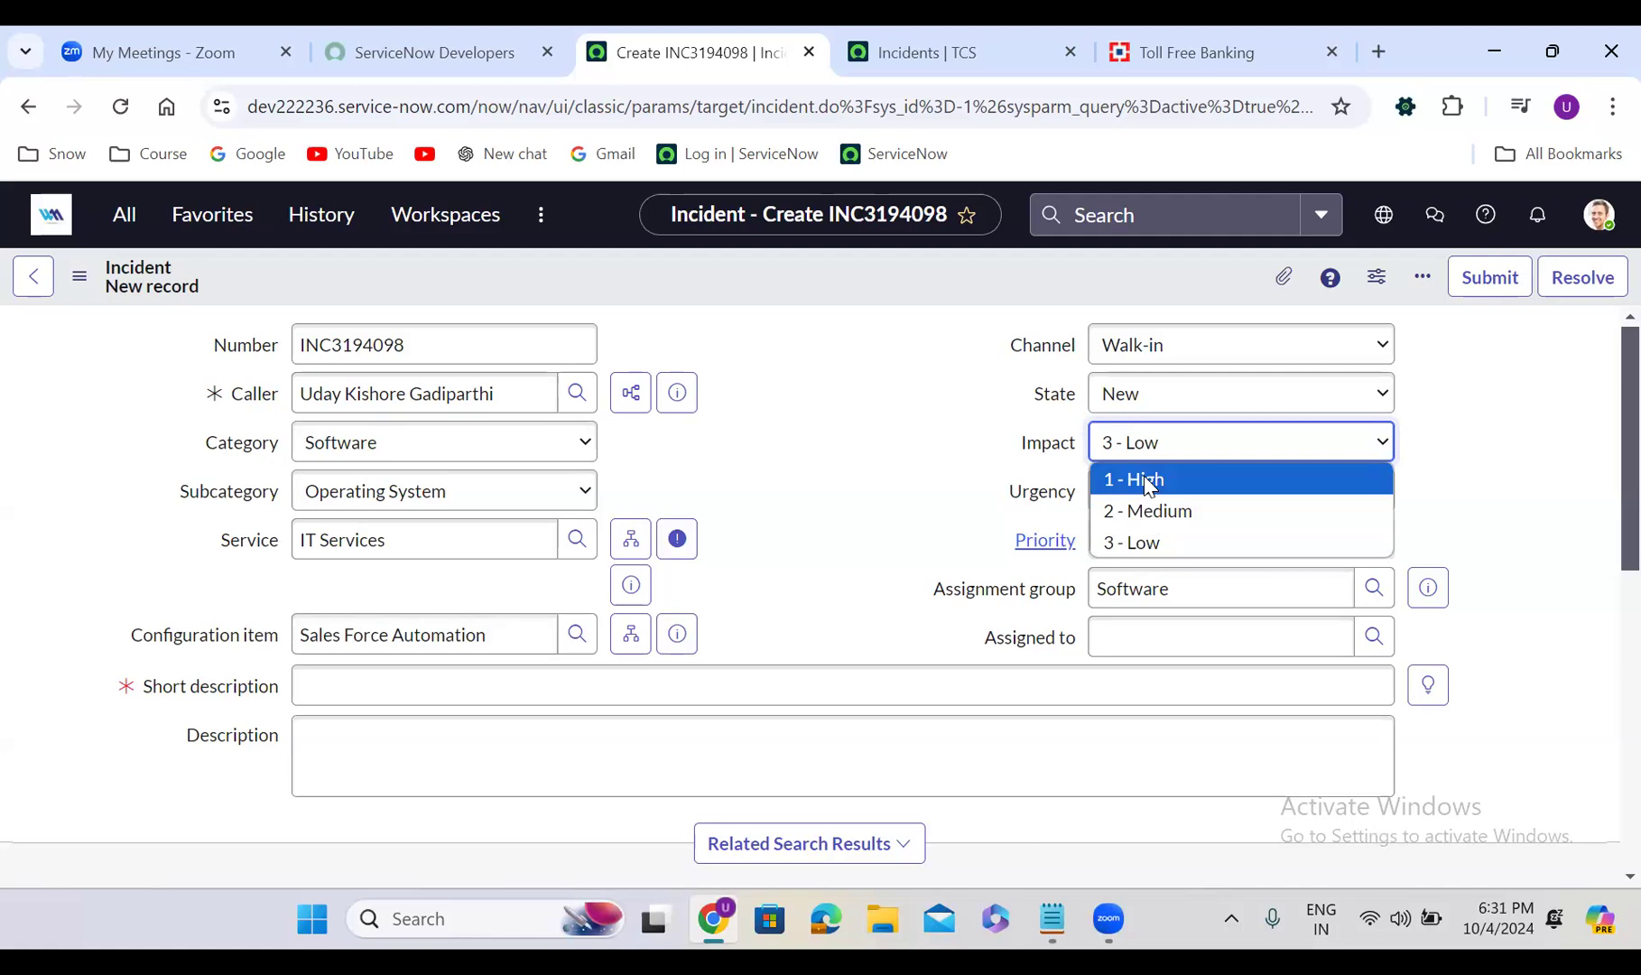
{"action": "left_click", "coordinate": [1148, 542]}
{"action": "left_click", "coordinate": [1153, 508]}
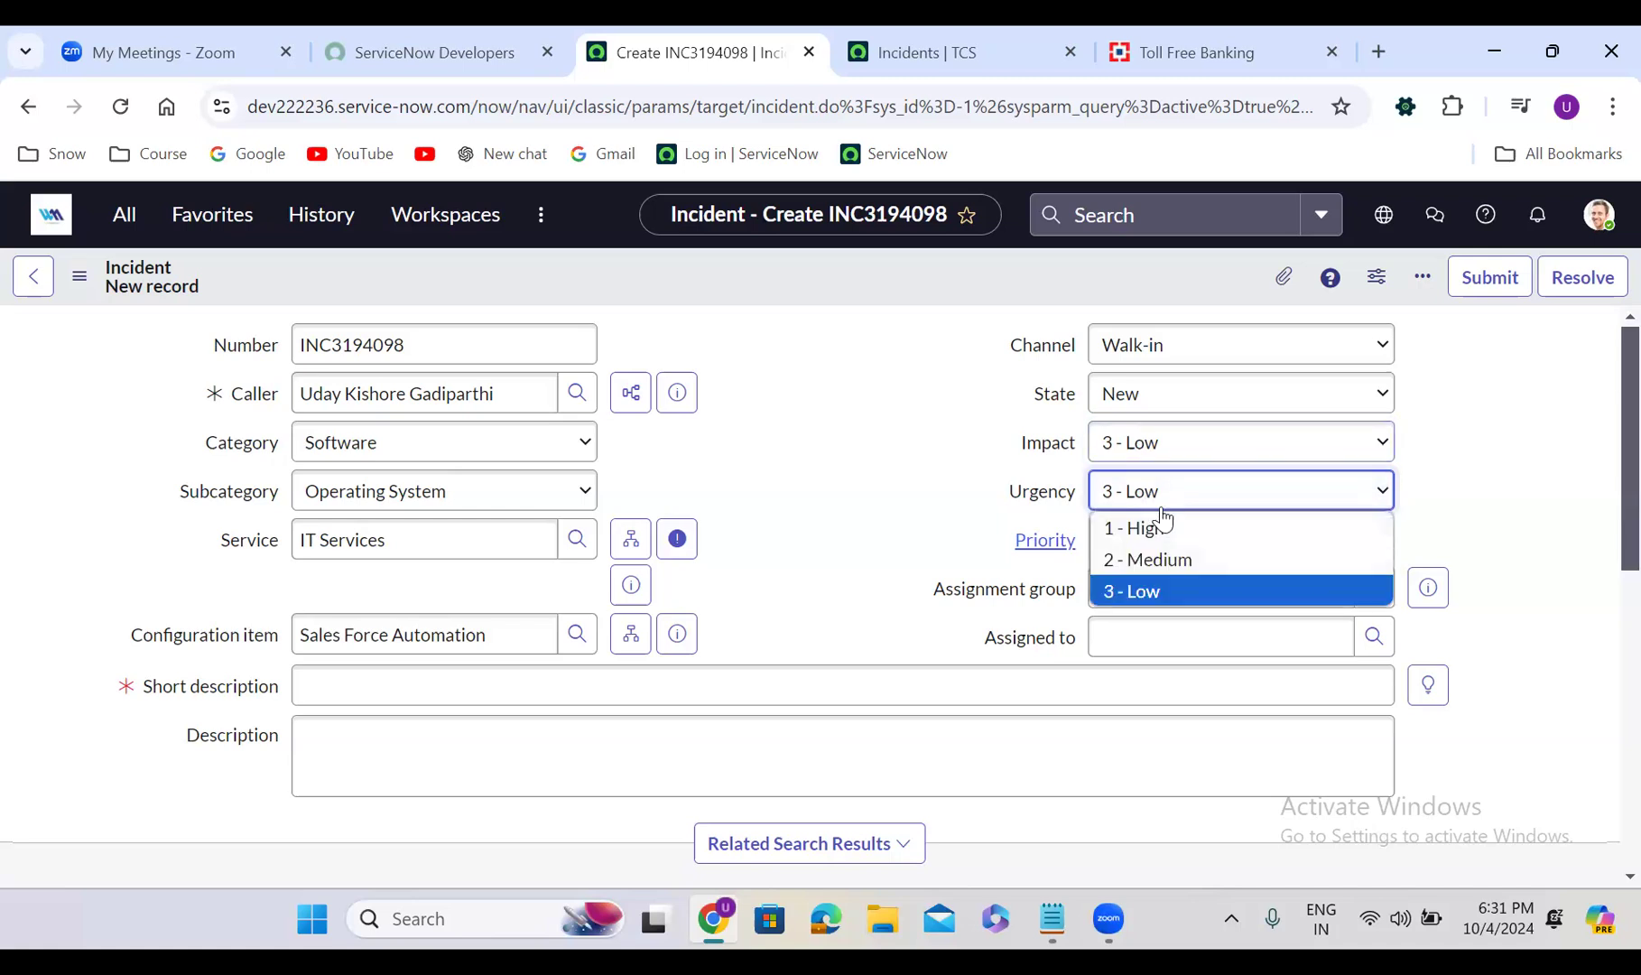
{"action": "left_click", "coordinate": [1178, 530]}
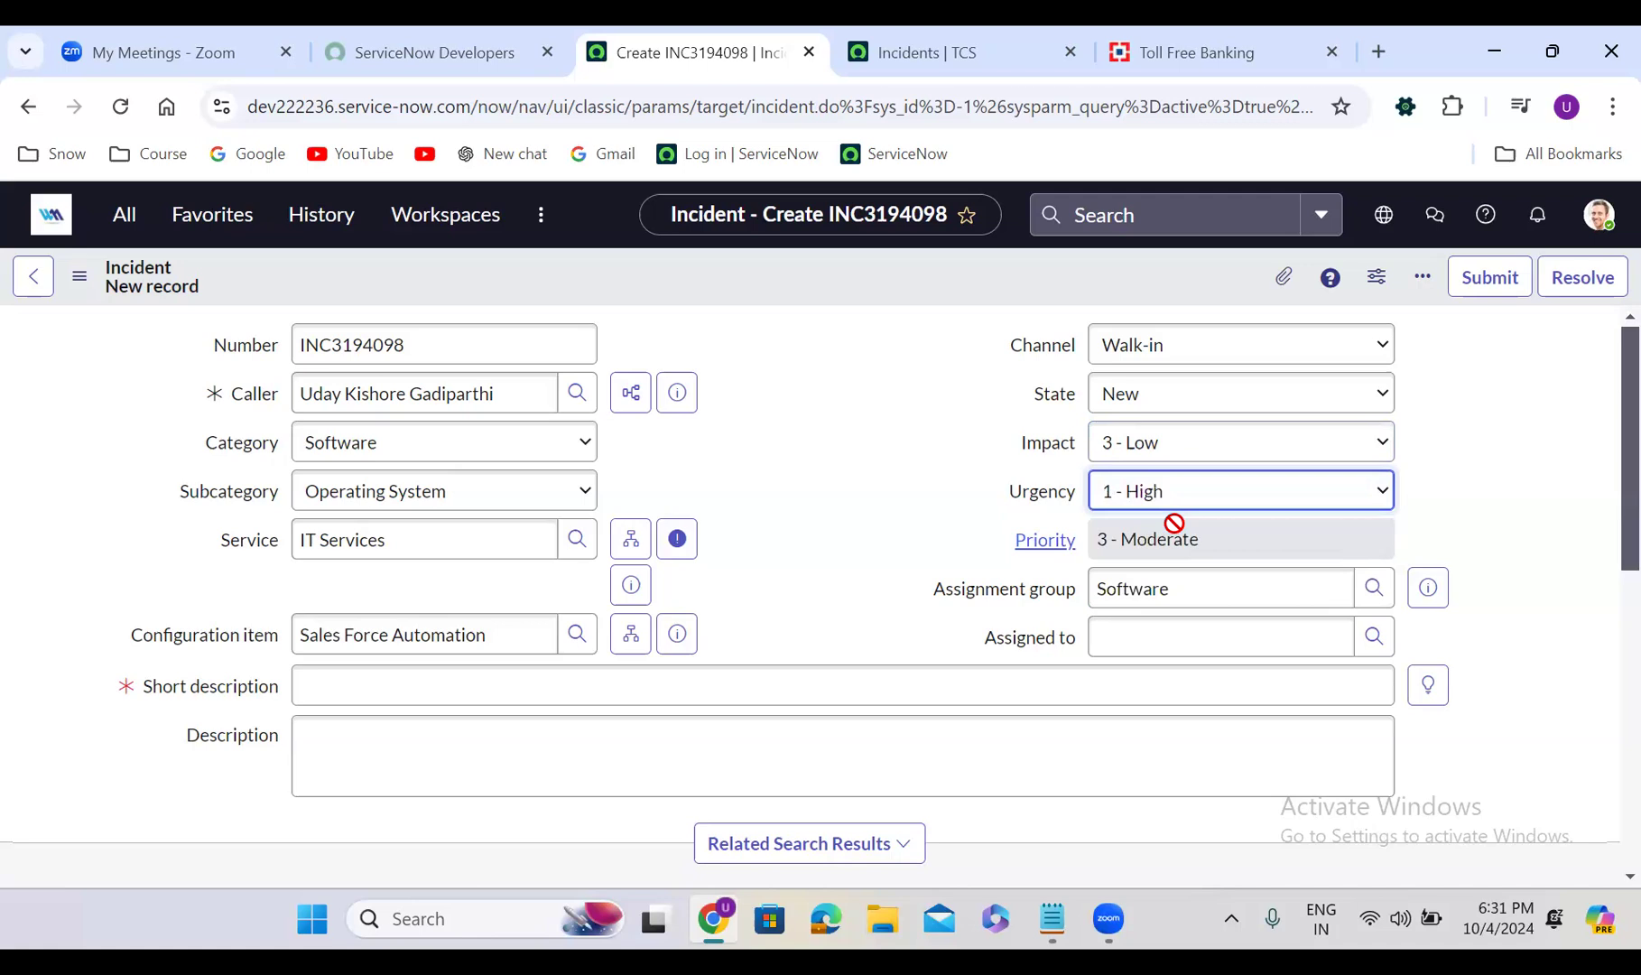
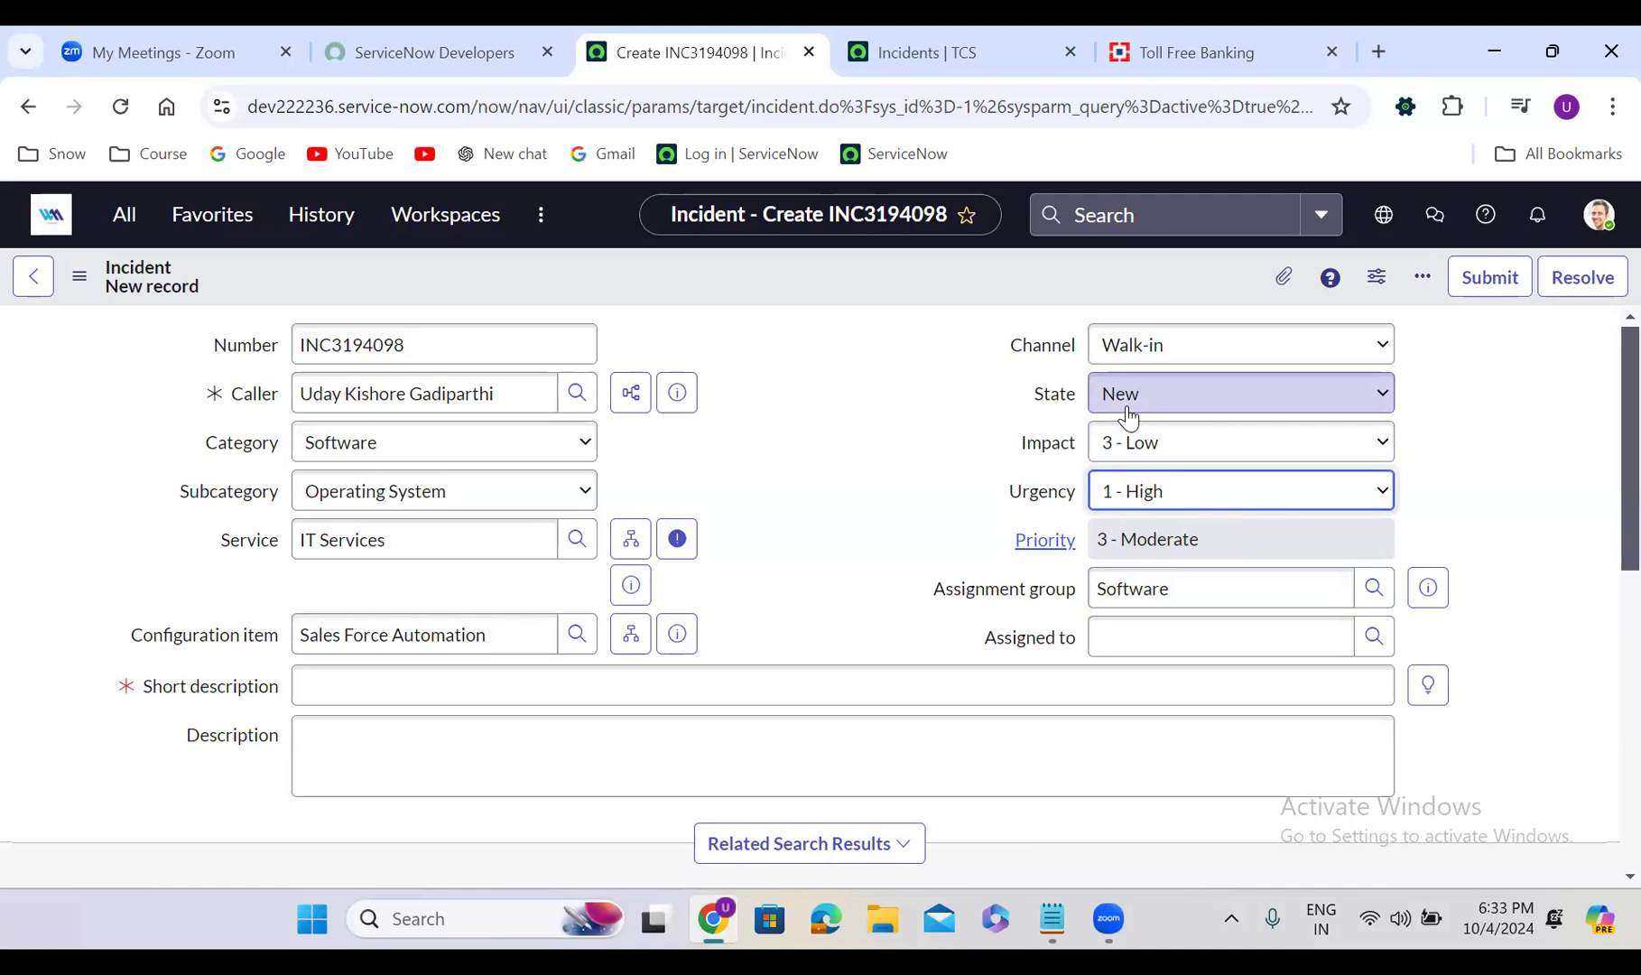
Replace the Software assignment group with Salesforce Developers by searching 'sales'
{"action": "key", "text": "Tab"}
{"action": "left_click", "coordinate": [1196, 593]}
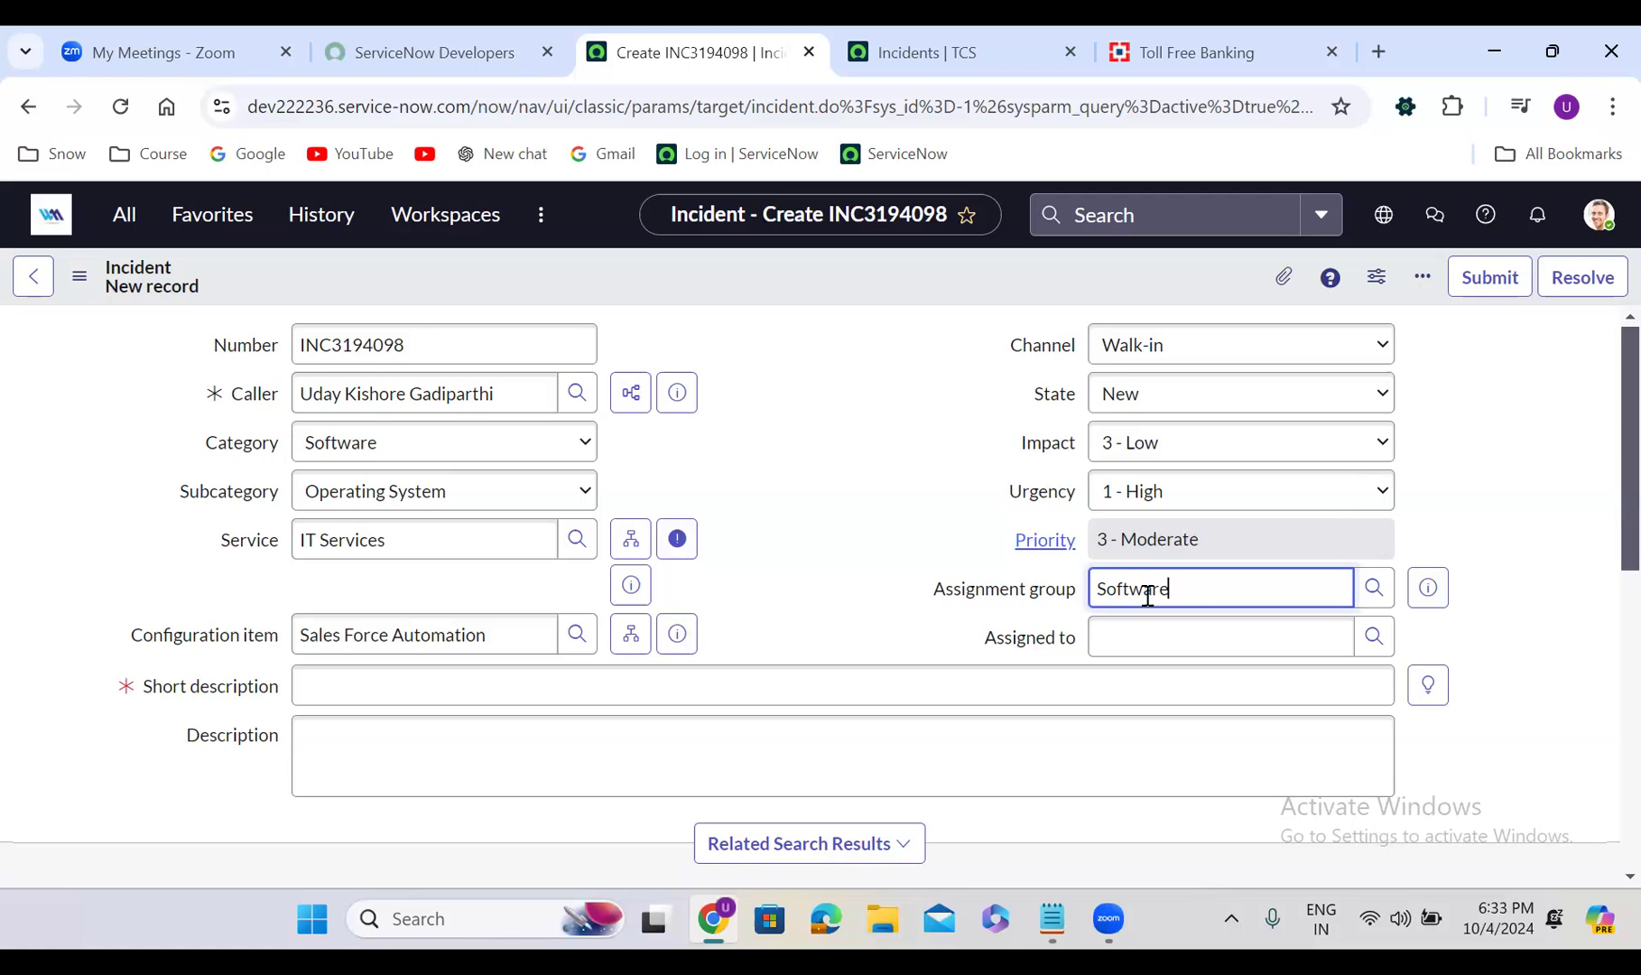
{"action": "double_click", "coordinate": [1139, 602]}
{"action": "type", "text": "sales"}
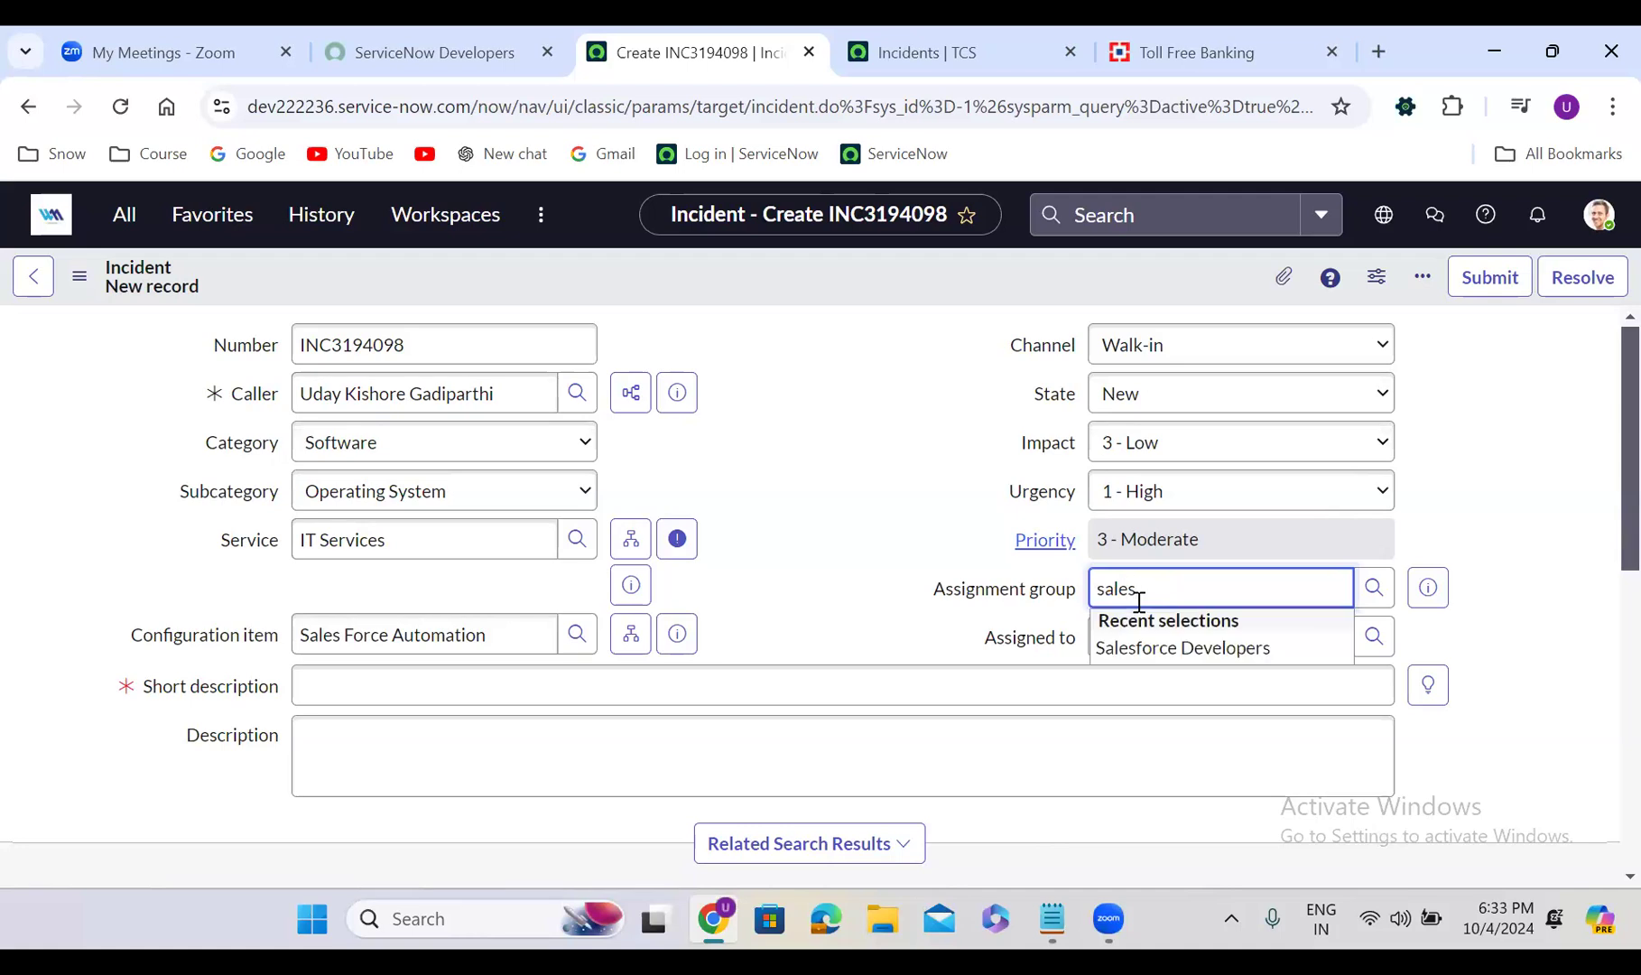
{"action": "left_click", "coordinate": [1177, 647]}
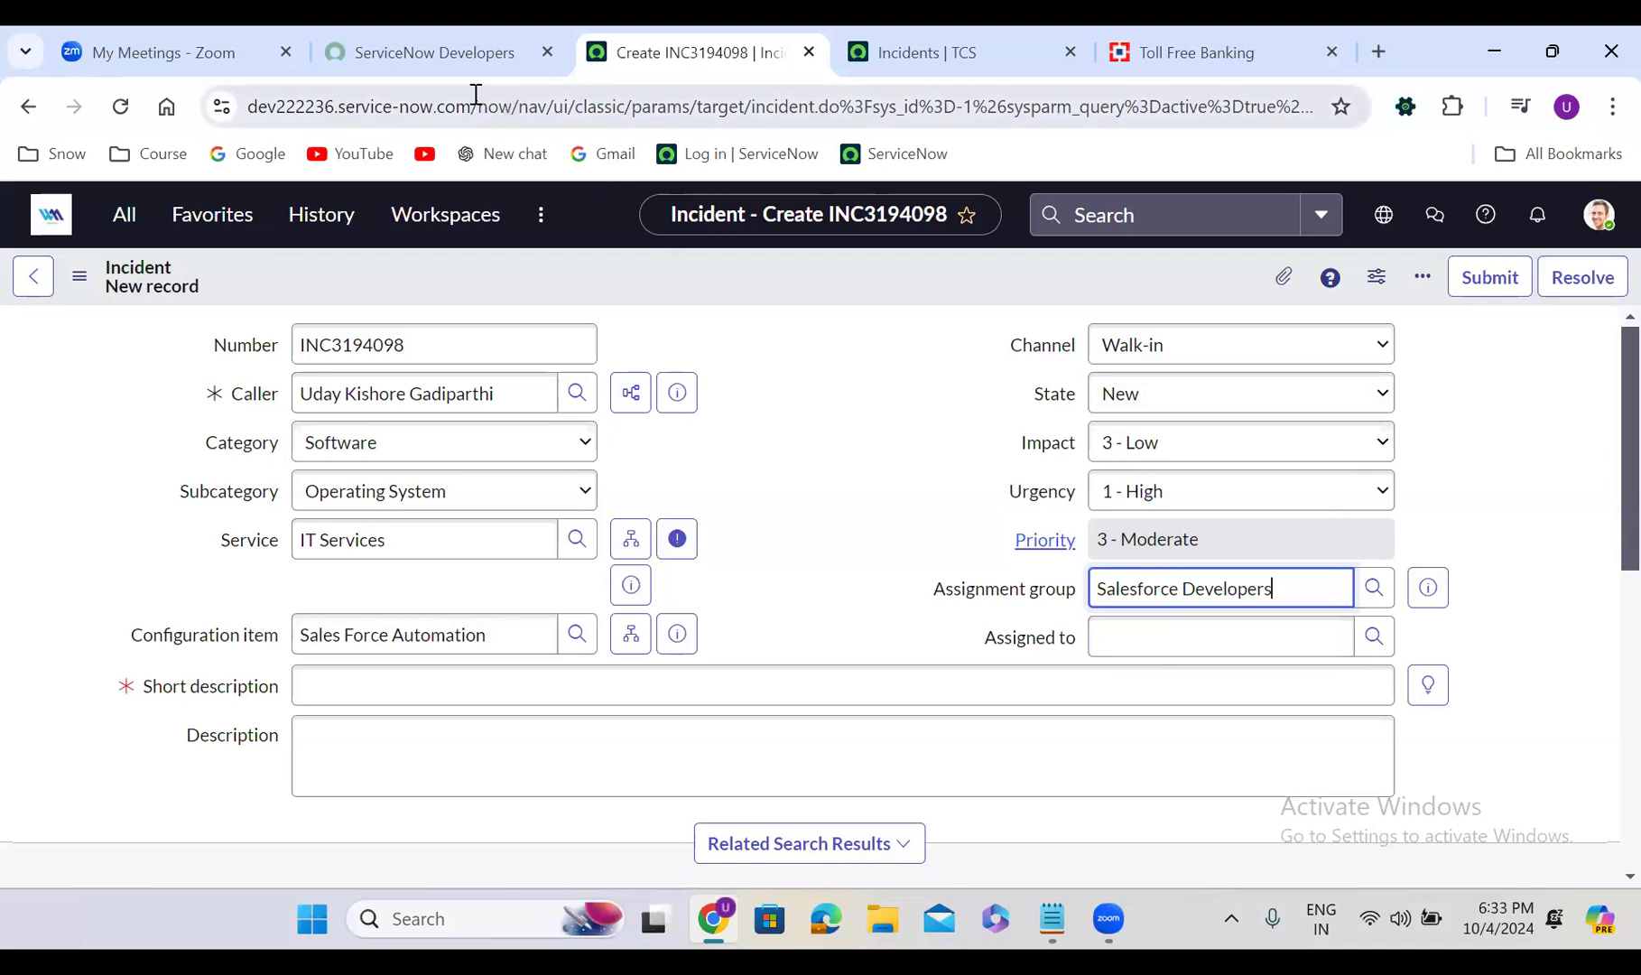
Open User Administration > Groups in a new tab and filter Name by 'salesforce deve'
{"action": "left_click", "coordinate": [135, 222]}
{"action": "left_click", "coordinate": [135, 219]}
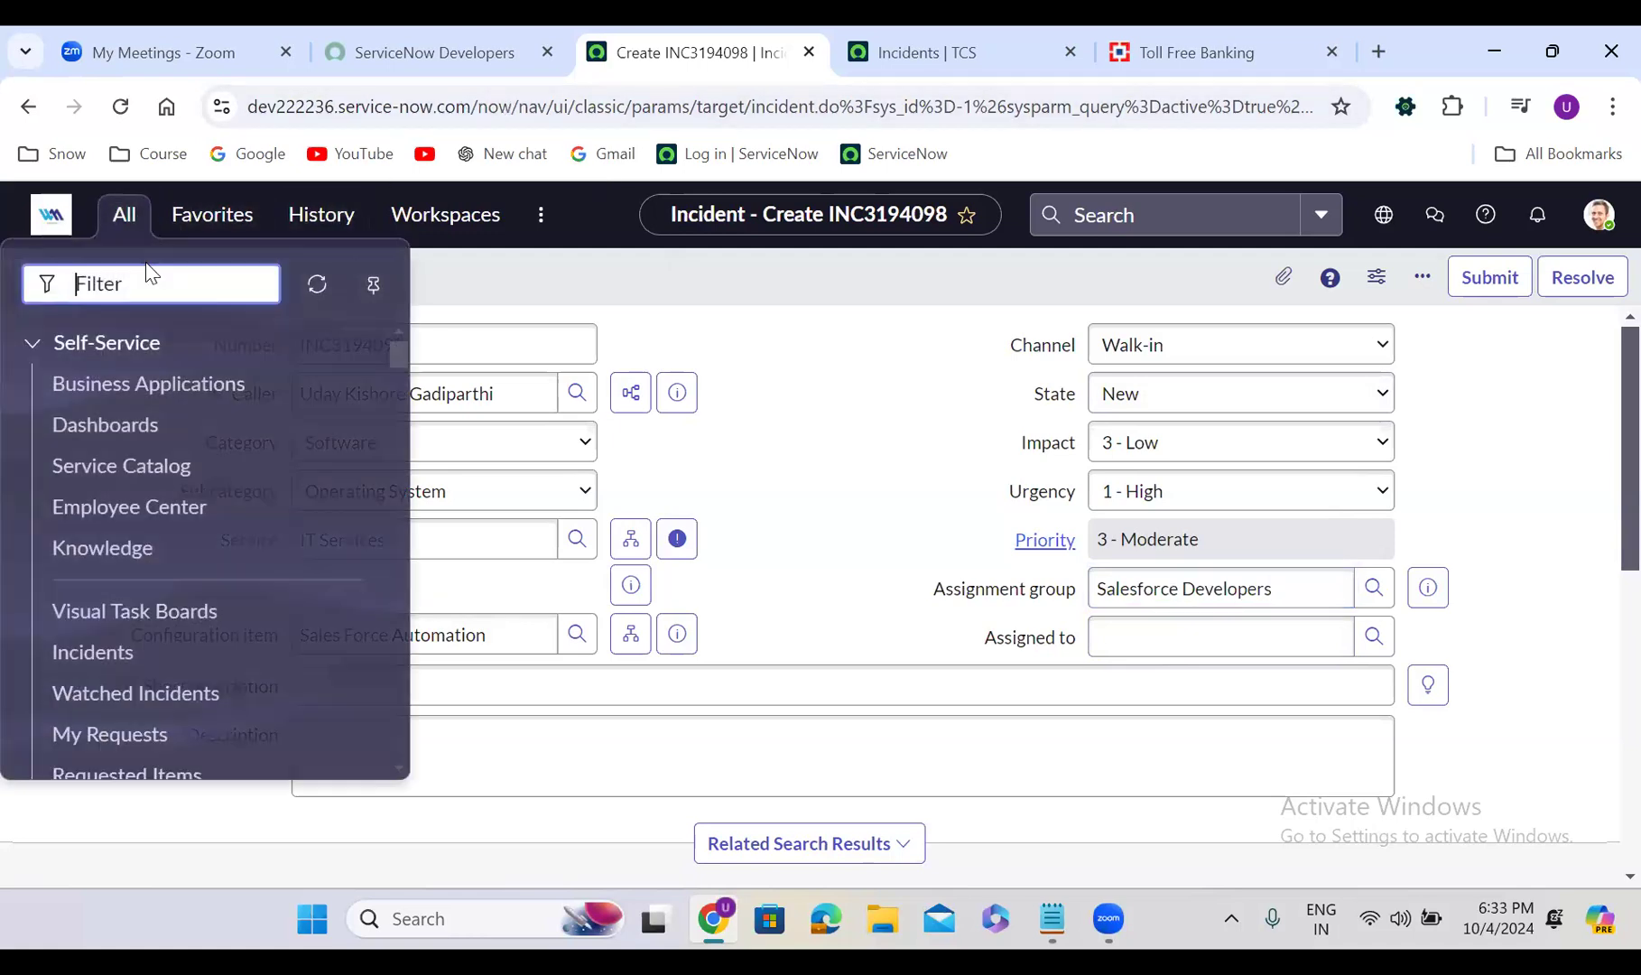
{"action": "type", "text": "user admin"}
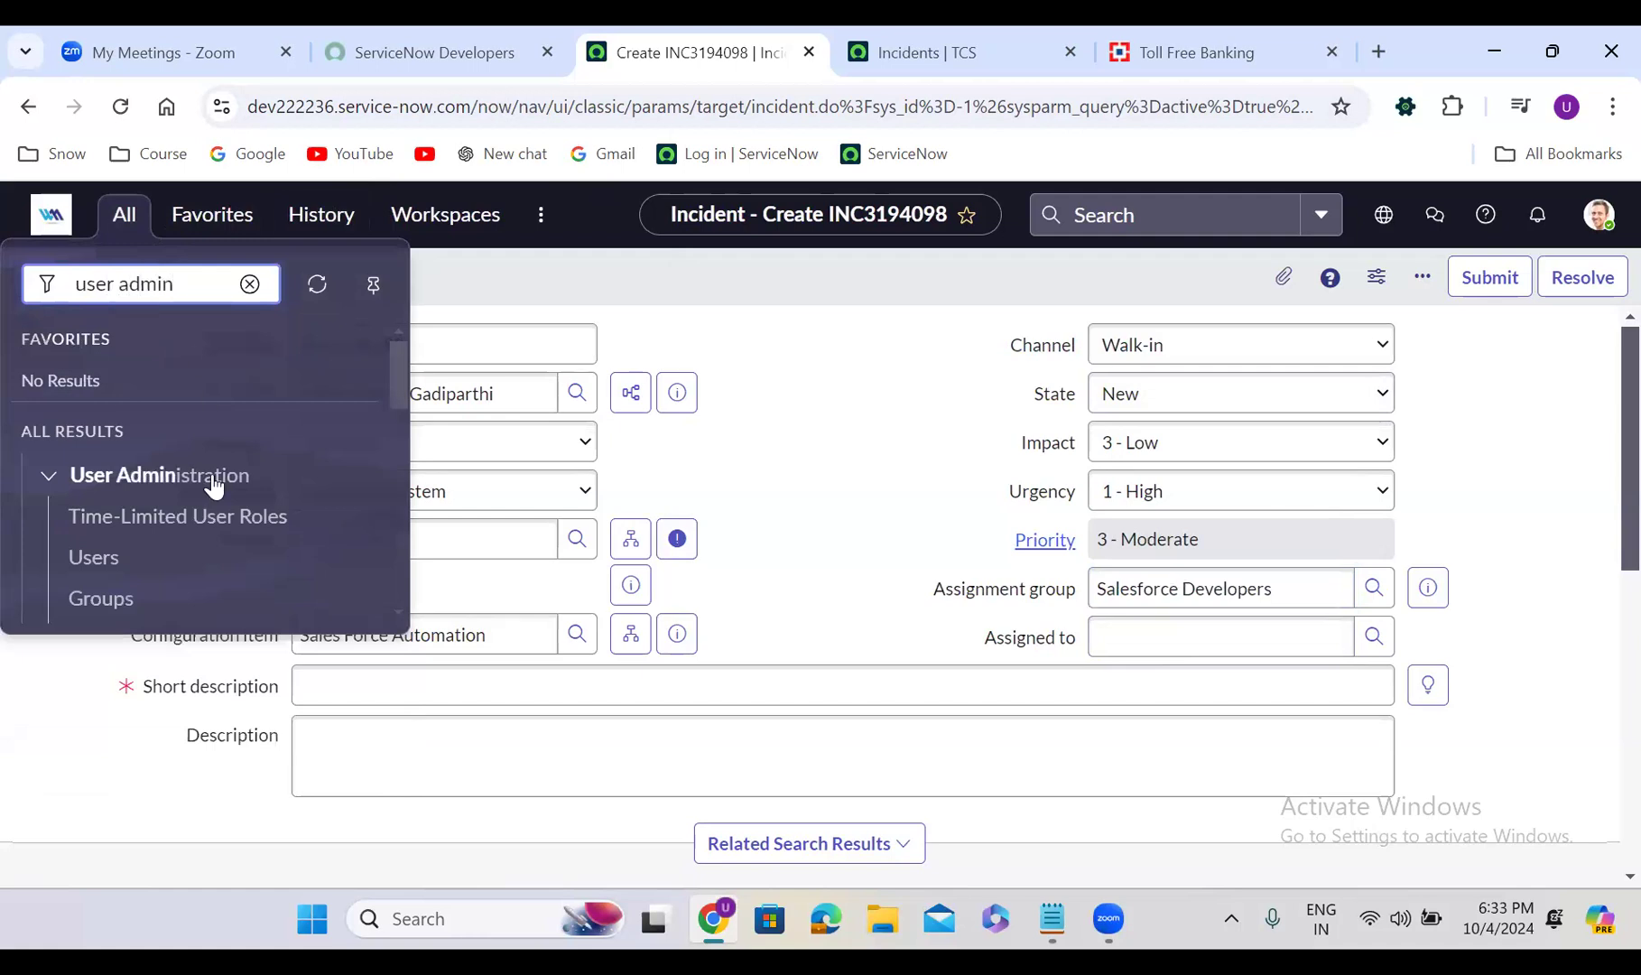
{"action": "middle_click", "coordinate": [103, 599]}
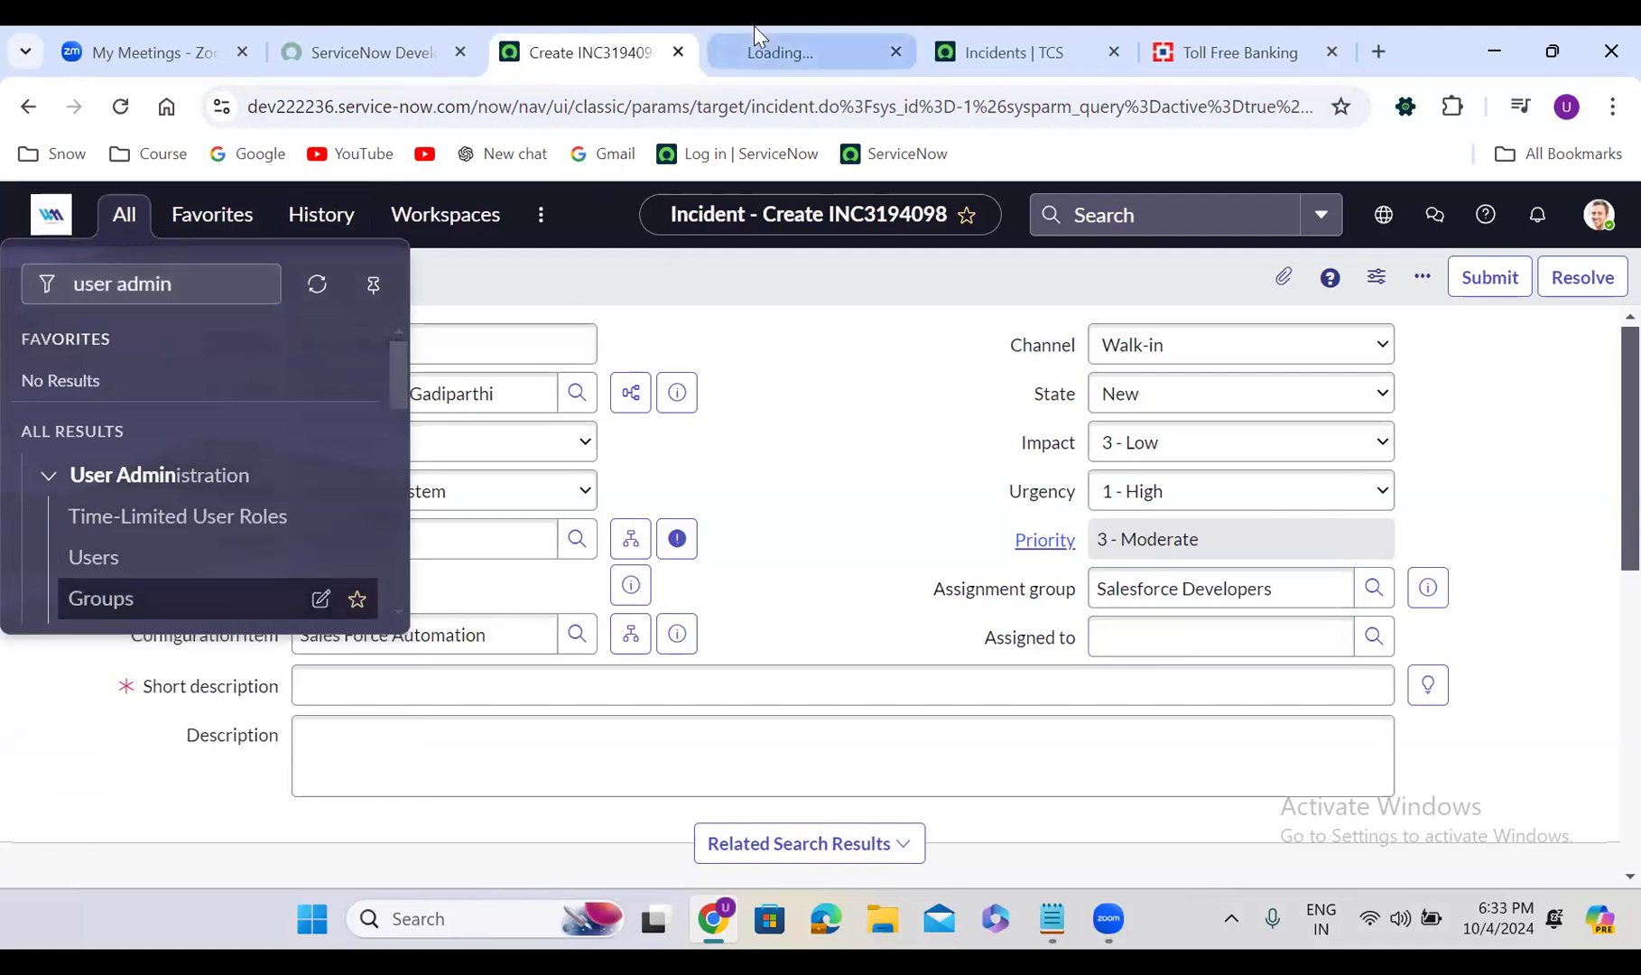
{"action": "left_click", "coordinate": [767, 52]}
{"action": "left_click", "coordinate": [215, 350]}
{"action": "type", "text": "salesfo"}
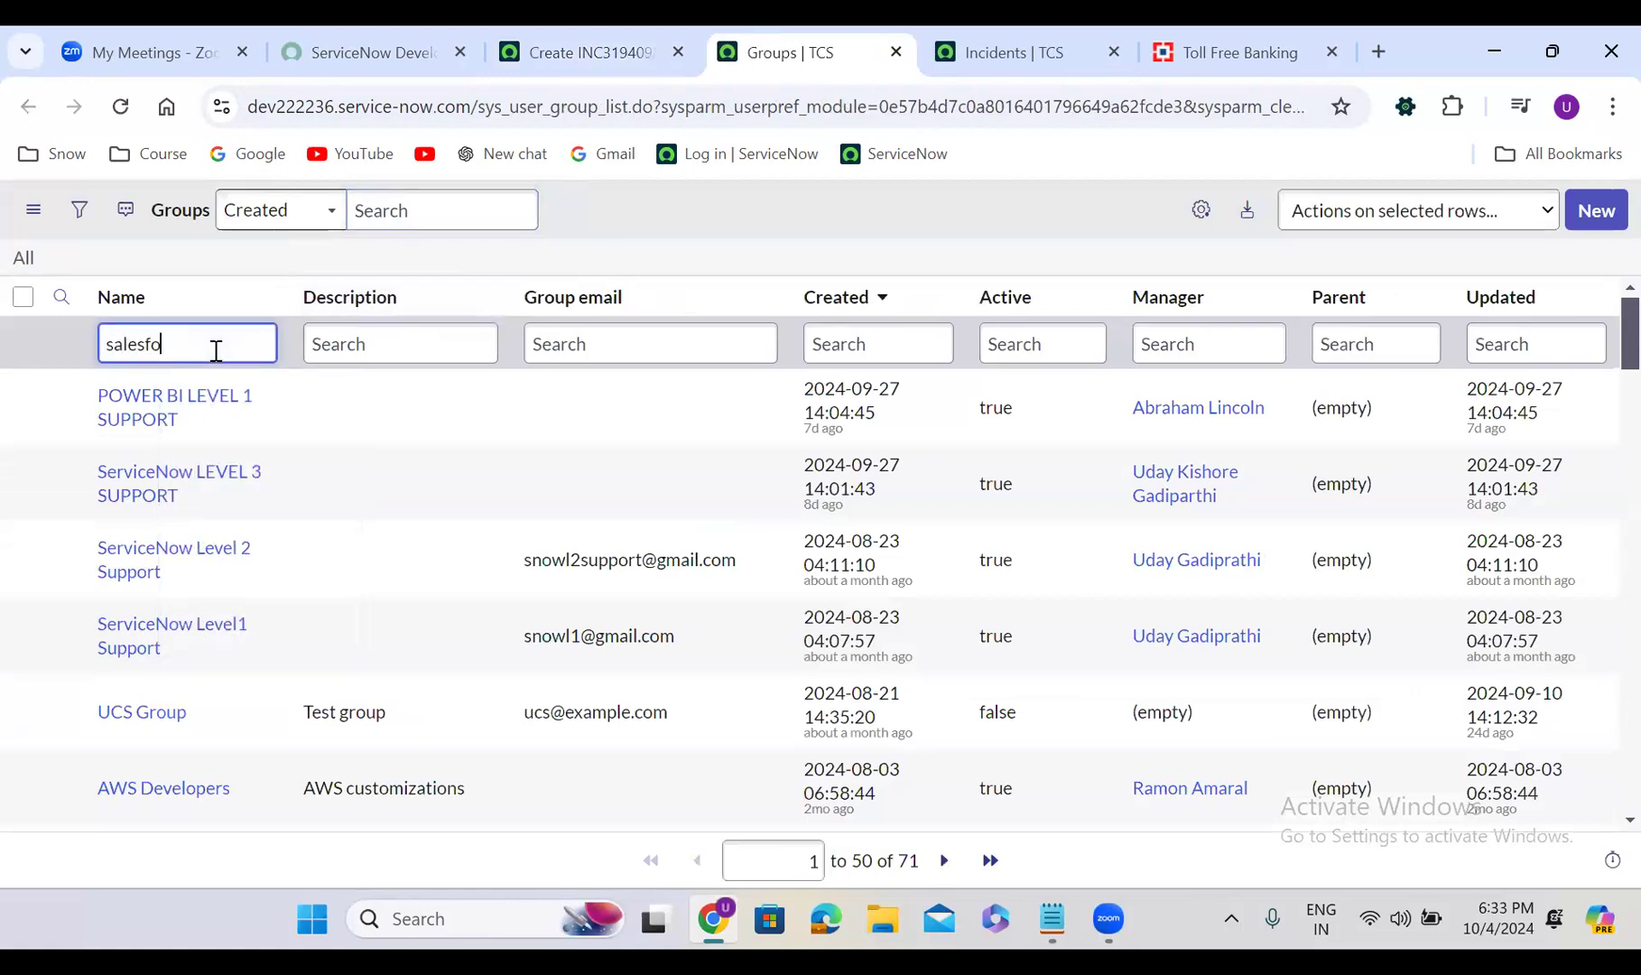
{"action": "type", "text": "rce deve"}
{"action": "key", "text": "Return"}
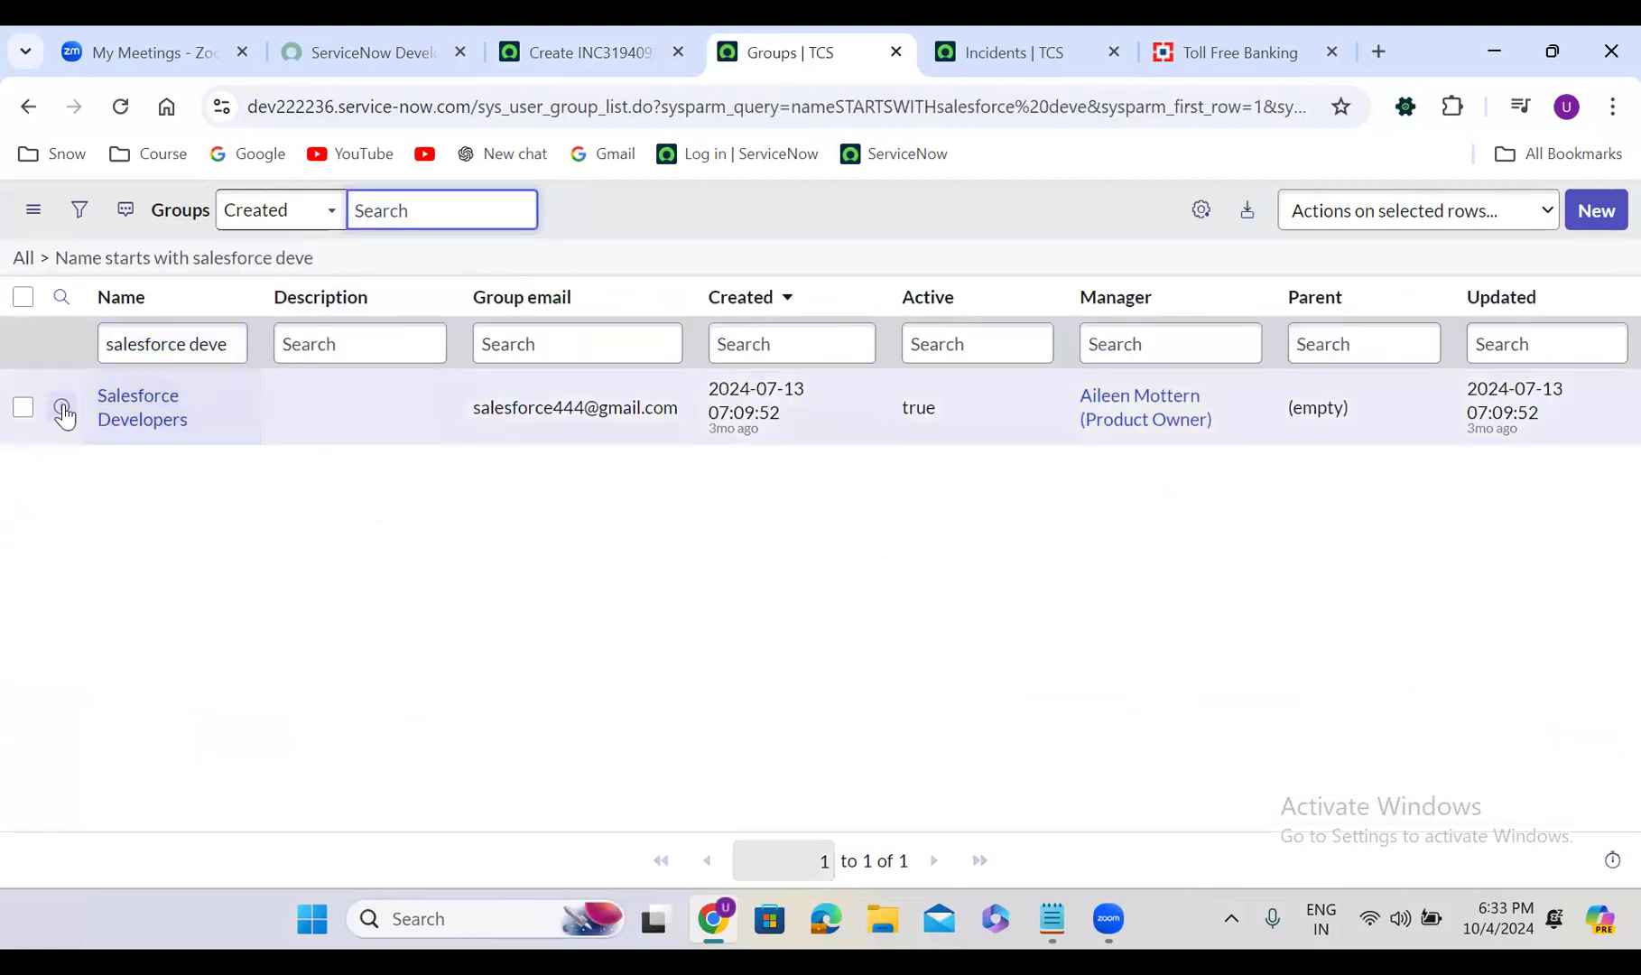
Open the Salesforce Developers group, review its eight members, and return to INC3194098
{"action": "right_click", "coordinate": [112, 417]}
{"action": "left_click", "coordinate": [194, 433]}
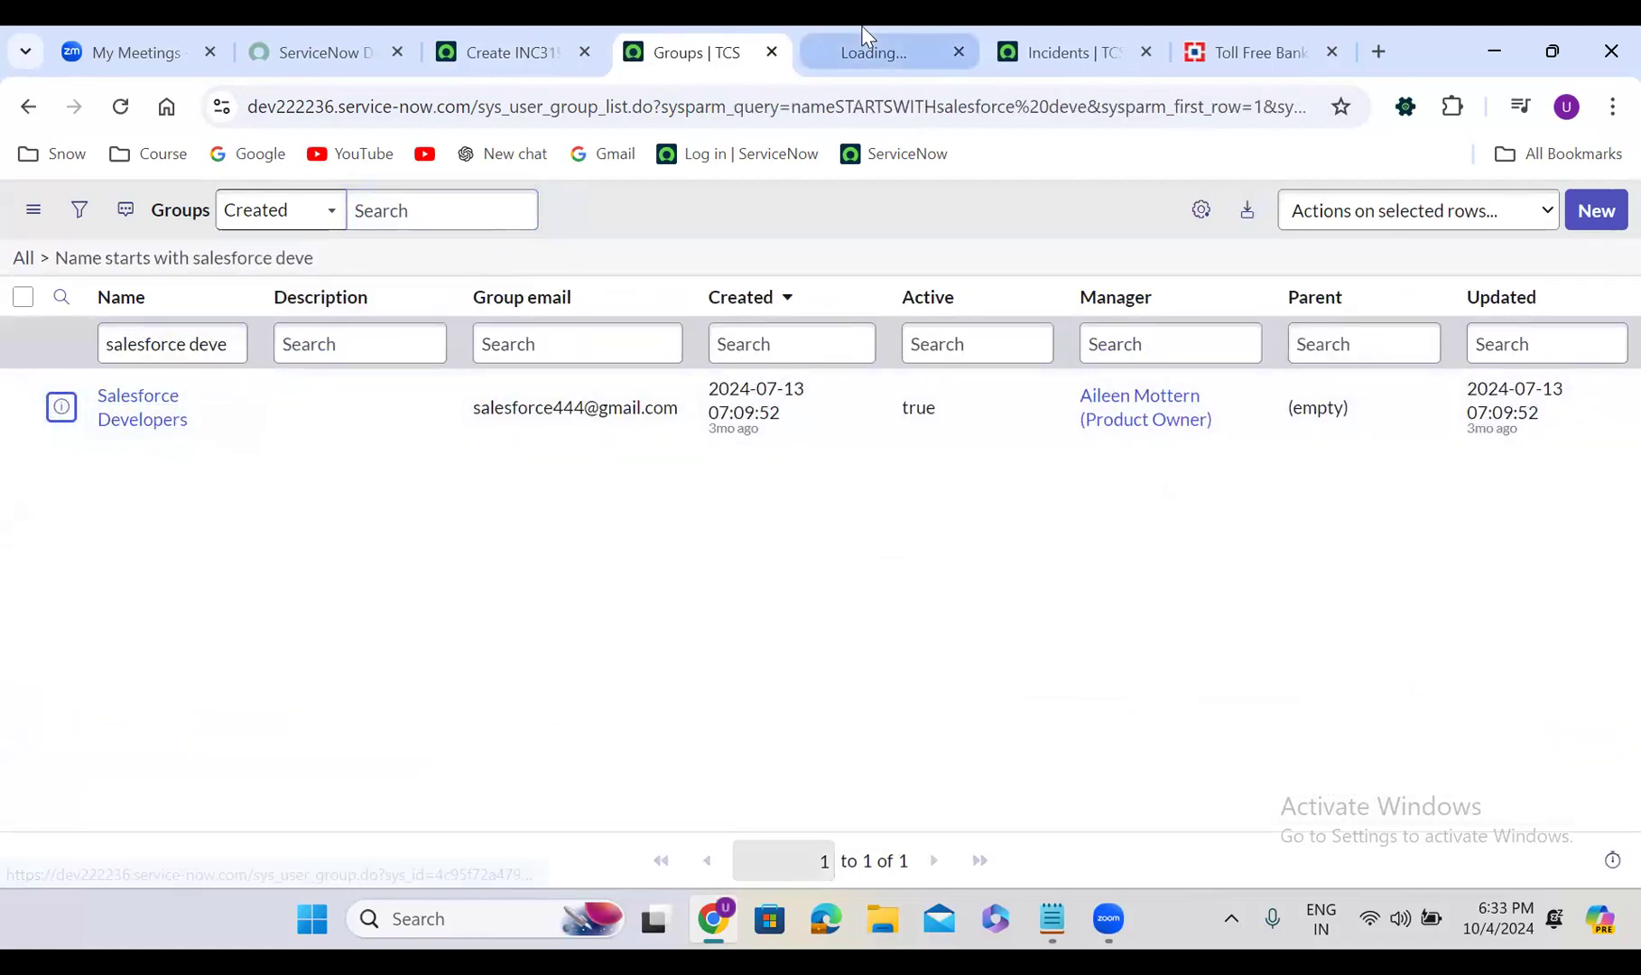
{"action": "left_click", "coordinate": [867, 52]}
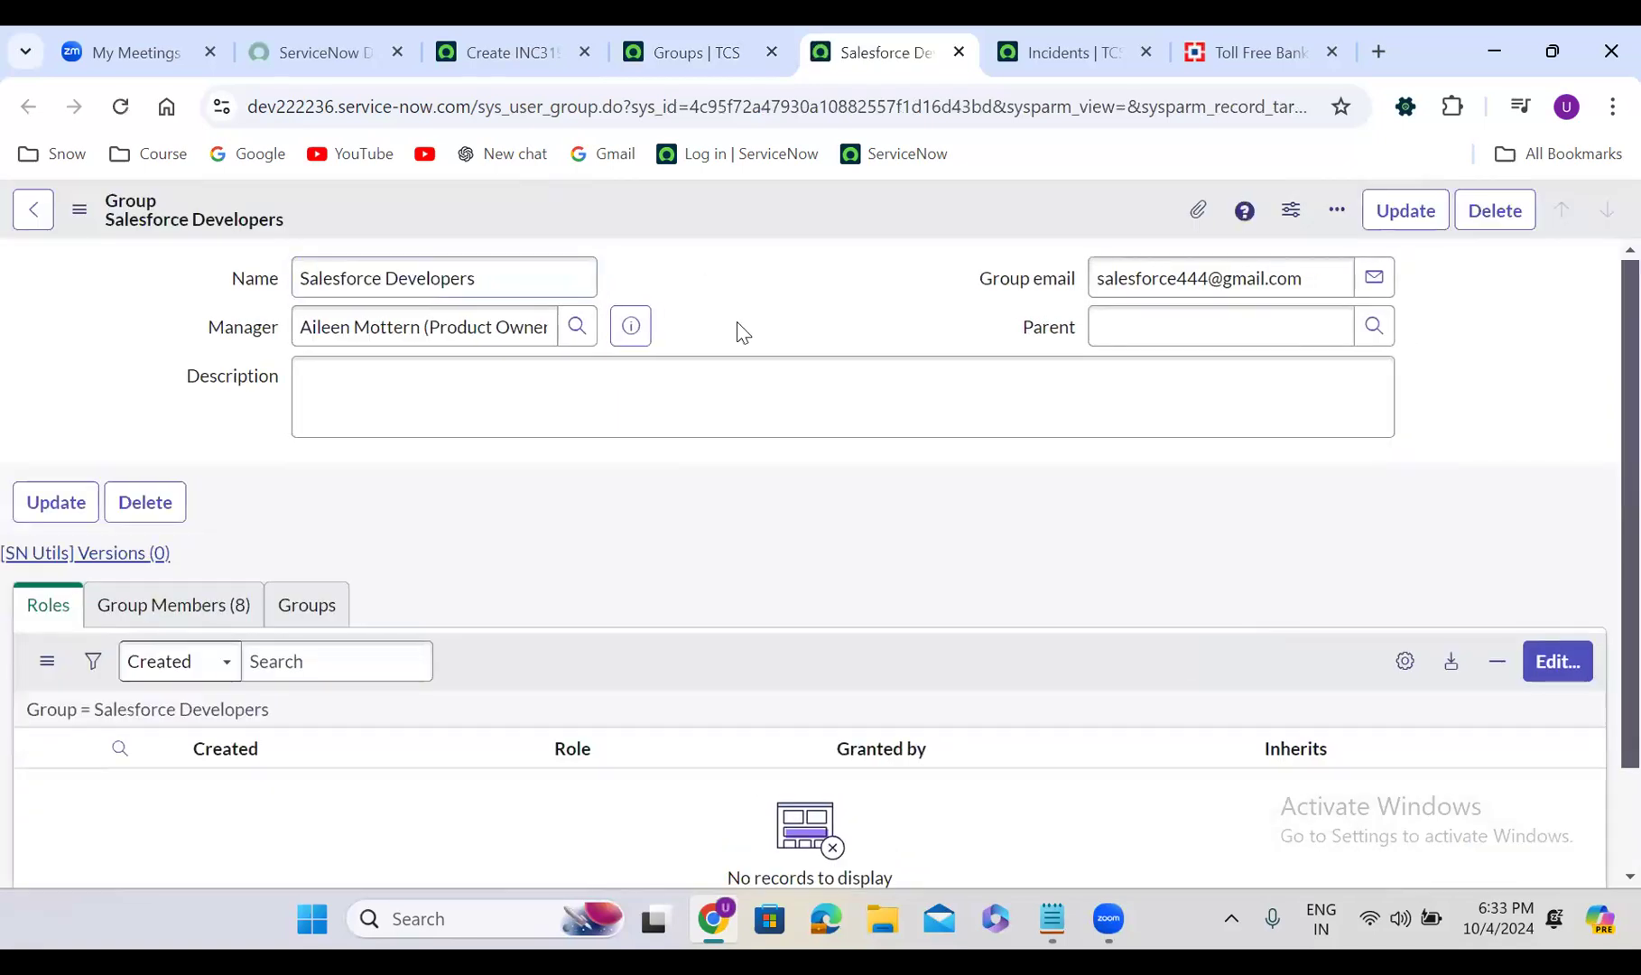
{"action": "left_click", "coordinate": [216, 605]}
{"action": "scroll", "coordinate": [567, 530], "scroll_direction": "down", "scroll_amount": 3}
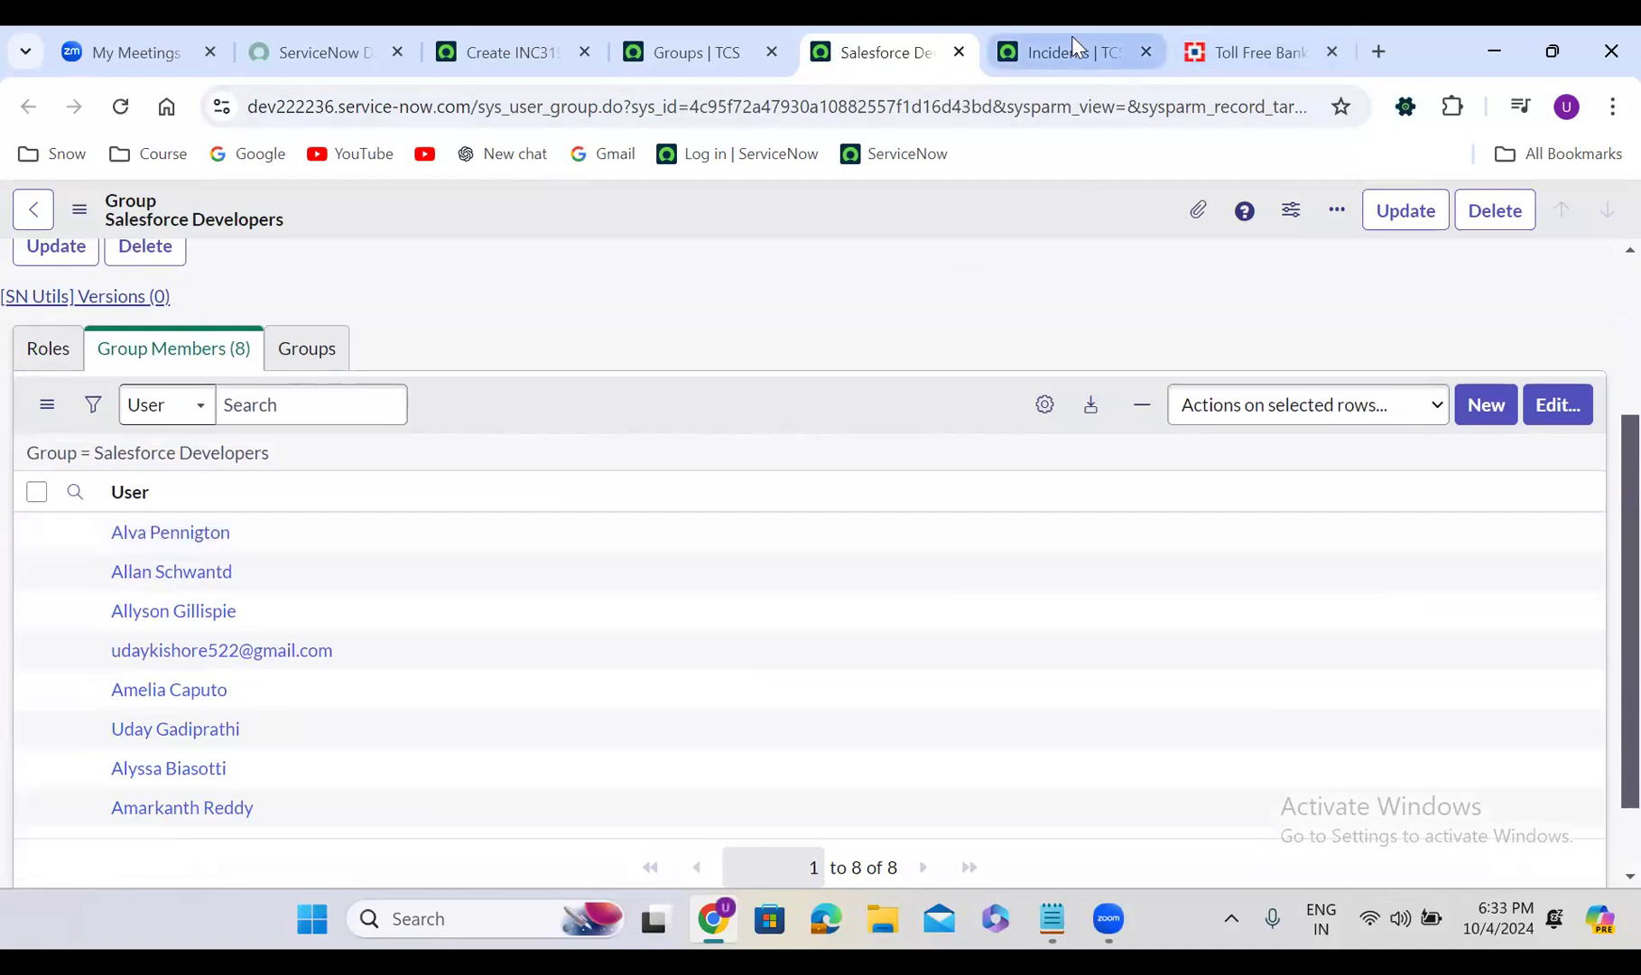
{"action": "left_click", "coordinate": [551, 36]}
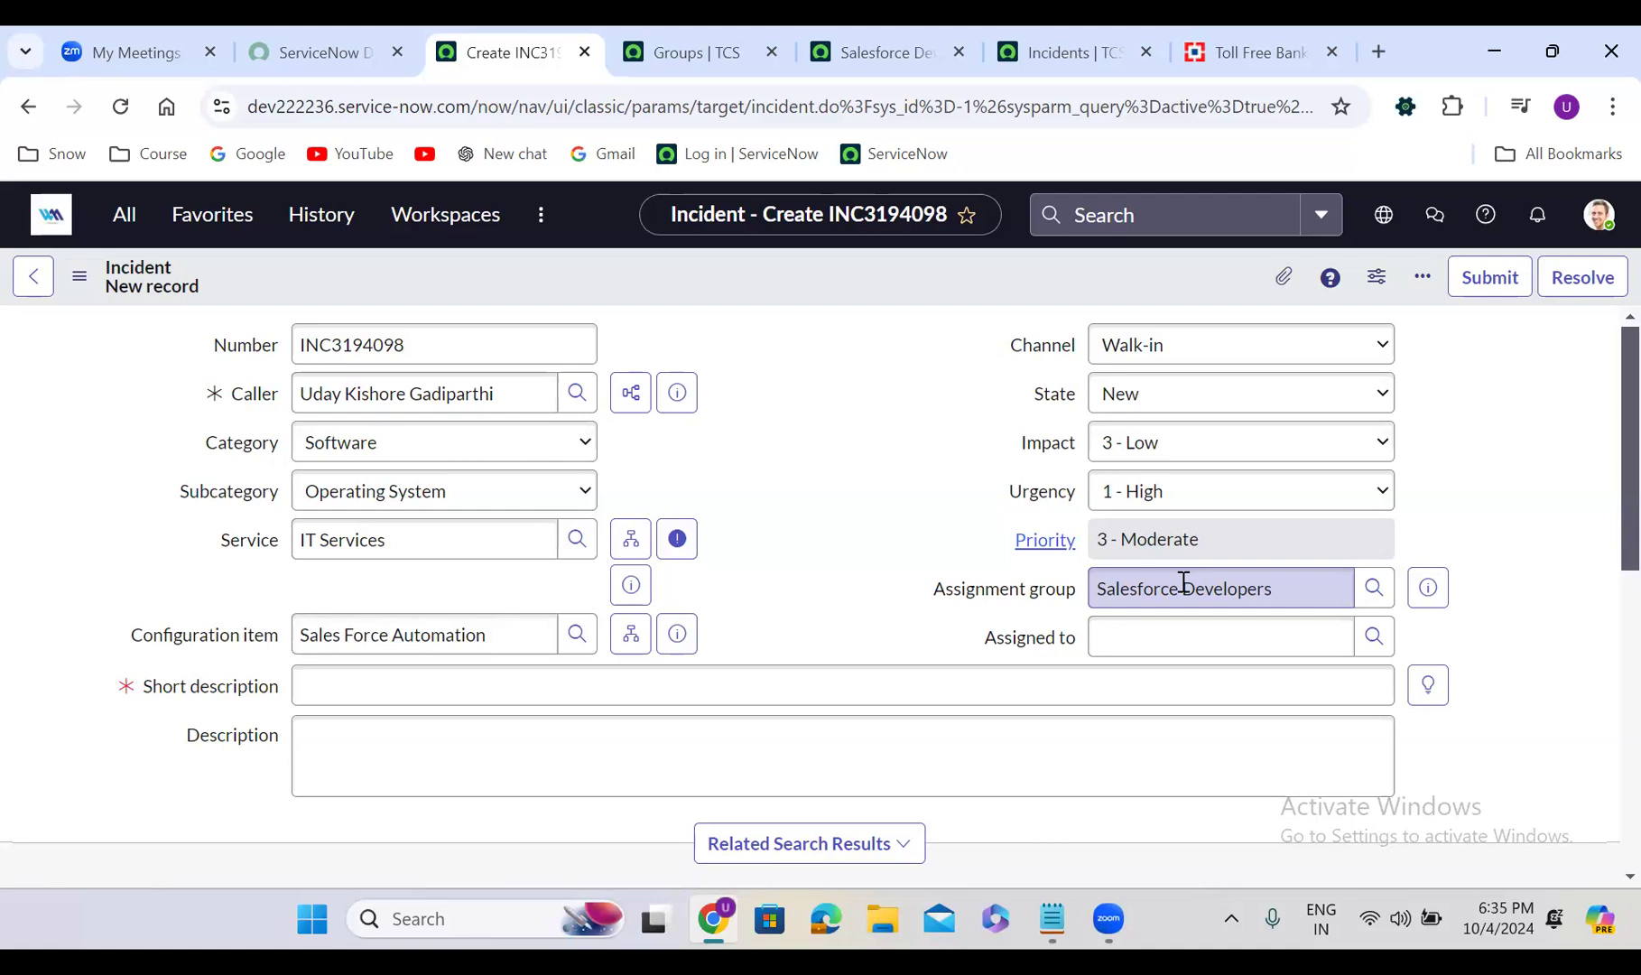
{"action": "left_click", "coordinate": [1370, 639]}
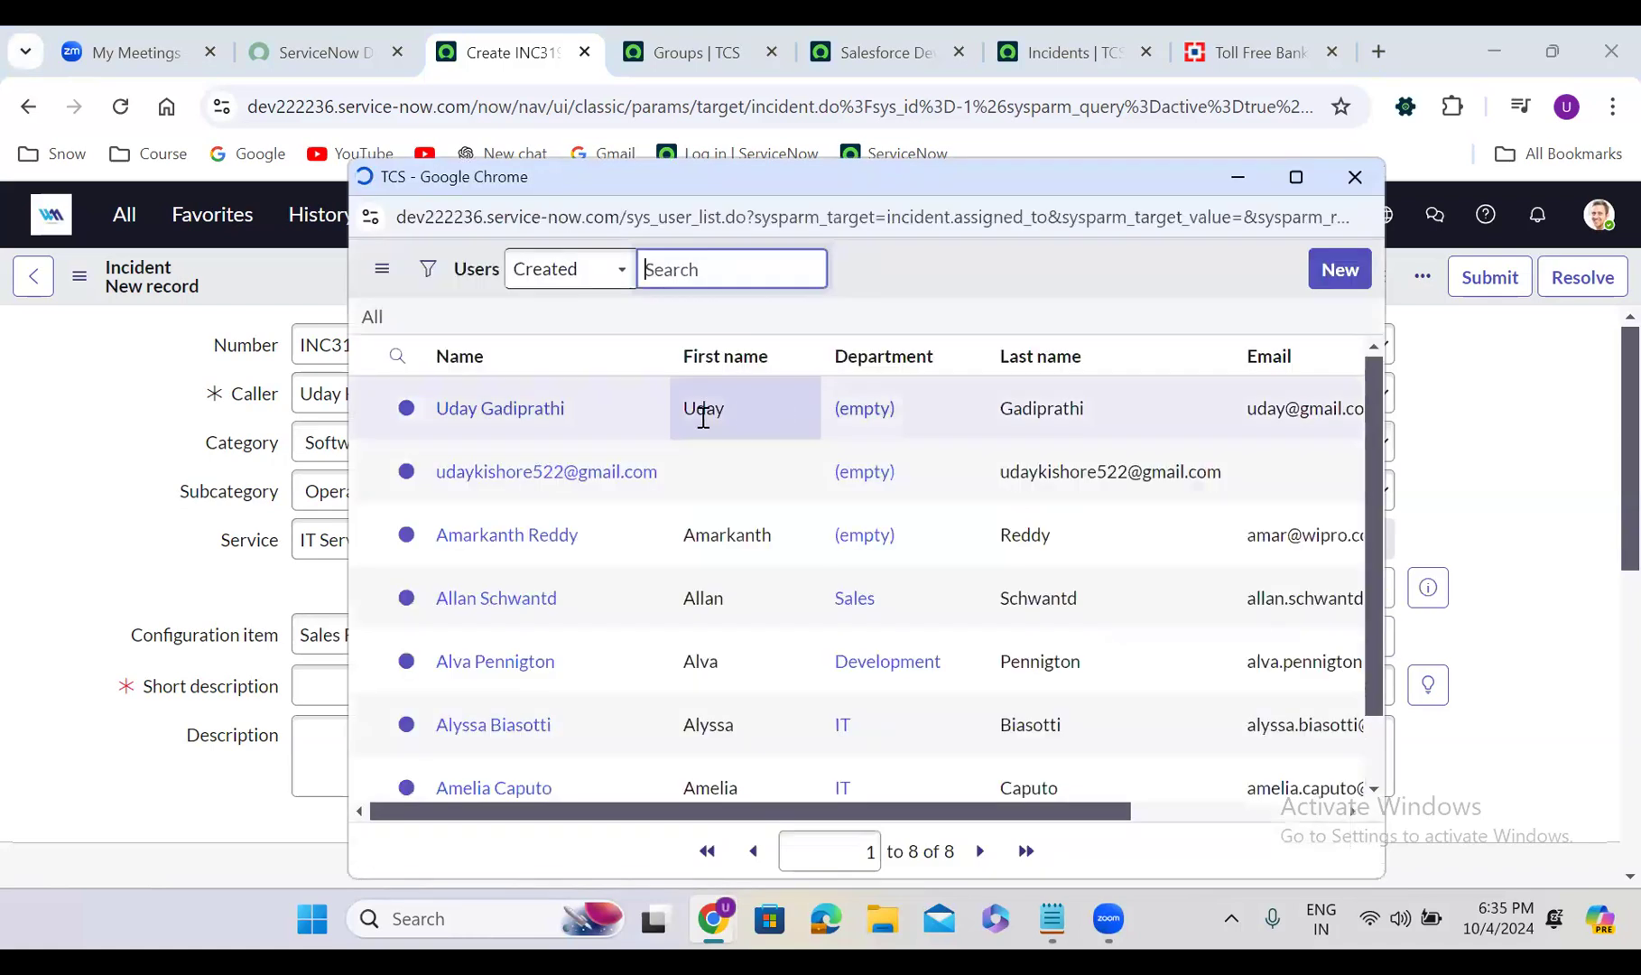
{"action": "left_click", "coordinate": [501, 455]}
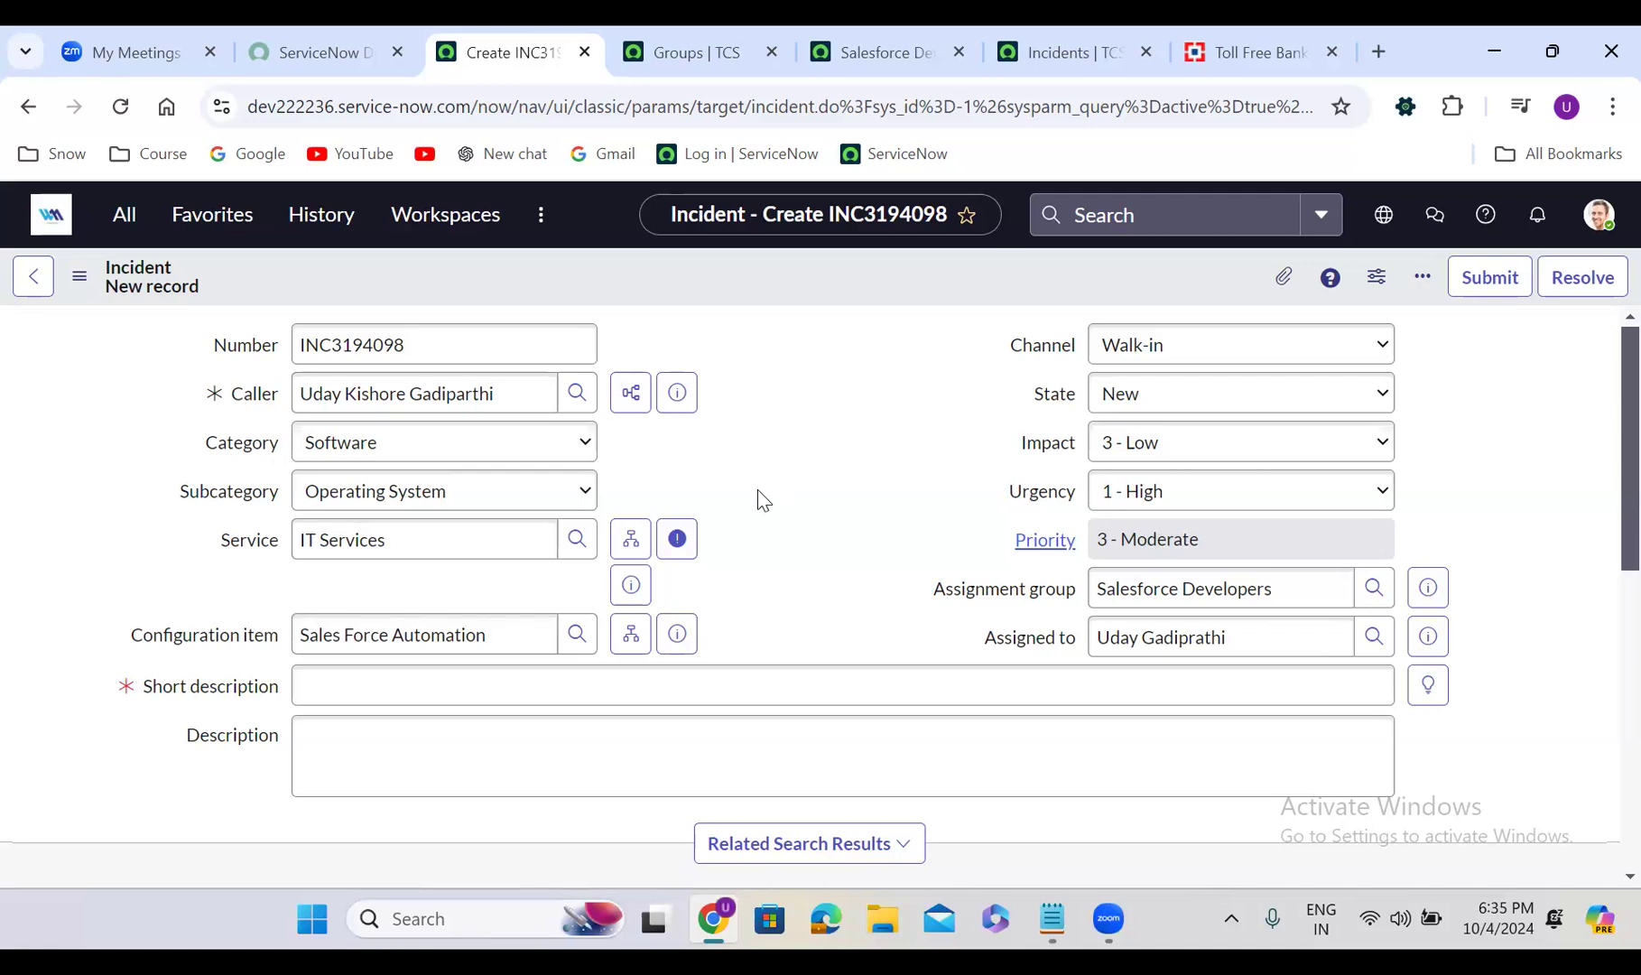
{"action": "scroll", "coordinate": [757, 490], "scroll_direction": "down", "scroll_amount": 5}
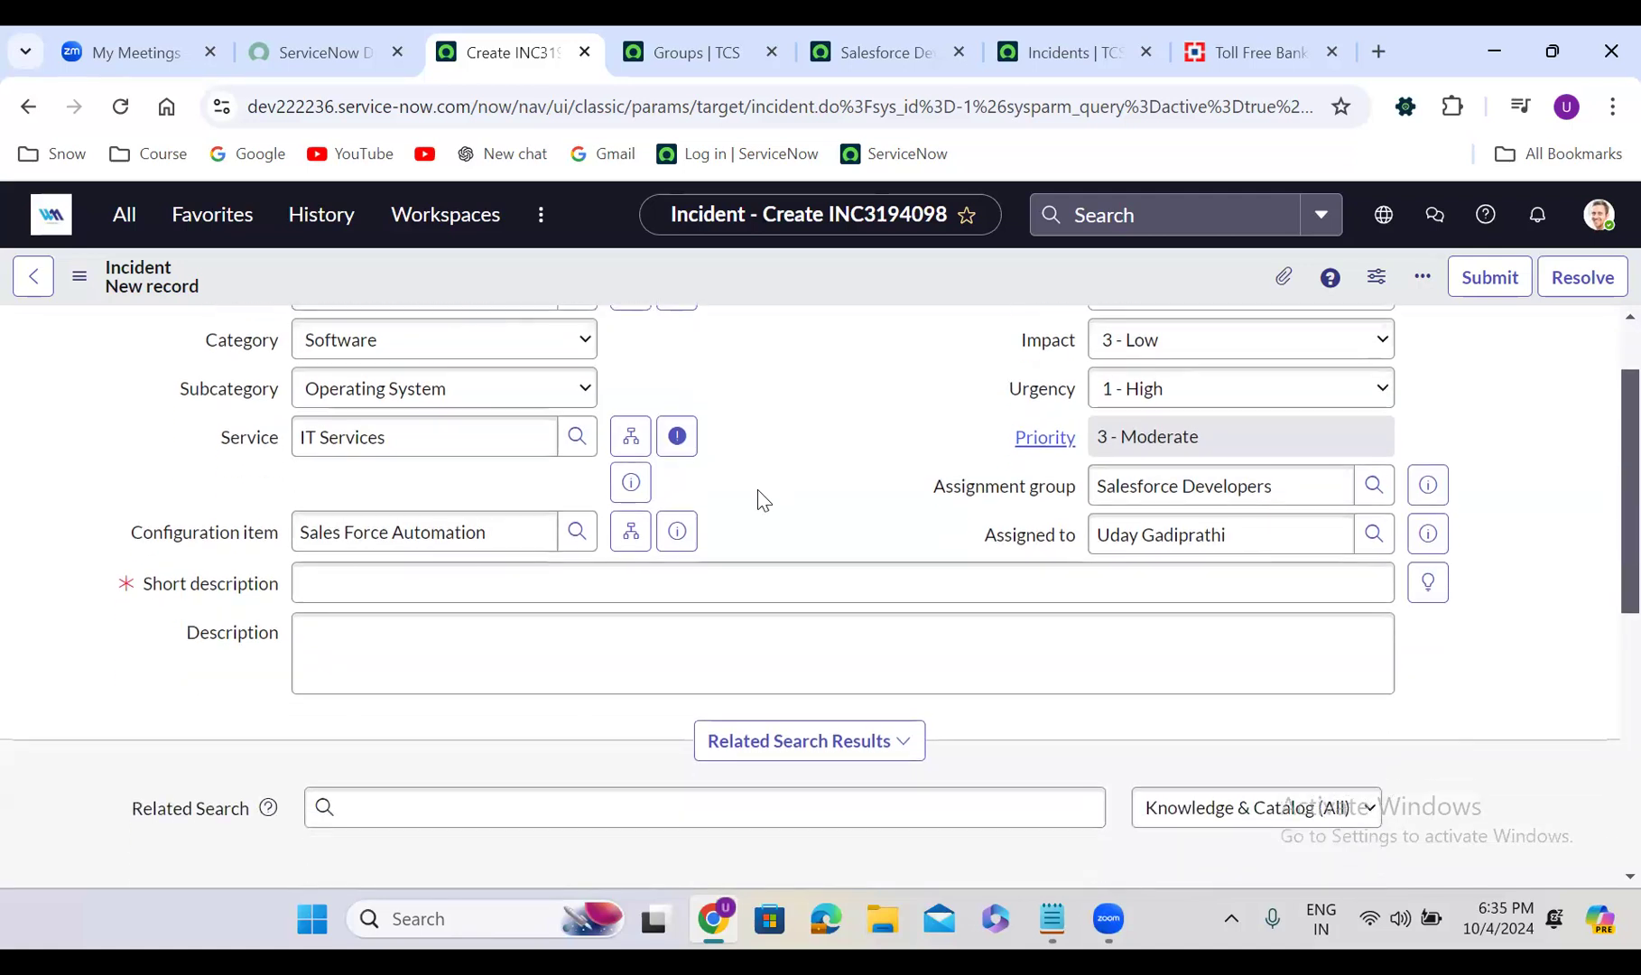
{"action": "scroll", "coordinate": [759, 489], "scroll_direction": "down", "scroll_amount": 2}
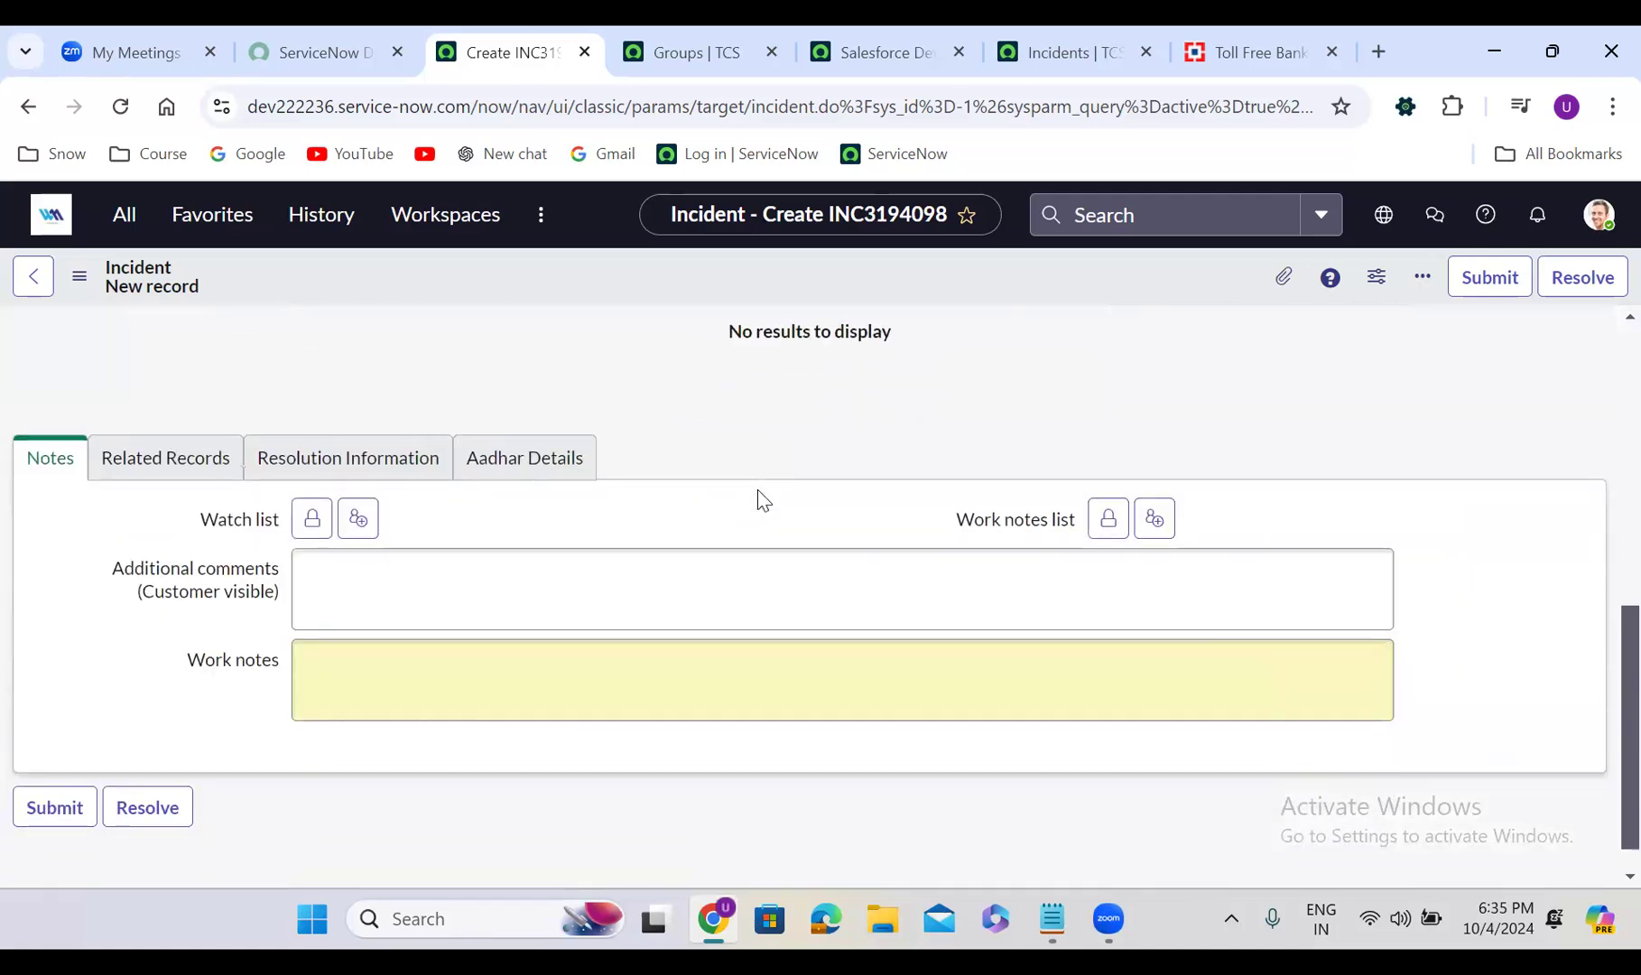
{"action": "scroll", "coordinate": [758, 490], "scroll_direction": "up", "scroll_amount": 5}
{"action": "triple_click", "coordinate": [1175, 435]}
{"action": "key", "text": "BackSpace"}
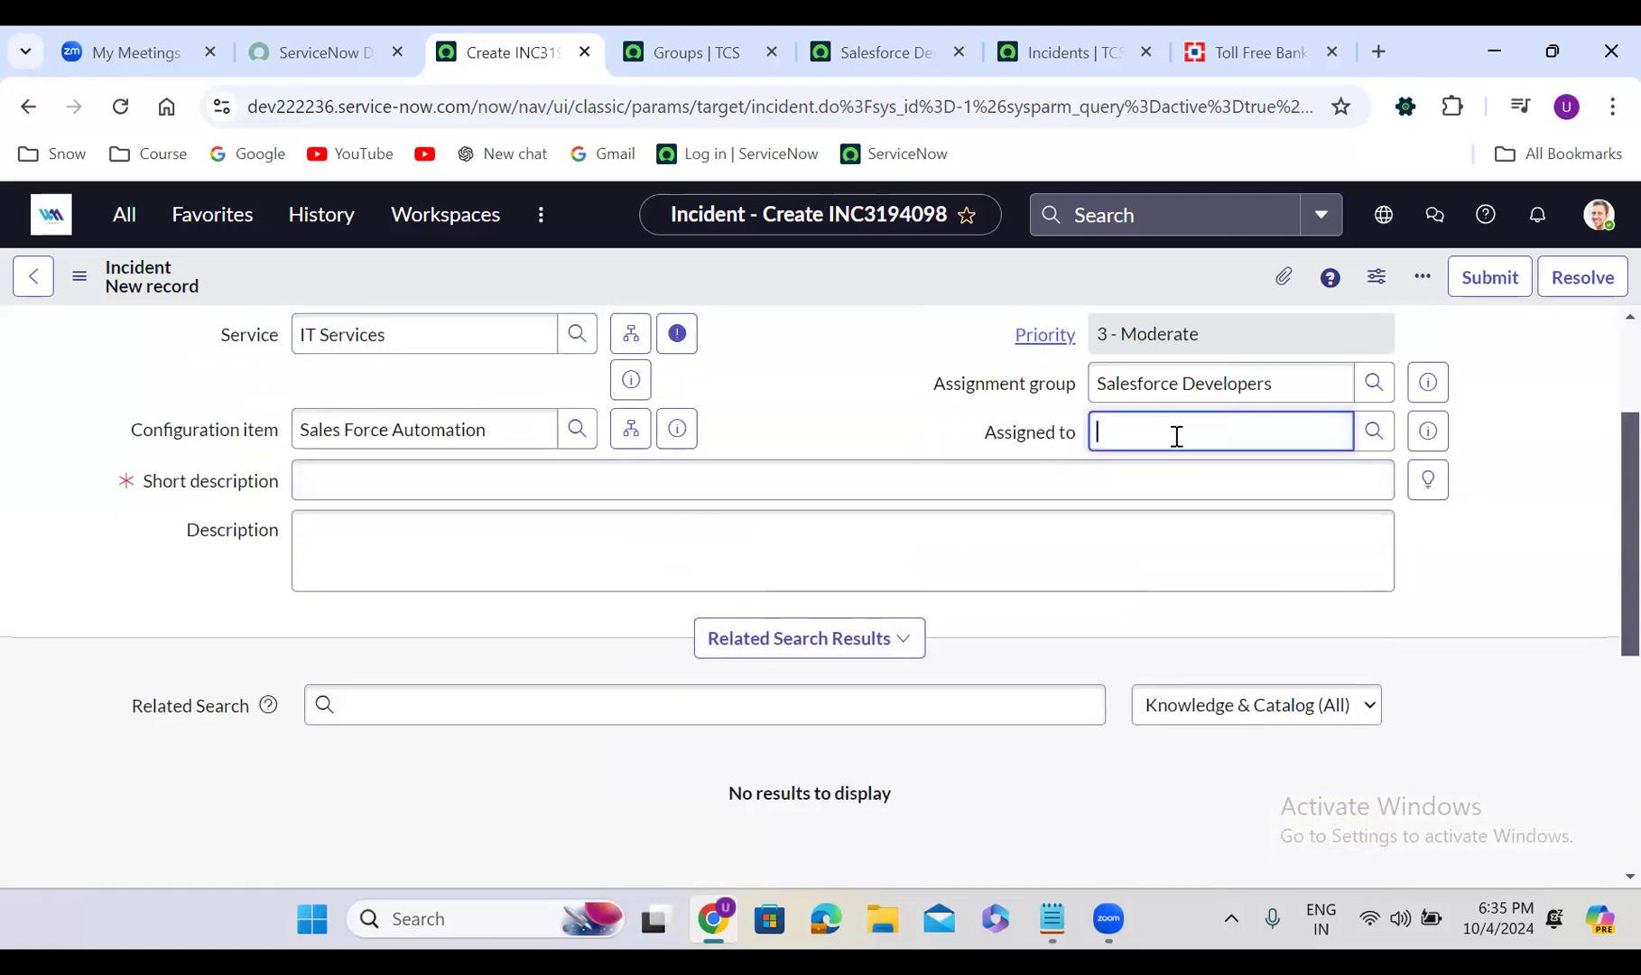
{"action": "left_click", "coordinate": [780, 417]}
{"action": "scroll", "coordinate": [782, 422], "scroll_direction": "up", "scroll_amount": 2}
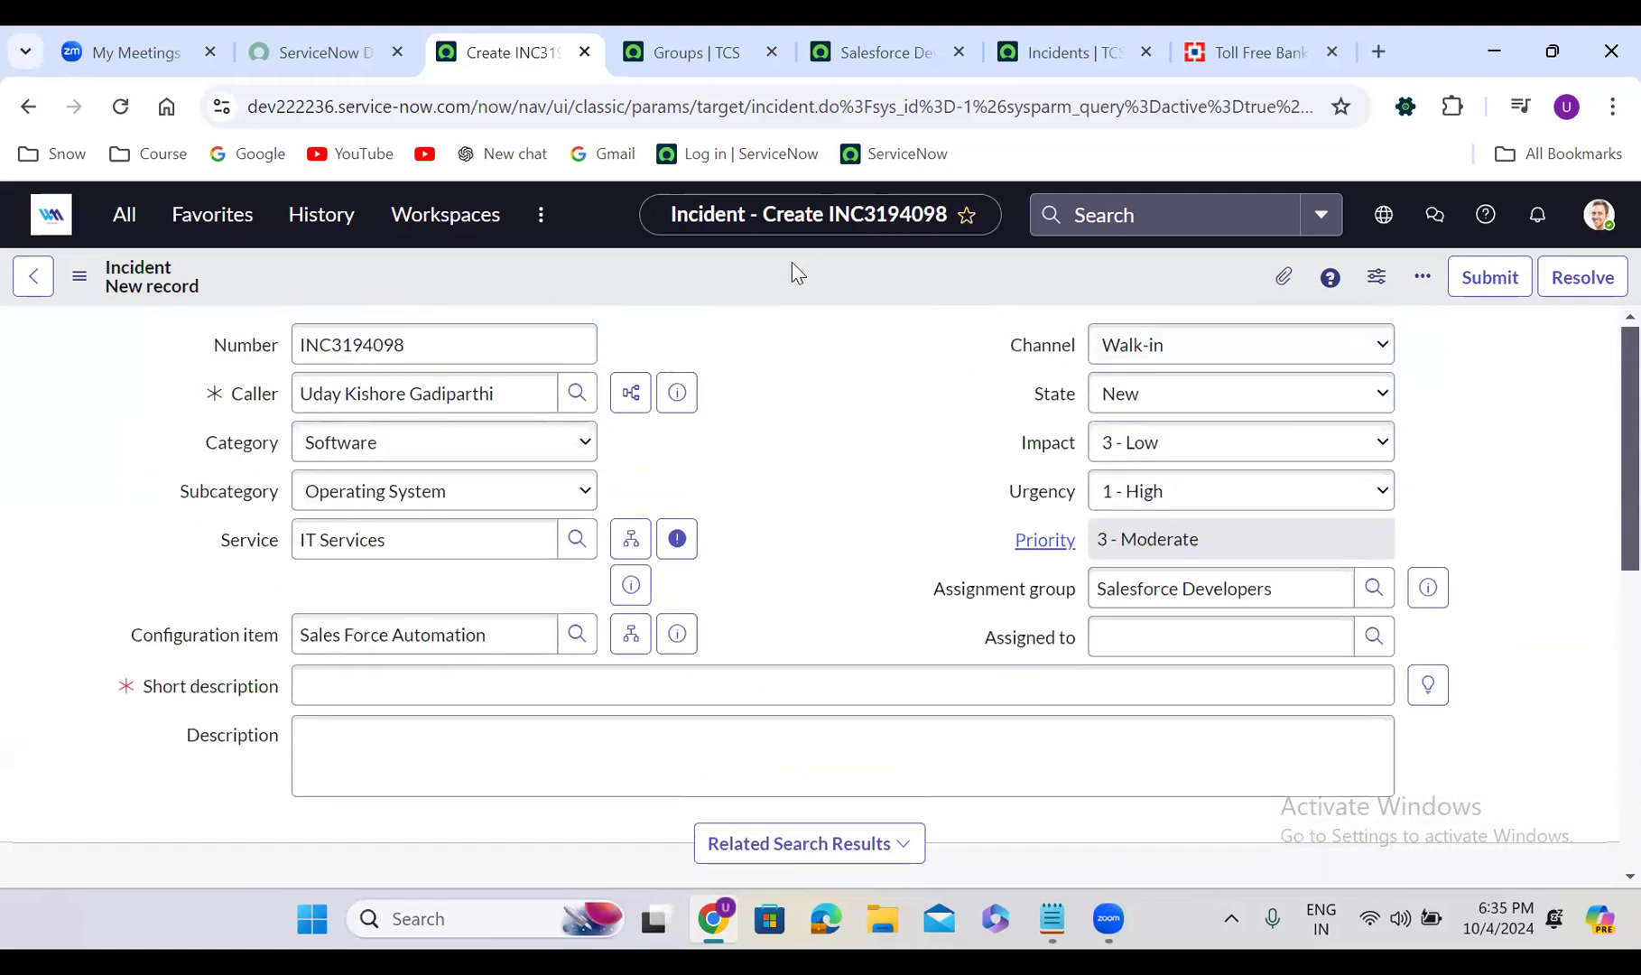
{"action": "left_click", "coordinate": [335, 673]}
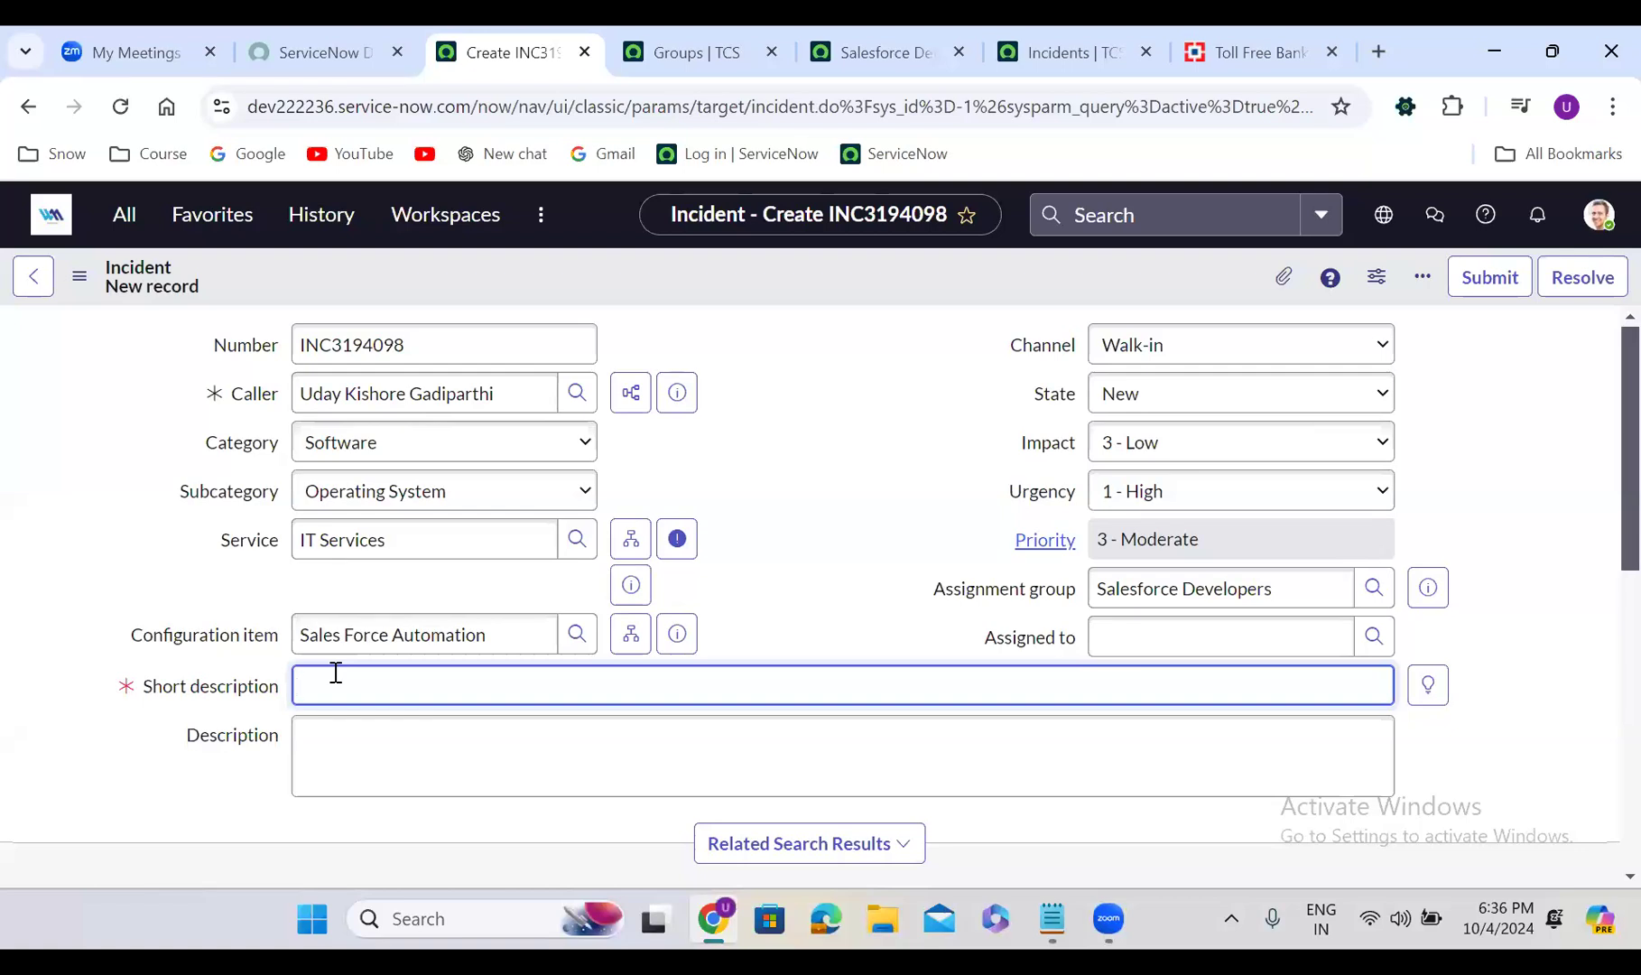
Enter 'Salesforce is not working' as the short description and paste it into Description
{"action": "type", "text": "Salesforce is not working"}
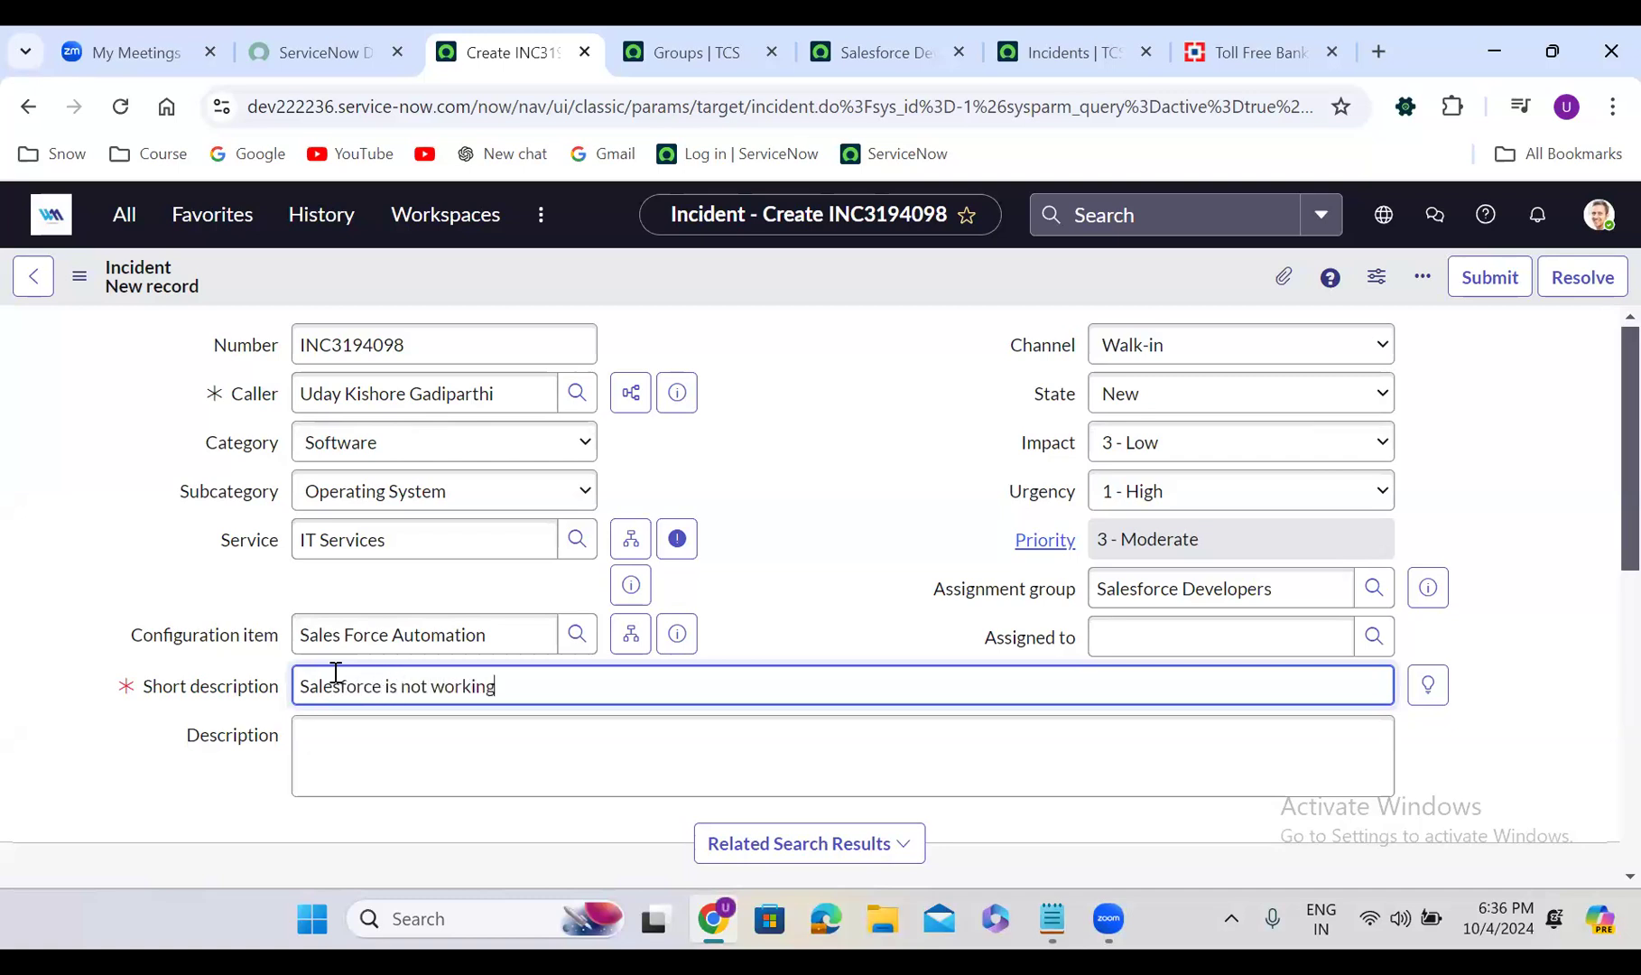
{"action": "left_click", "coordinate": [394, 746]}
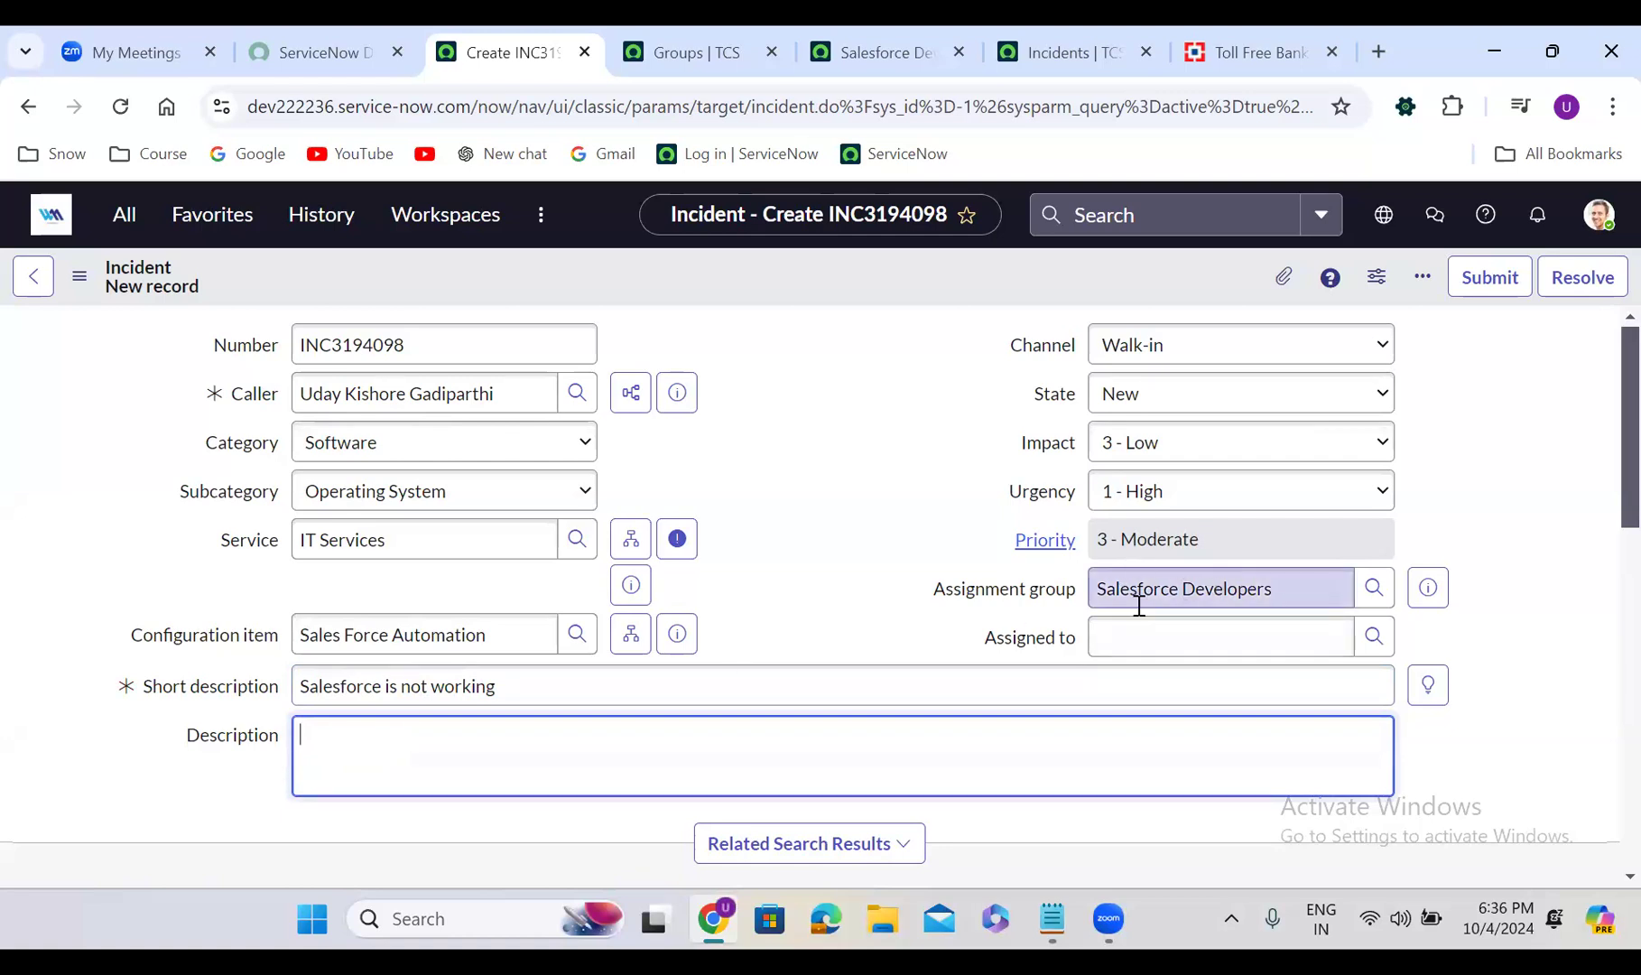
{"action": "triple_click", "coordinate": [508, 691]}
{"action": "key", "text": "ctrl+c"}
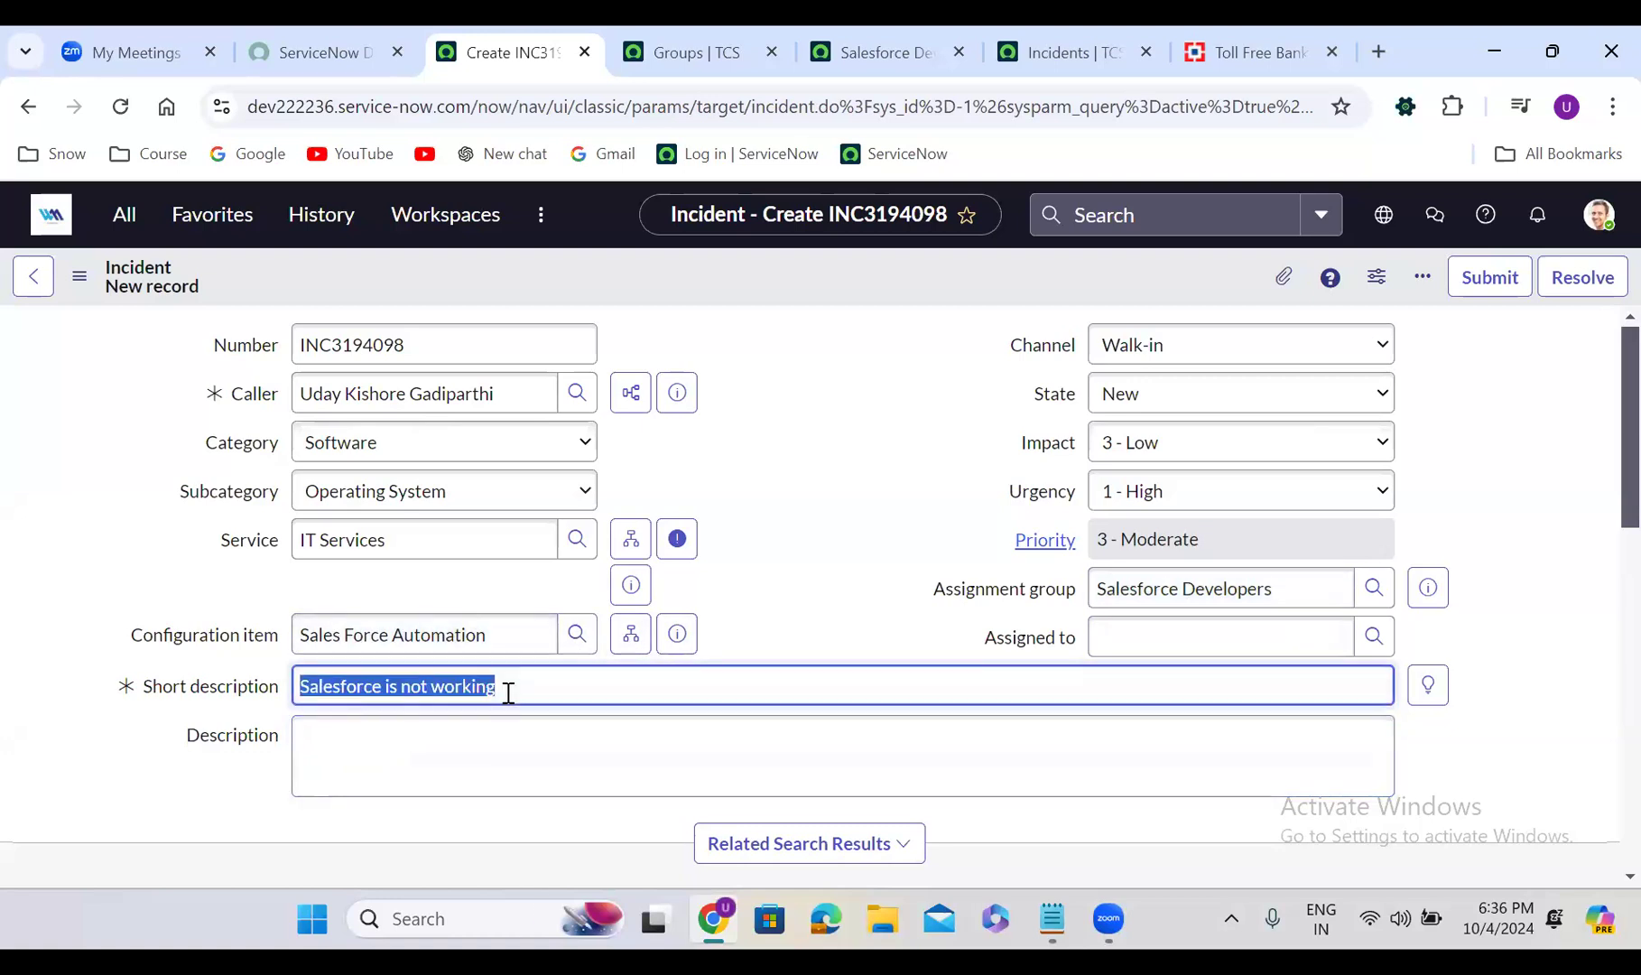
{"action": "left_click", "coordinate": [481, 747]}
{"action": "key", "text": "ctrl+v"}
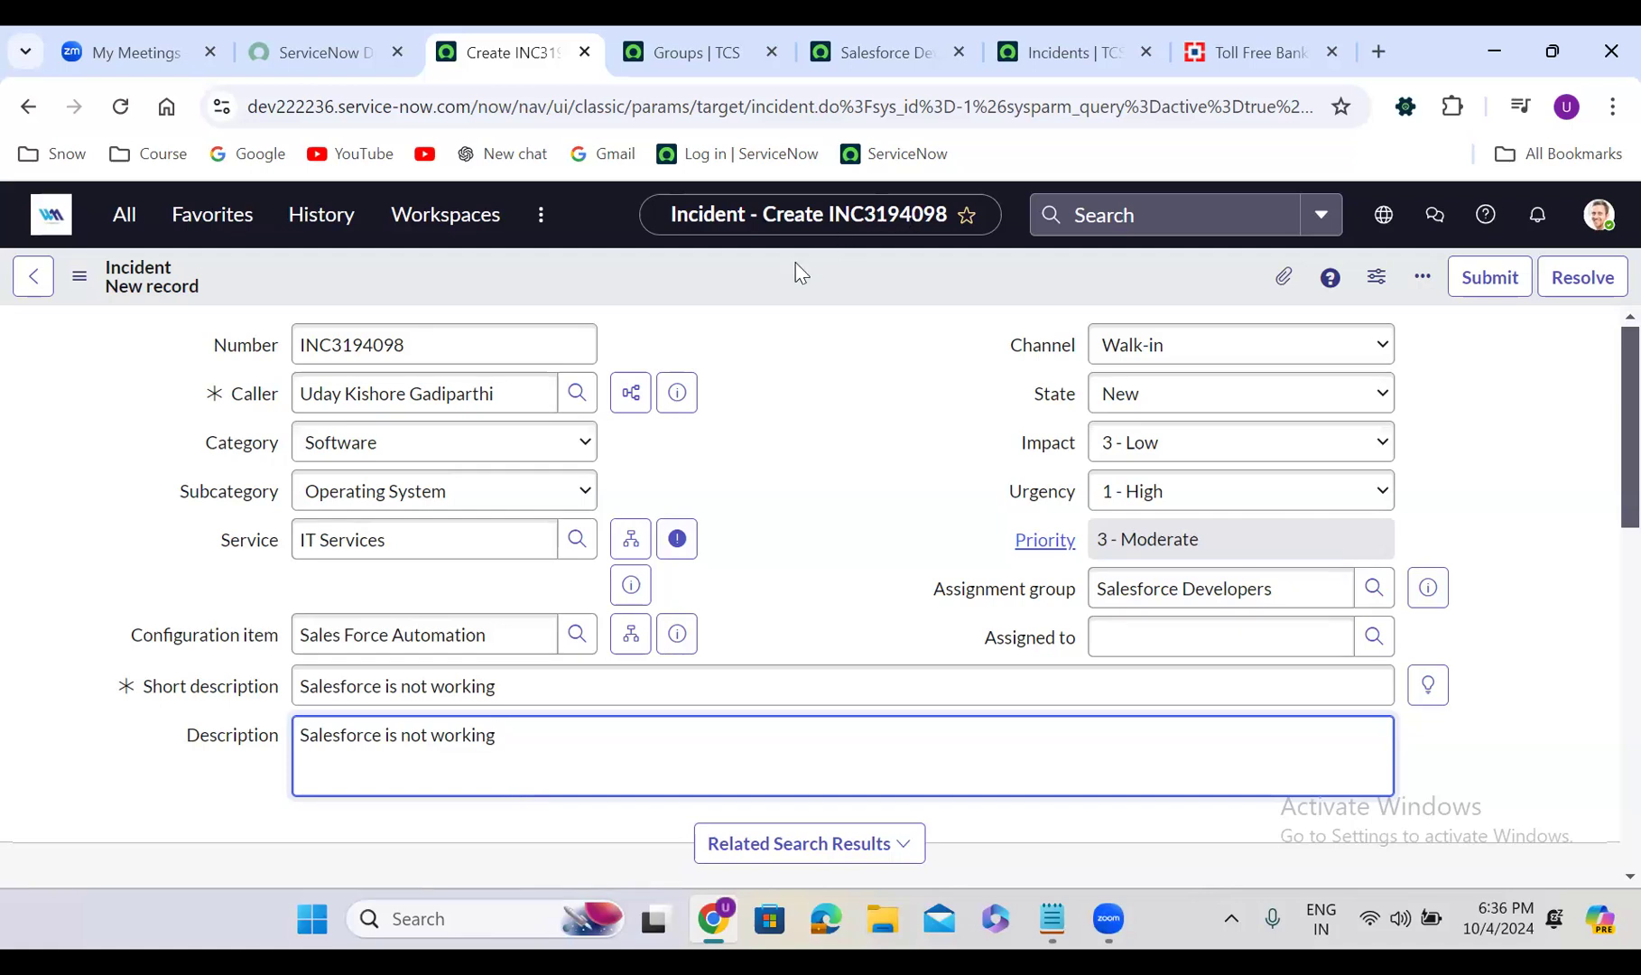
{"action": "left_click", "coordinate": [758, 287]}
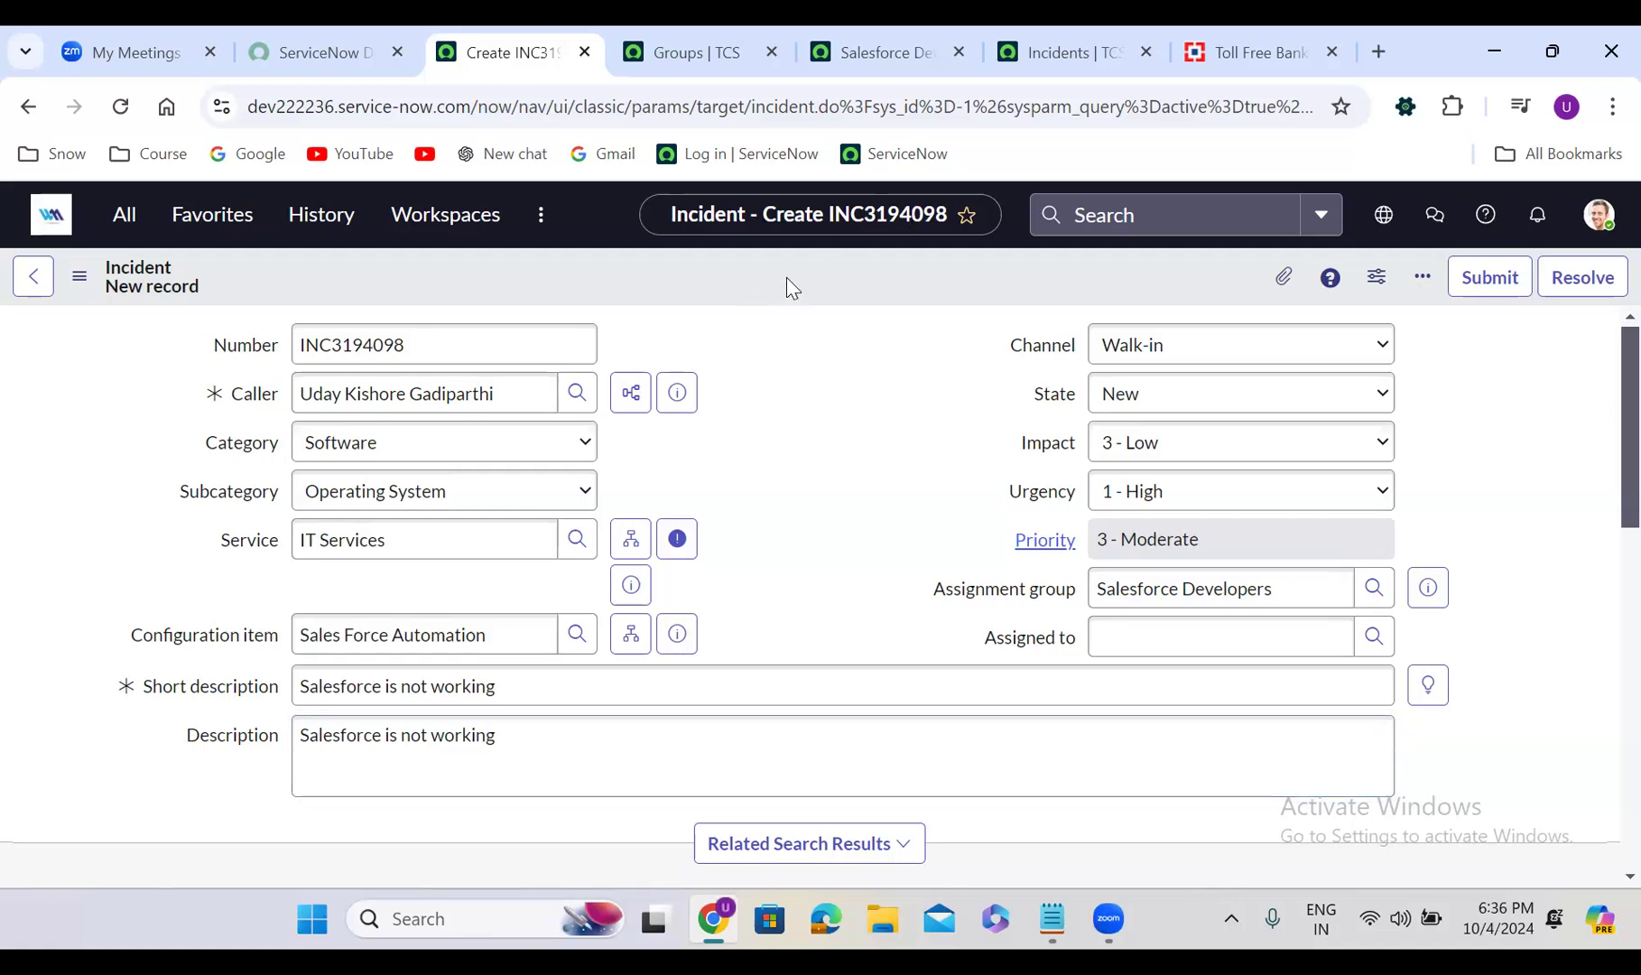
Save the incident from the form header menu, staying on the record
{"action": "right_click", "coordinate": [787, 277]}
{"action": "left_click", "coordinate": [847, 298]}
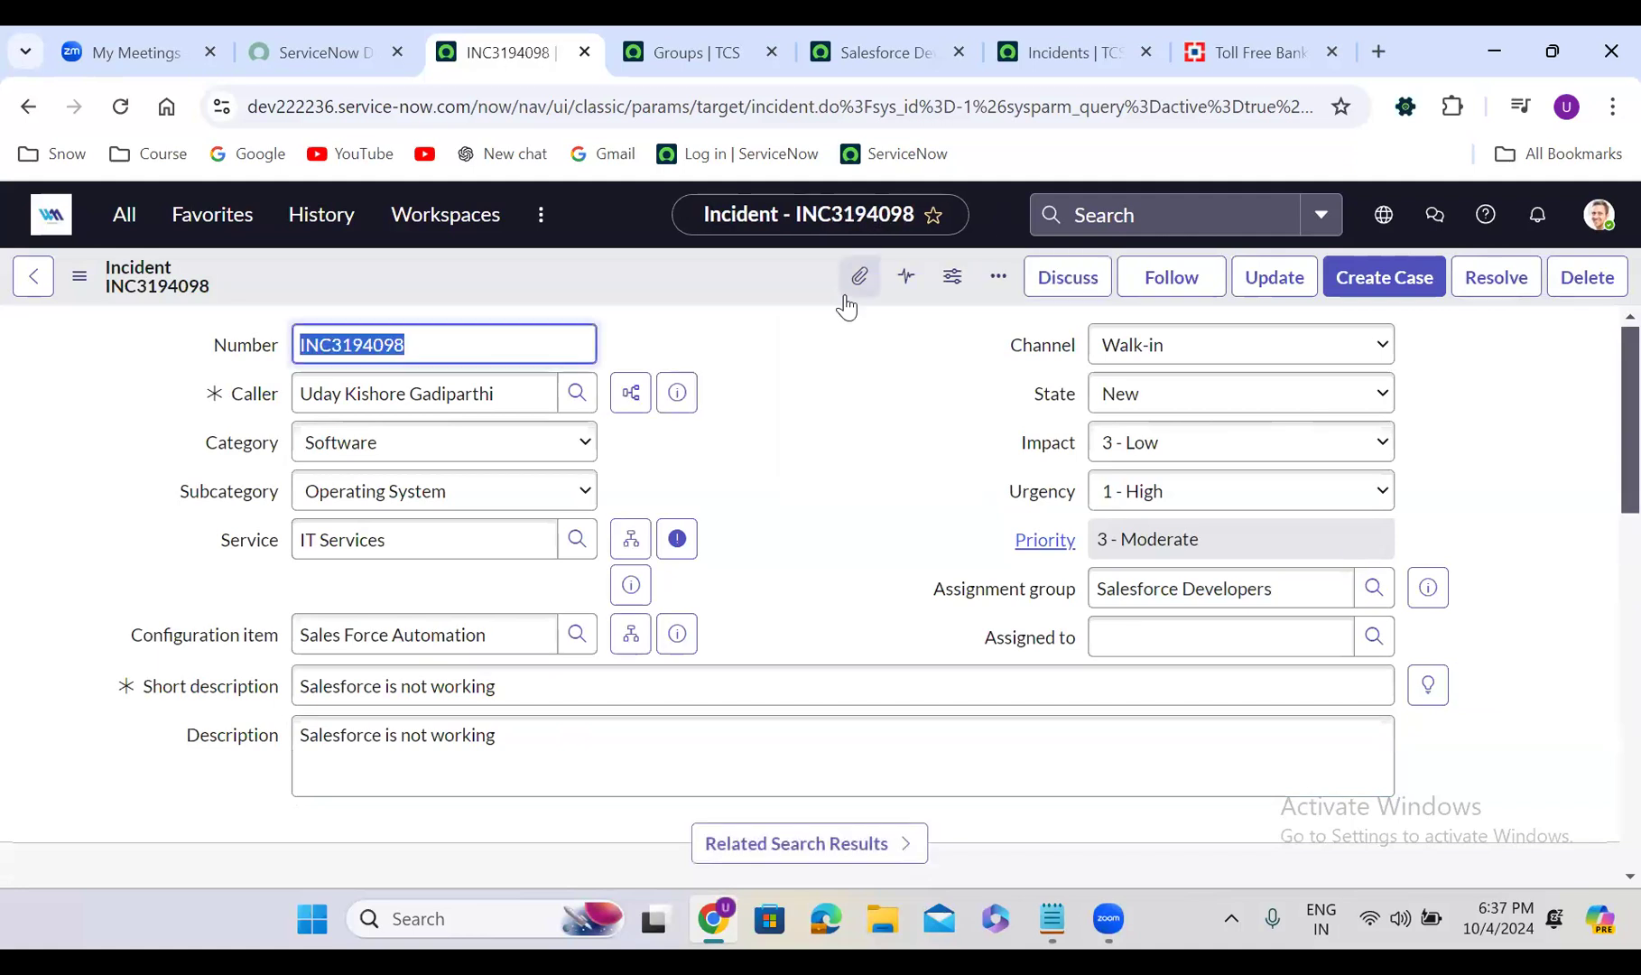
{"action": "right_click", "coordinate": [707, 272]}
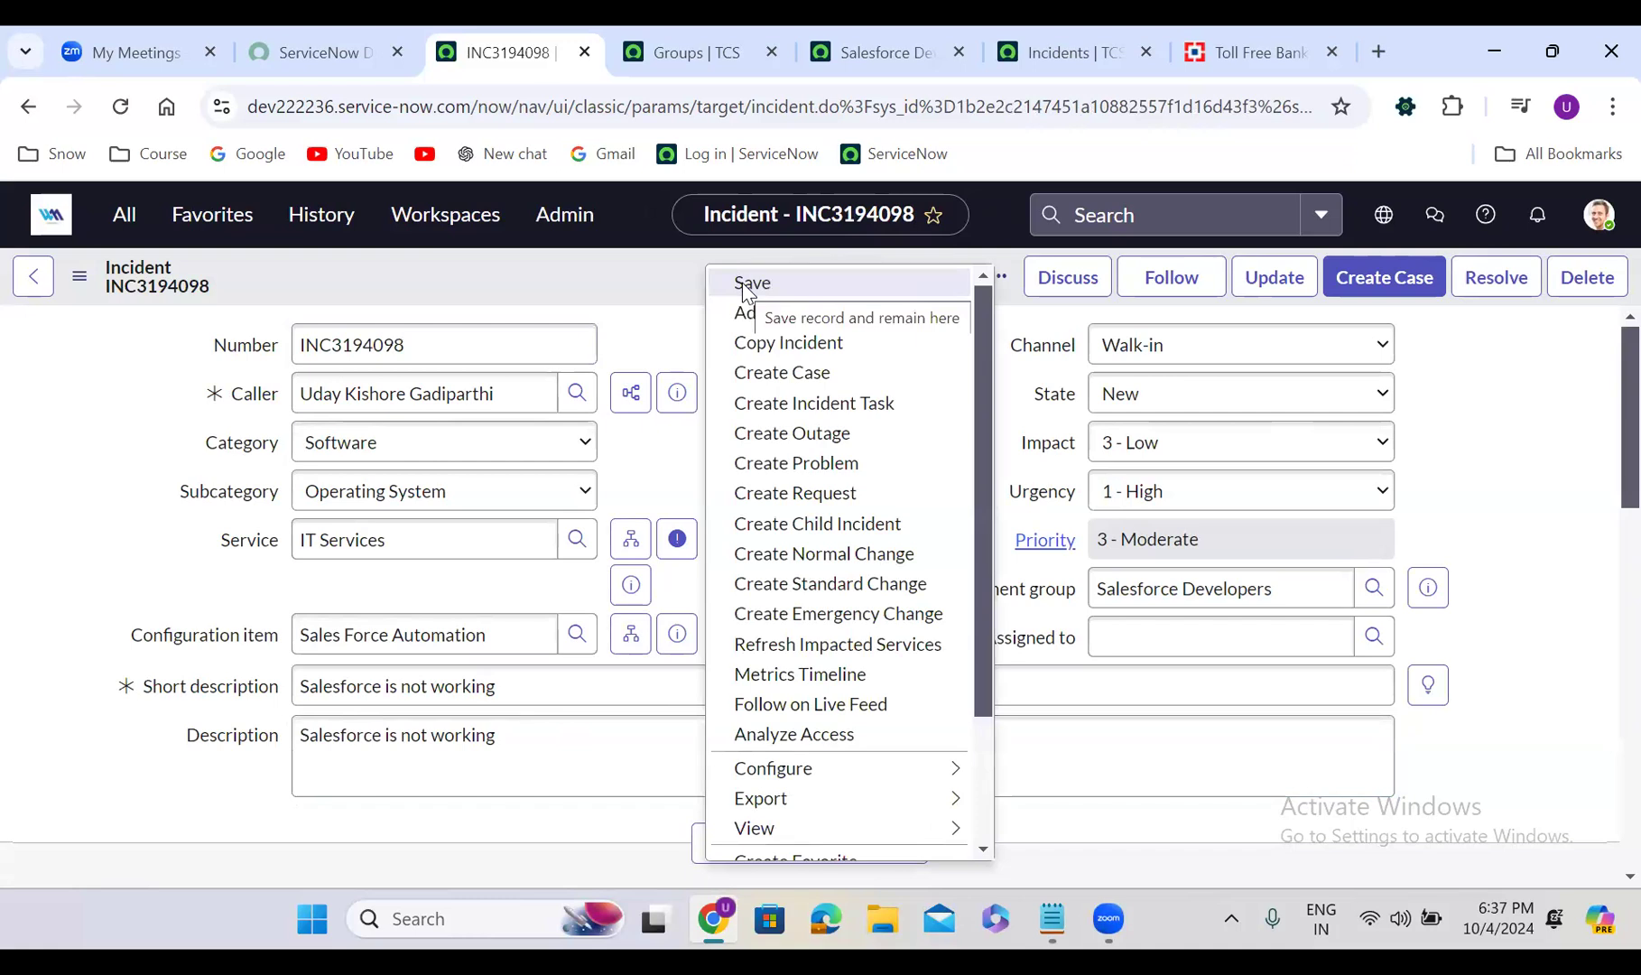
{"action": "left_click", "coordinate": [656, 310]}
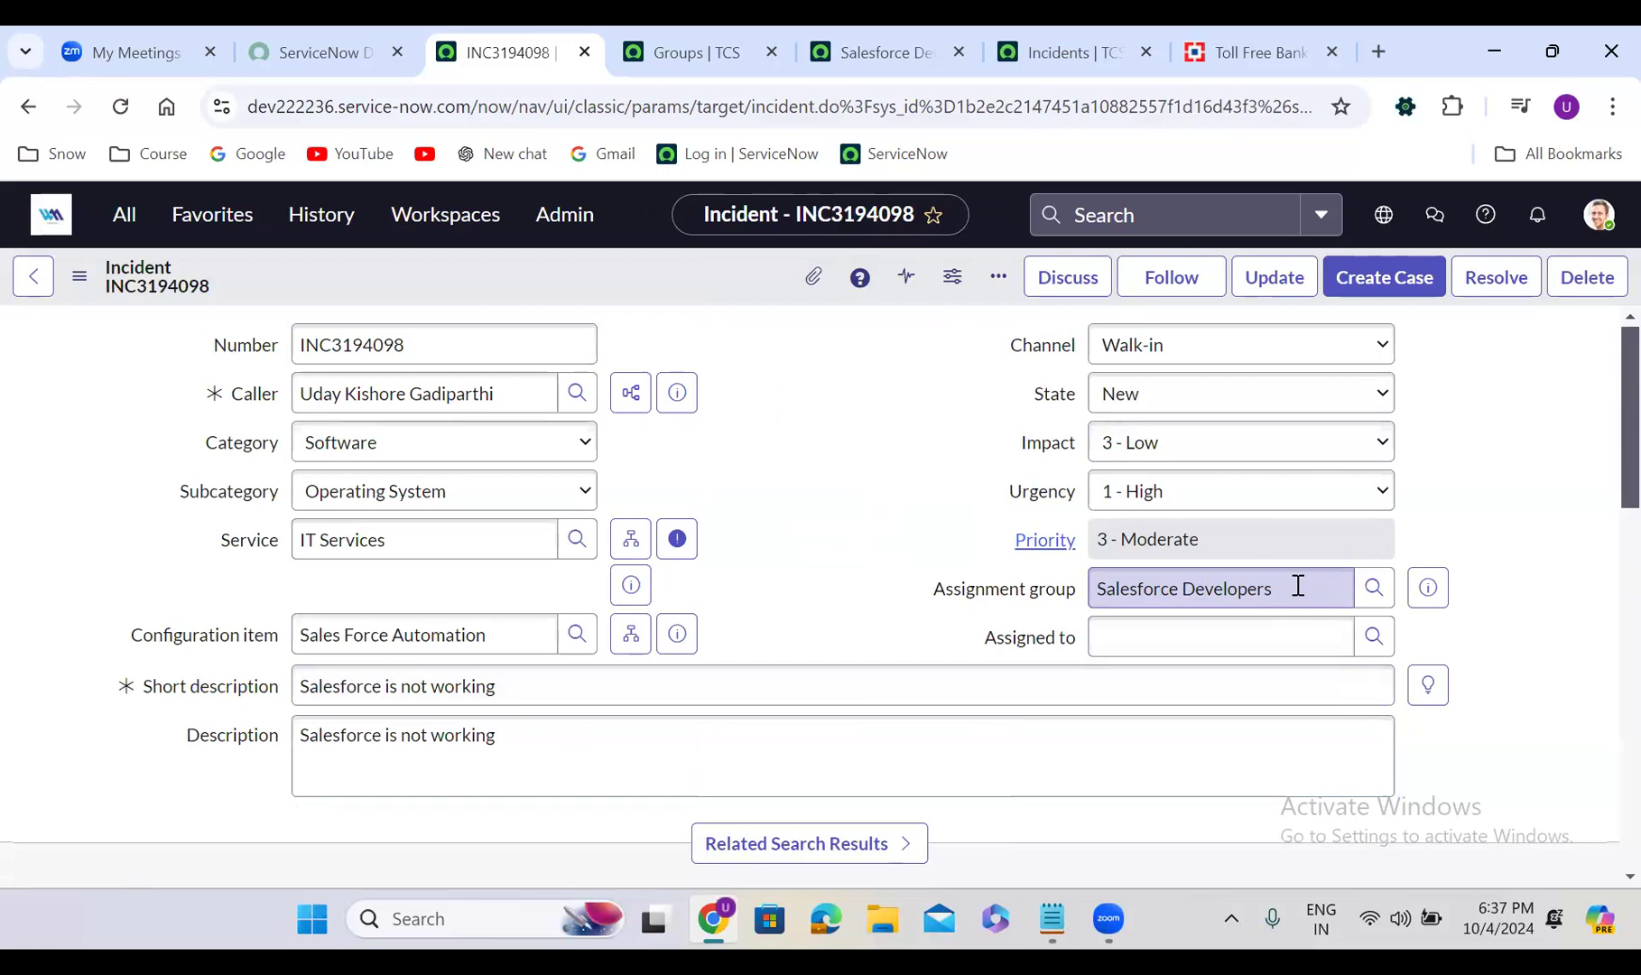
Assign the incident to a Salesforce Developers member, save it, and review Activities
{"action": "left_click", "coordinate": [1374, 637]}
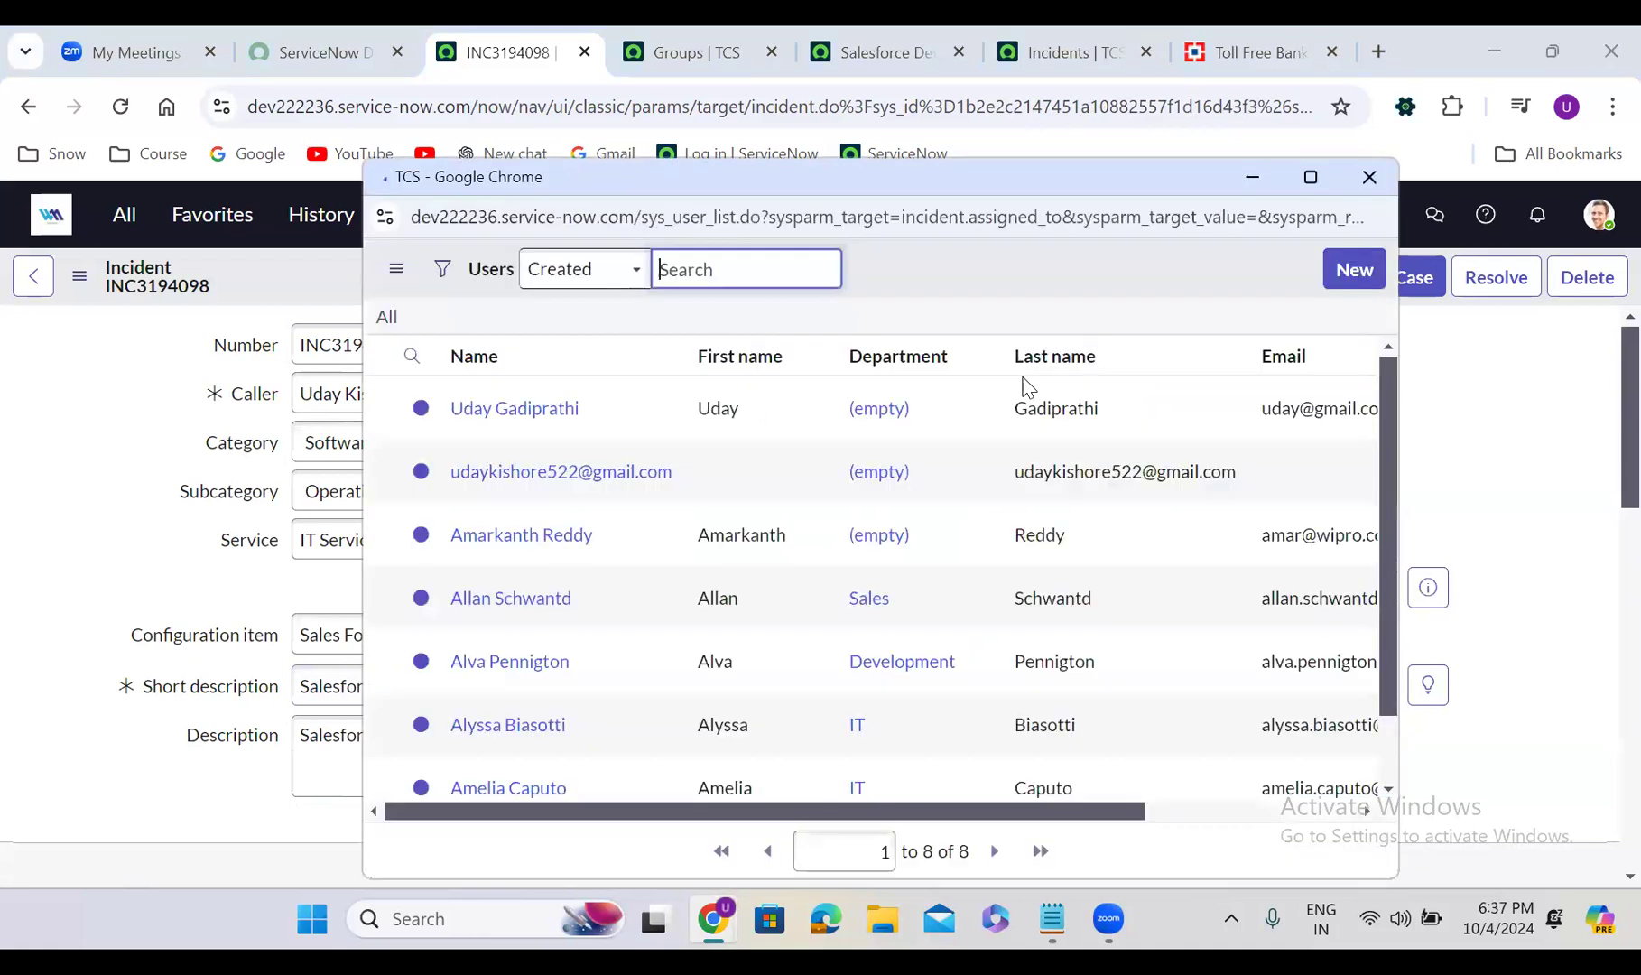
{"action": "left_click", "coordinate": [511, 465]}
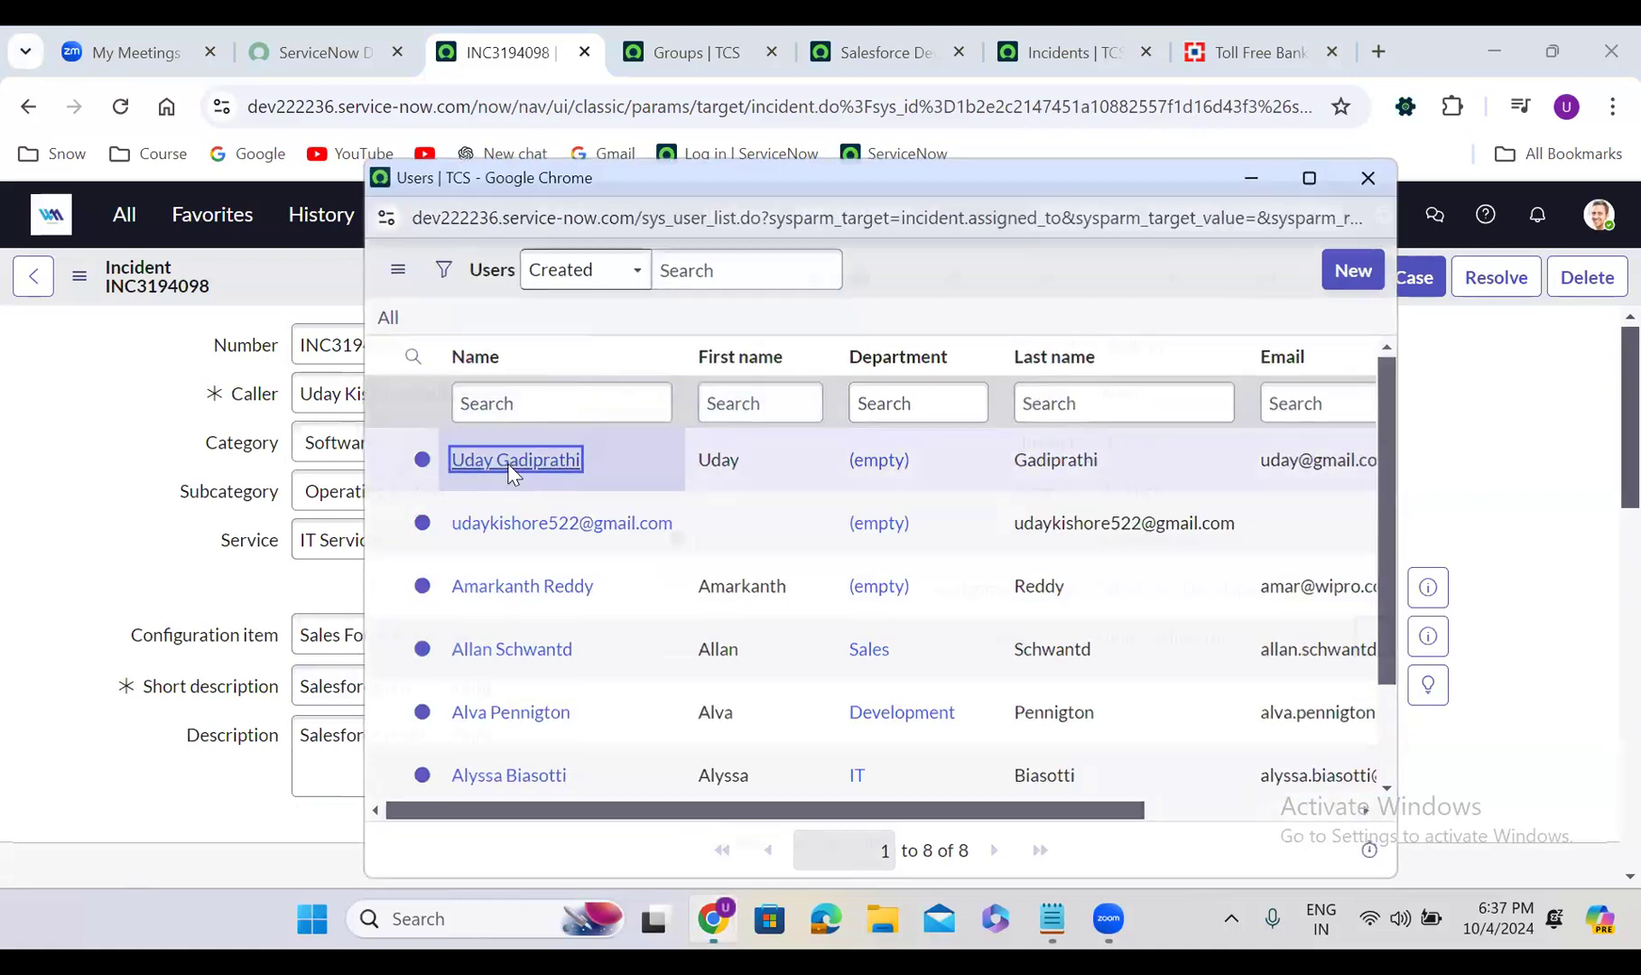
{"action": "right_click", "coordinate": [731, 269]}
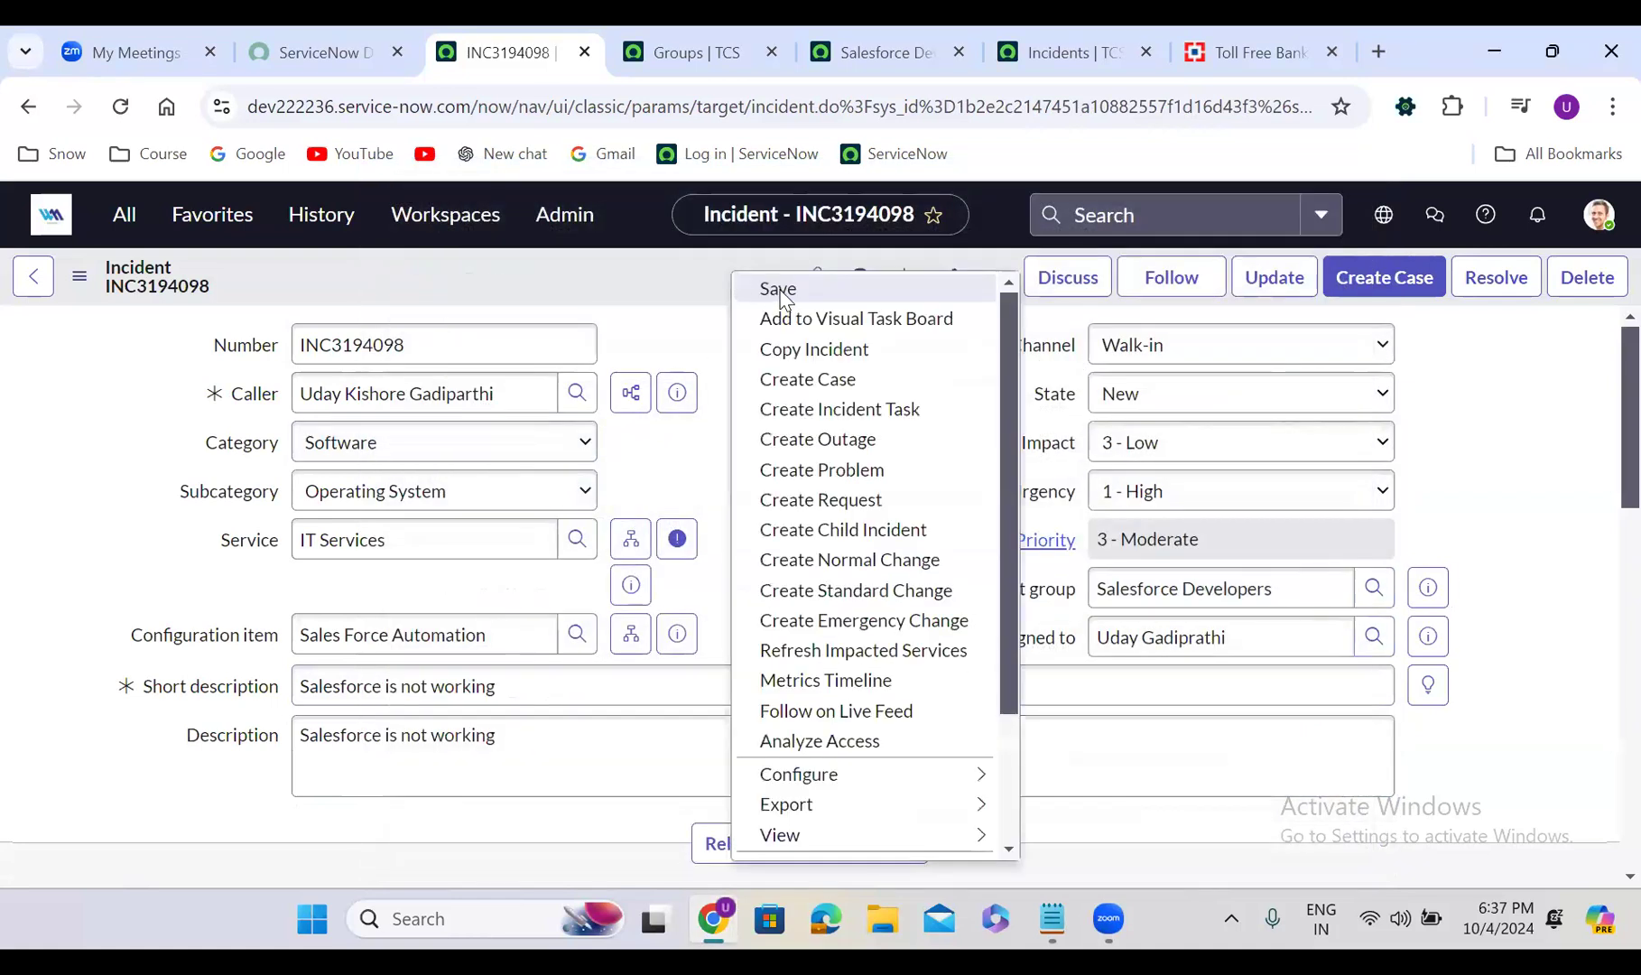
{"action": "left_click", "coordinate": [778, 289]}
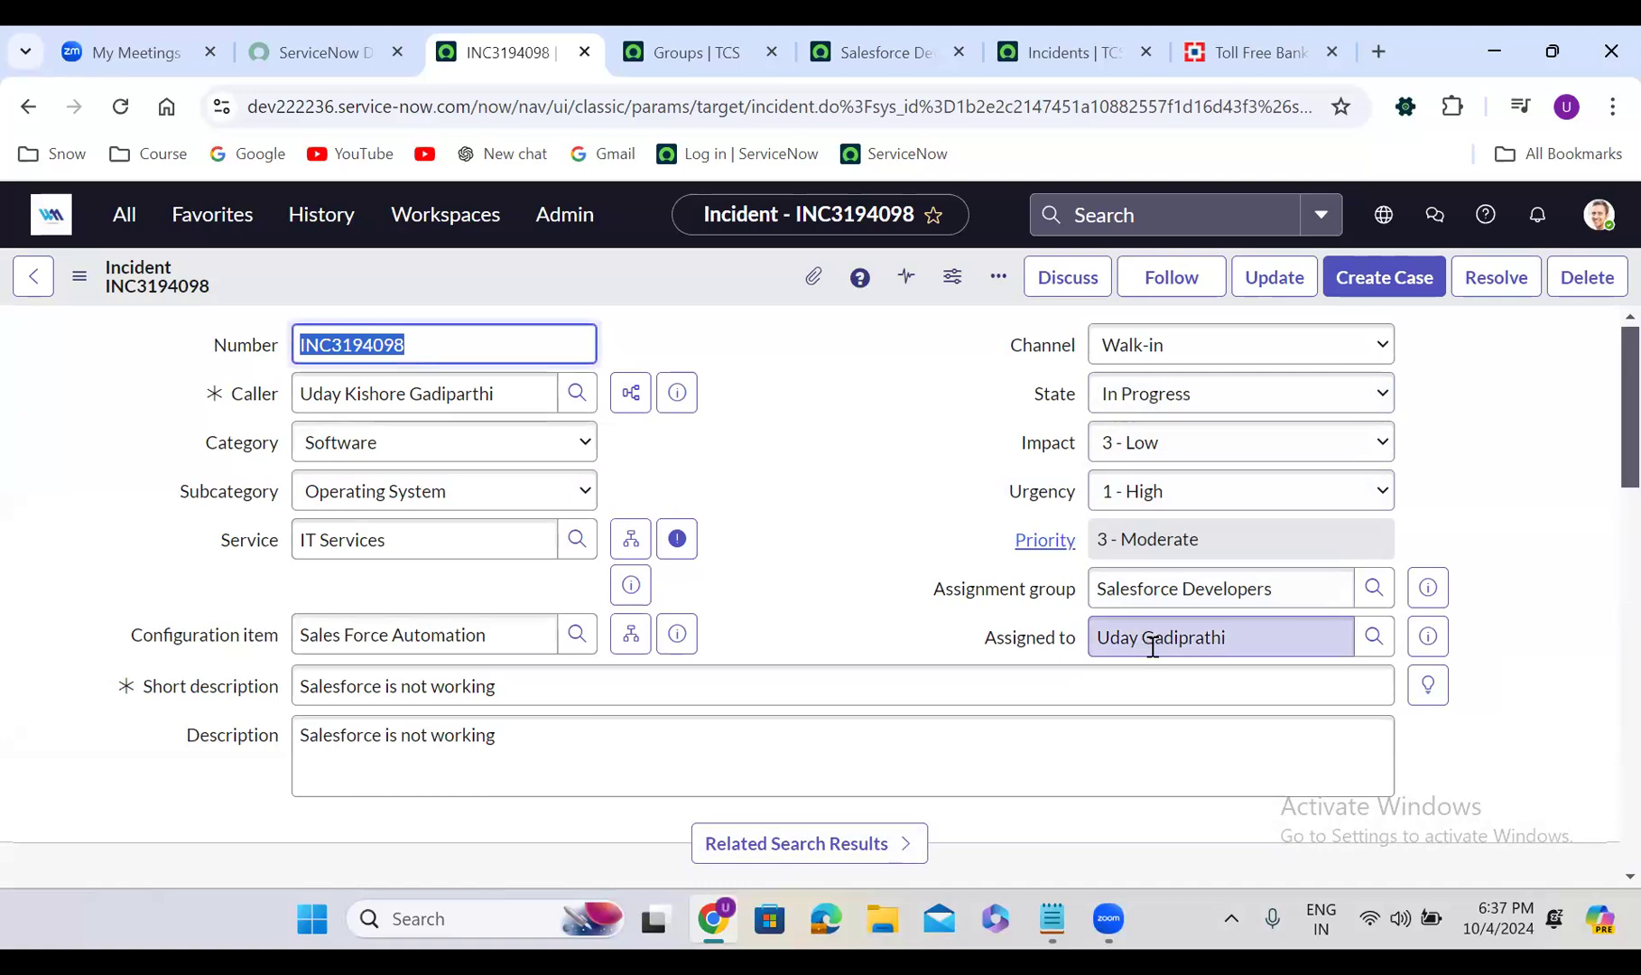
{"action": "left_click", "coordinate": [748, 607]}
{"action": "scroll", "coordinate": [746, 606], "scroll_direction": "down", "scroll_amount": 12}
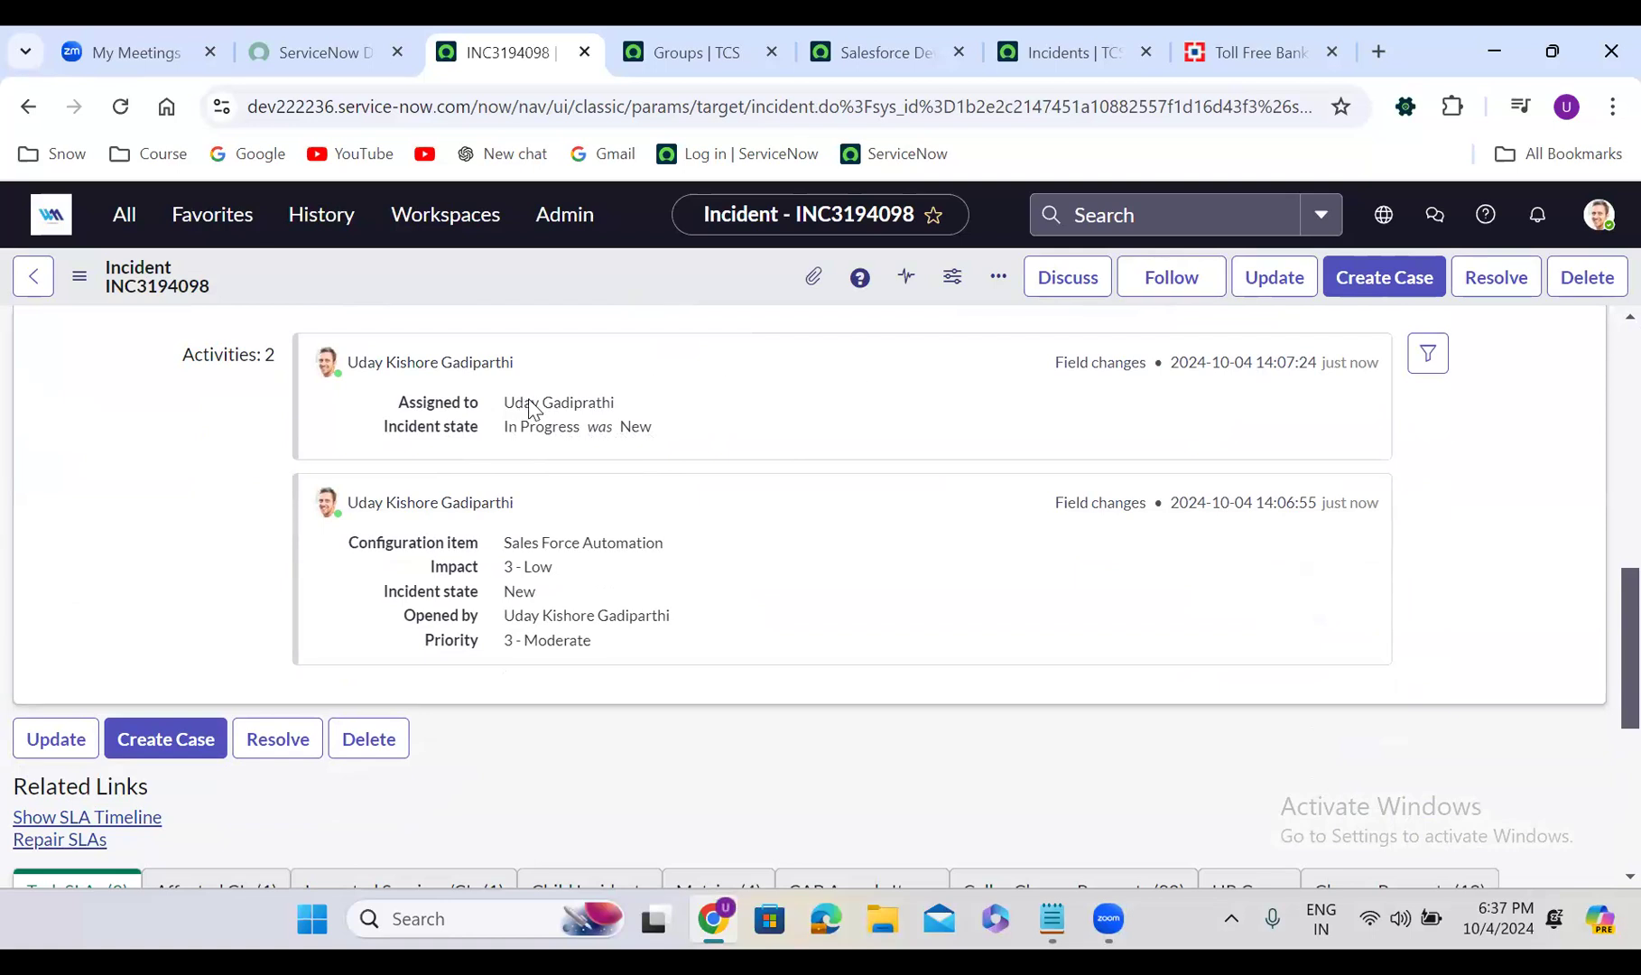
{"action": "scroll", "coordinate": [817, 415], "scroll_direction": "up", "scroll_amount": 3}
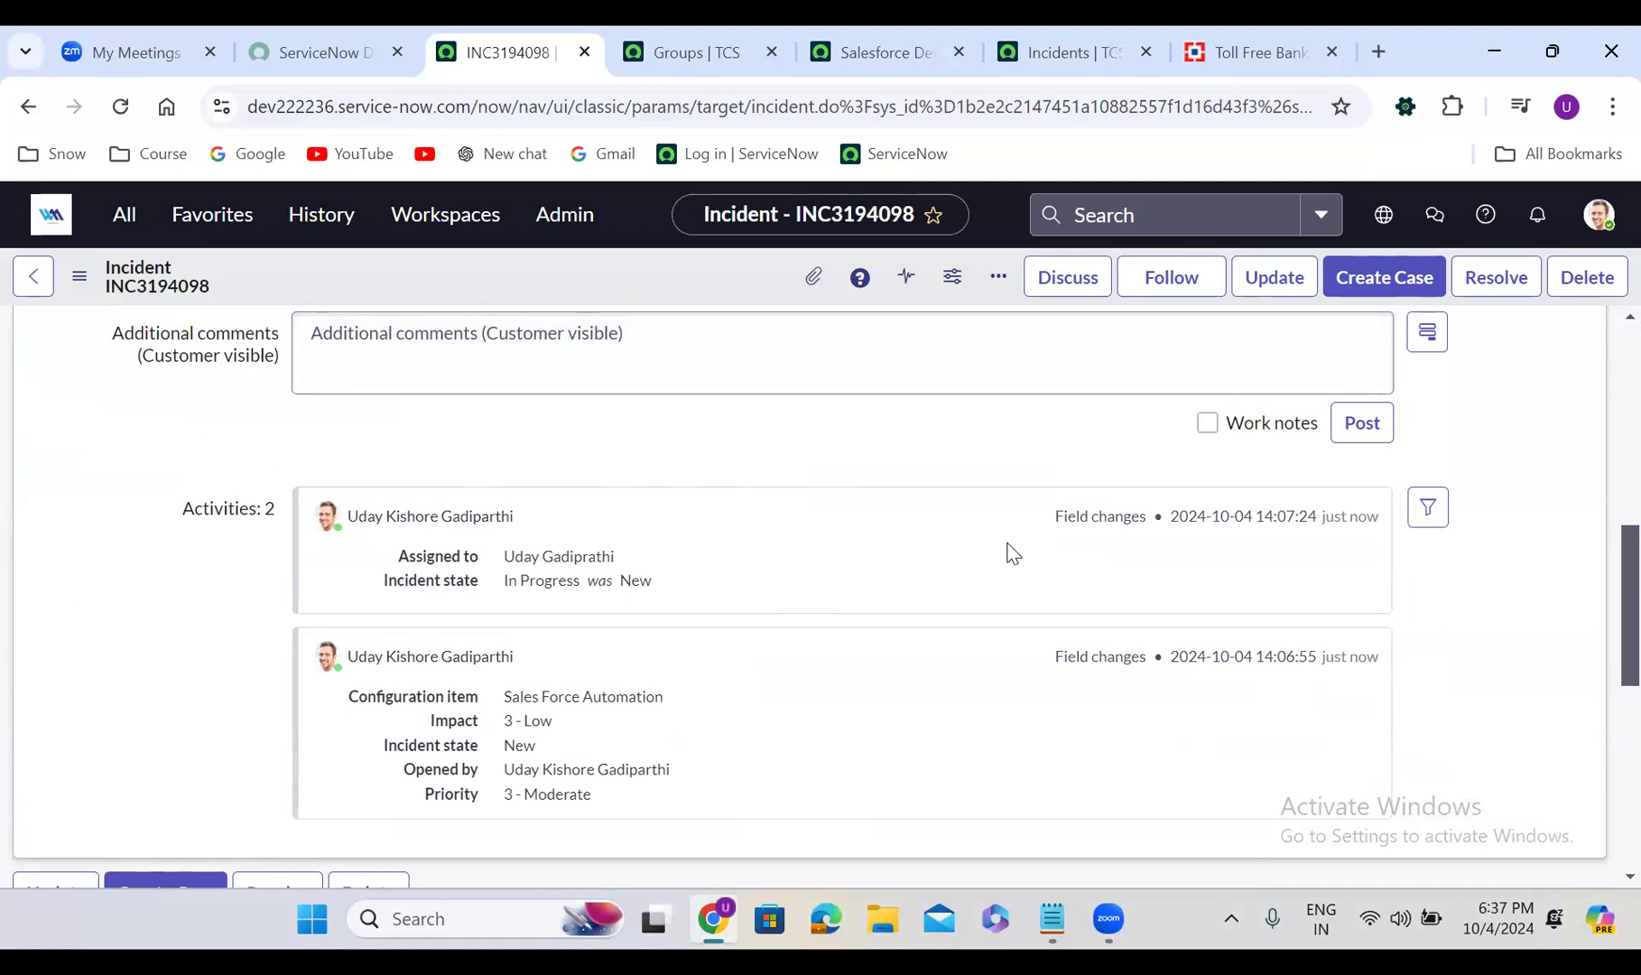
{"action": "scroll", "coordinate": [1011, 552], "scroll_direction": "up", "scroll_amount": 10}
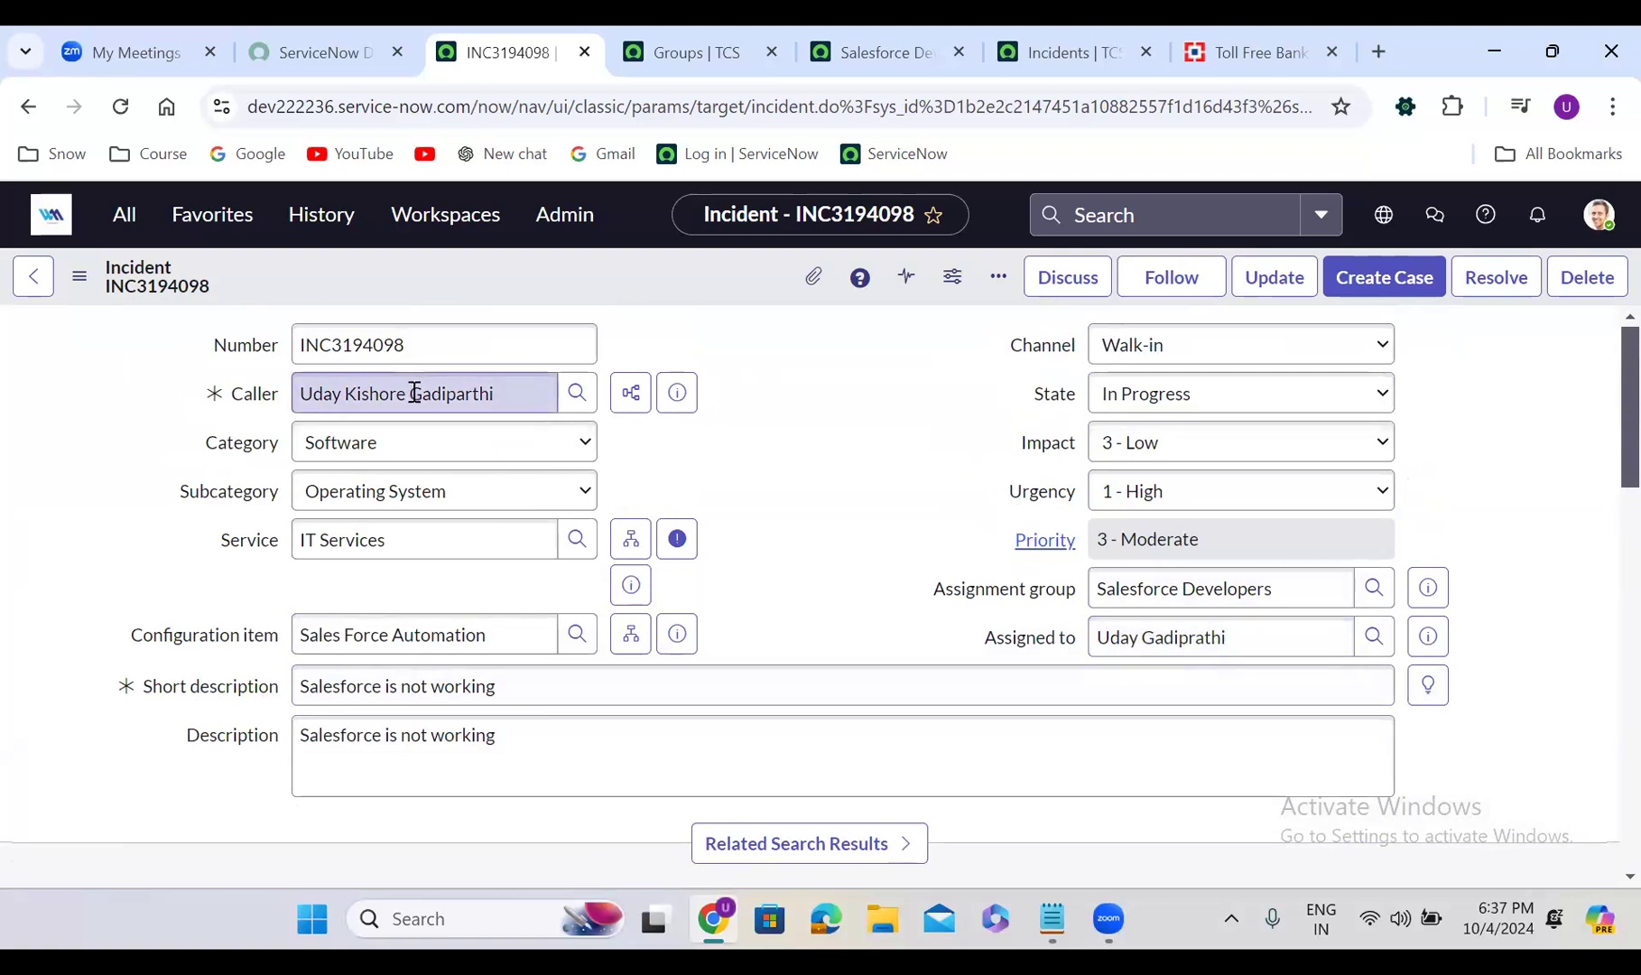
{"action": "left_click", "coordinate": [1074, 292]}
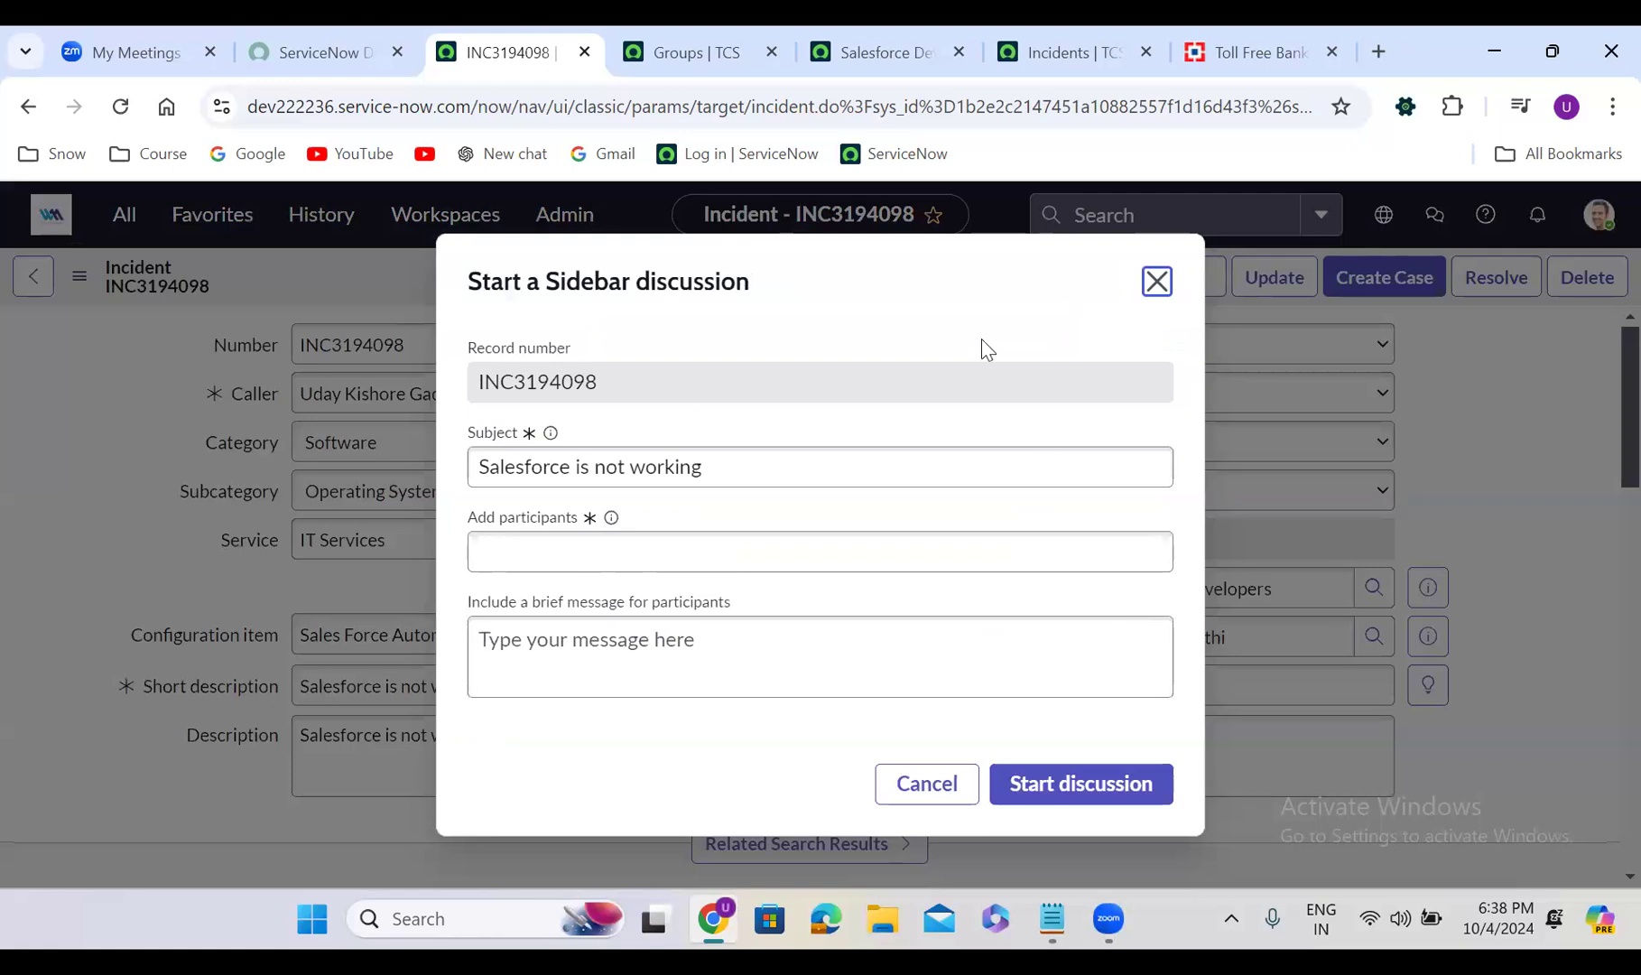
Add two users as discussion participants by searching their names
{"action": "left_click", "coordinate": [619, 558]}
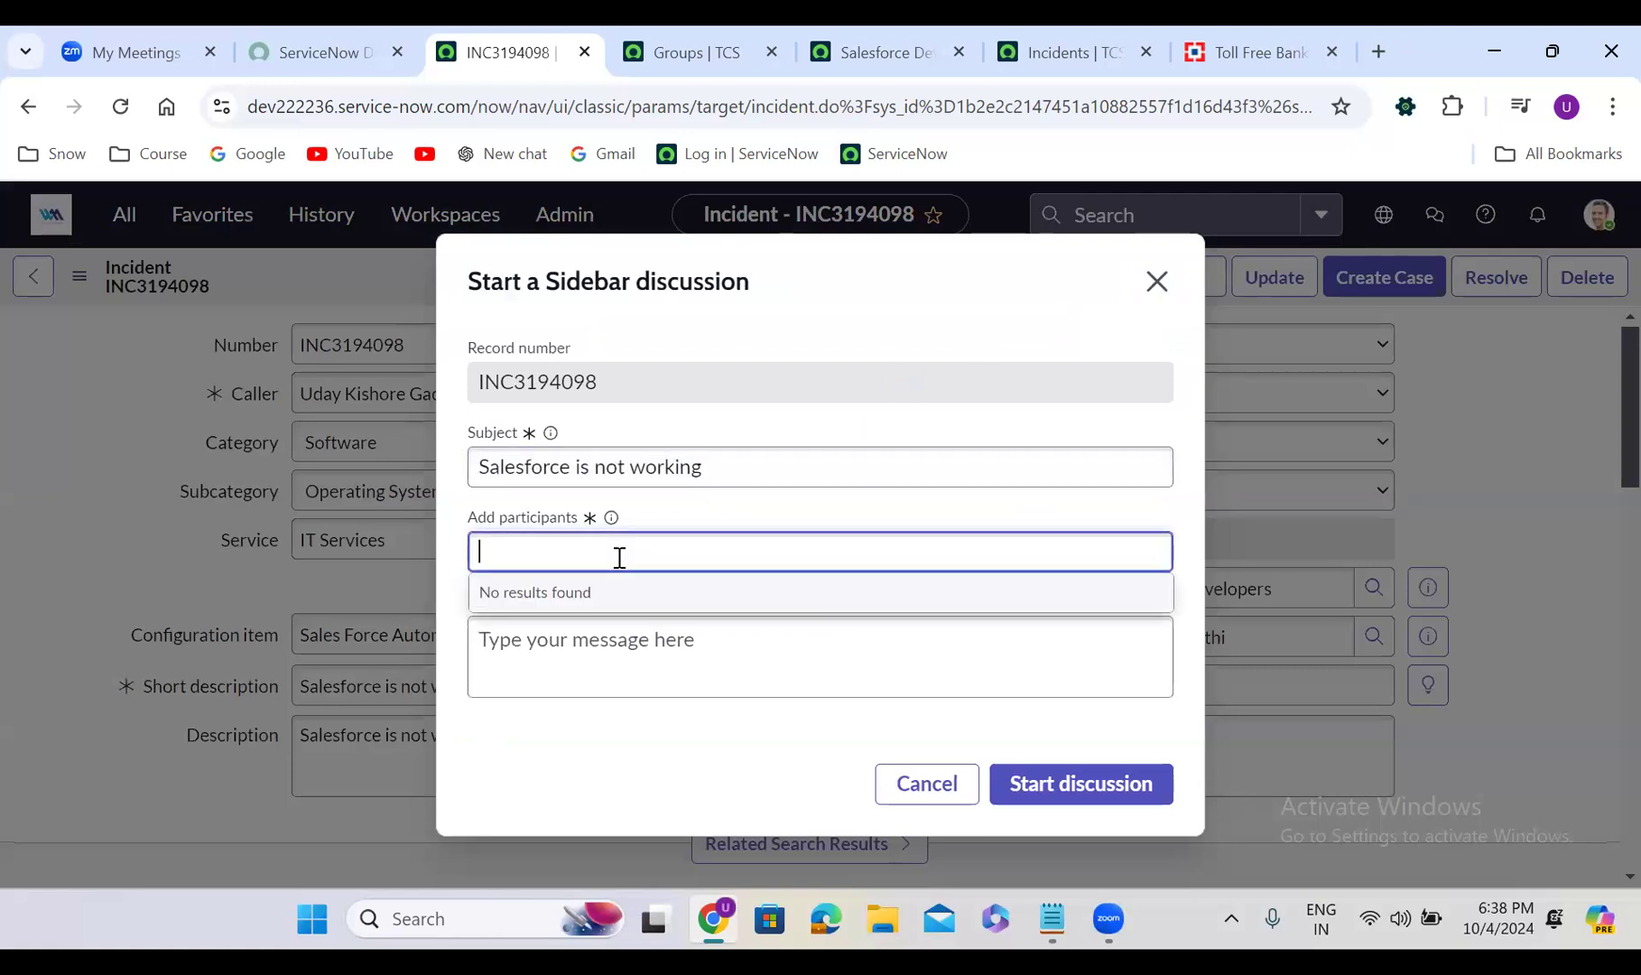
{"action": "type", "text": "uday"}
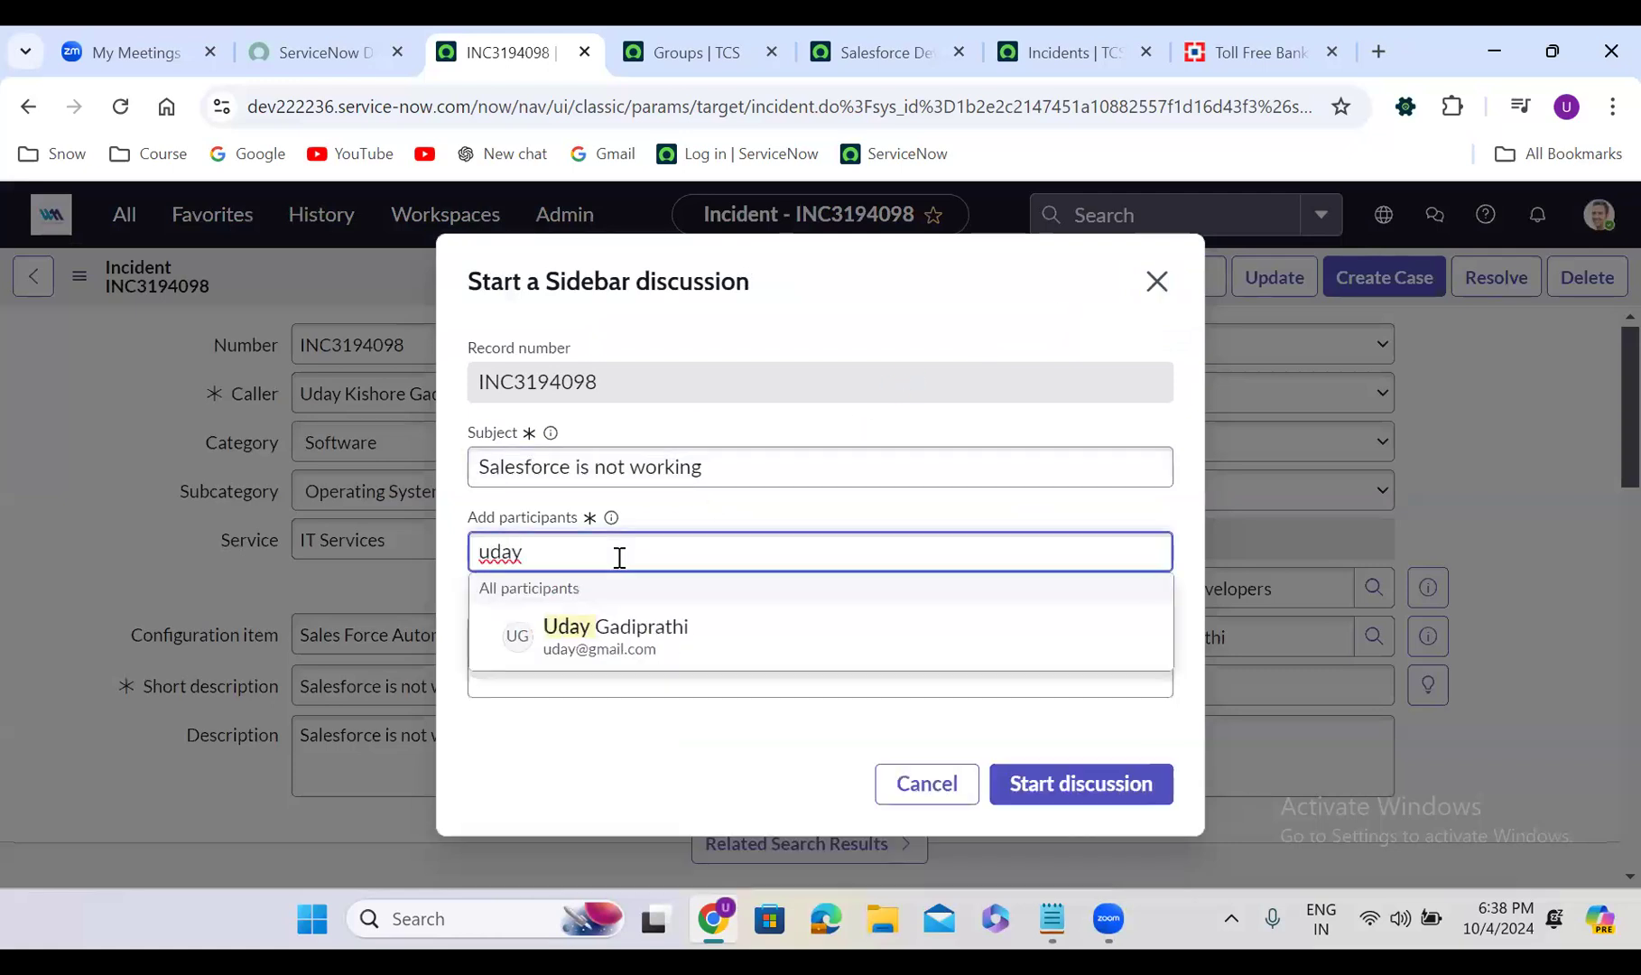
{"action": "type", "text": " ki"}
{"action": "left_click", "coordinate": [678, 637]}
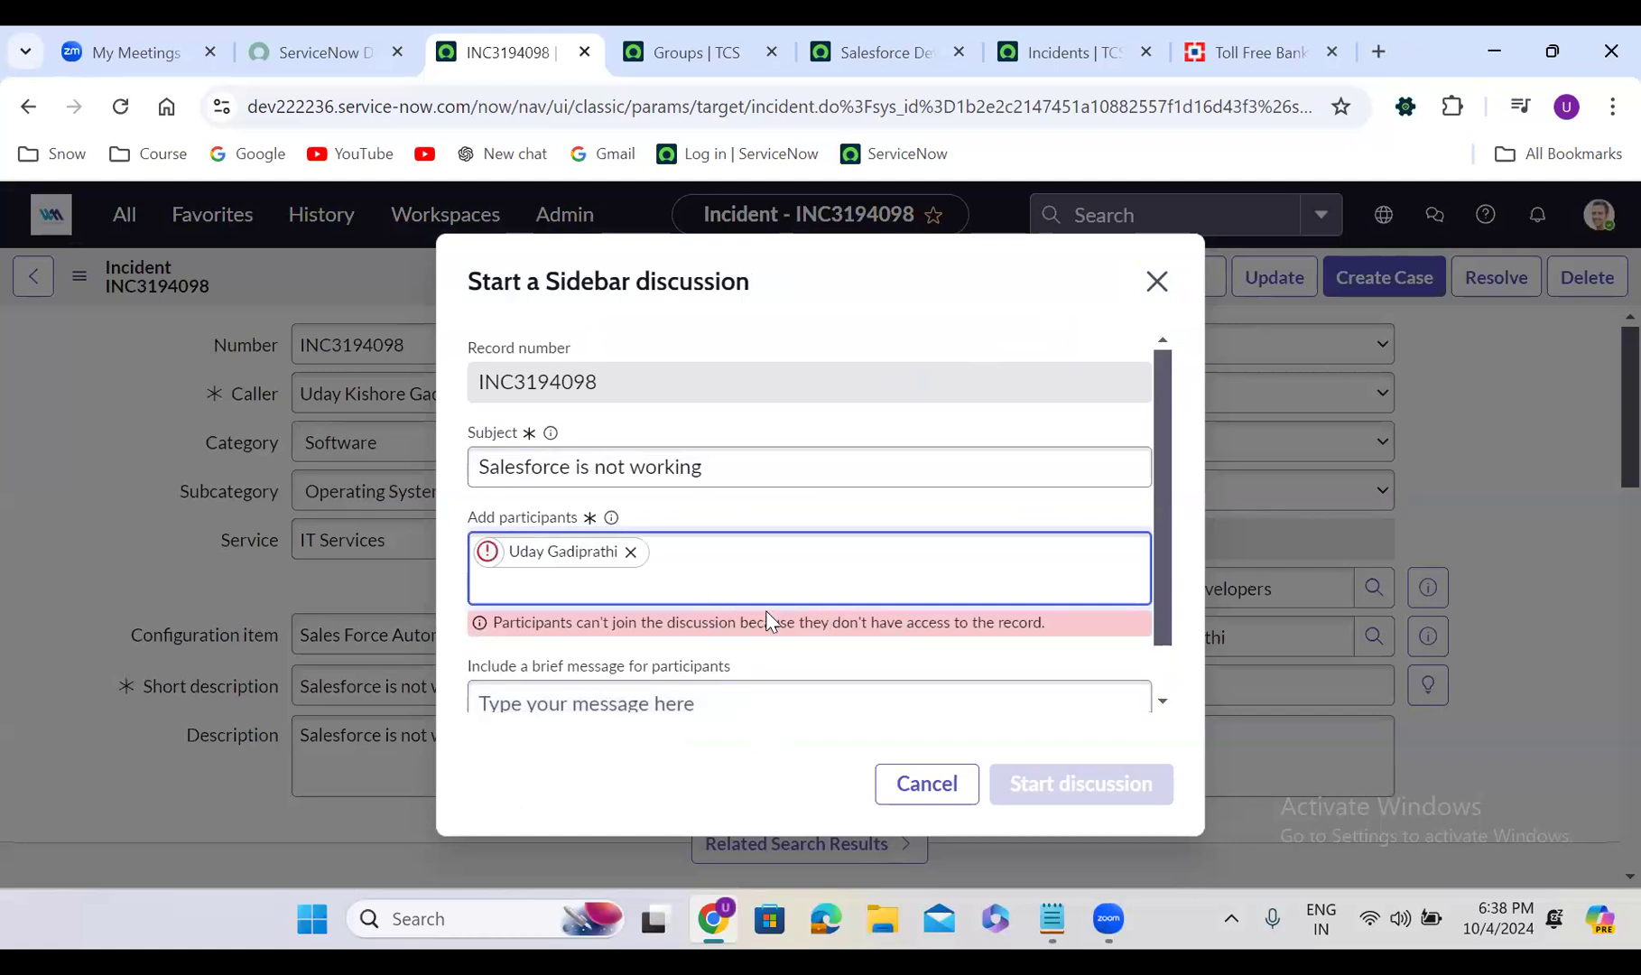
{"action": "type", "text": "uday"}
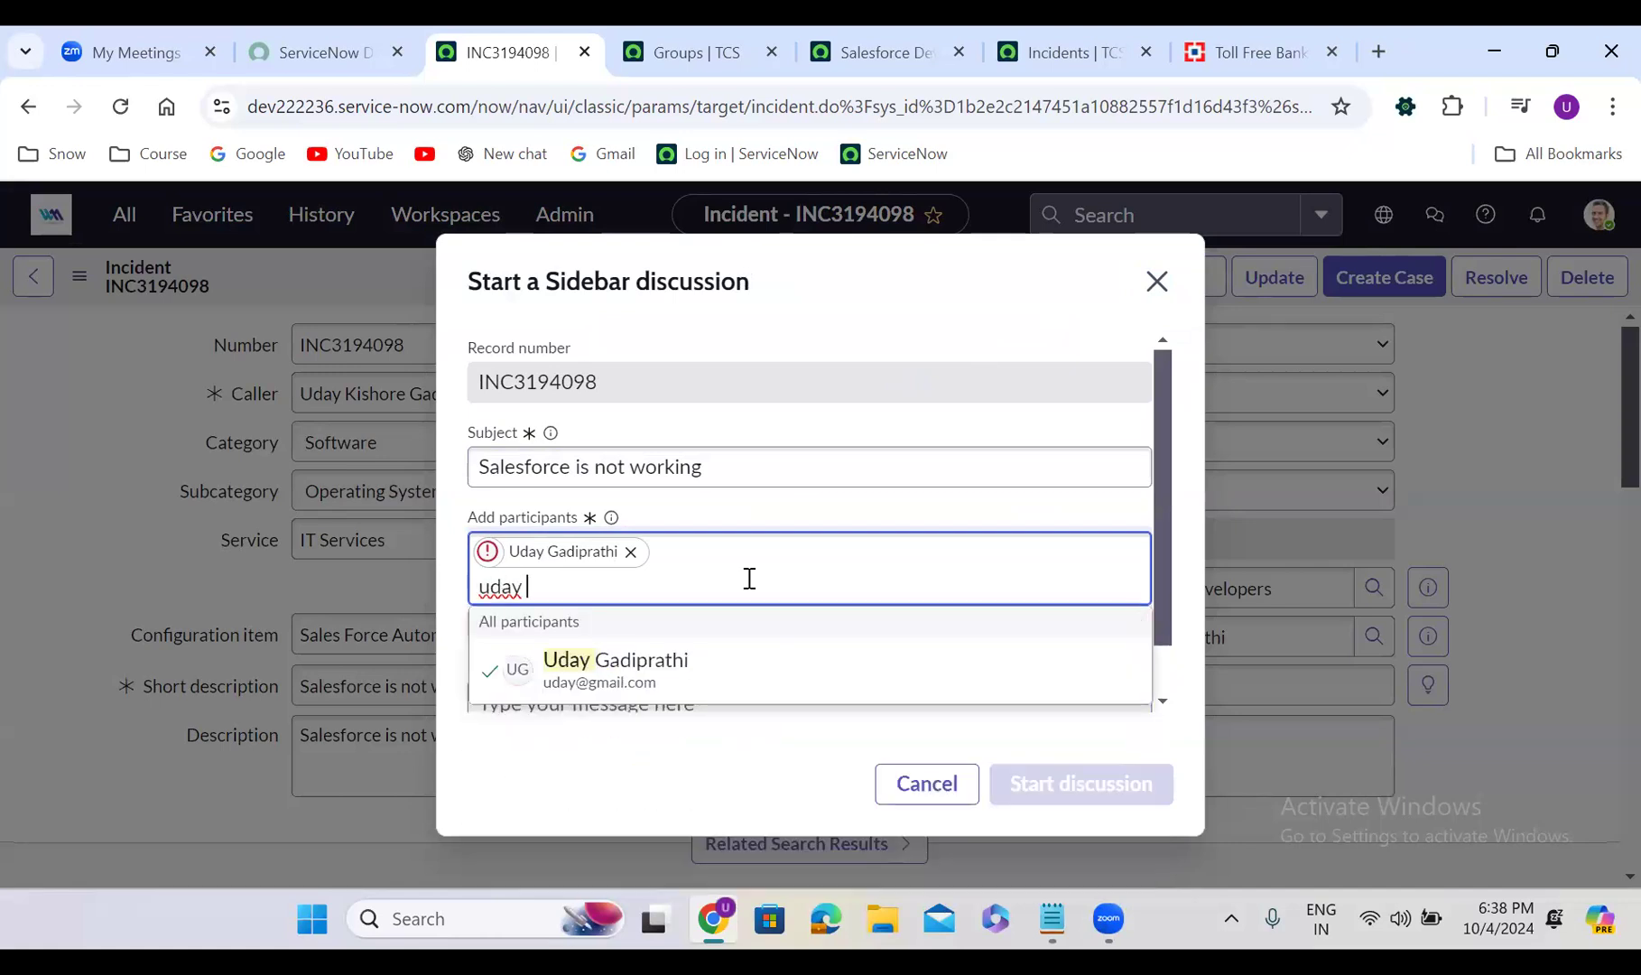
{"action": "key", "text": "BackSpace"}
{"action": "key", "text": "BackSpace"}
{"action": "key", "text": "BackSpace"}
{"action": "key", "text": "BackSpace"}
{"action": "key", "text": "BackSpace"}
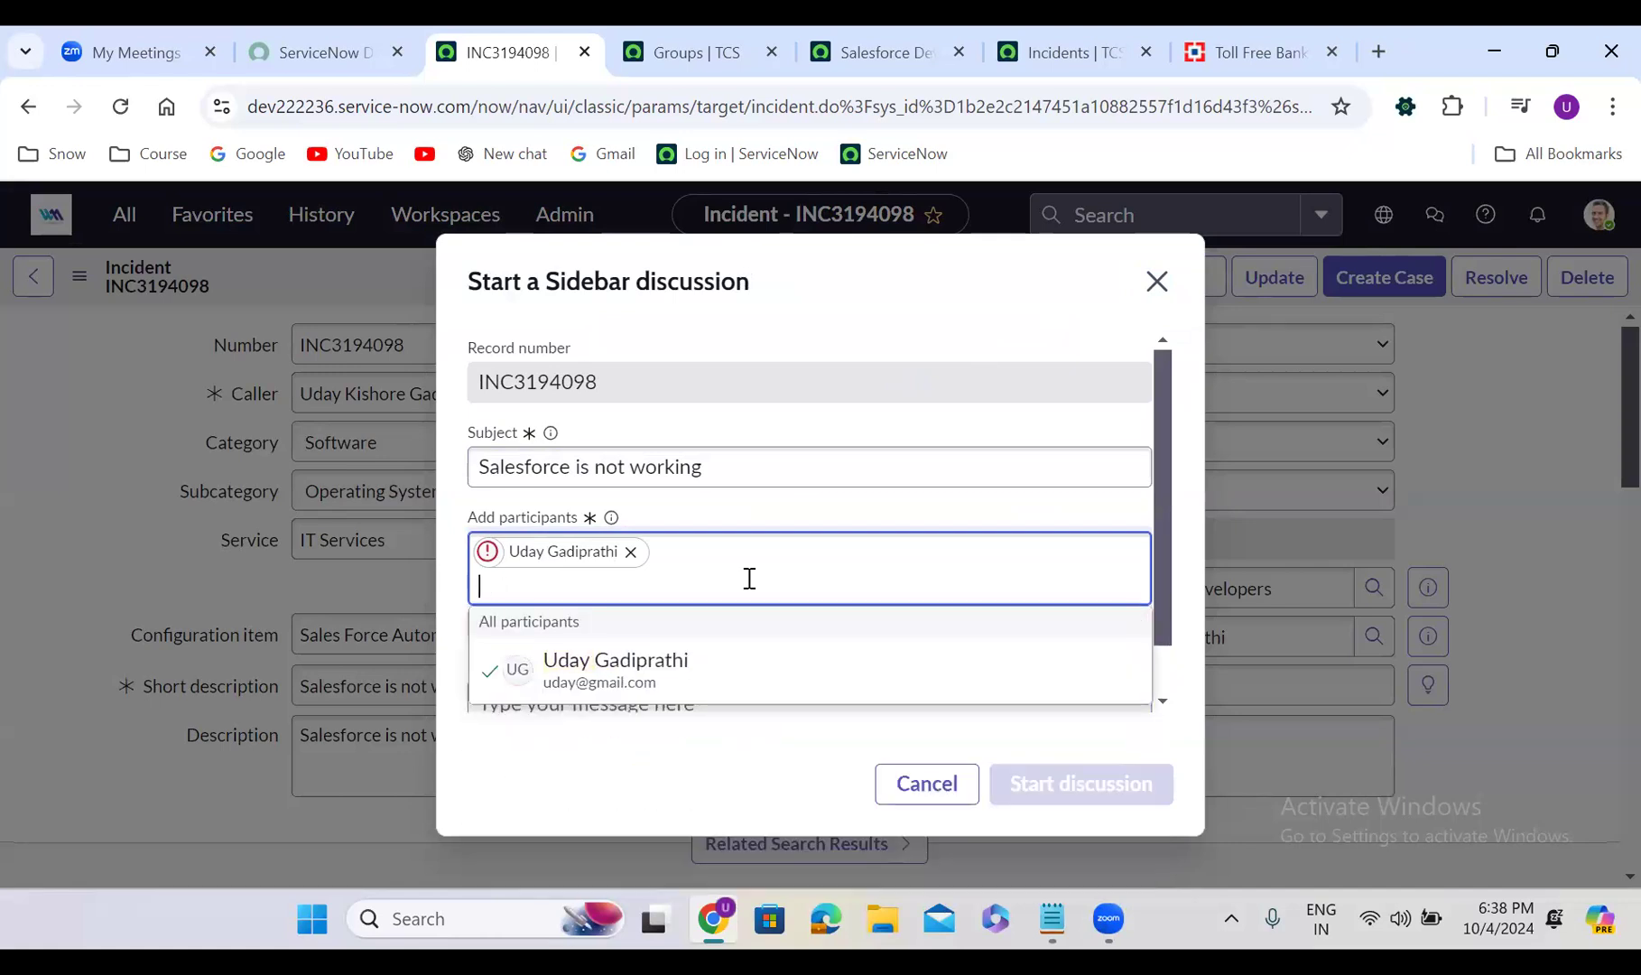
{"action": "type", "text": "abel"}
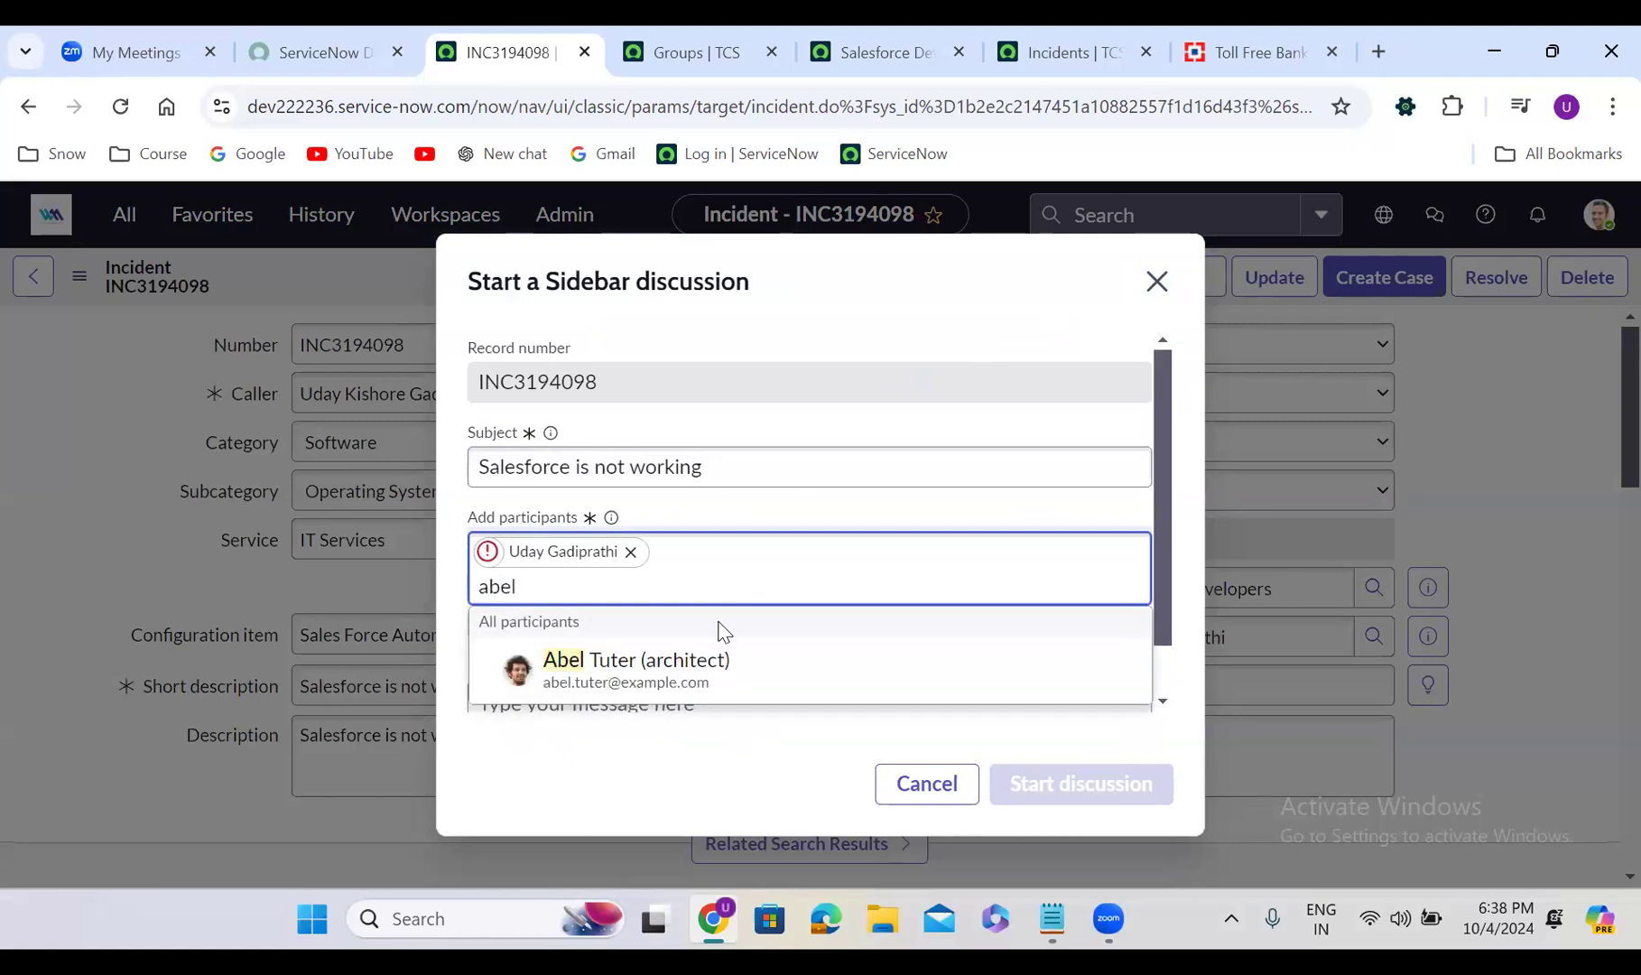
{"action": "left_click", "coordinate": [700, 672]}
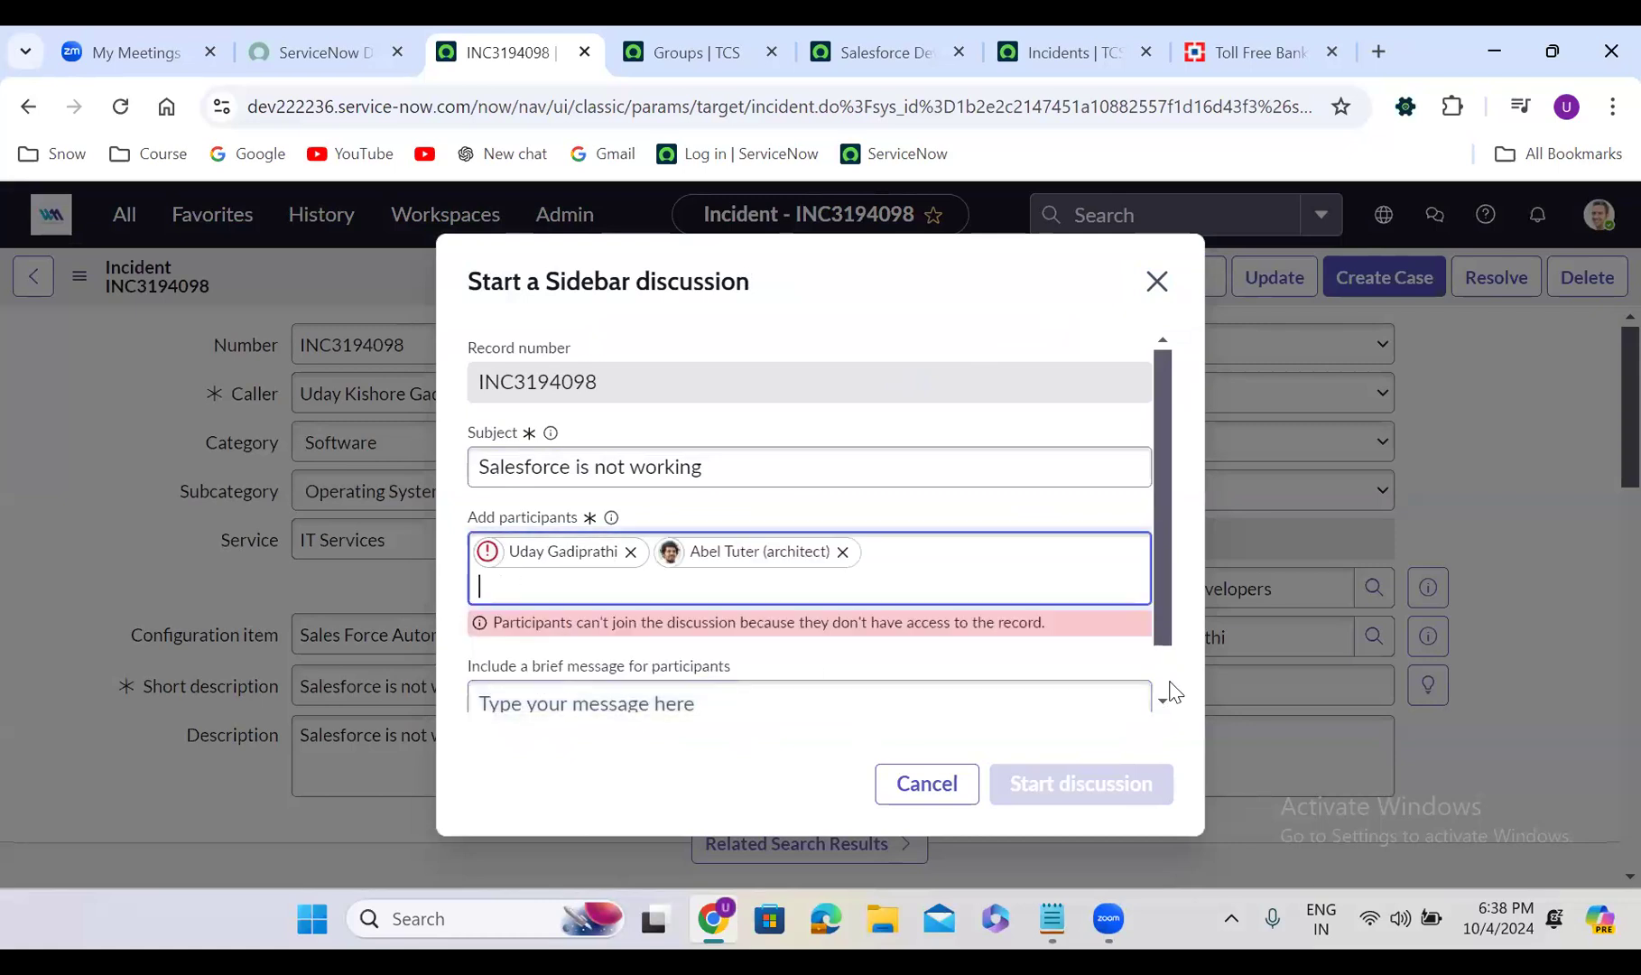
{"action": "scroll", "coordinate": [1160, 674], "scroll_direction": "down", "scroll_amount": 1}
Write 'Salesforce issue', swap the participant lacking record access for another user, and start the discussion
{"action": "left_click", "coordinate": [824, 699]}
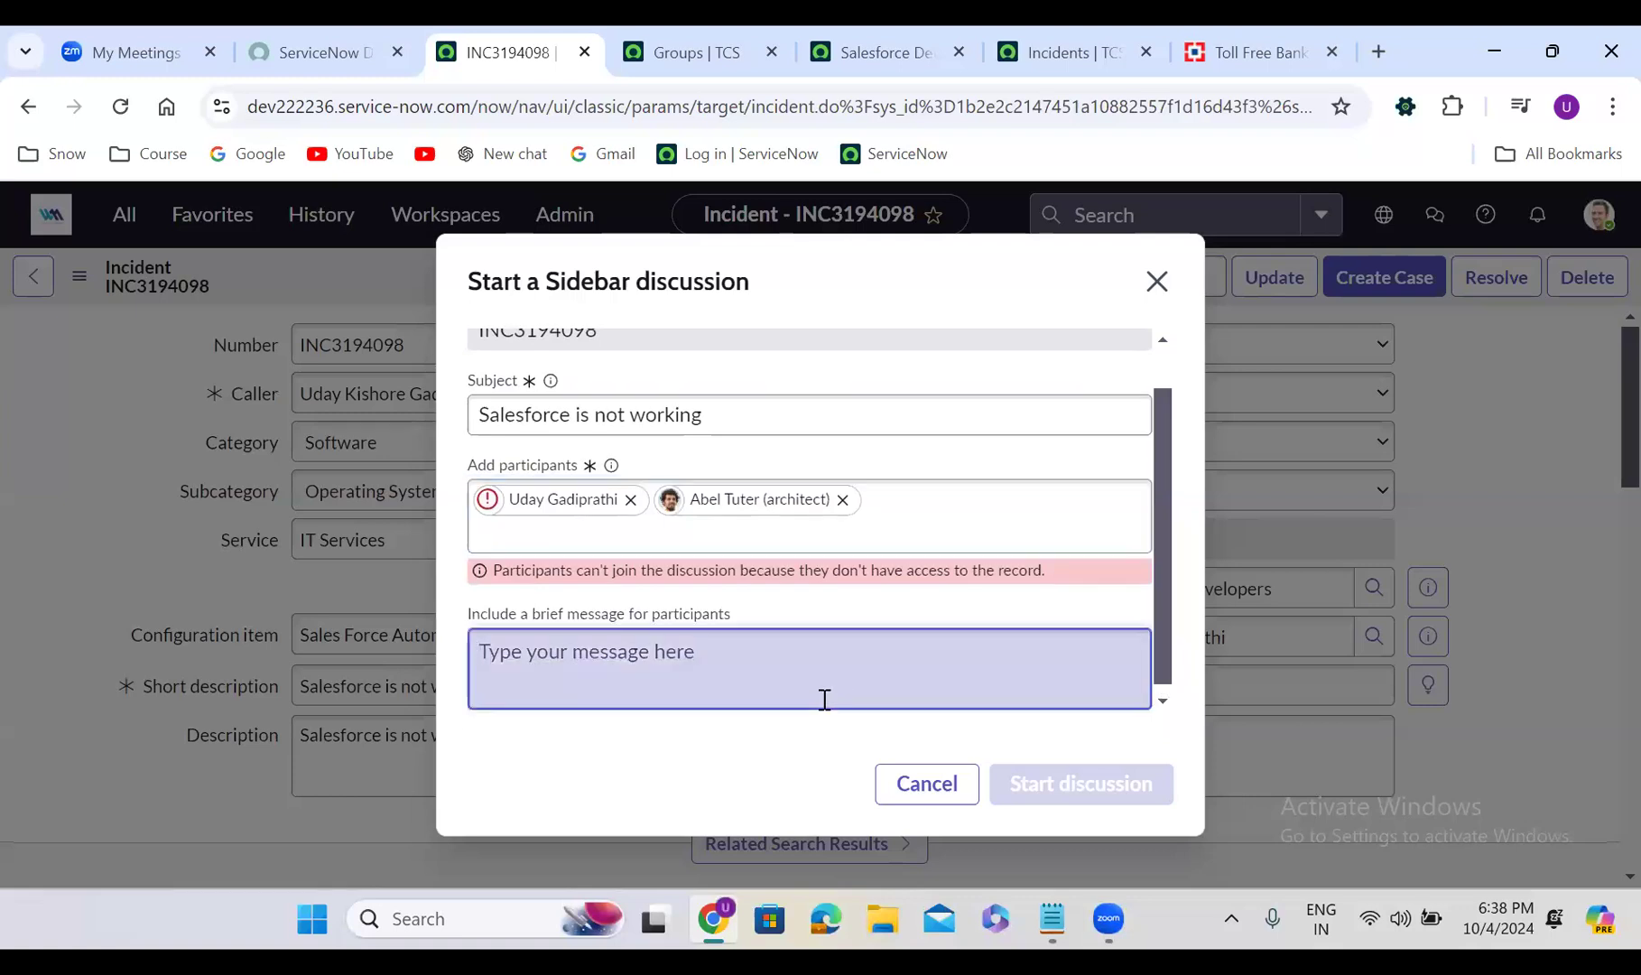
{"action": "type", "text": "Salesforce issue"}
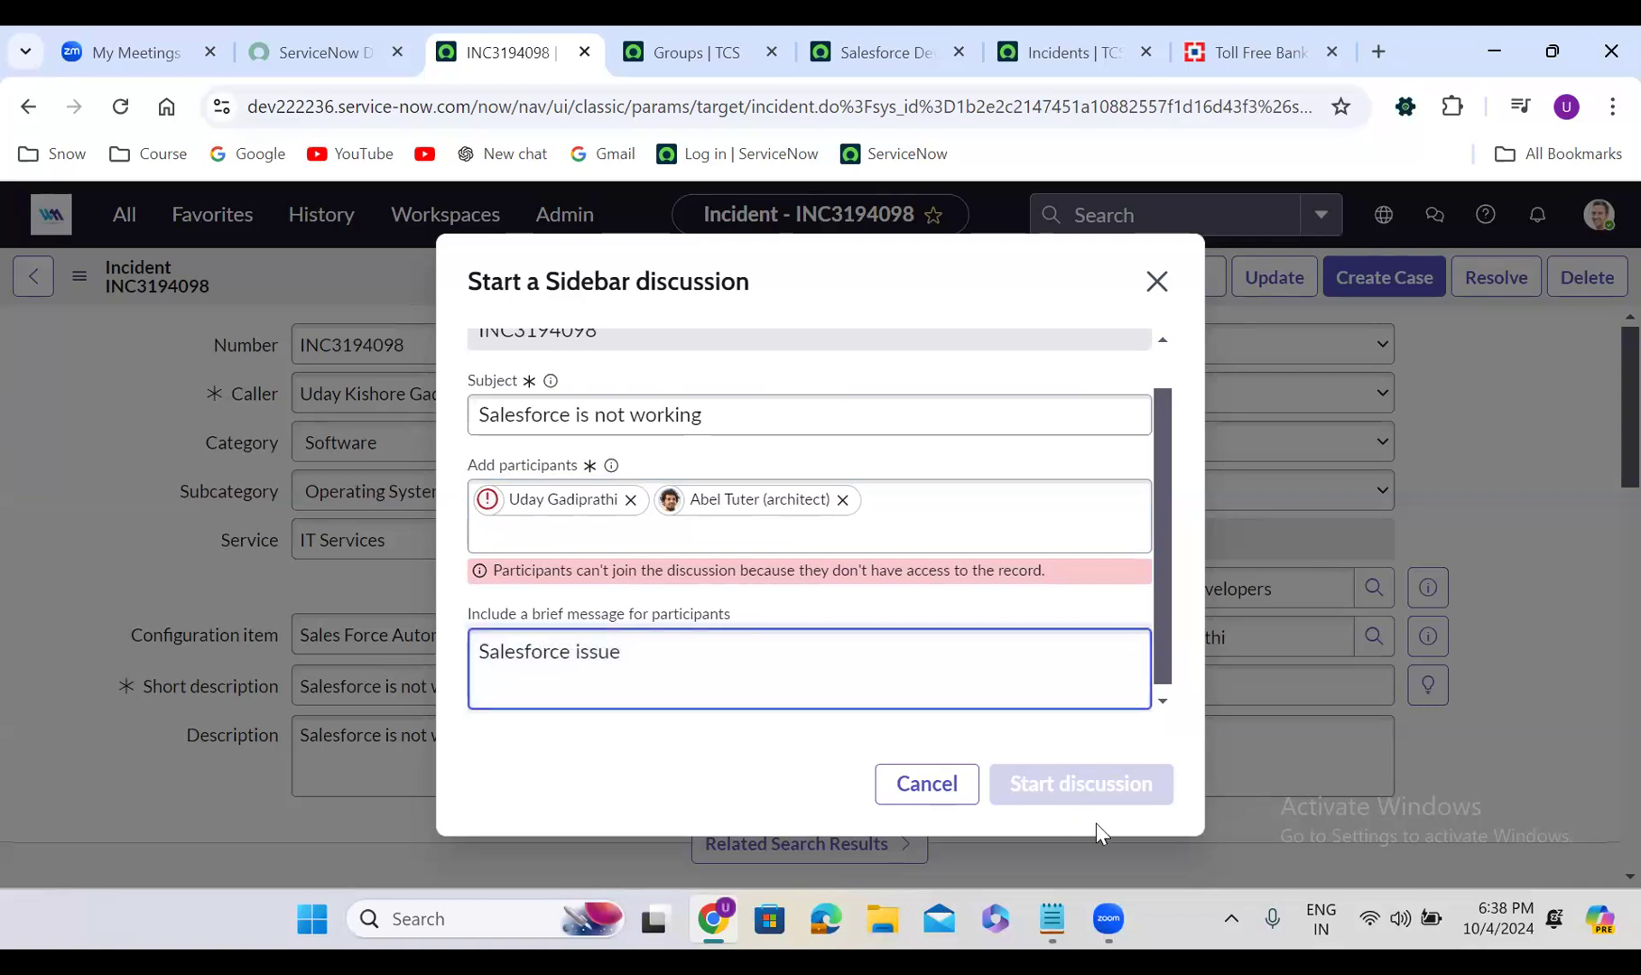
{"action": "left_click", "coordinate": [630, 499]}
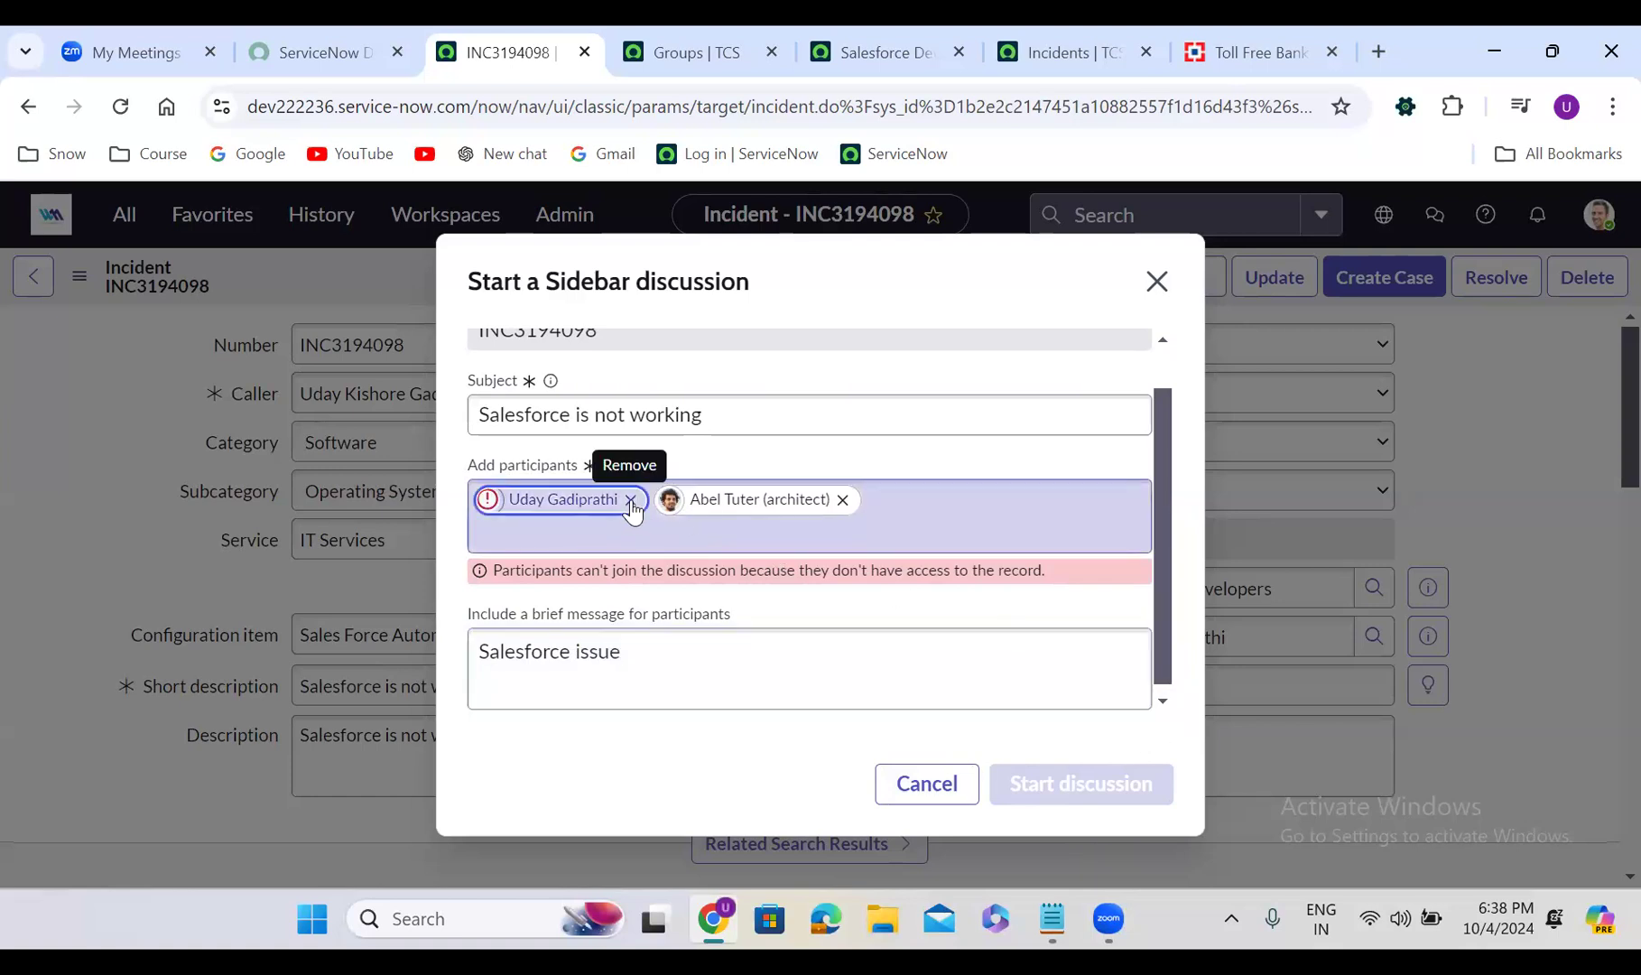
{"action": "left_click", "coordinate": [733, 537]}
{"action": "type", "text": "abra"}
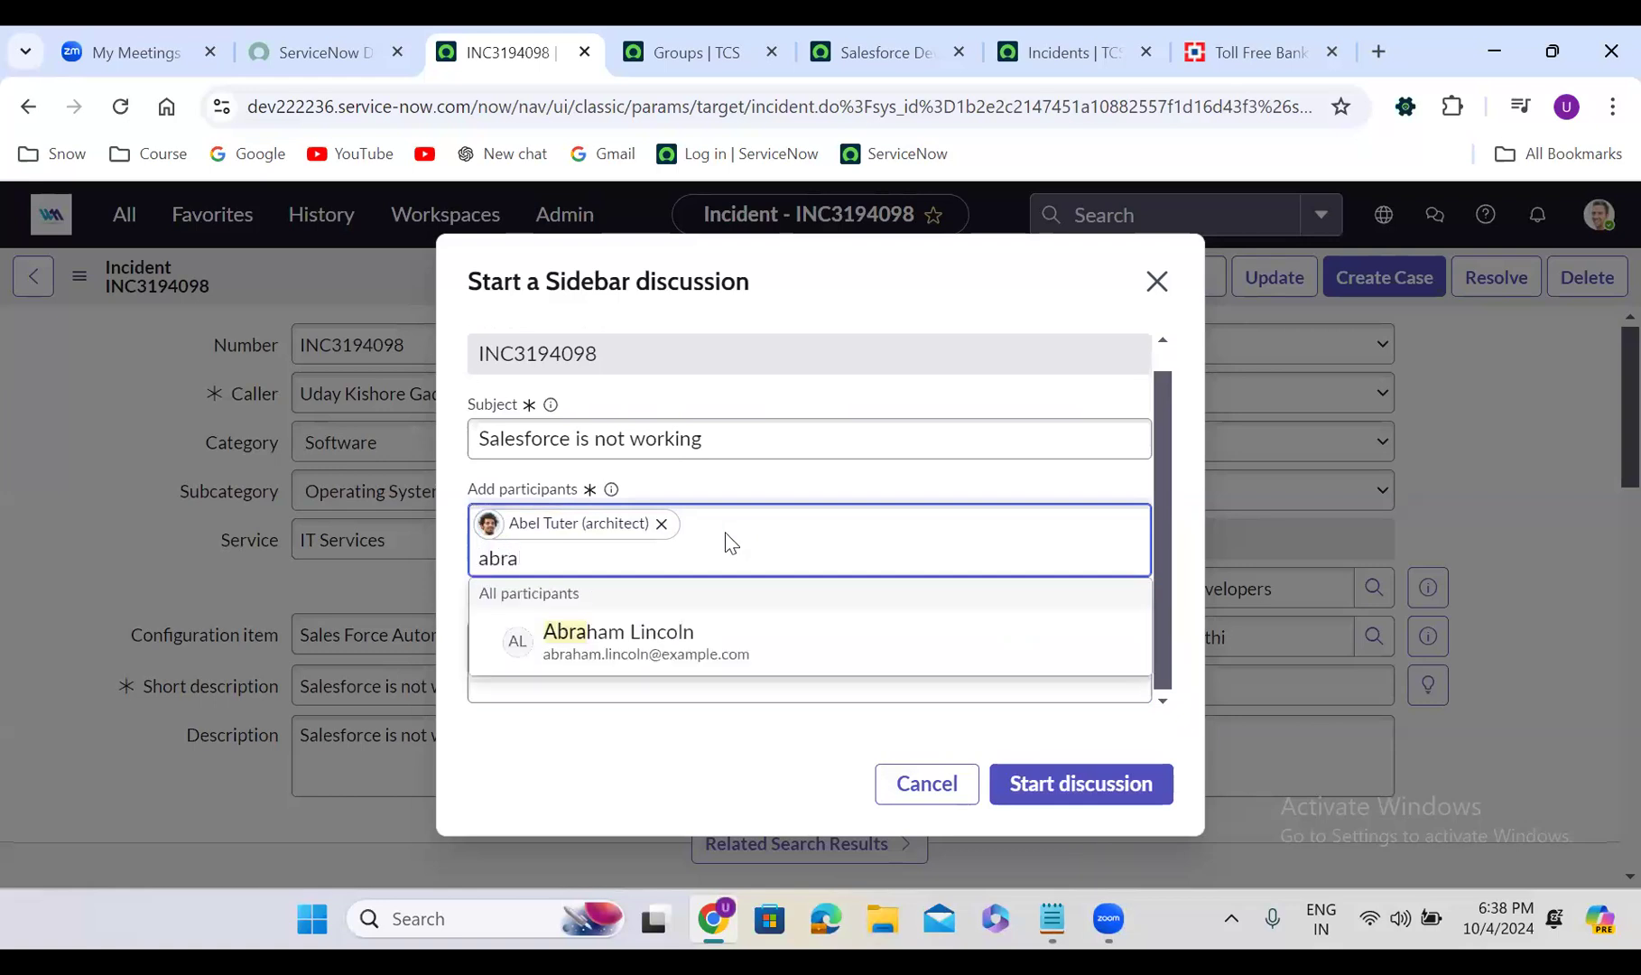
{"action": "left_click", "coordinate": [677, 623]}
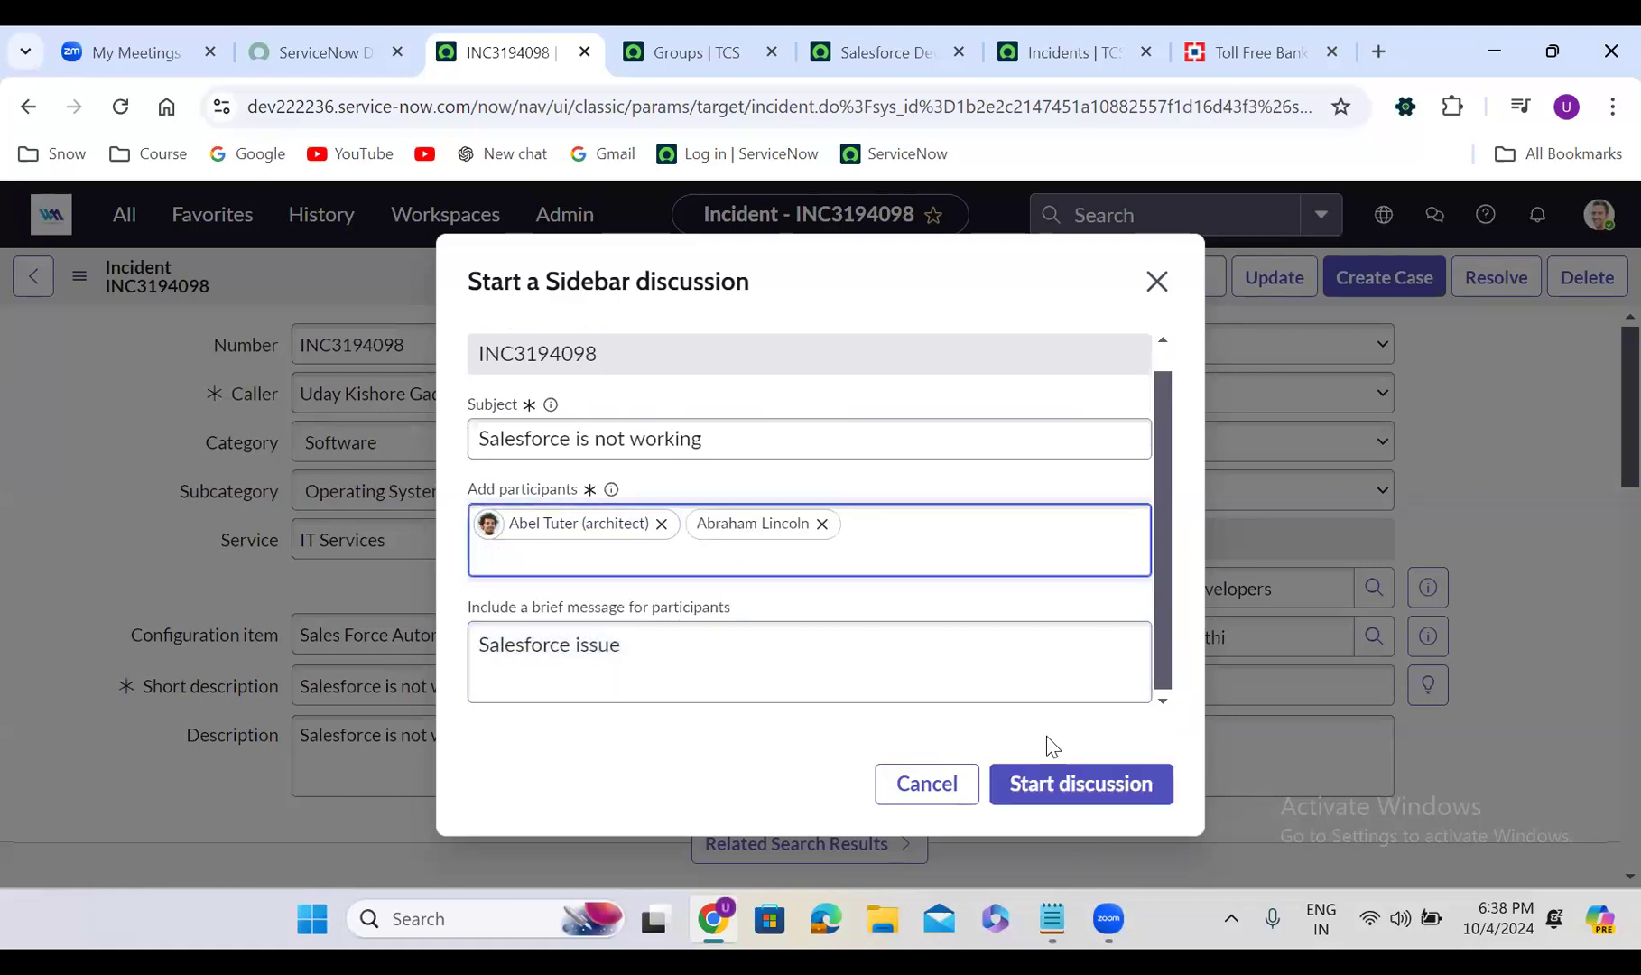
{"action": "left_click", "coordinate": [1083, 787]}
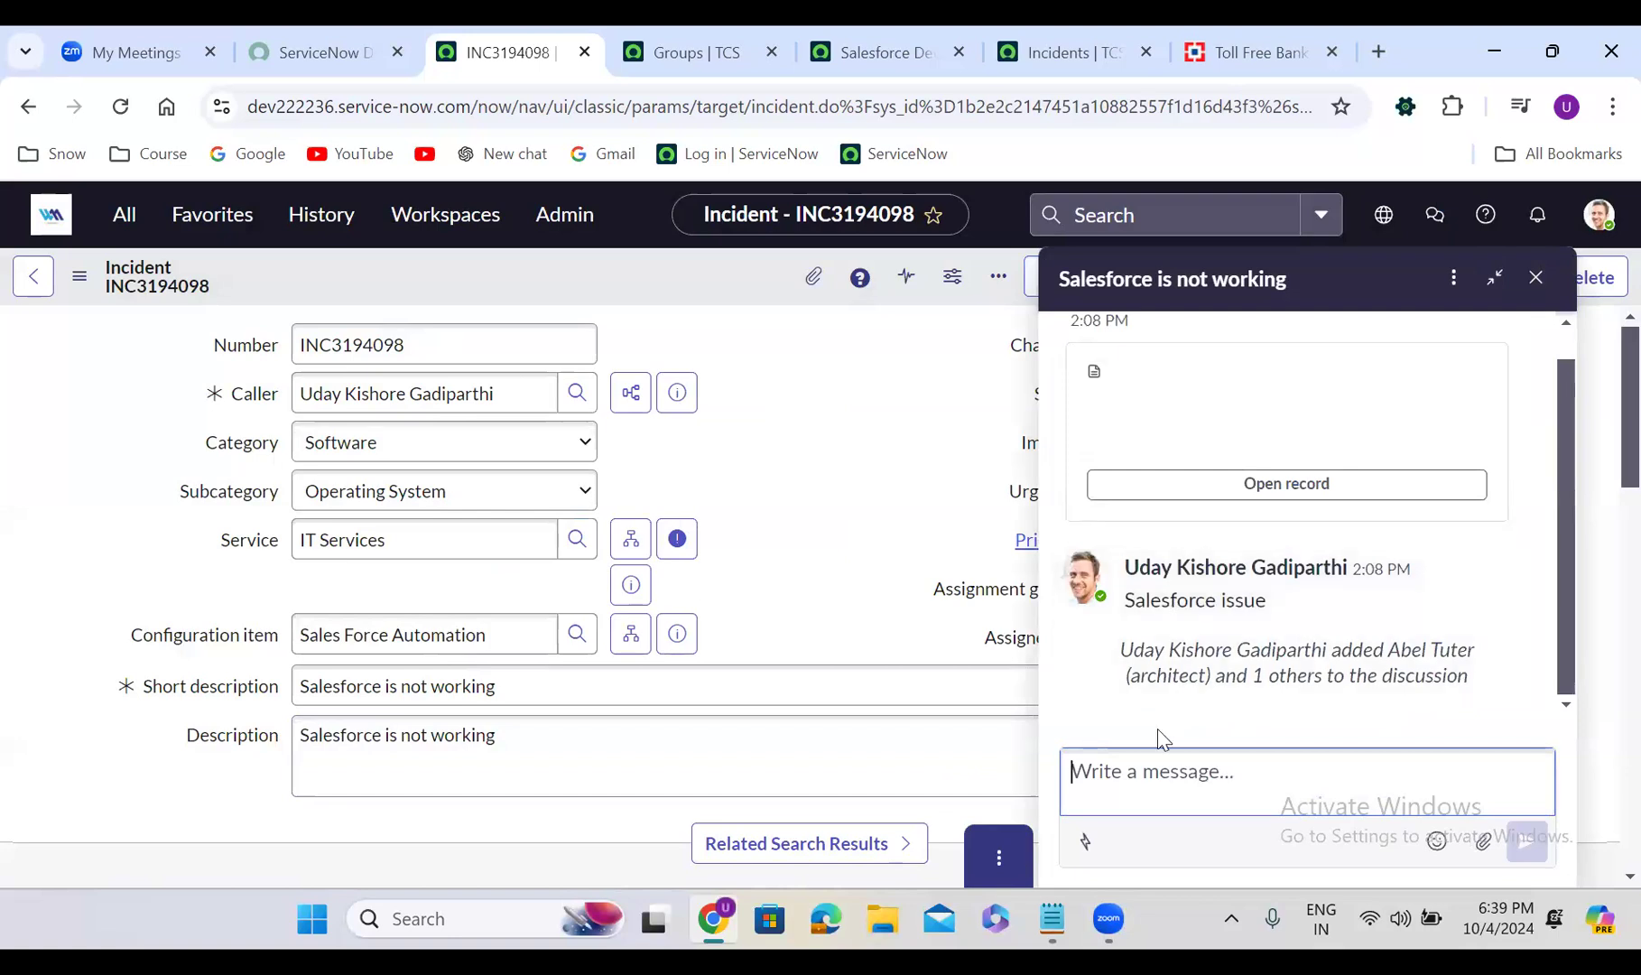
Post 'Hi All' in the sidebar discussion and close the discussion panel
{"action": "type", "text": "Hi All"}
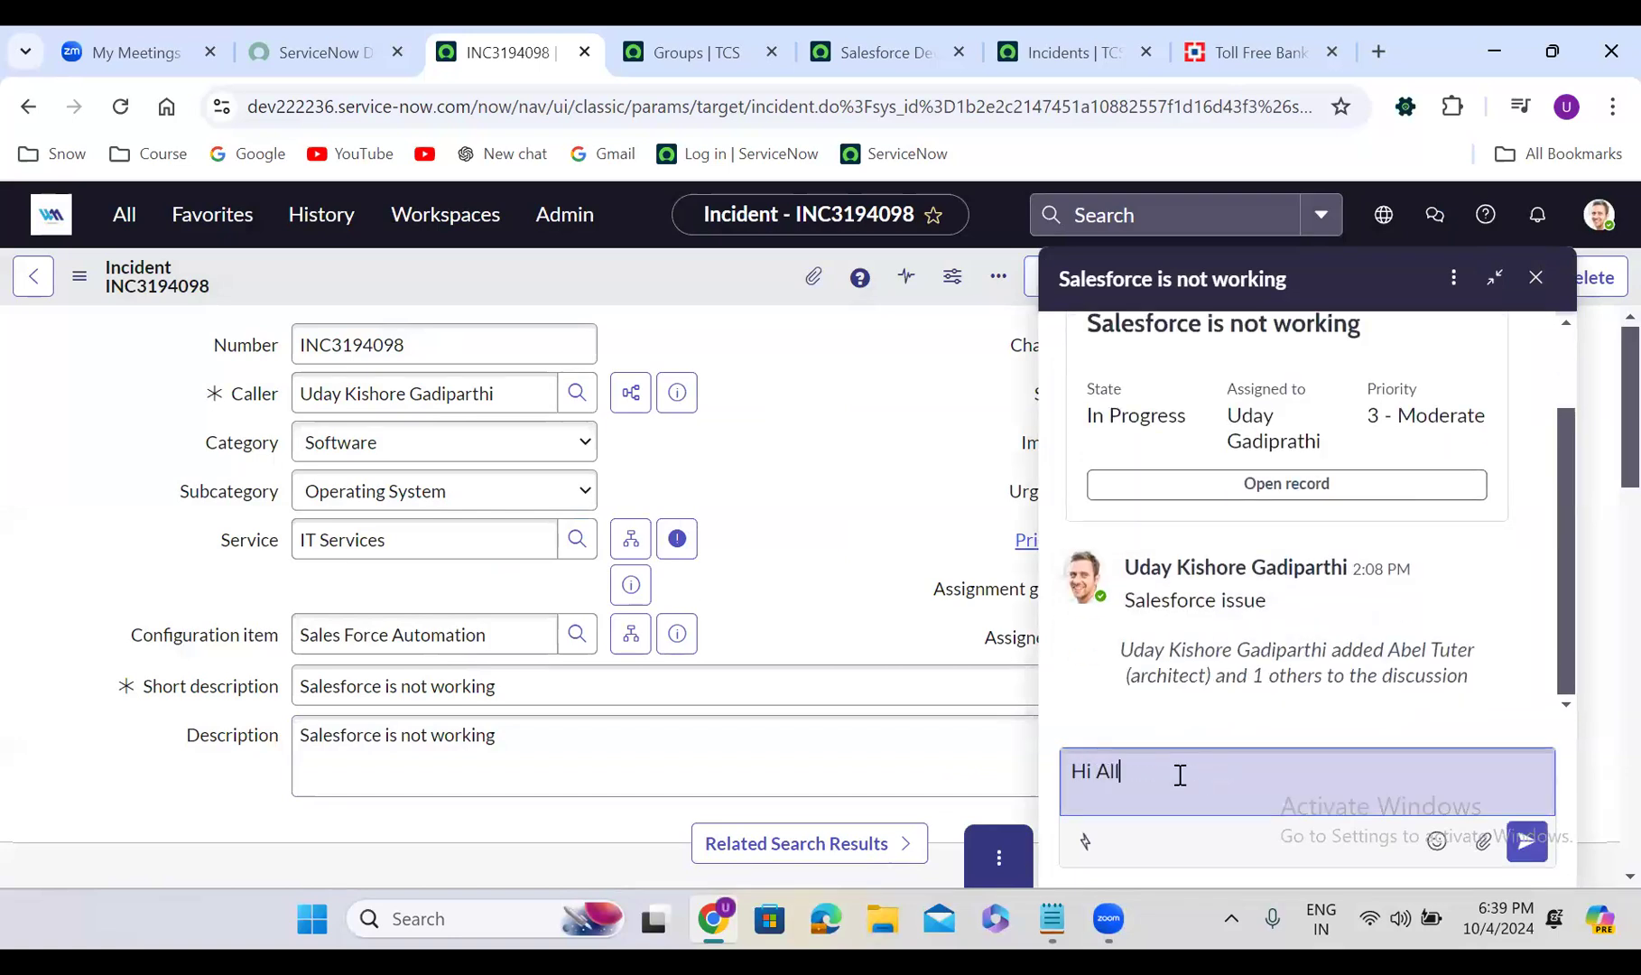
{"action": "key", "text": "Return"}
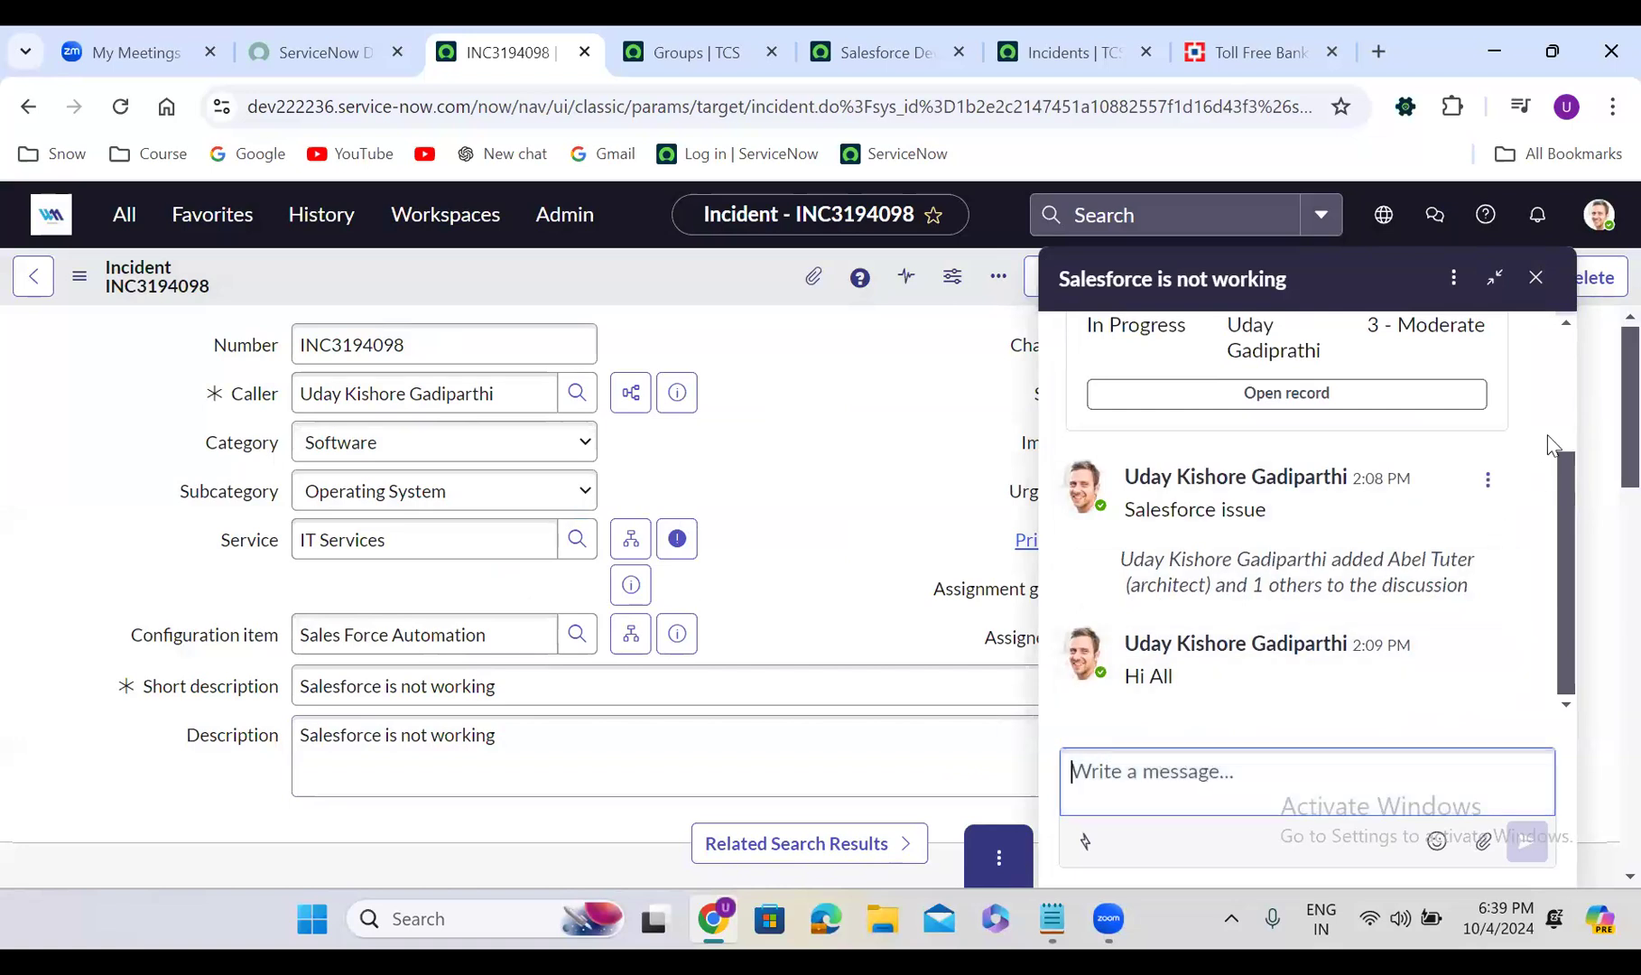
{"action": "left_click", "coordinate": [1453, 278]}
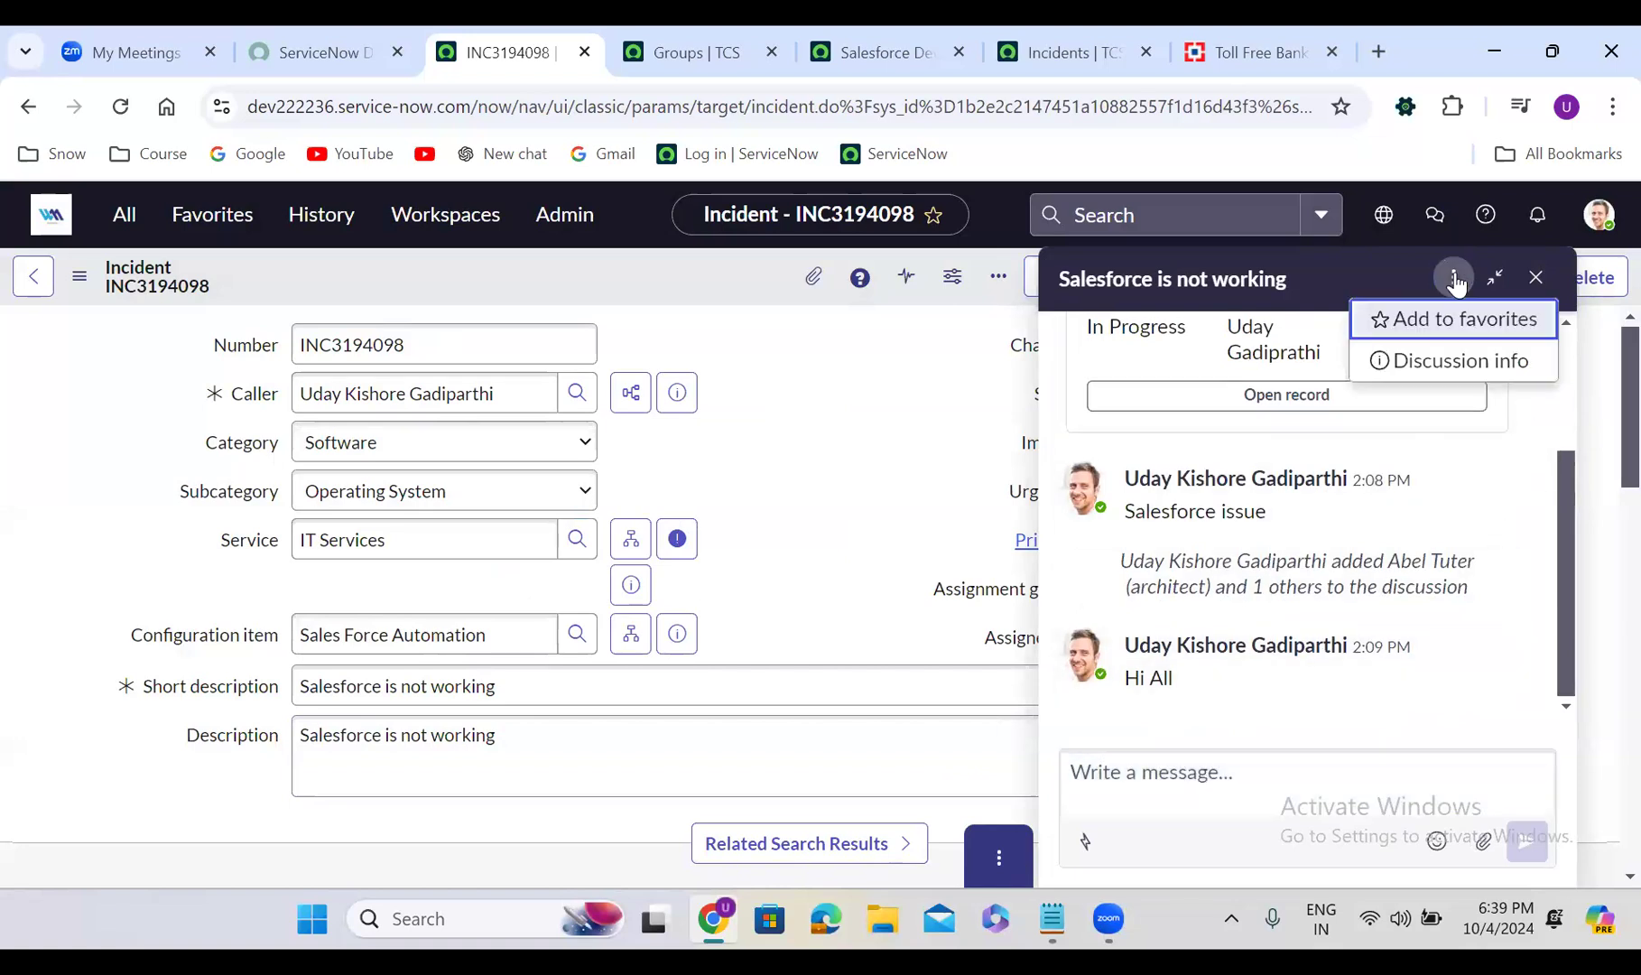
{"action": "left_click", "coordinate": [1522, 424]}
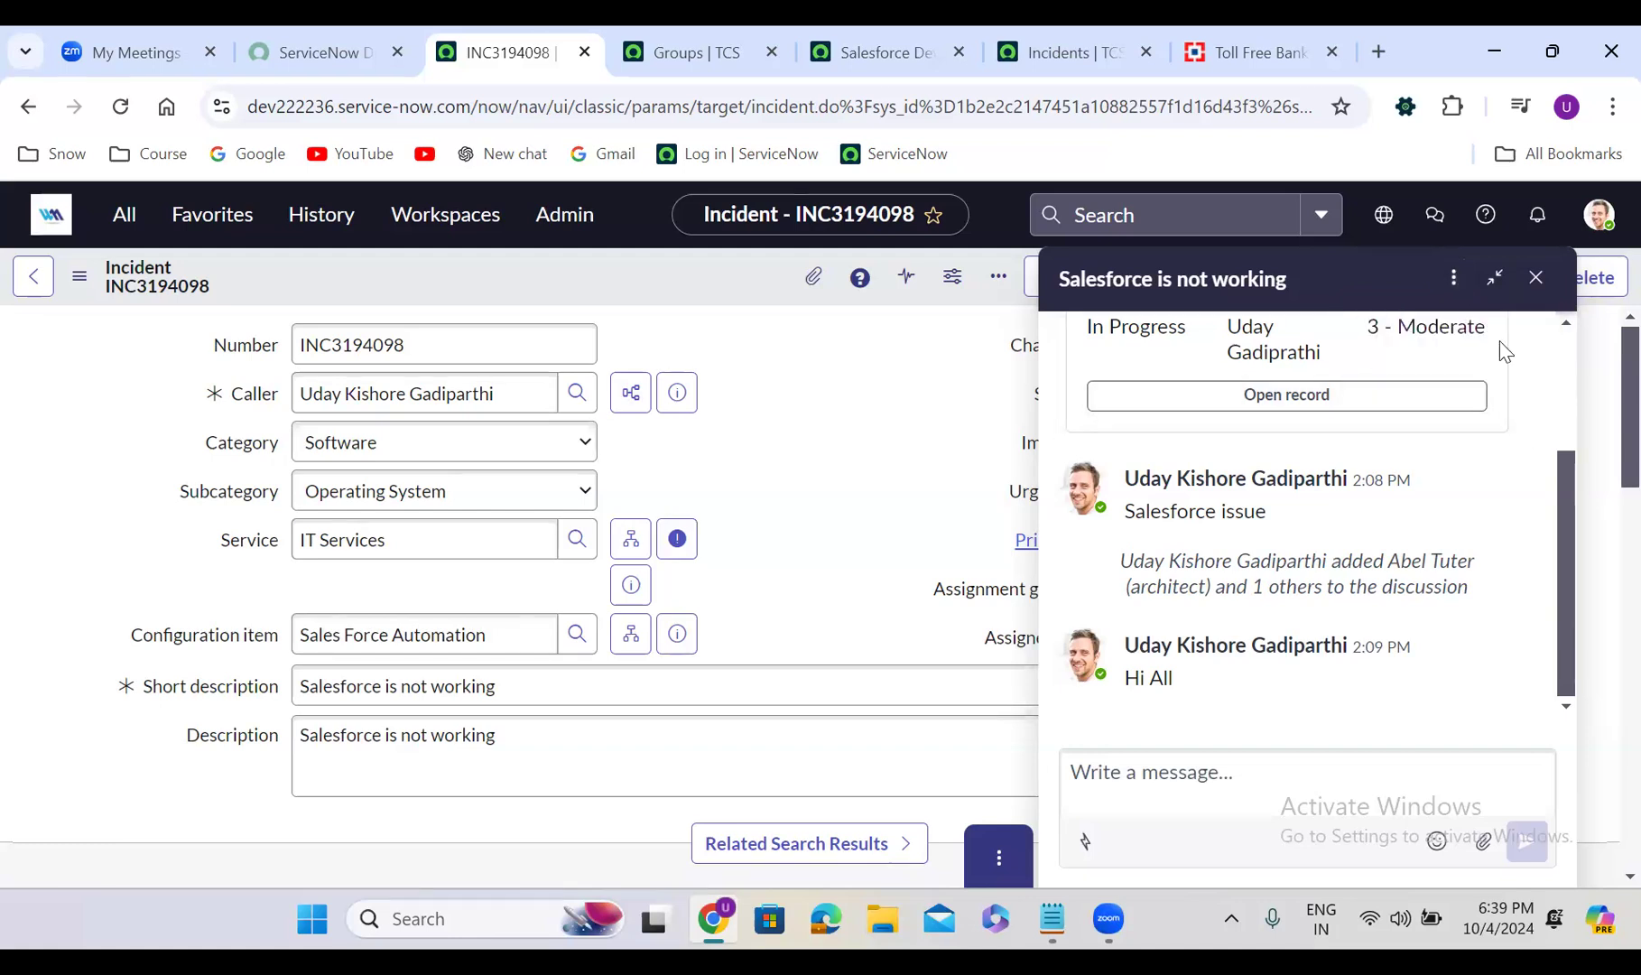
{"action": "left_click", "coordinate": [1536, 281]}
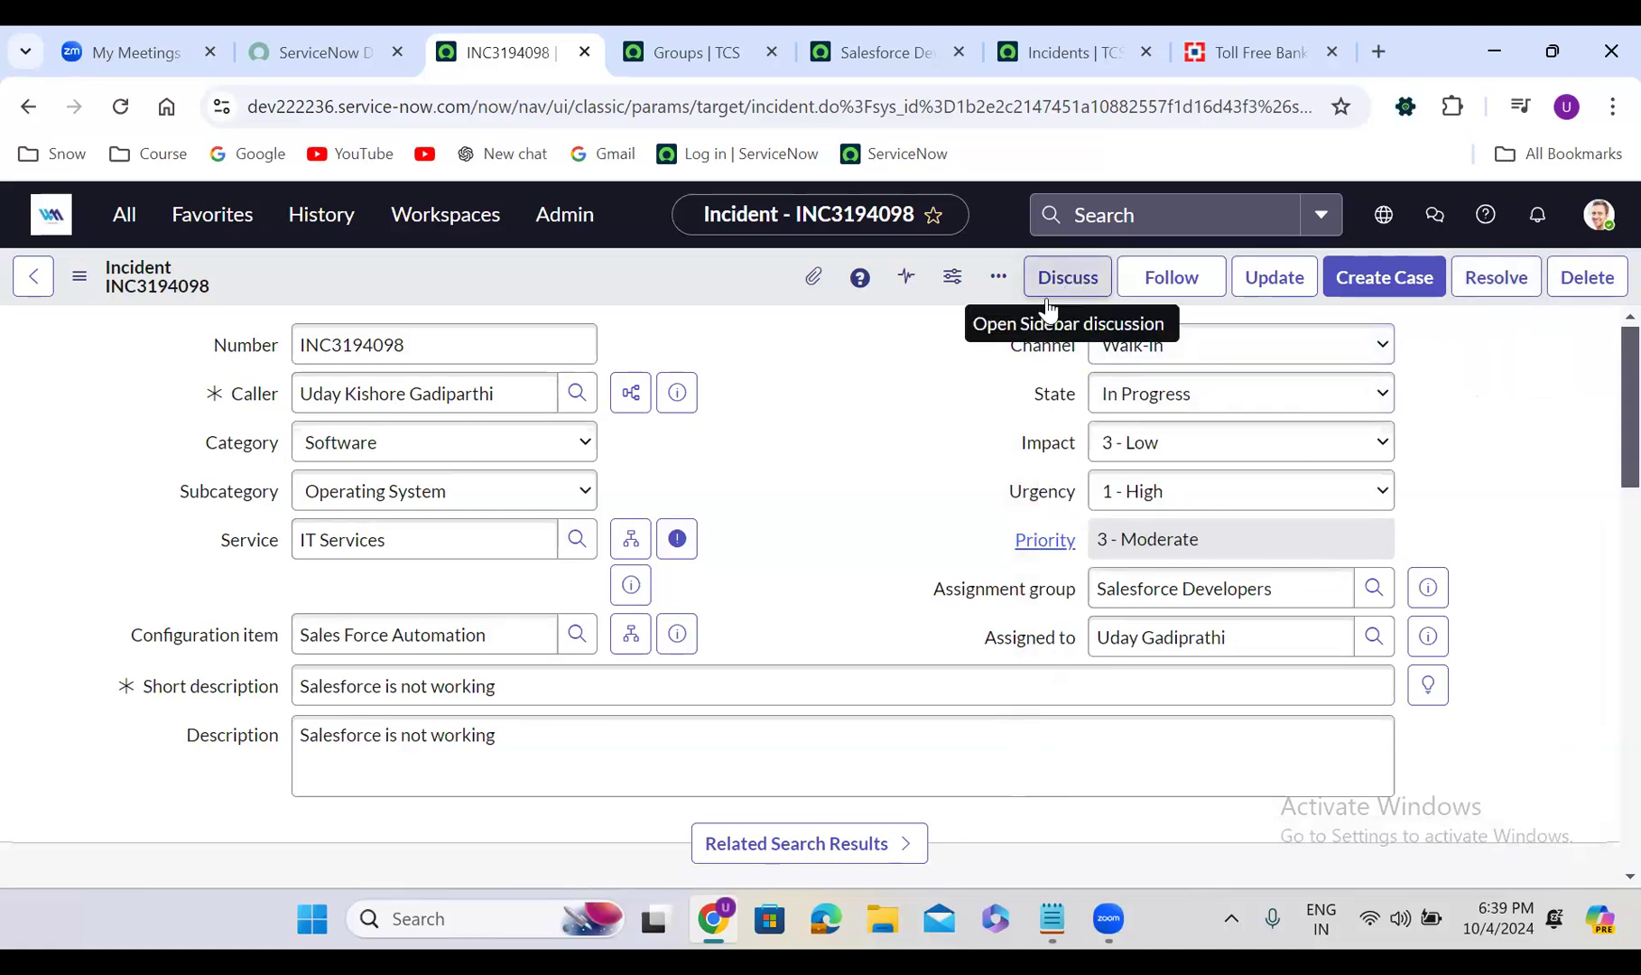
{"action": "left_click", "coordinate": [883, 472]}
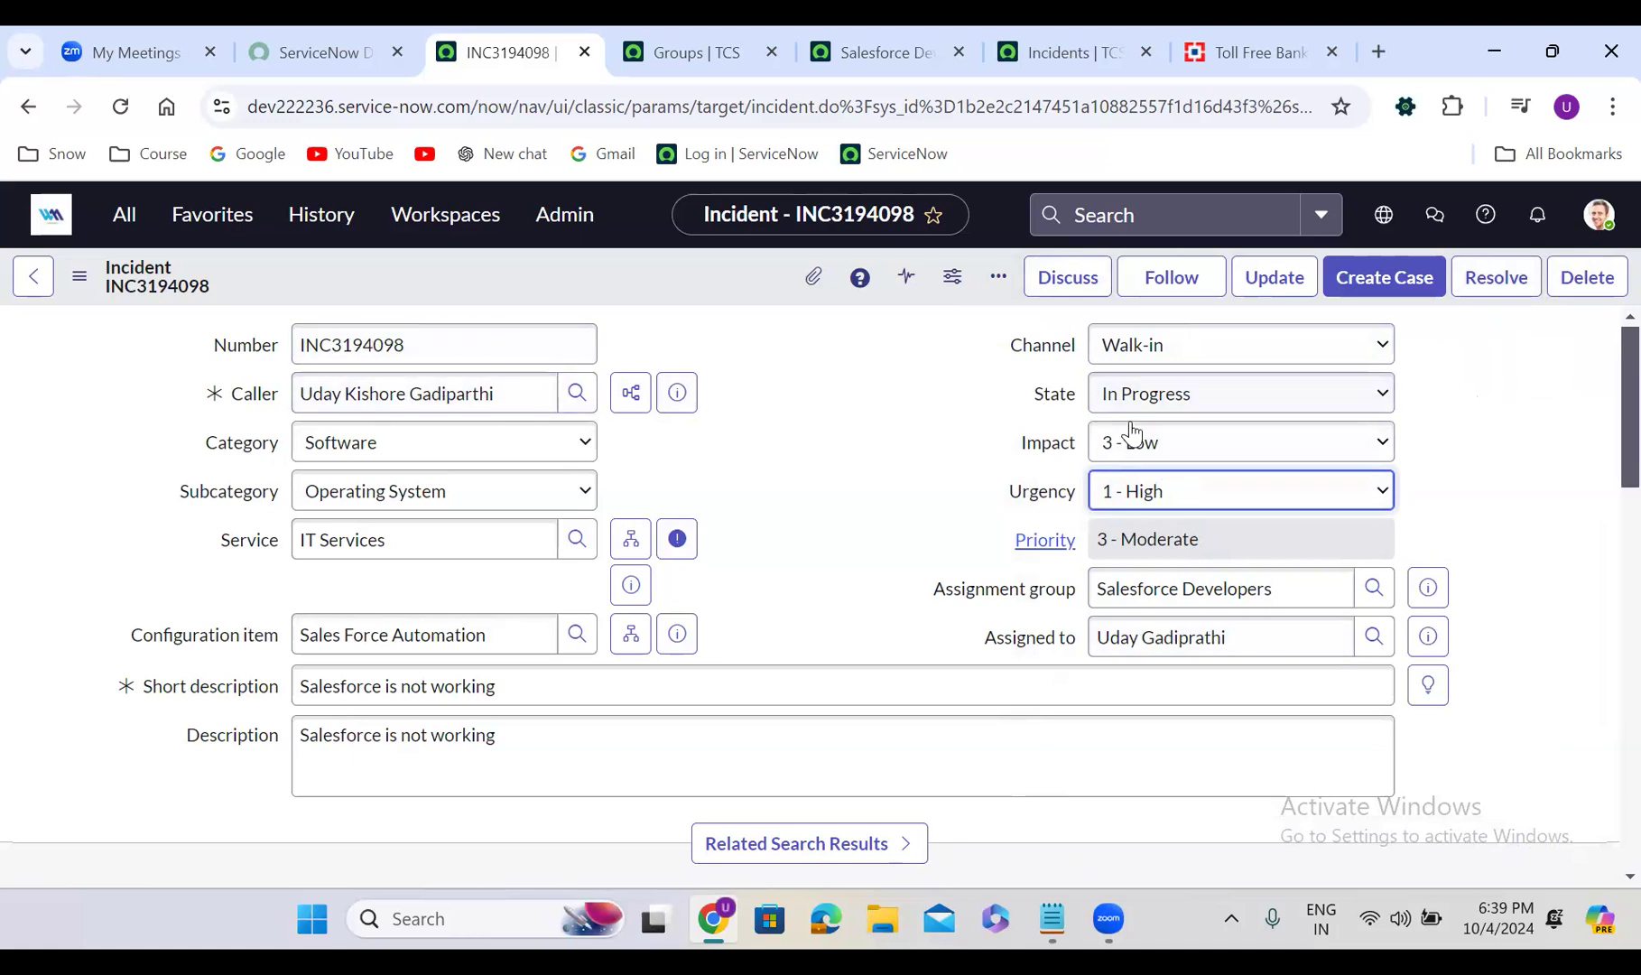
Set the incident State to On Hold with hold reason Awaiting Caller
{"action": "left_click", "coordinate": [1157, 399]}
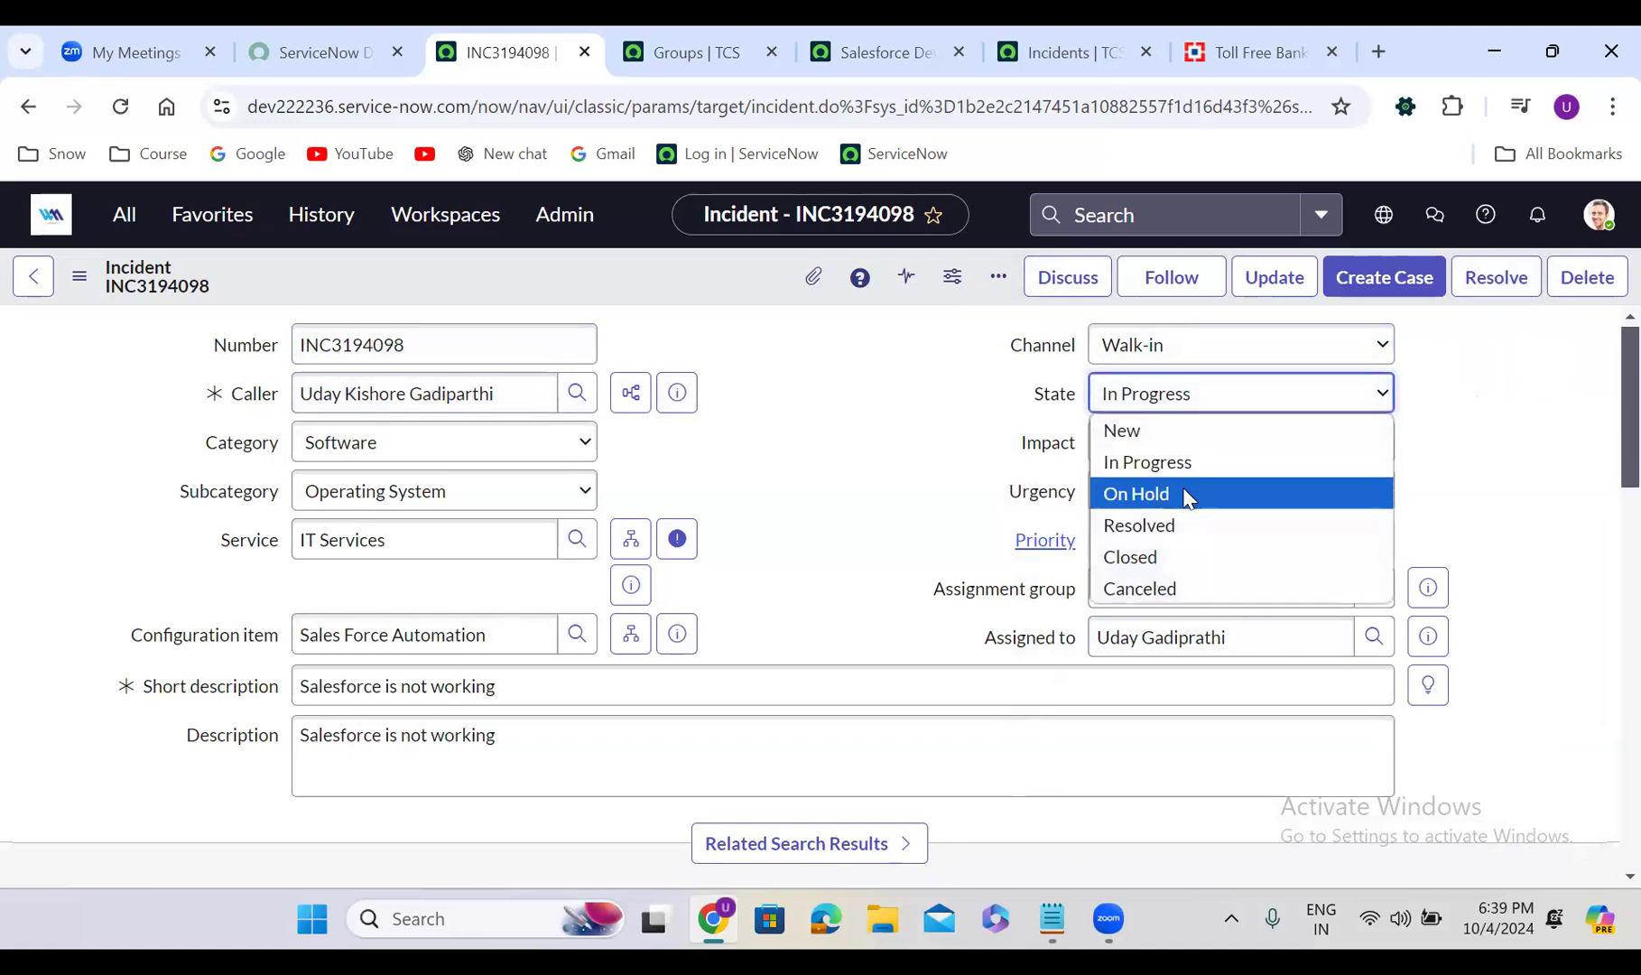
{"action": "left_click", "coordinate": [1184, 495]}
{"action": "left_click", "coordinate": [1164, 442]}
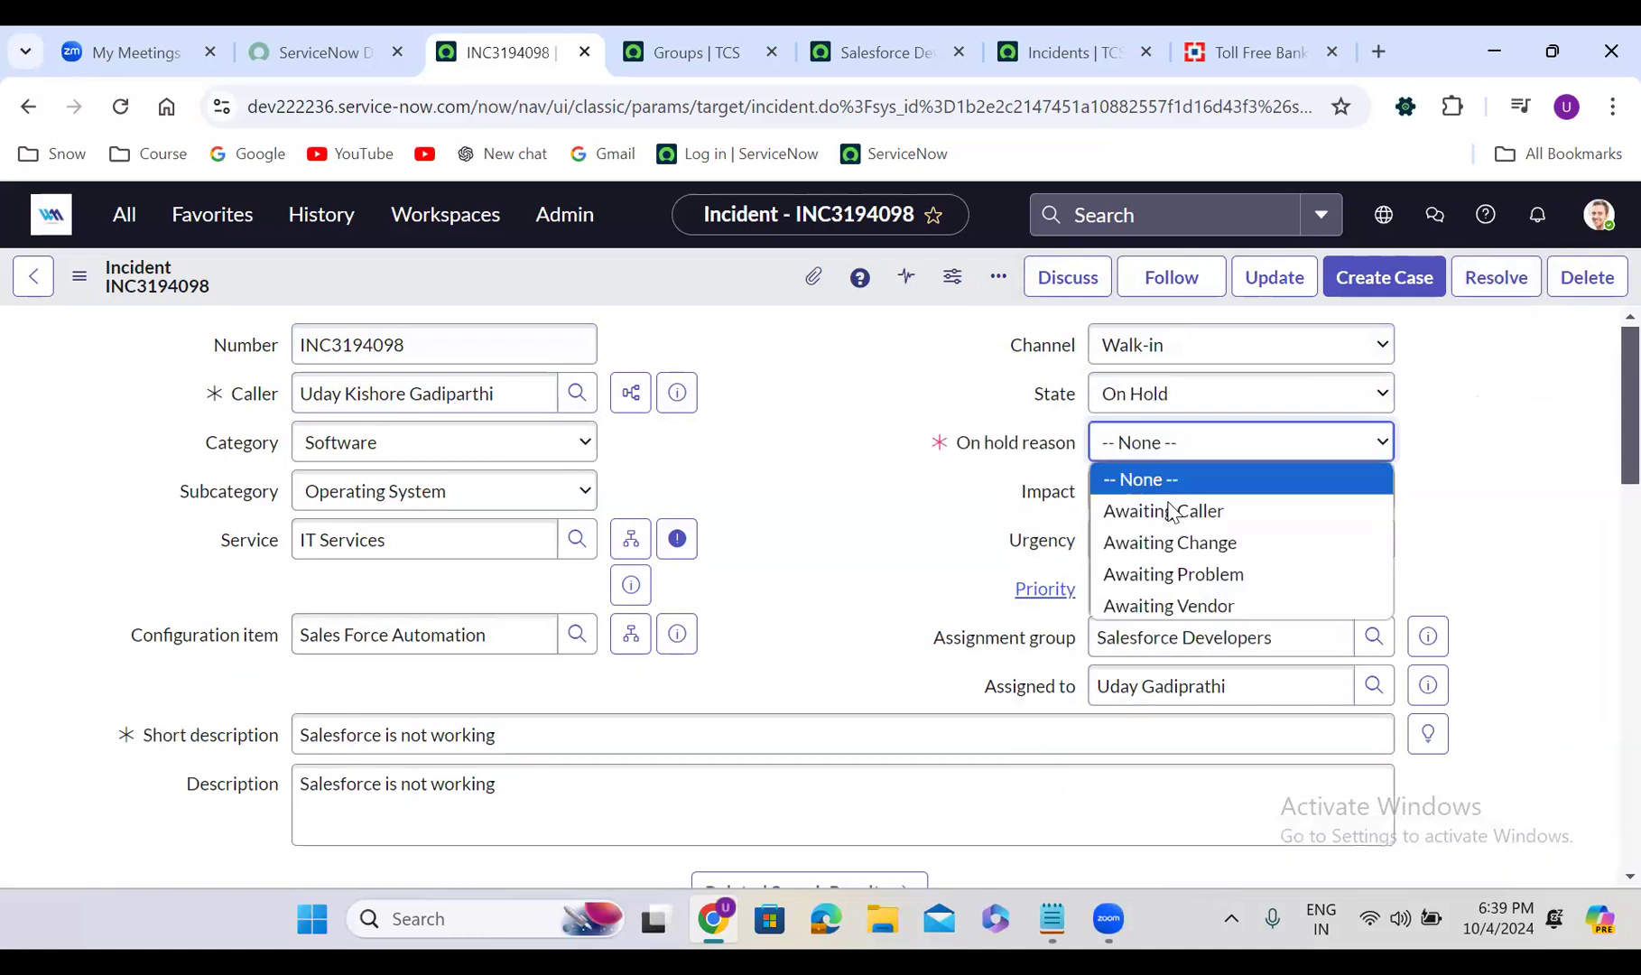
{"action": "left_click", "coordinate": [1166, 509]}
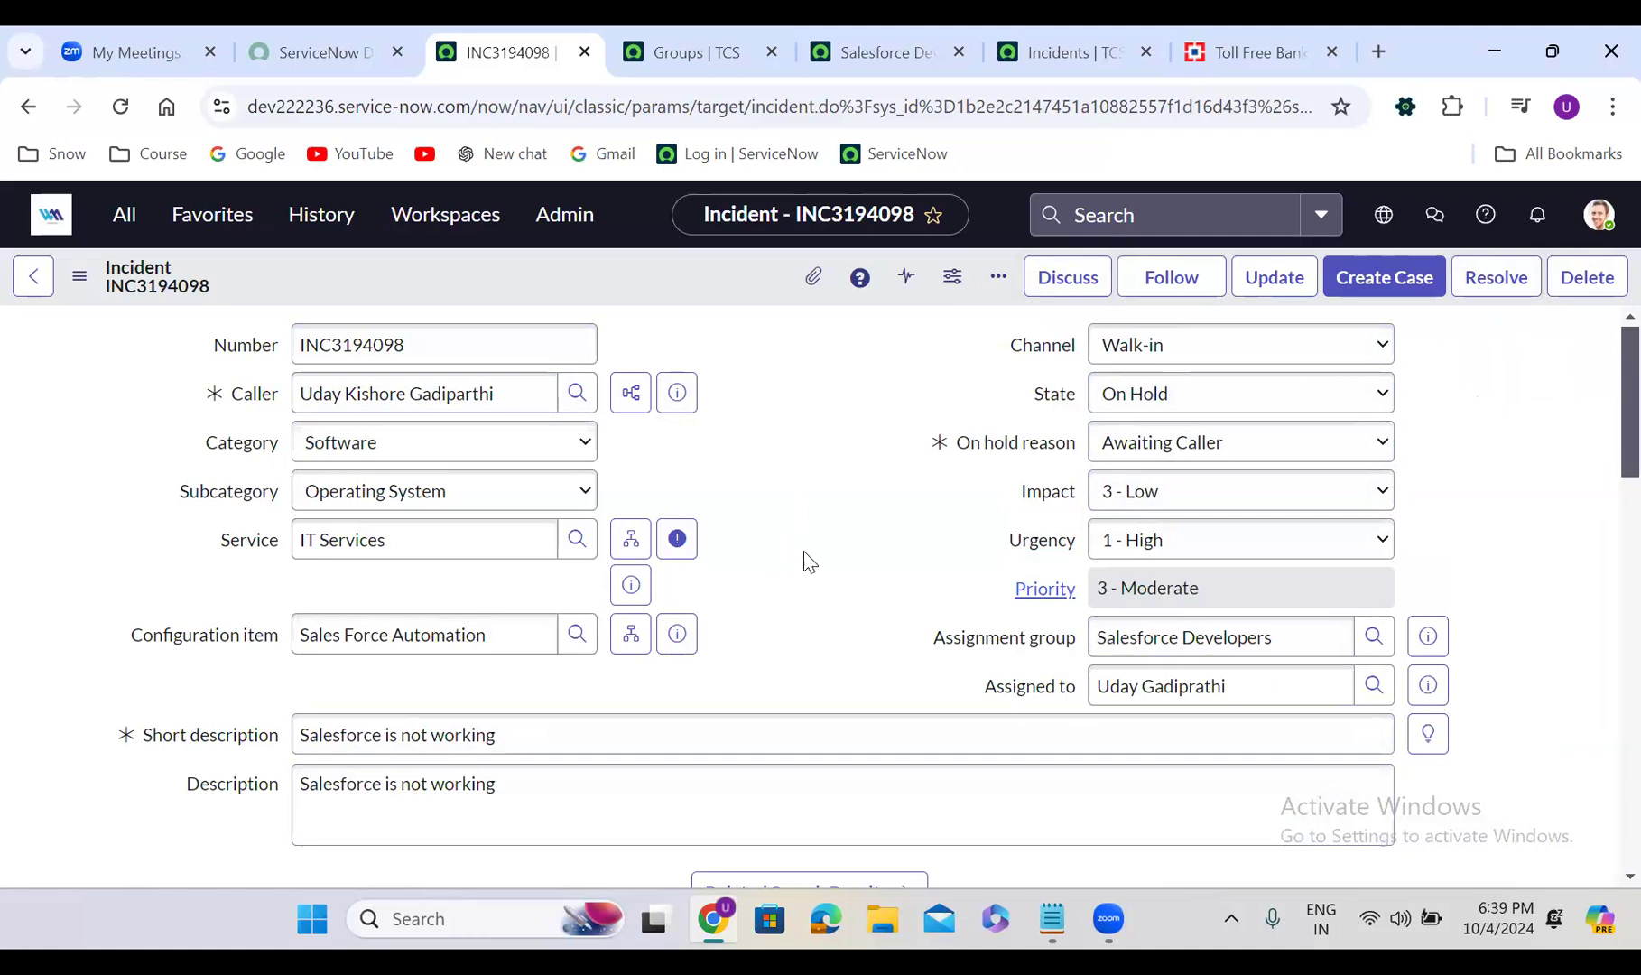
{"action": "left_click", "coordinate": [1062, 280]}
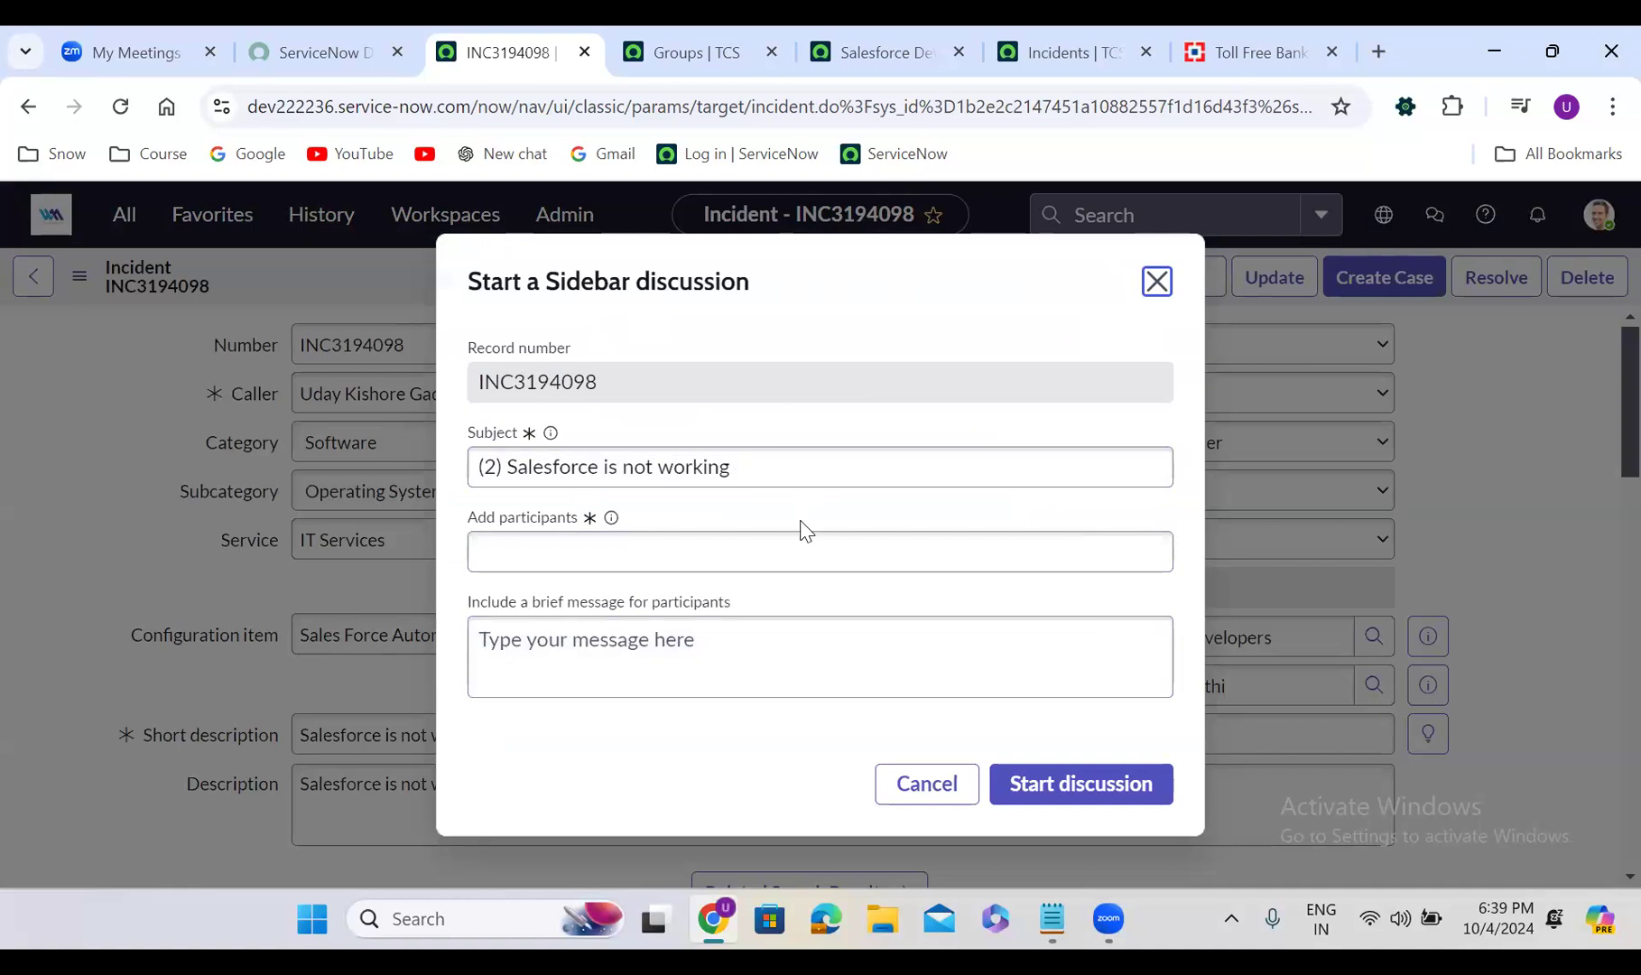
{"action": "left_click", "coordinate": [1157, 281]}
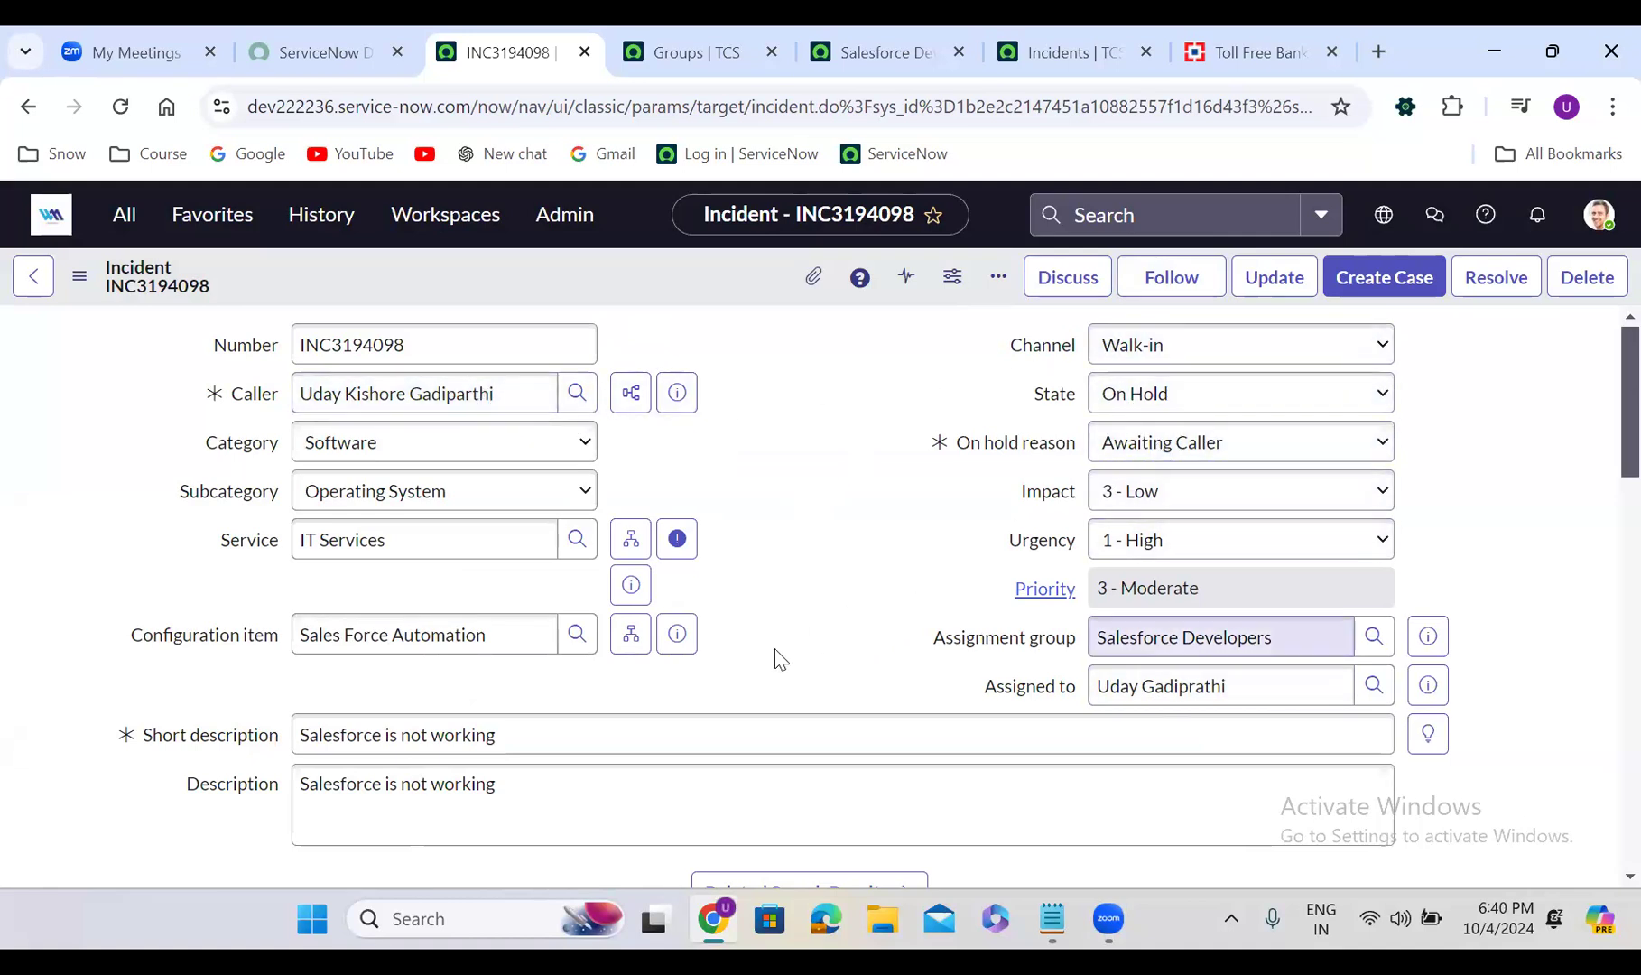
Add a comment @-mentioning the caller, 'I need below detail', and save the incident
{"action": "scroll", "coordinate": [776, 657], "scroll_direction": "down", "scroll_amount": 5}
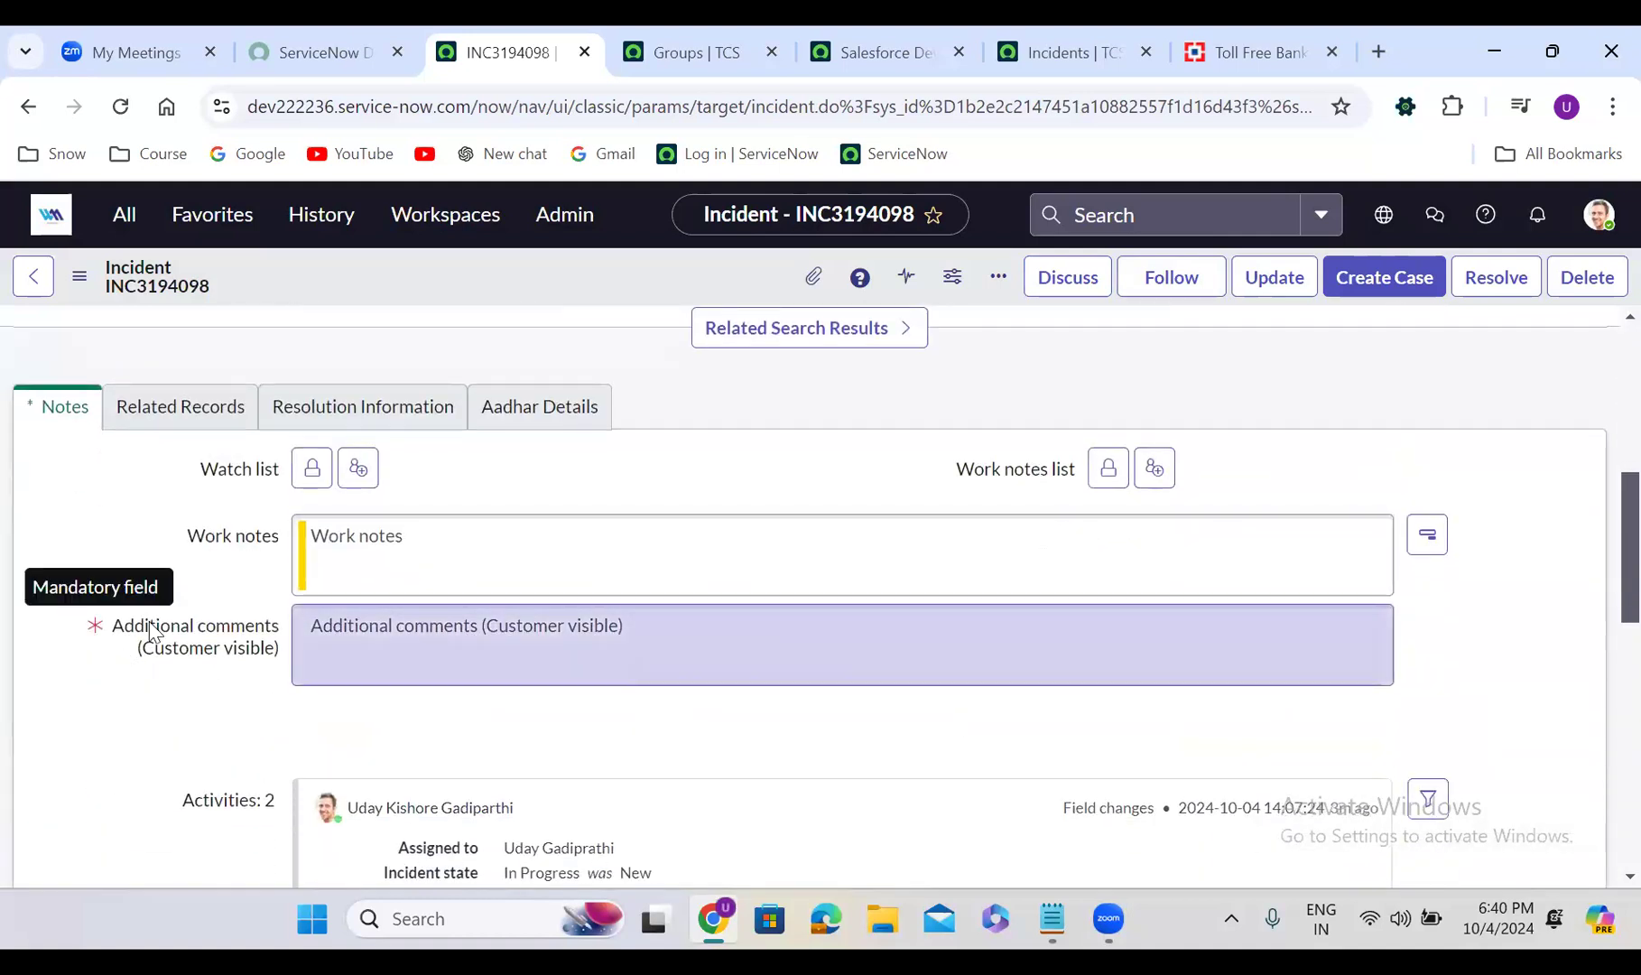
{"action": "left_click", "coordinate": [519, 652]}
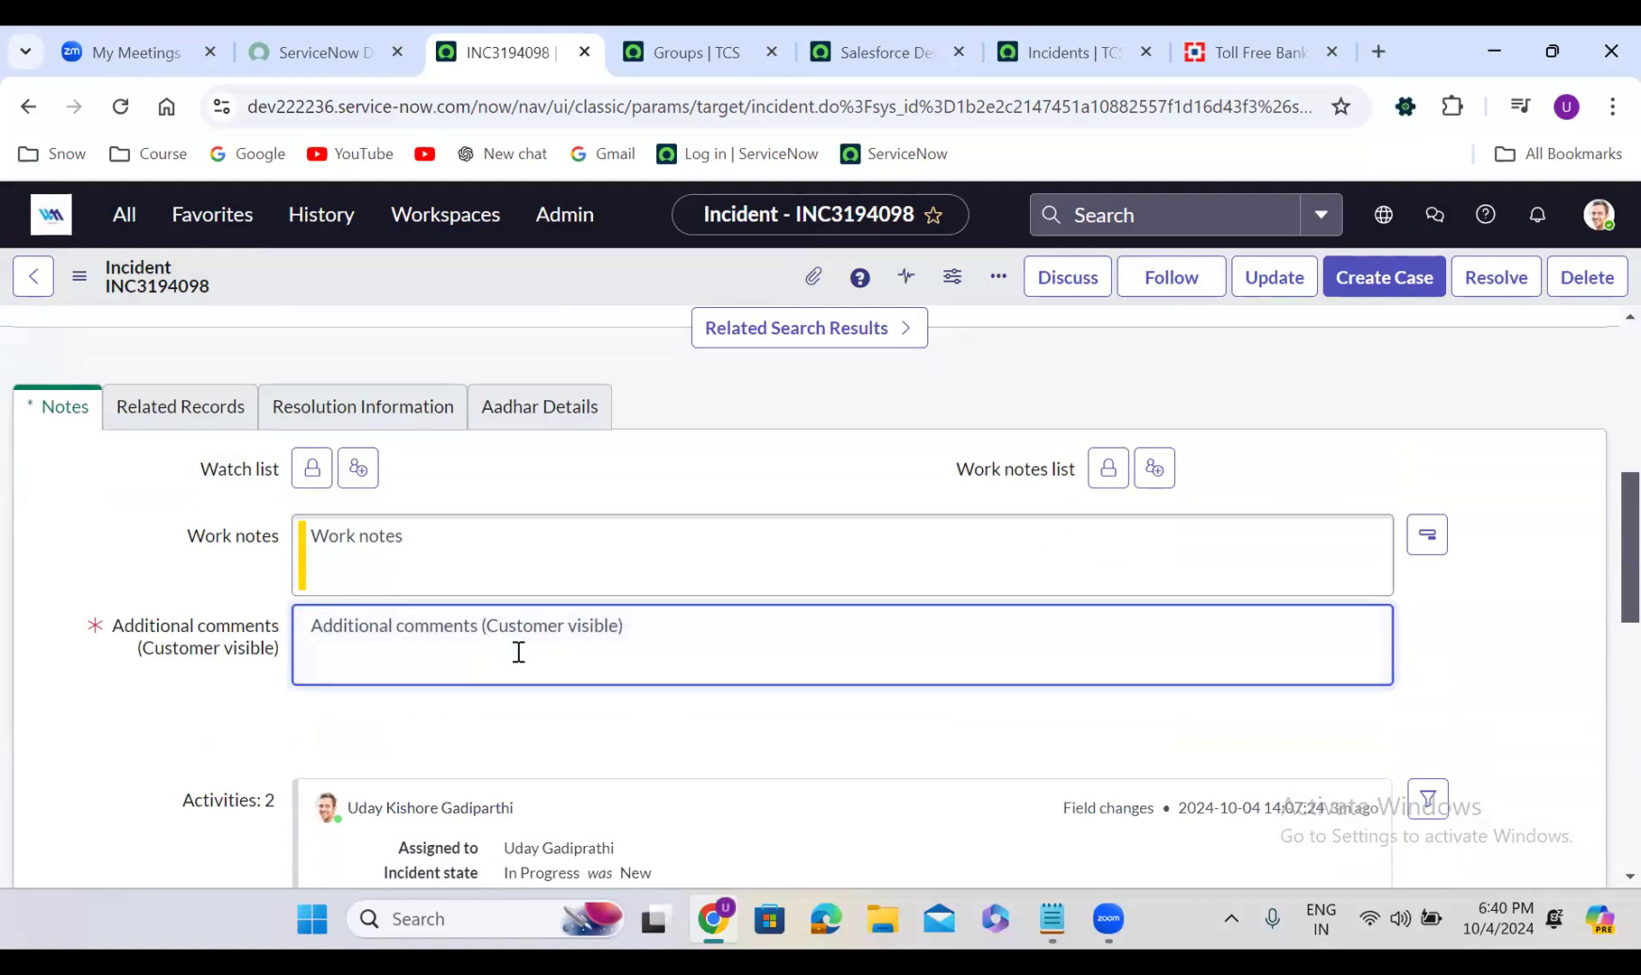
{"action": "type", "text": "@uday"}
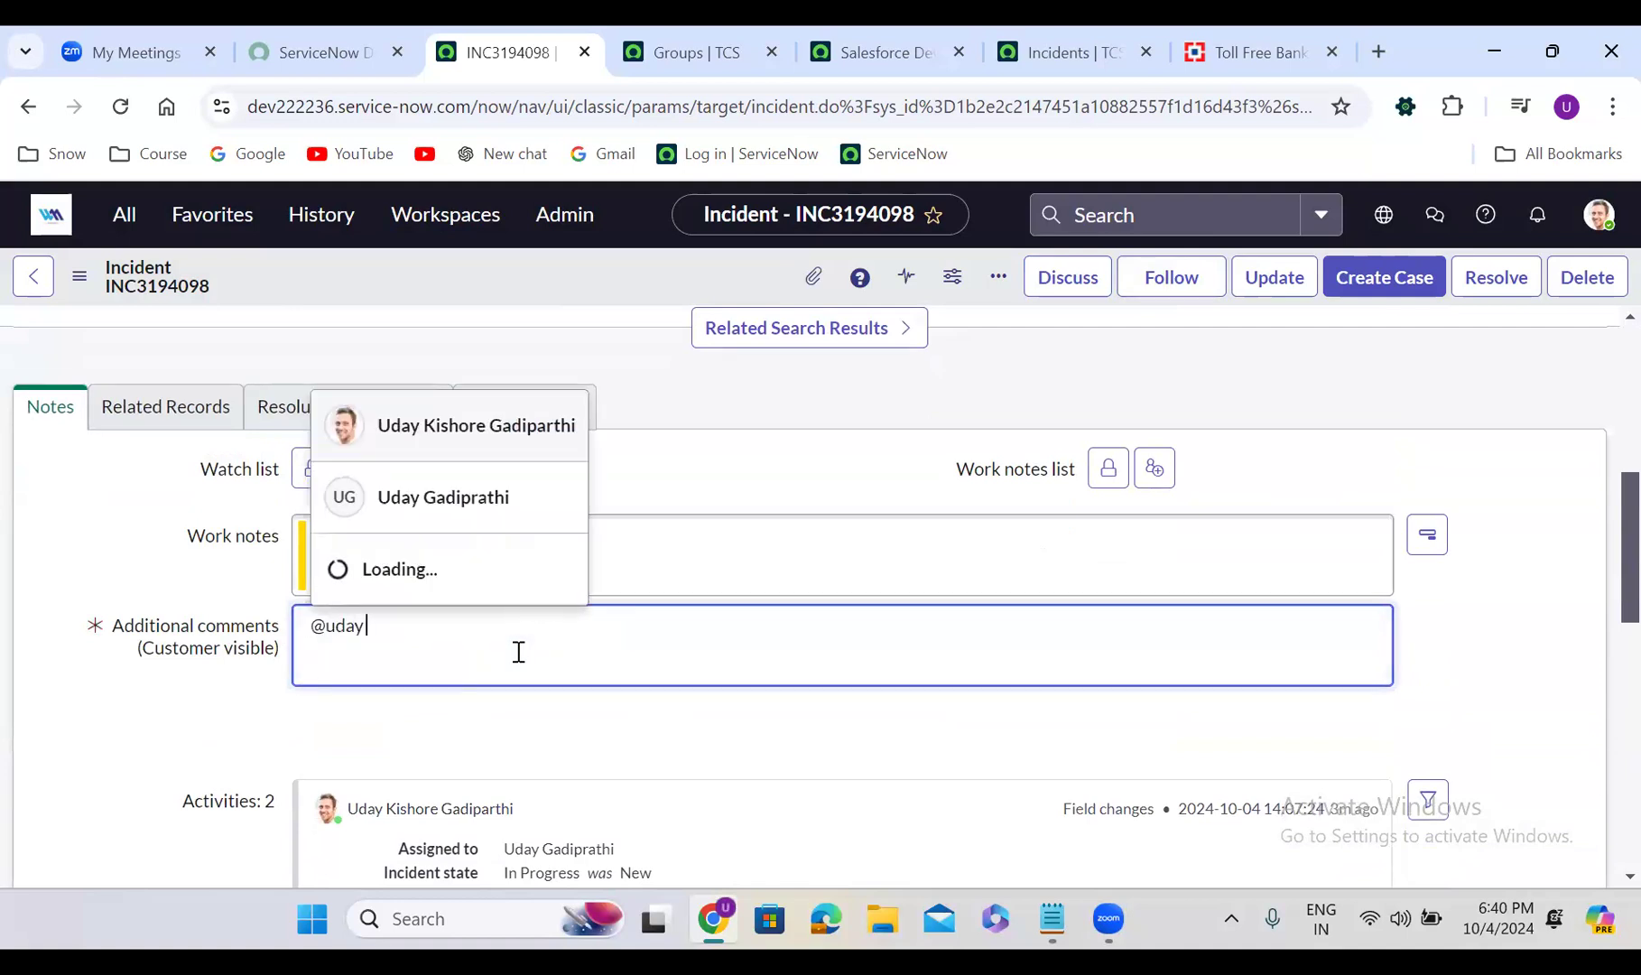
{"action": "key", "text": "Return"}
{"action": "type", "text": ", "}
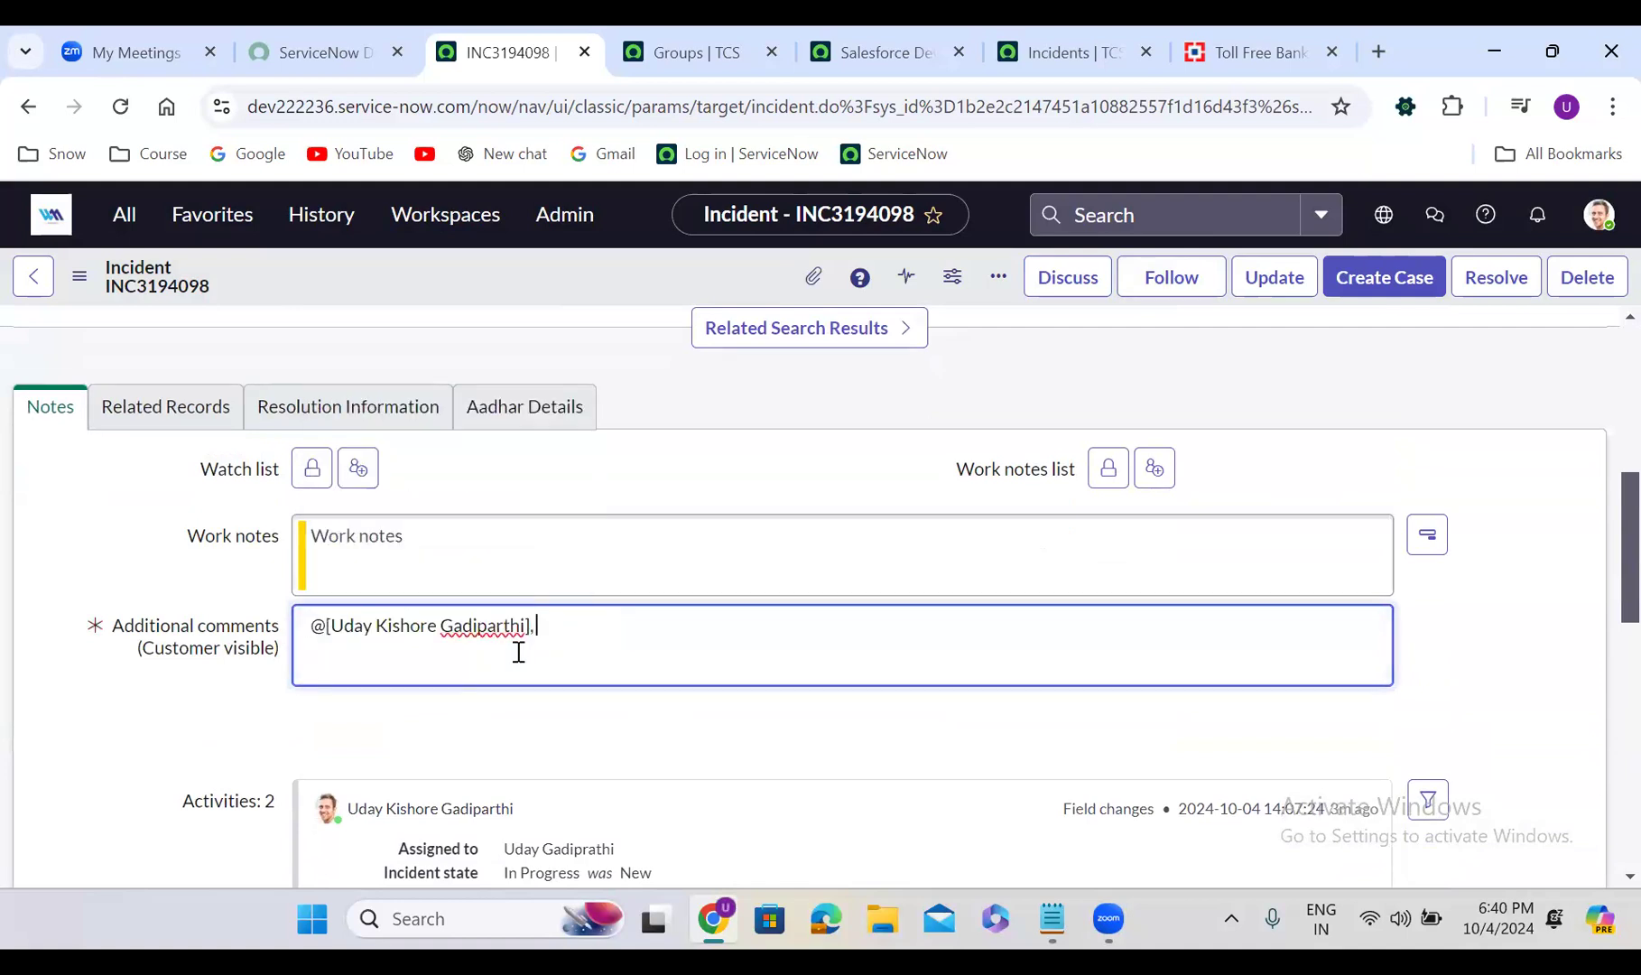
{"action": "type", "text": "I need below details"}
{"action": "right_click", "coordinate": [624, 261]}
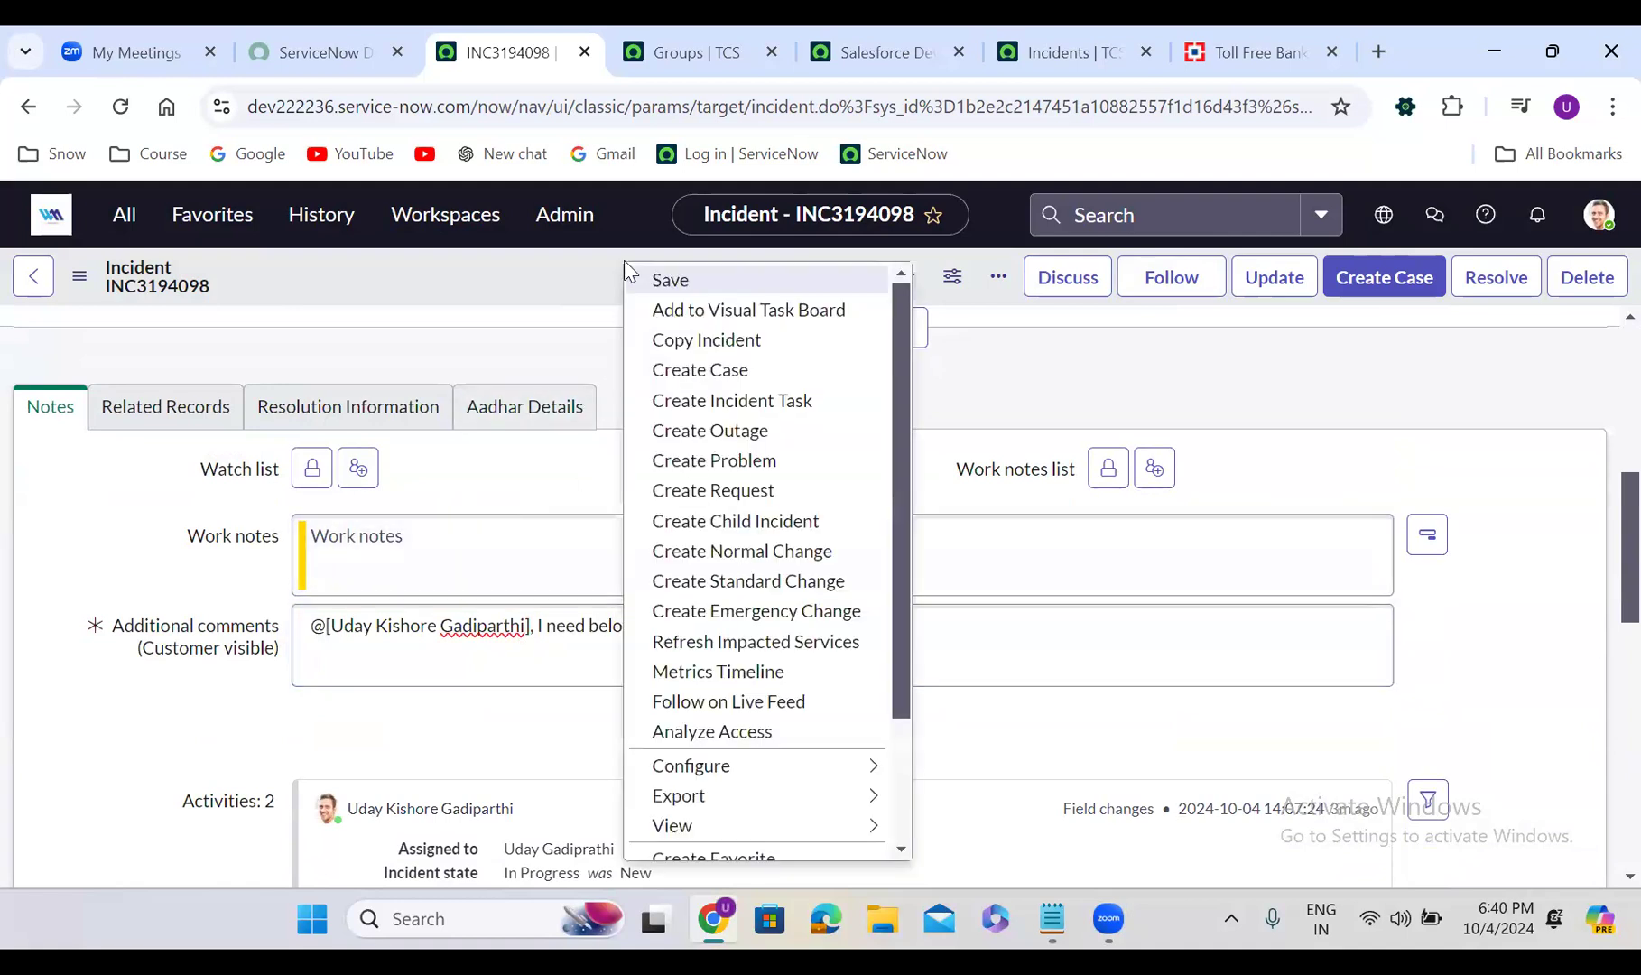
{"action": "left_click", "coordinate": [668, 281]}
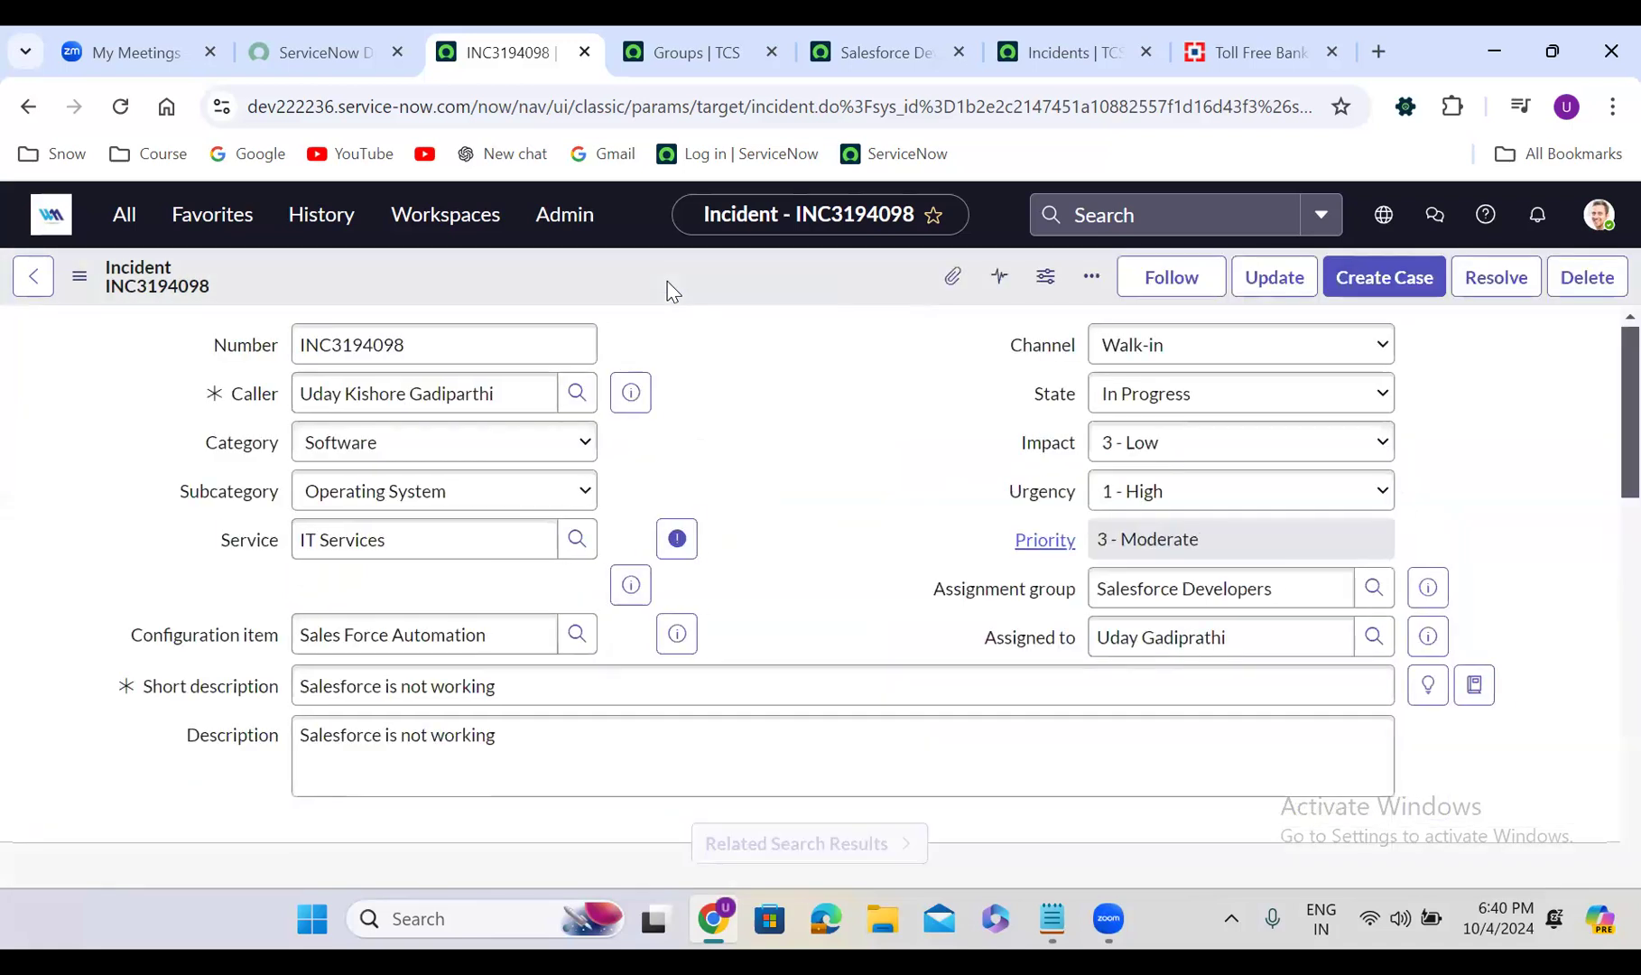
{"action": "left_click", "coordinate": [1144, 393]}
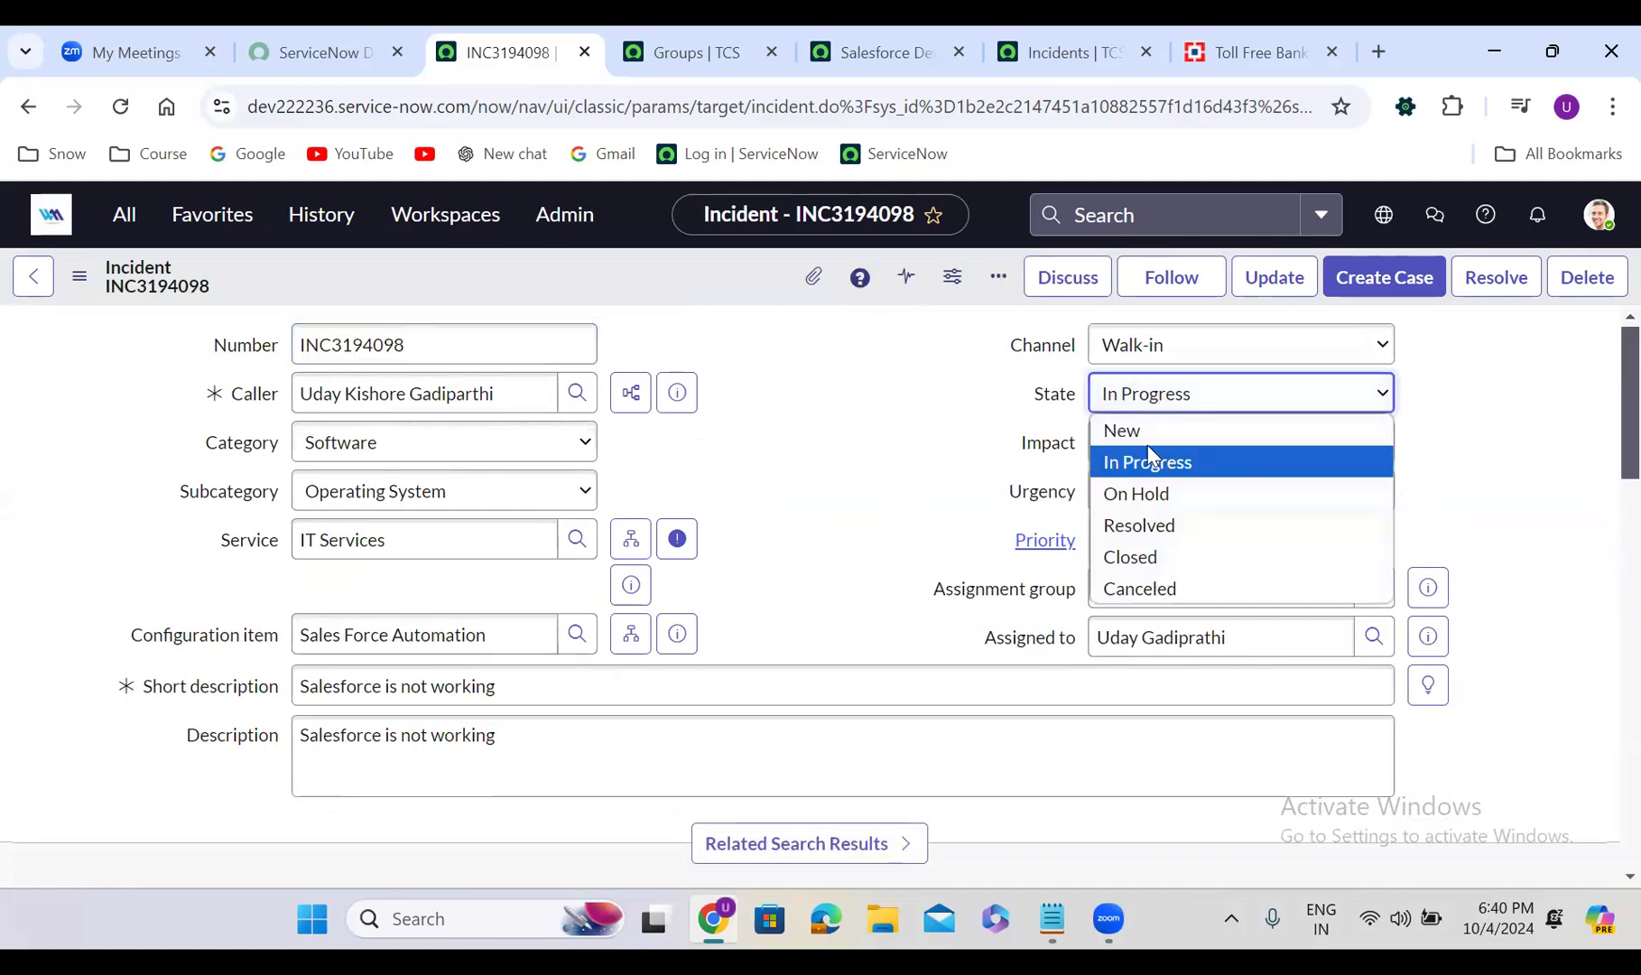
{"action": "left_click", "coordinate": [1160, 495]}
{"action": "left_click", "coordinate": [1165, 444]}
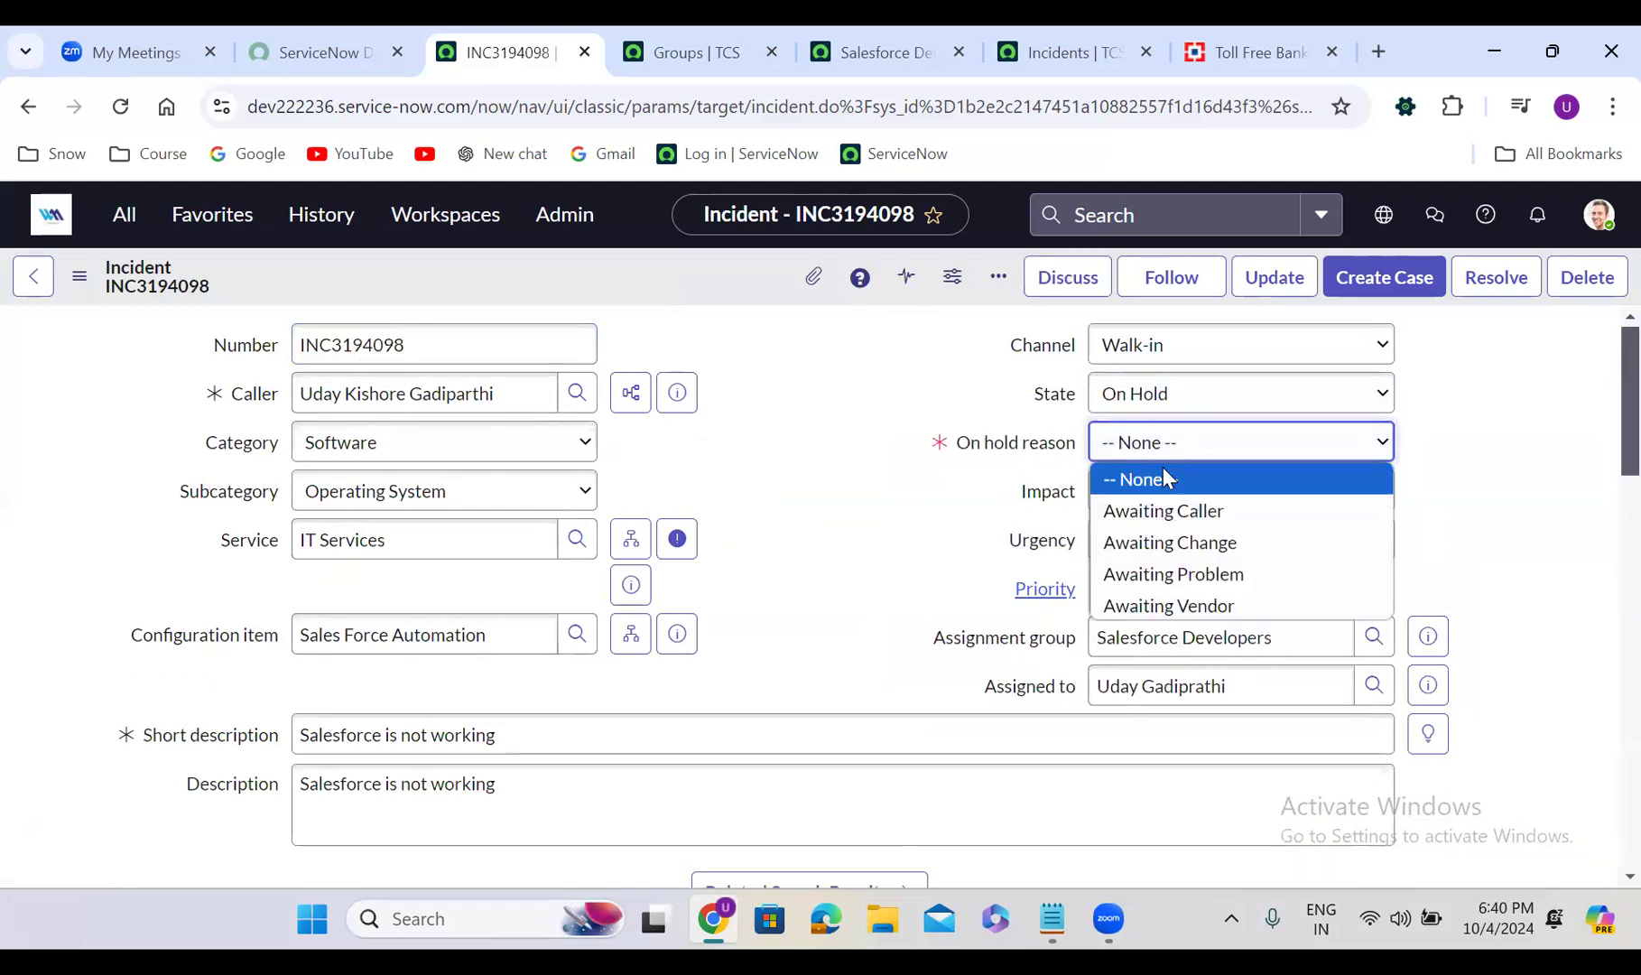
{"action": "left_click", "coordinate": [1176, 517]}
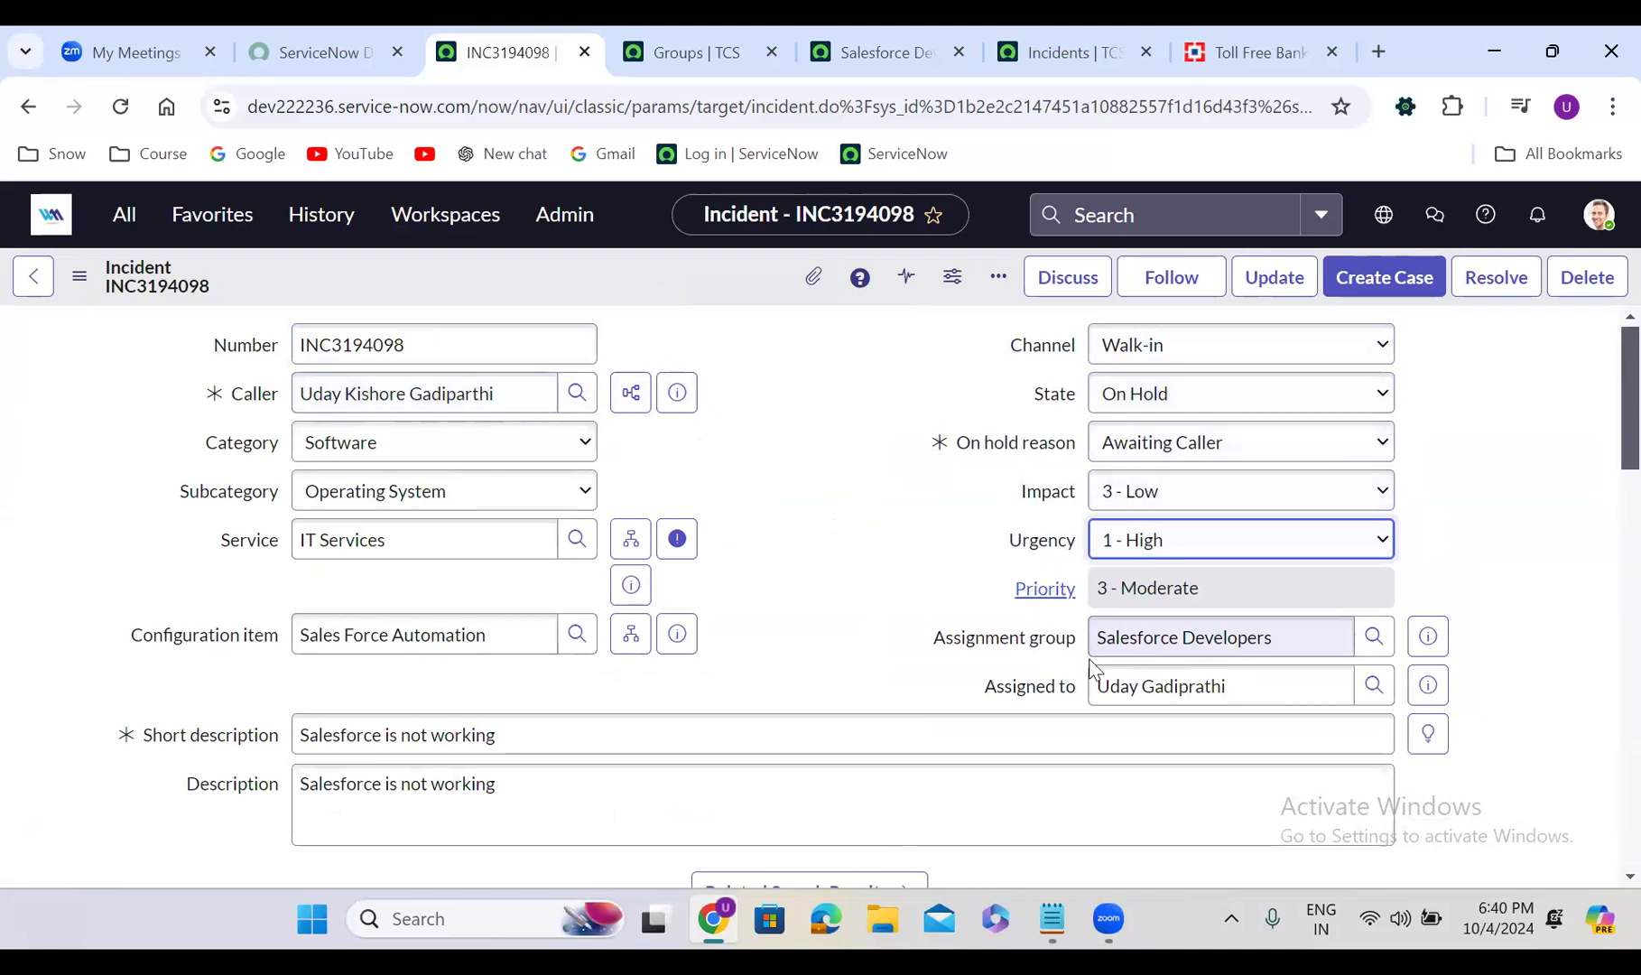
{"action": "left_click", "coordinate": [1163, 393]}
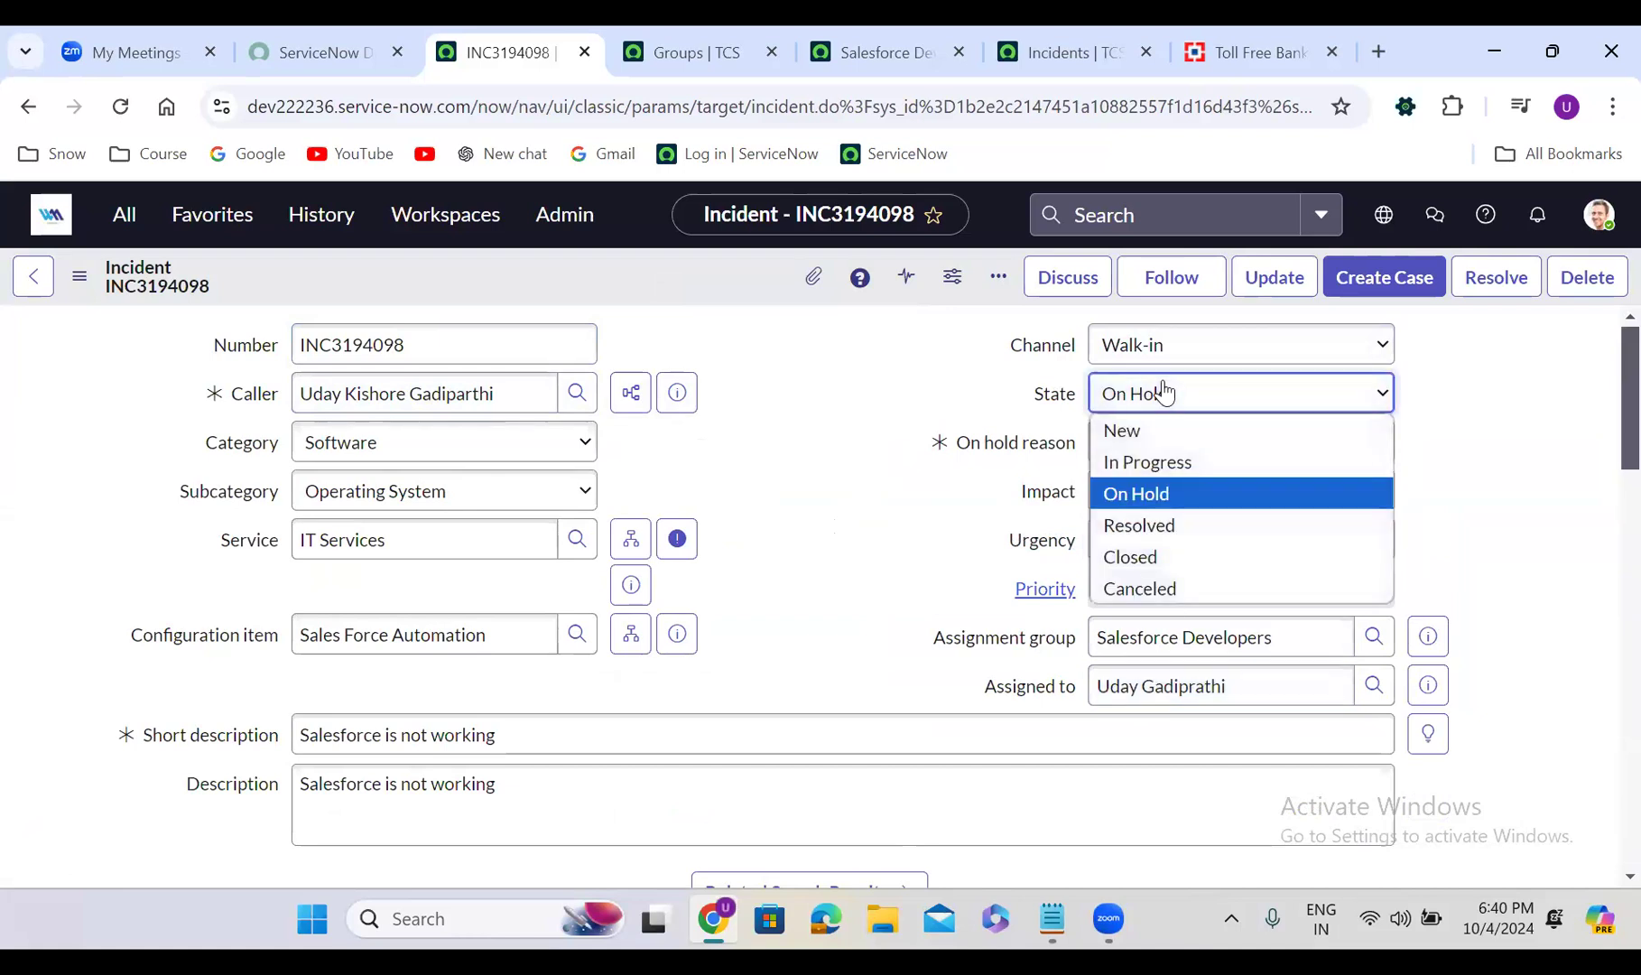
{"action": "left_click", "coordinate": [1179, 463]}
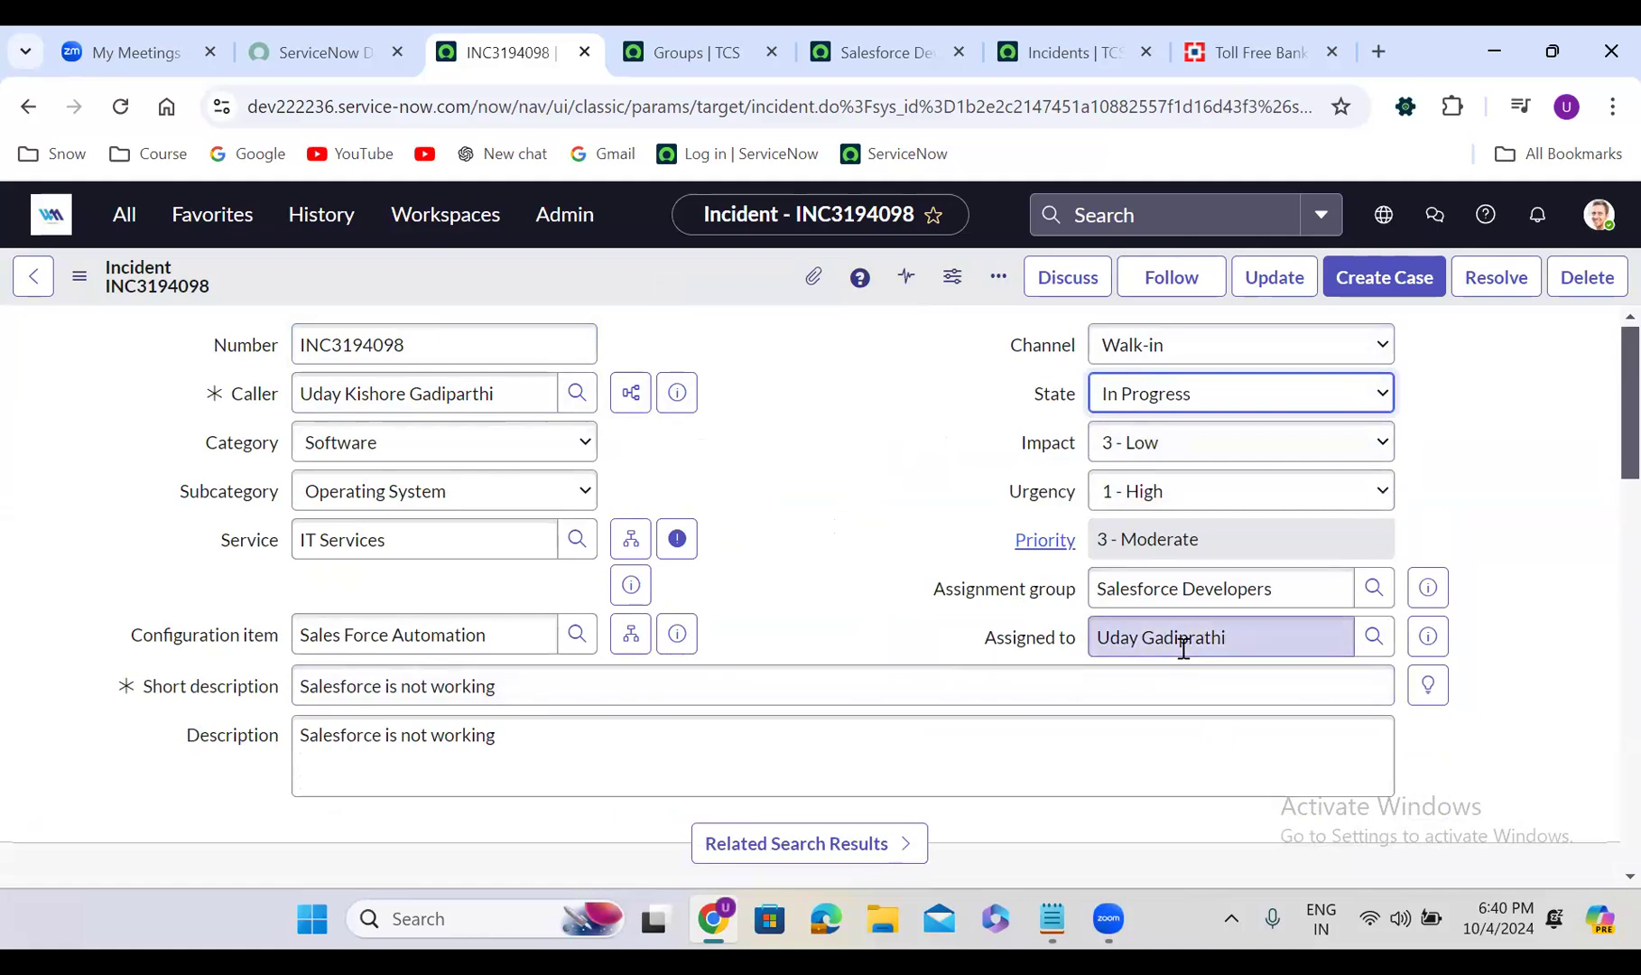
{"action": "left_click", "coordinate": [634, 269]}
{"action": "right_click", "coordinate": [641, 267]}
{"action": "left_click", "coordinate": [663, 272]}
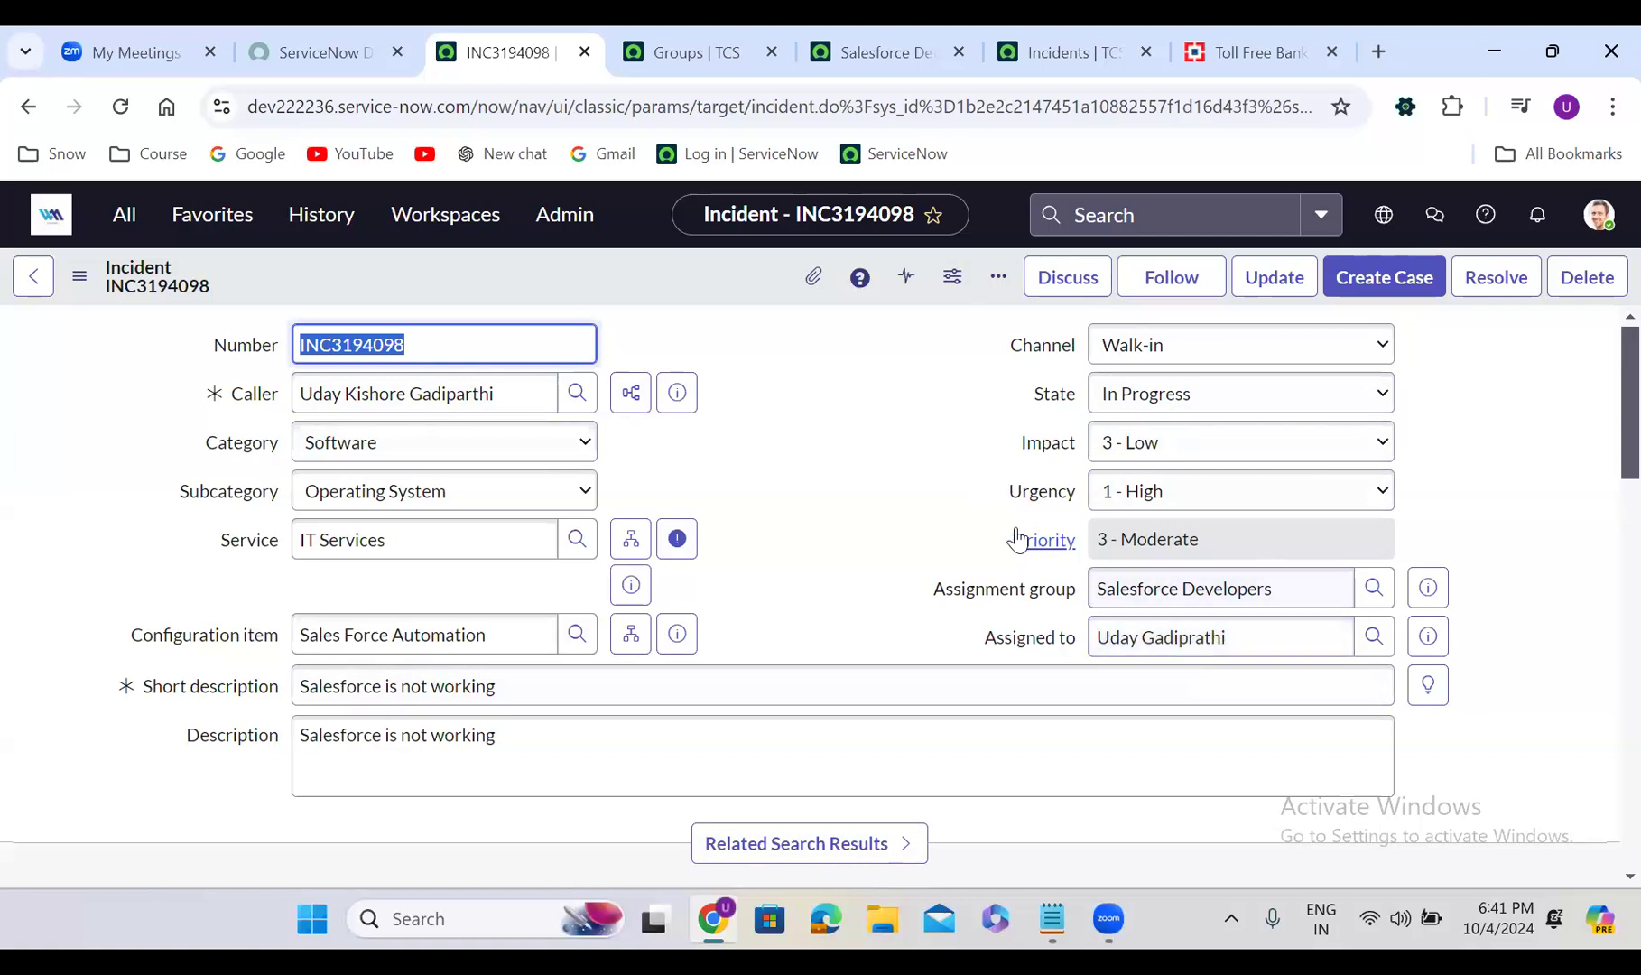
{"action": "left_click", "coordinate": [767, 499]}
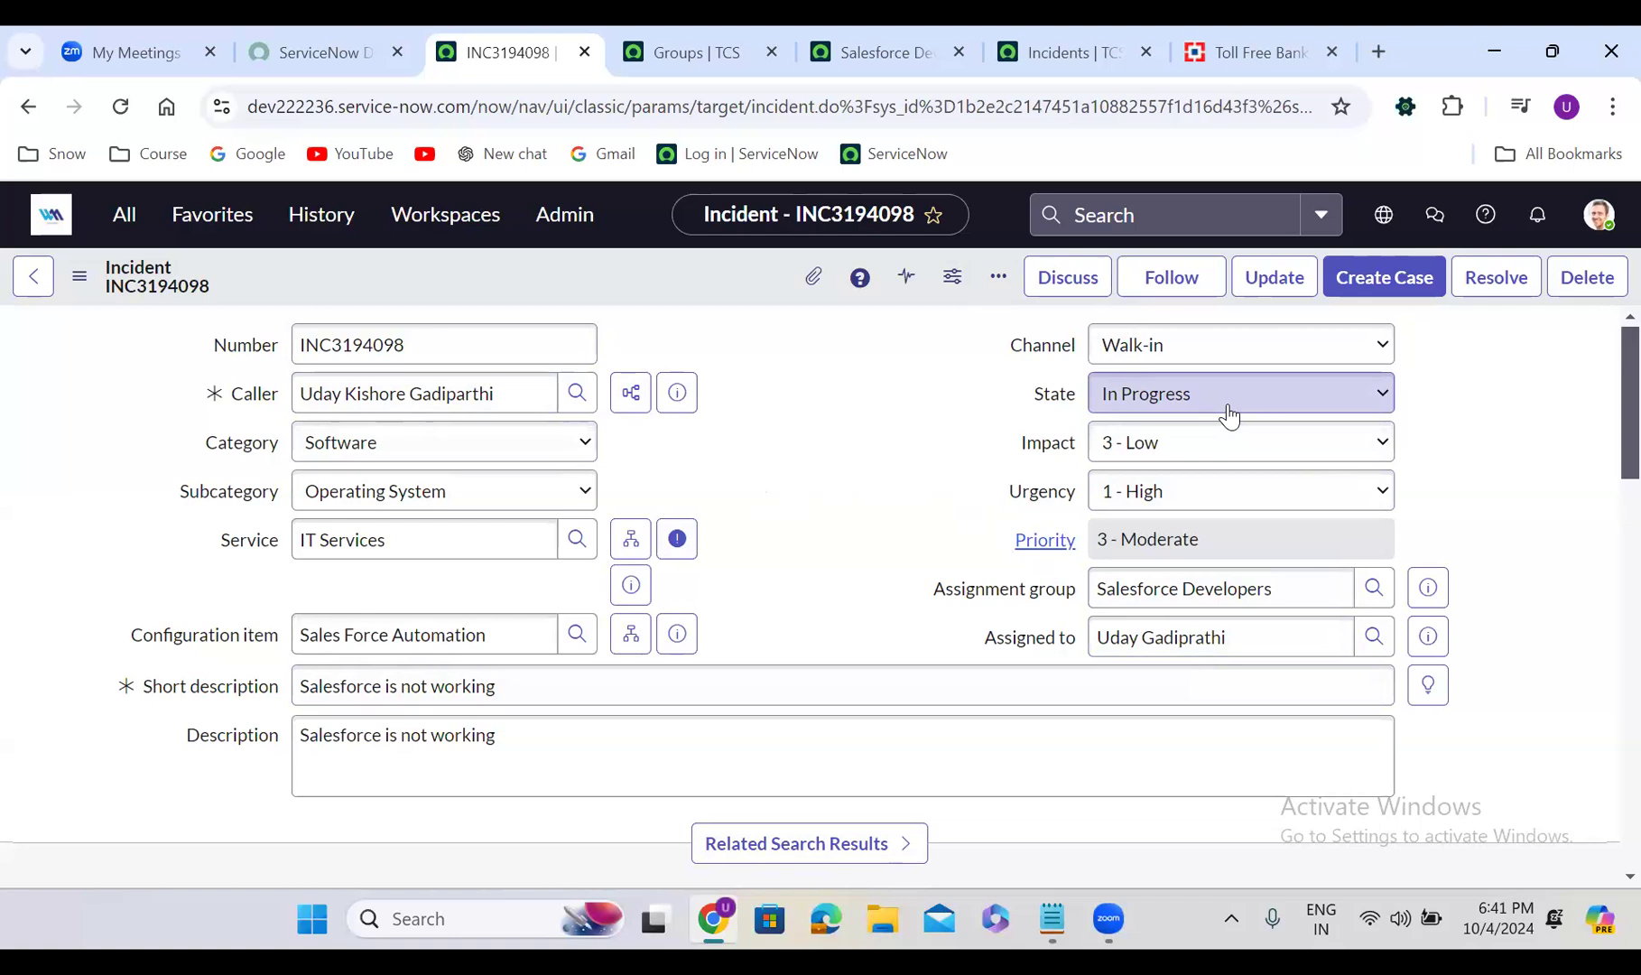
Set State to Resolved with code Solution provided and notes 'test', then save
{"action": "left_click", "coordinate": [1165, 408]}
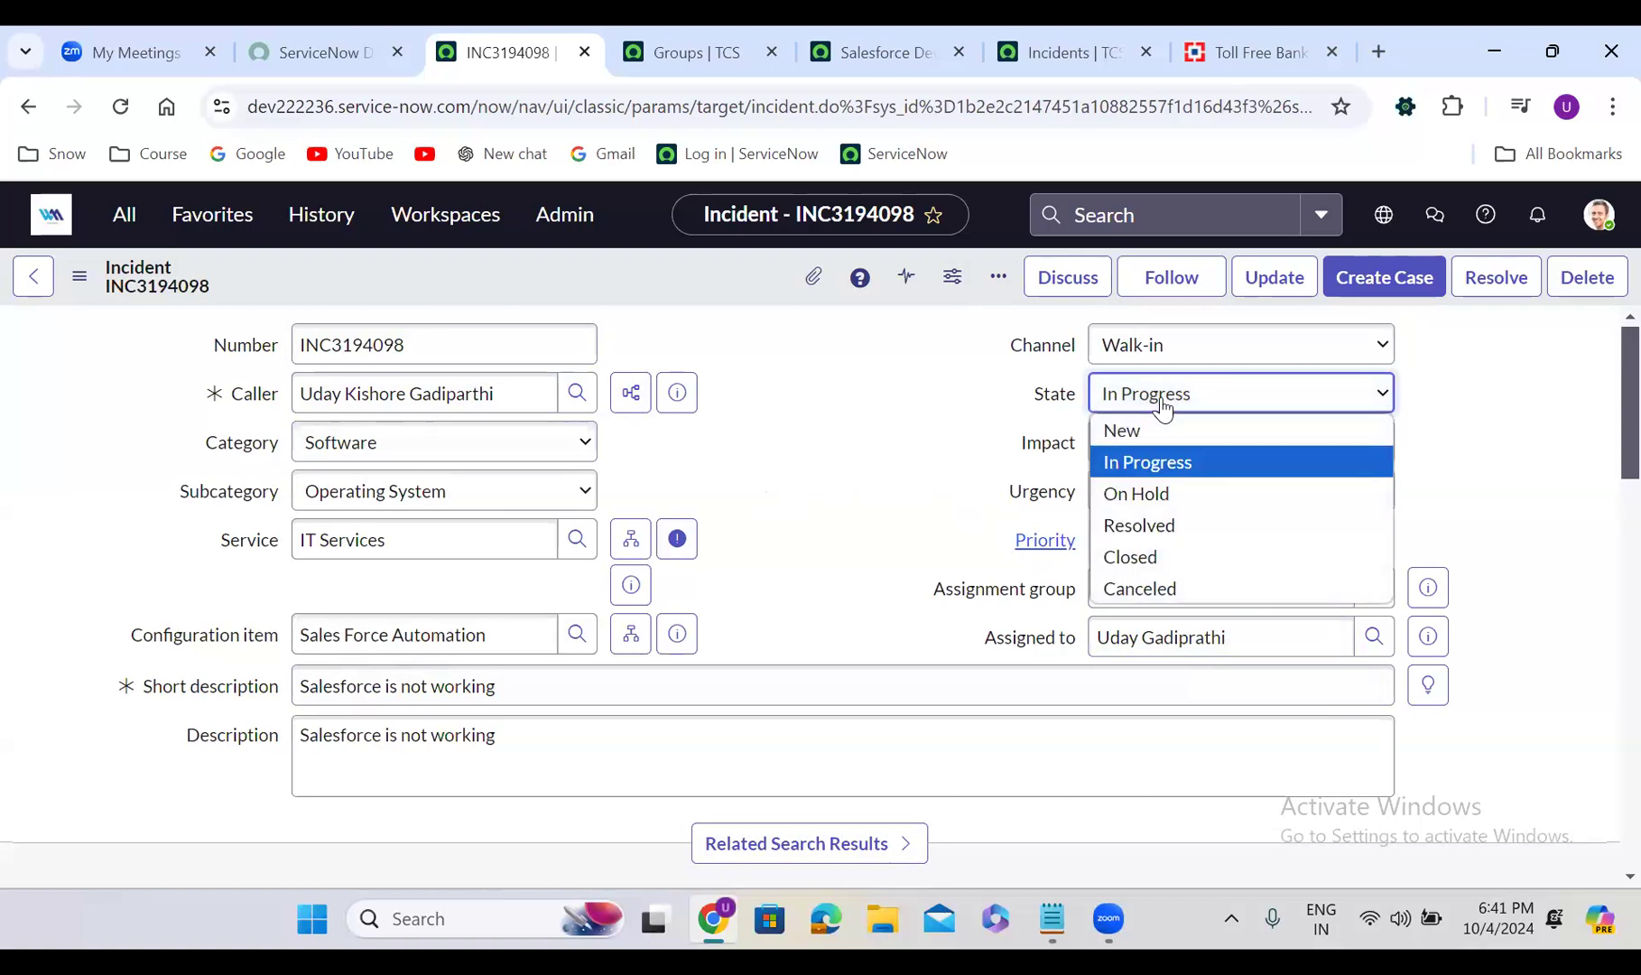
{"action": "left_click", "coordinate": [1175, 527]}
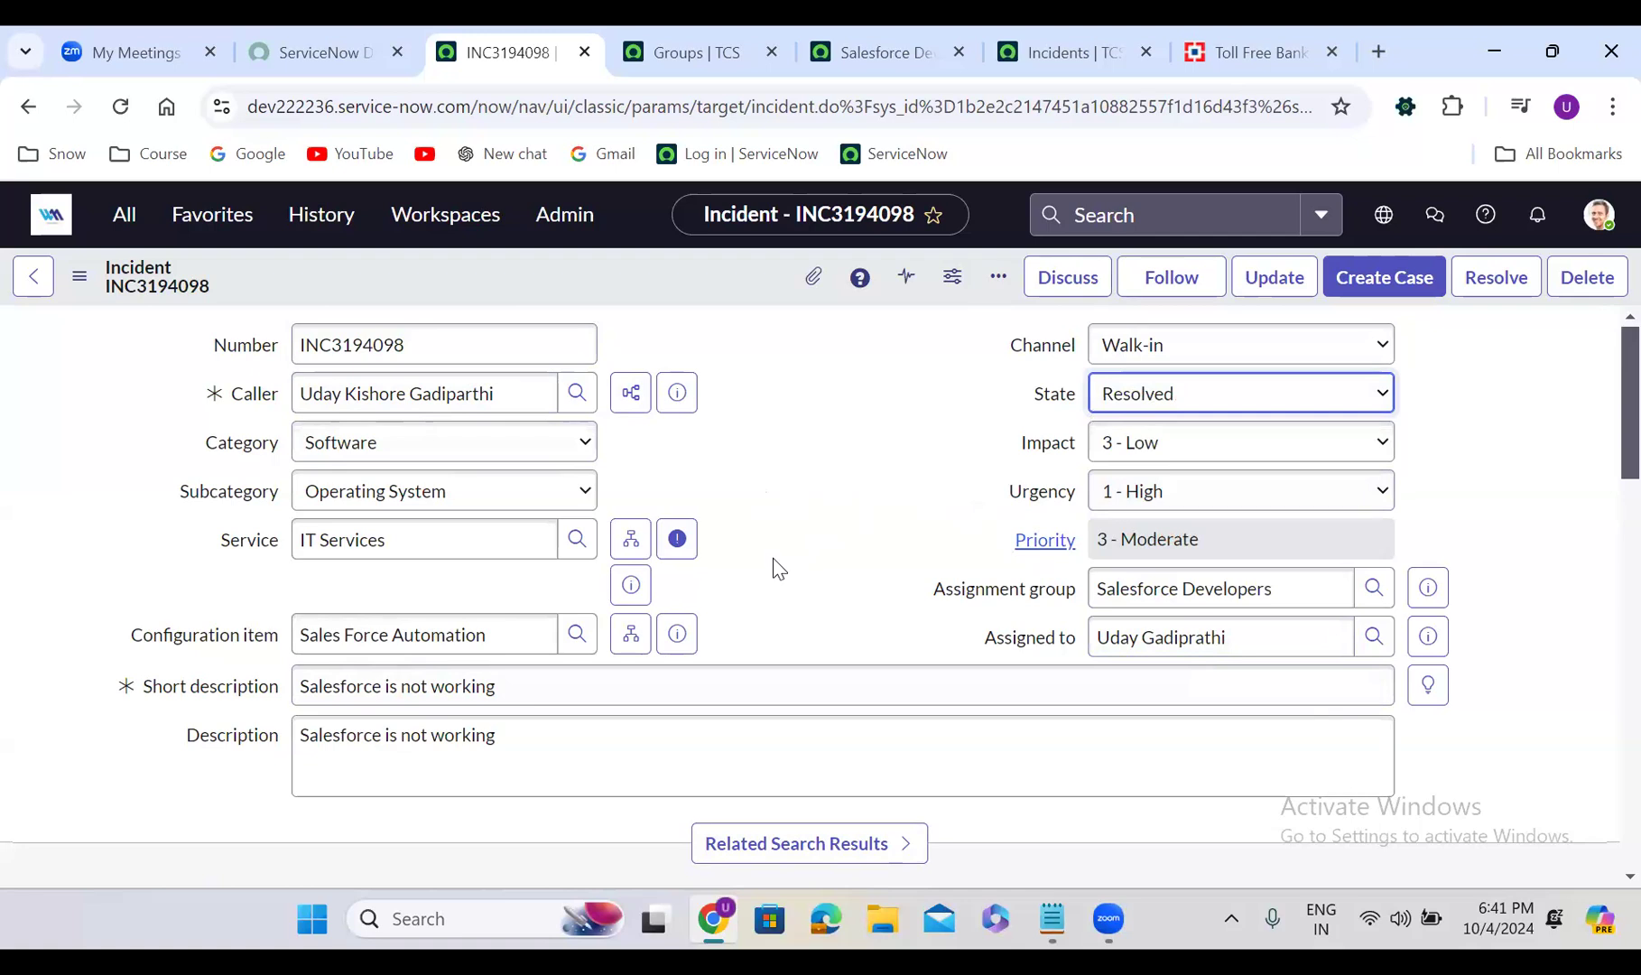
{"action": "scroll", "coordinate": [778, 568], "scroll_direction": "down", "scroll_amount": 5}
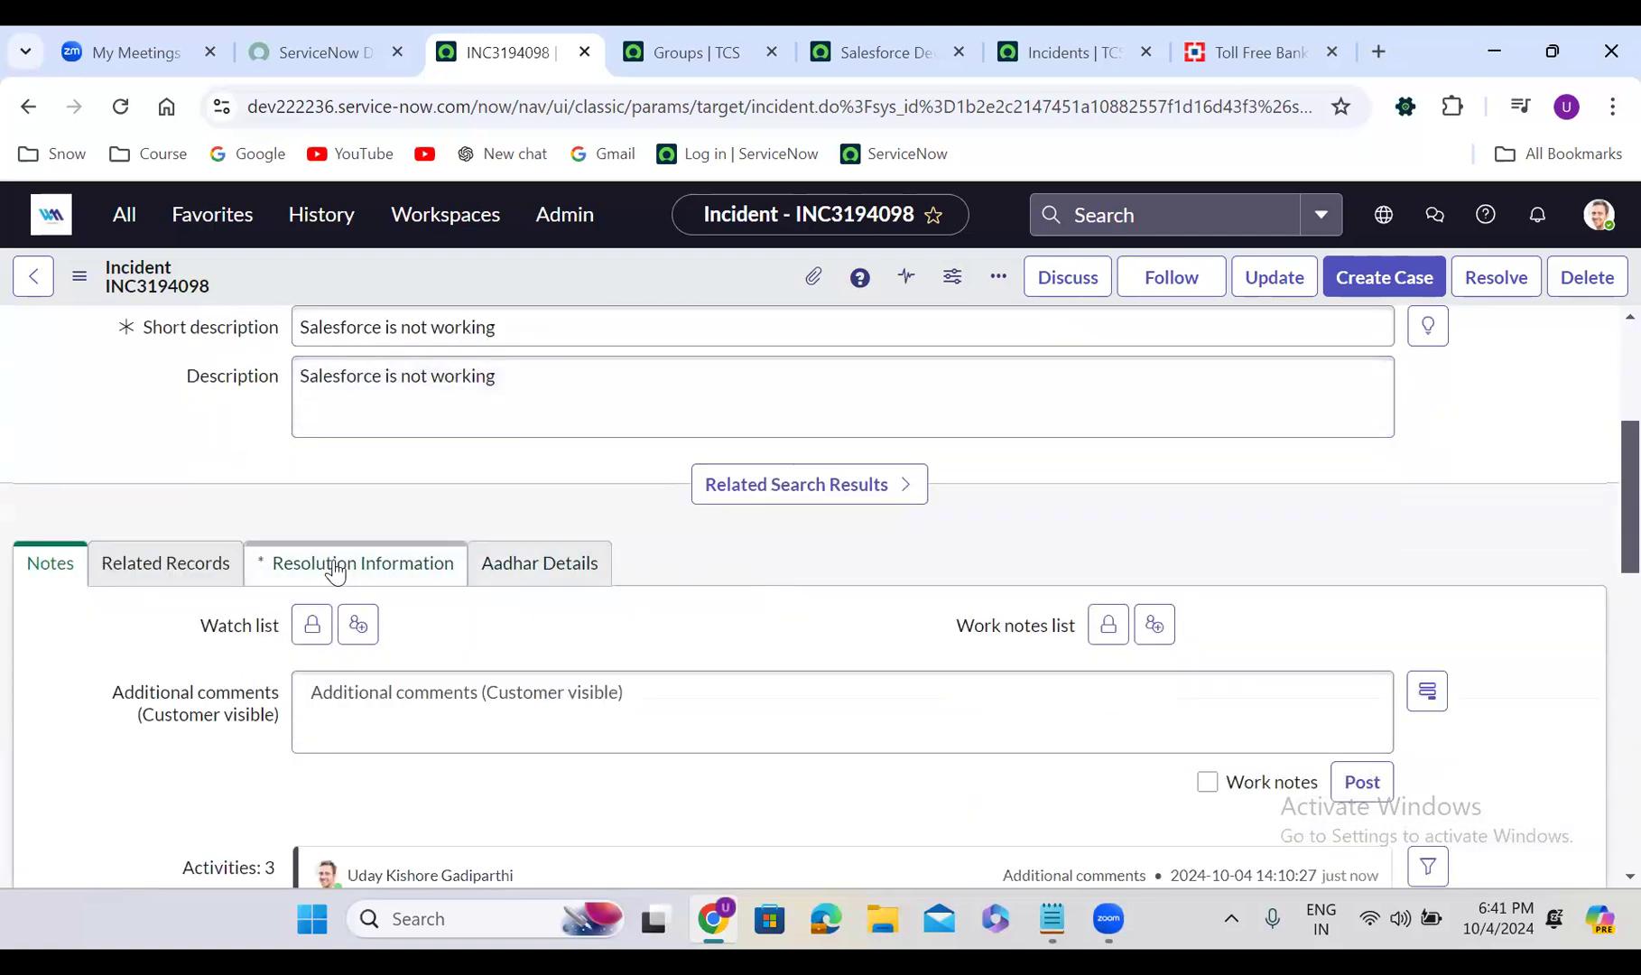
{"action": "left_click", "coordinate": [336, 571]}
{"action": "scroll", "coordinate": [593, 632], "scroll_direction": "down", "scroll_amount": 1}
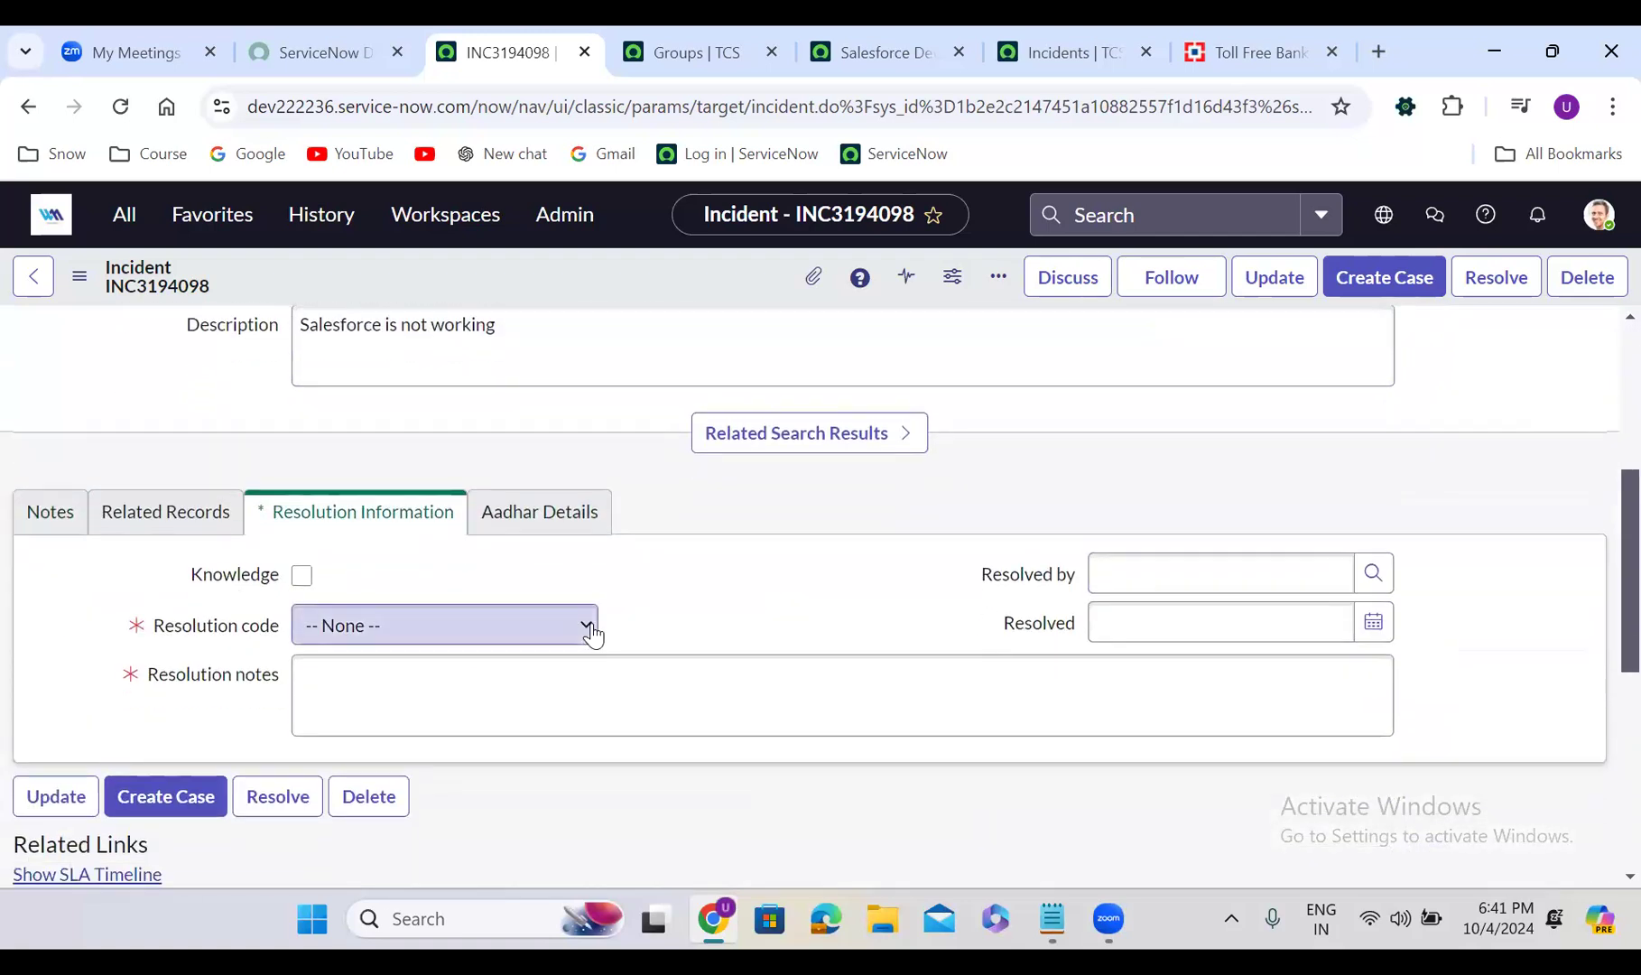
{"action": "scroll", "coordinate": [541, 596], "scroll_direction": "down", "scroll_amount": 1}
{"action": "left_click", "coordinate": [458, 541]}
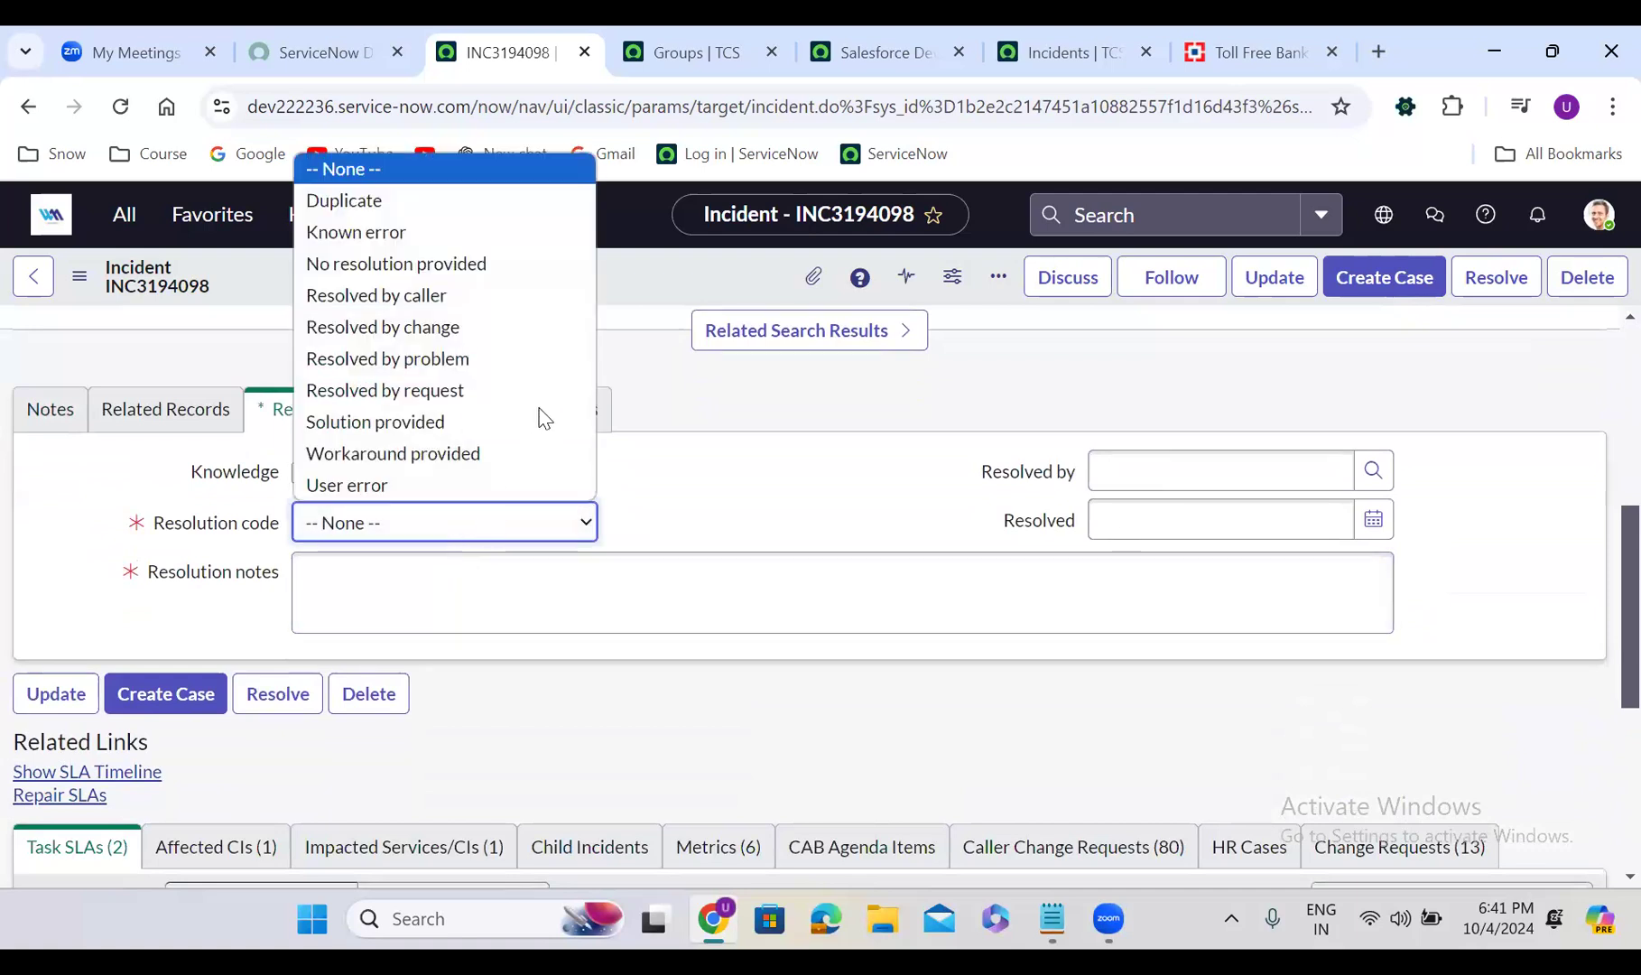
{"action": "left_click", "coordinate": [391, 423]}
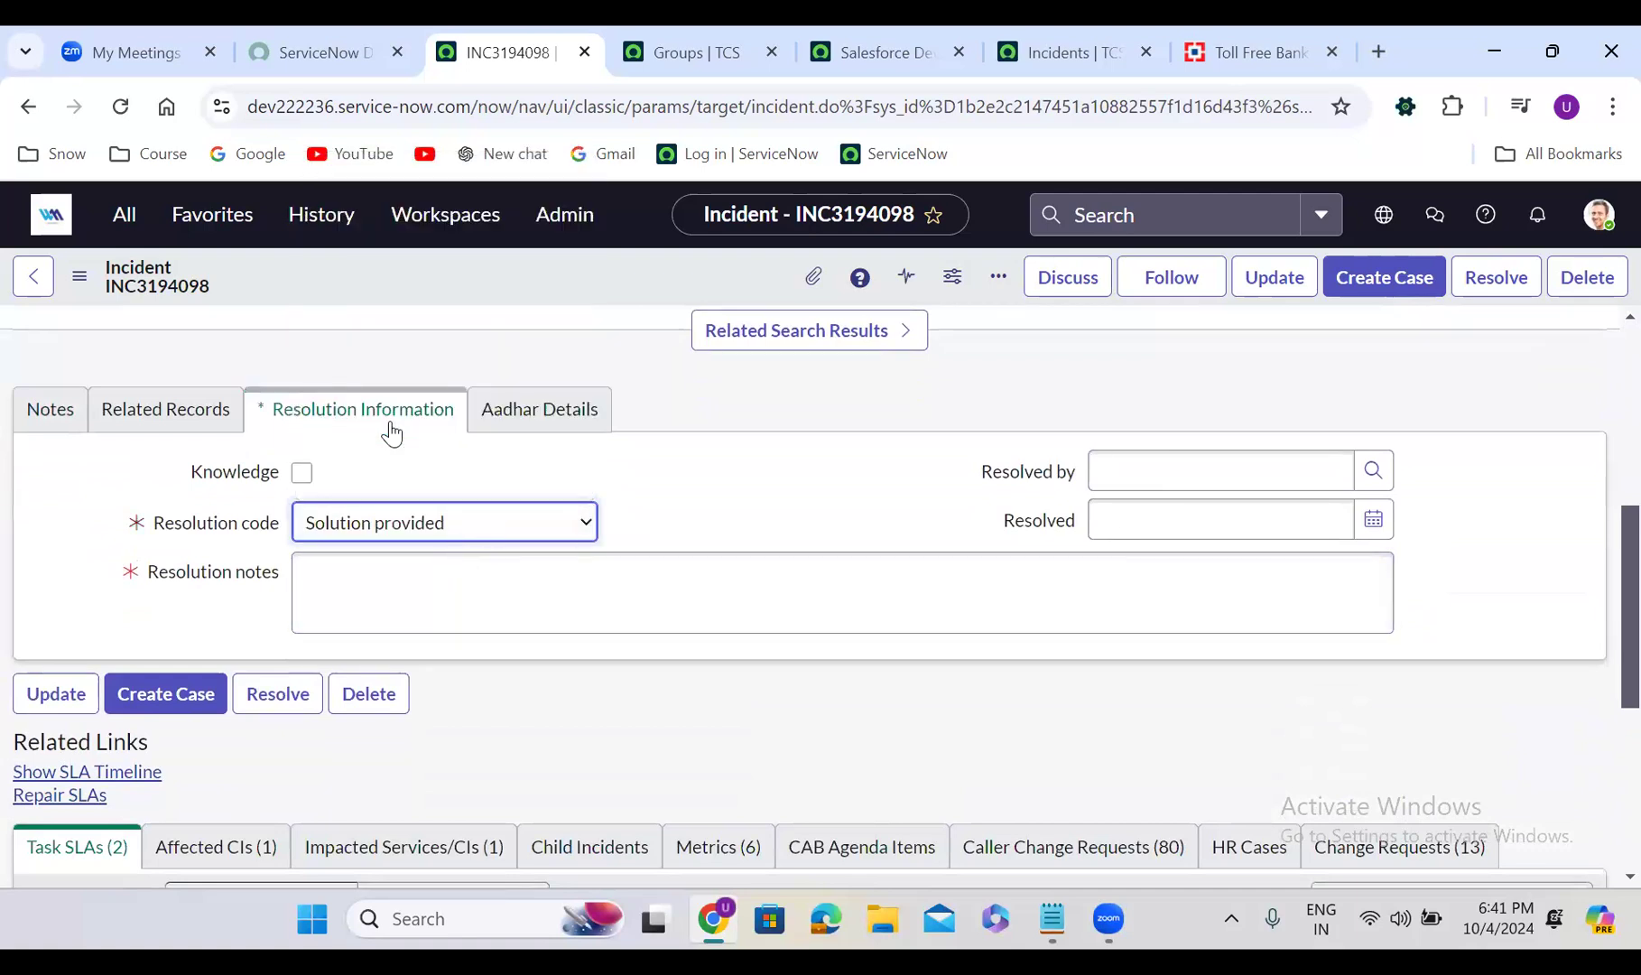
{"action": "left_click", "coordinate": [397, 586]}
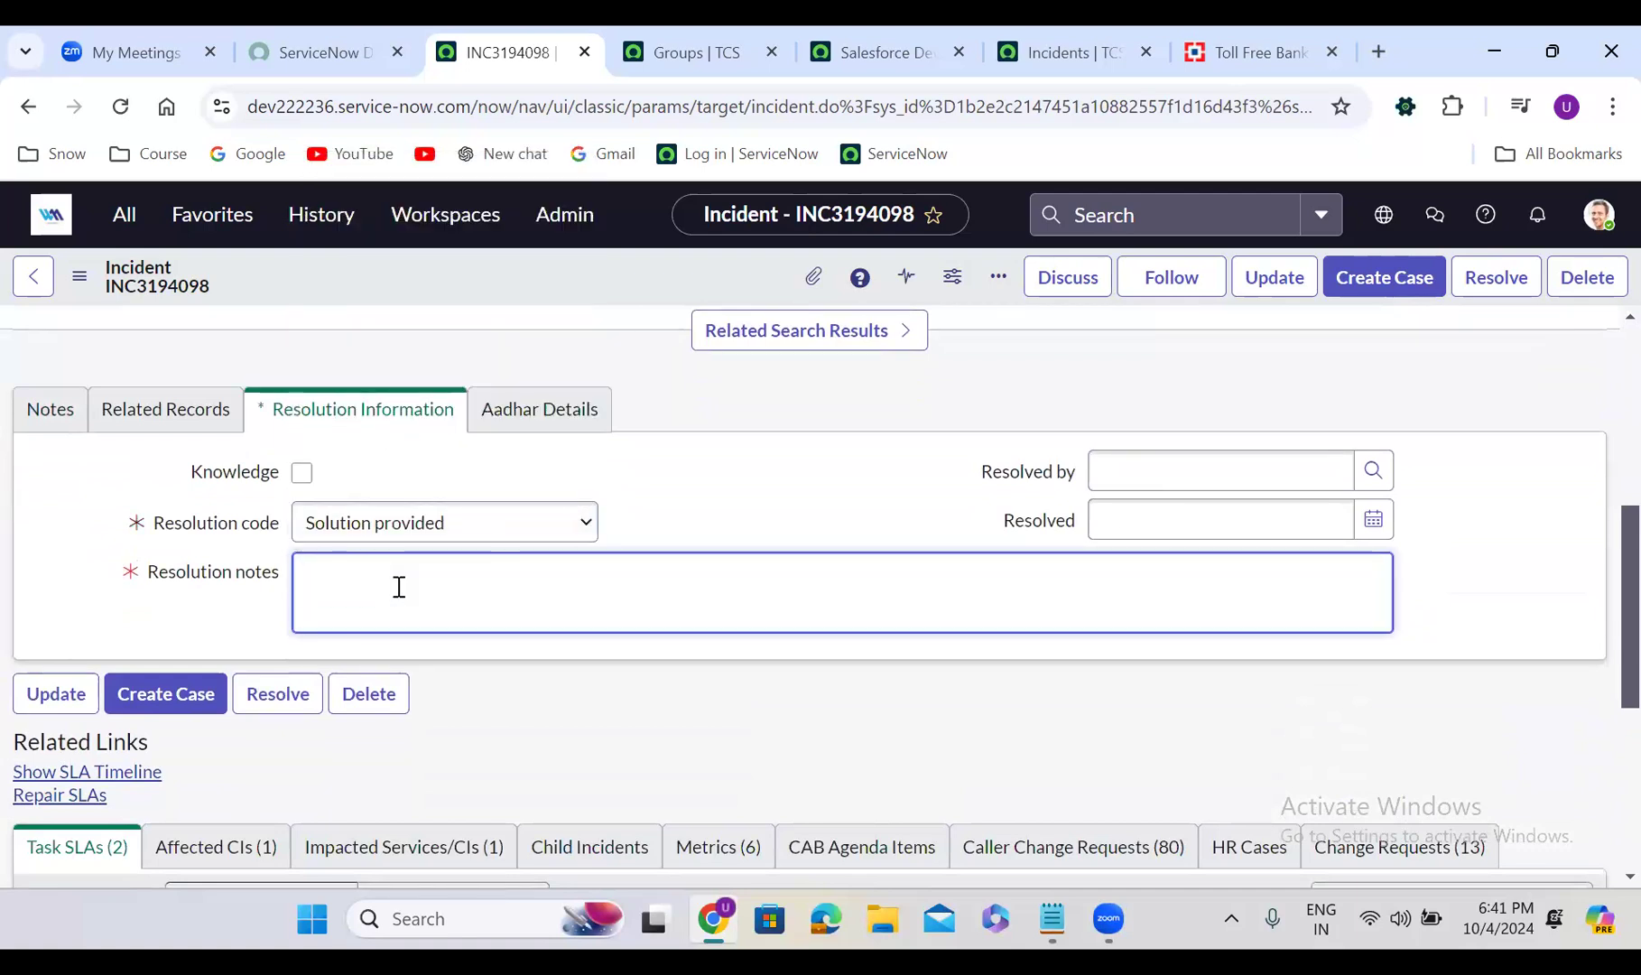
{"action": "type", "text": "test"}
{"action": "right_click", "coordinate": [618, 269]}
{"action": "left_click", "coordinate": [662, 281]}
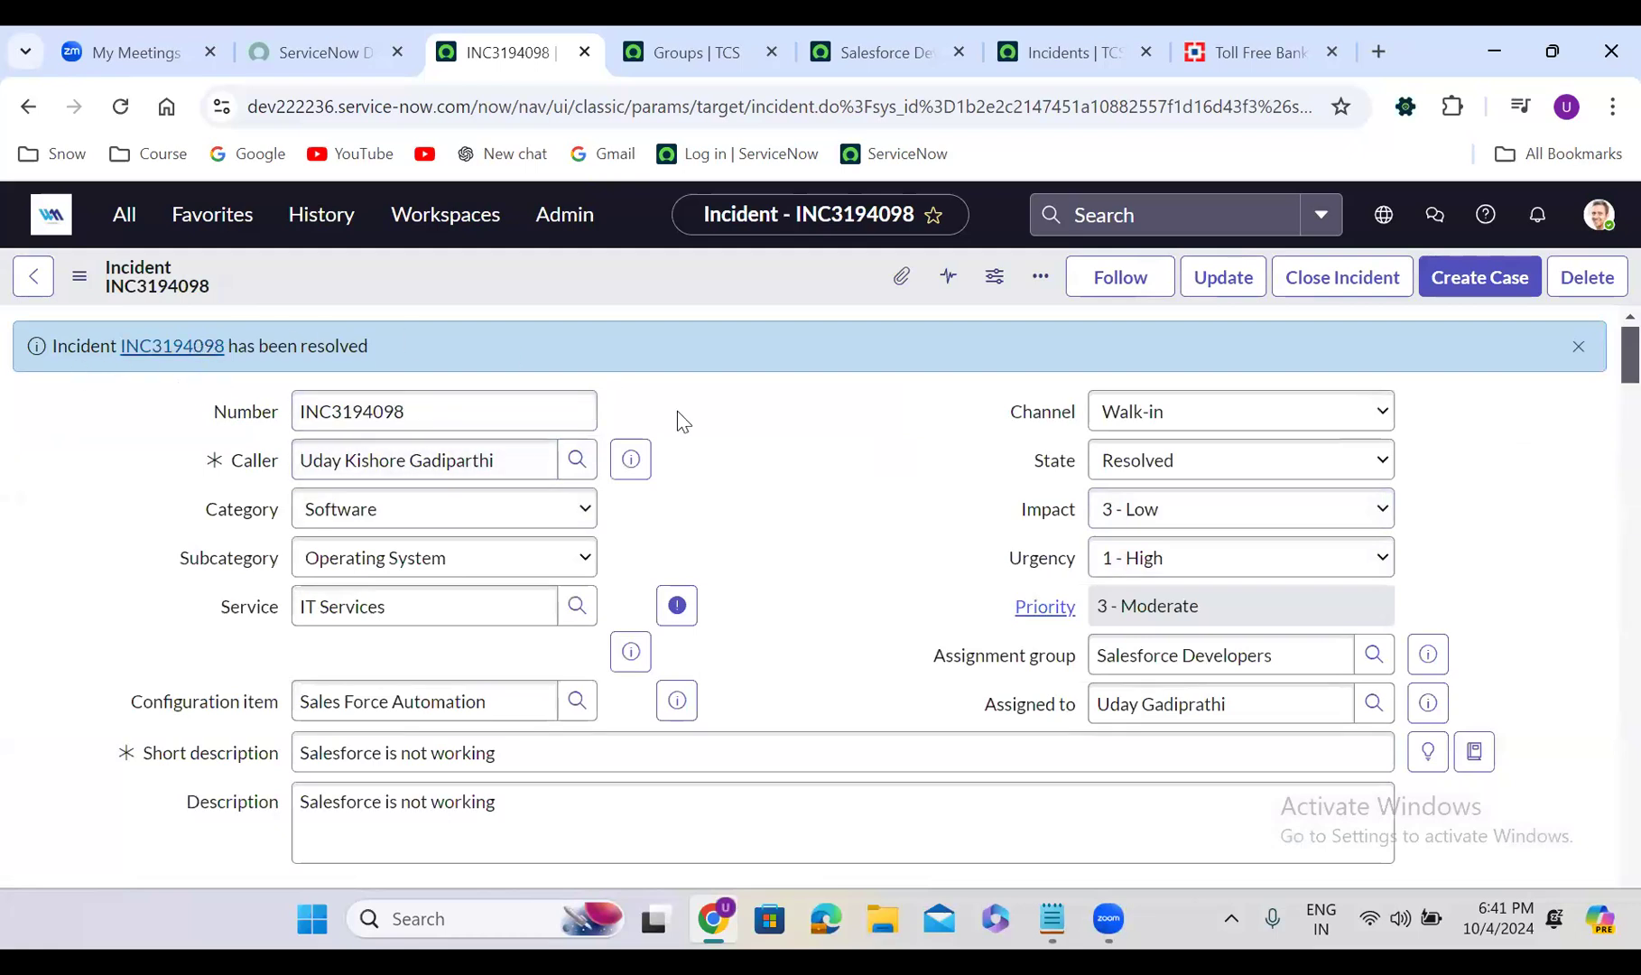
{"action": "scroll", "coordinate": [808, 544], "scroll_direction": "down", "scroll_amount": 1}
{"action": "scroll", "coordinate": [805, 540], "scroll_direction": "down", "scroll_amount": 9}
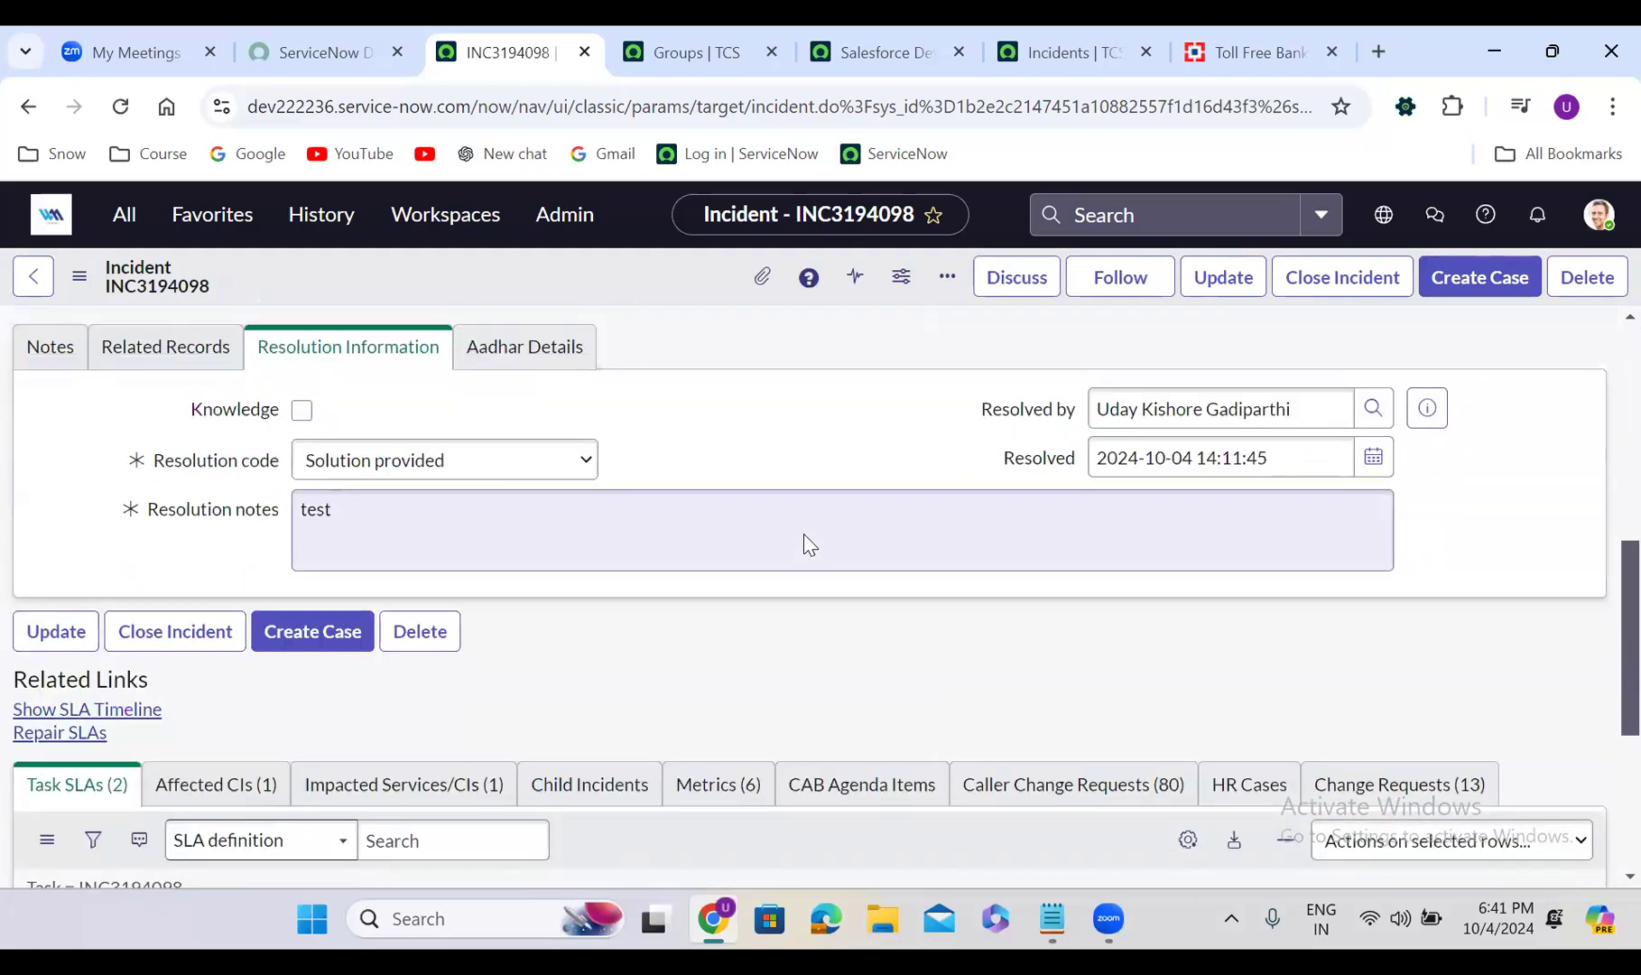
{"action": "scroll", "coordinate": [804, 533], "scroll_direction": "up", "scroll_amount": 3}
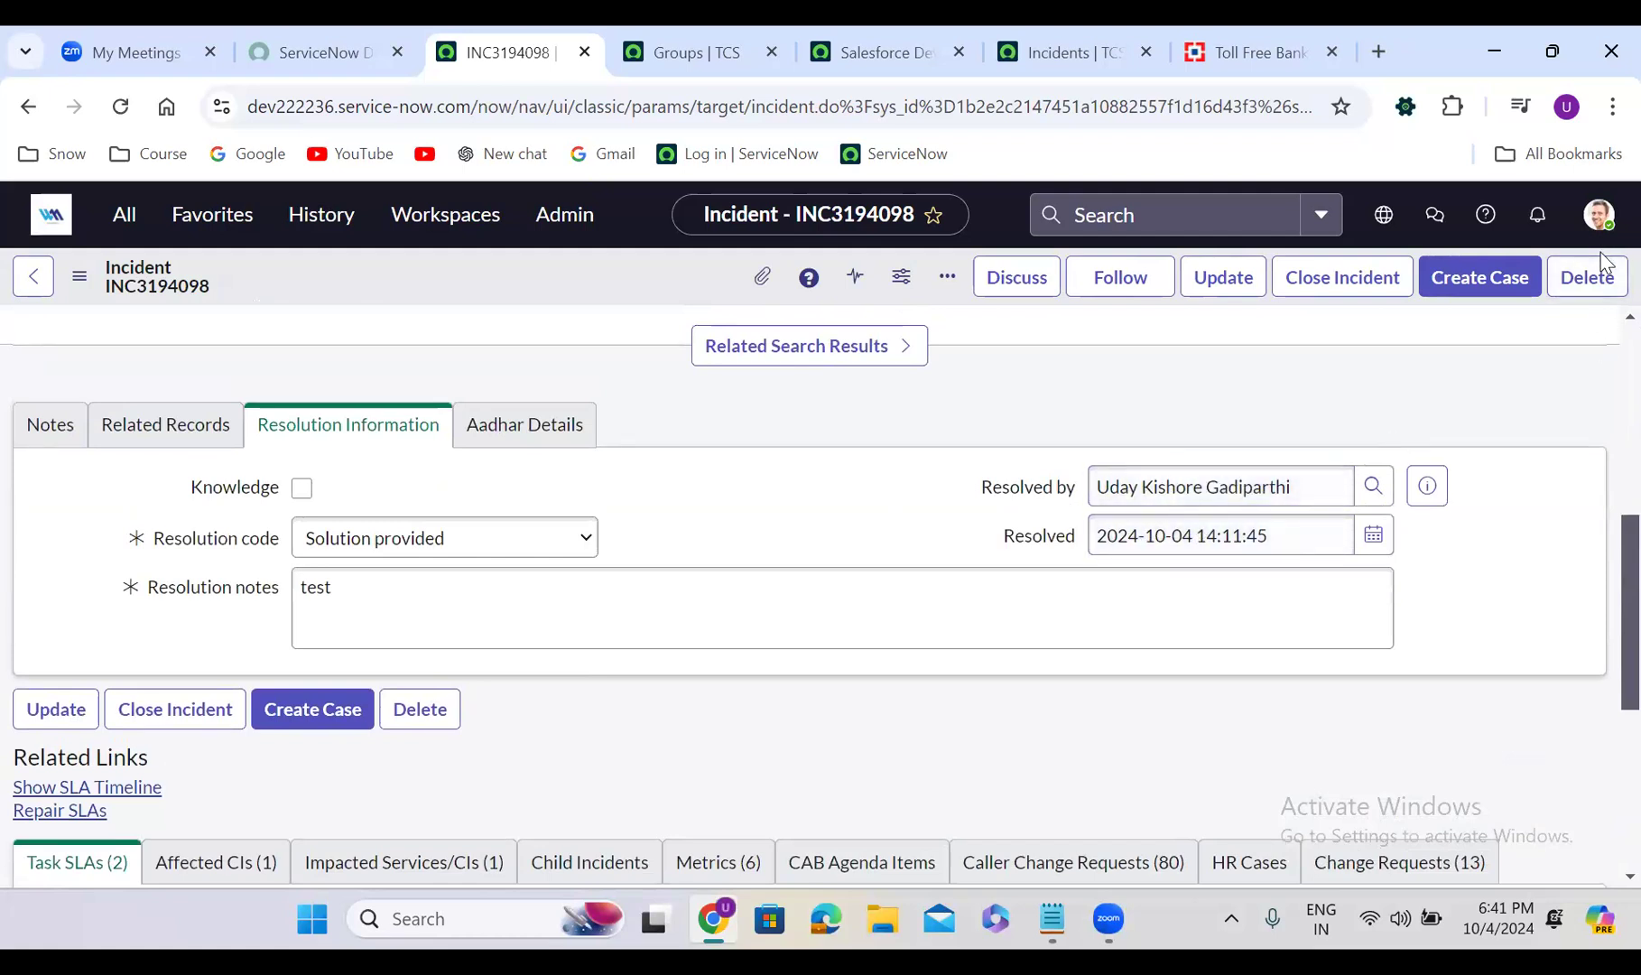
{"action": "scroll", "coordinate": [1604, 357], "scroll_direction": "up", "scroll_amount": 5}
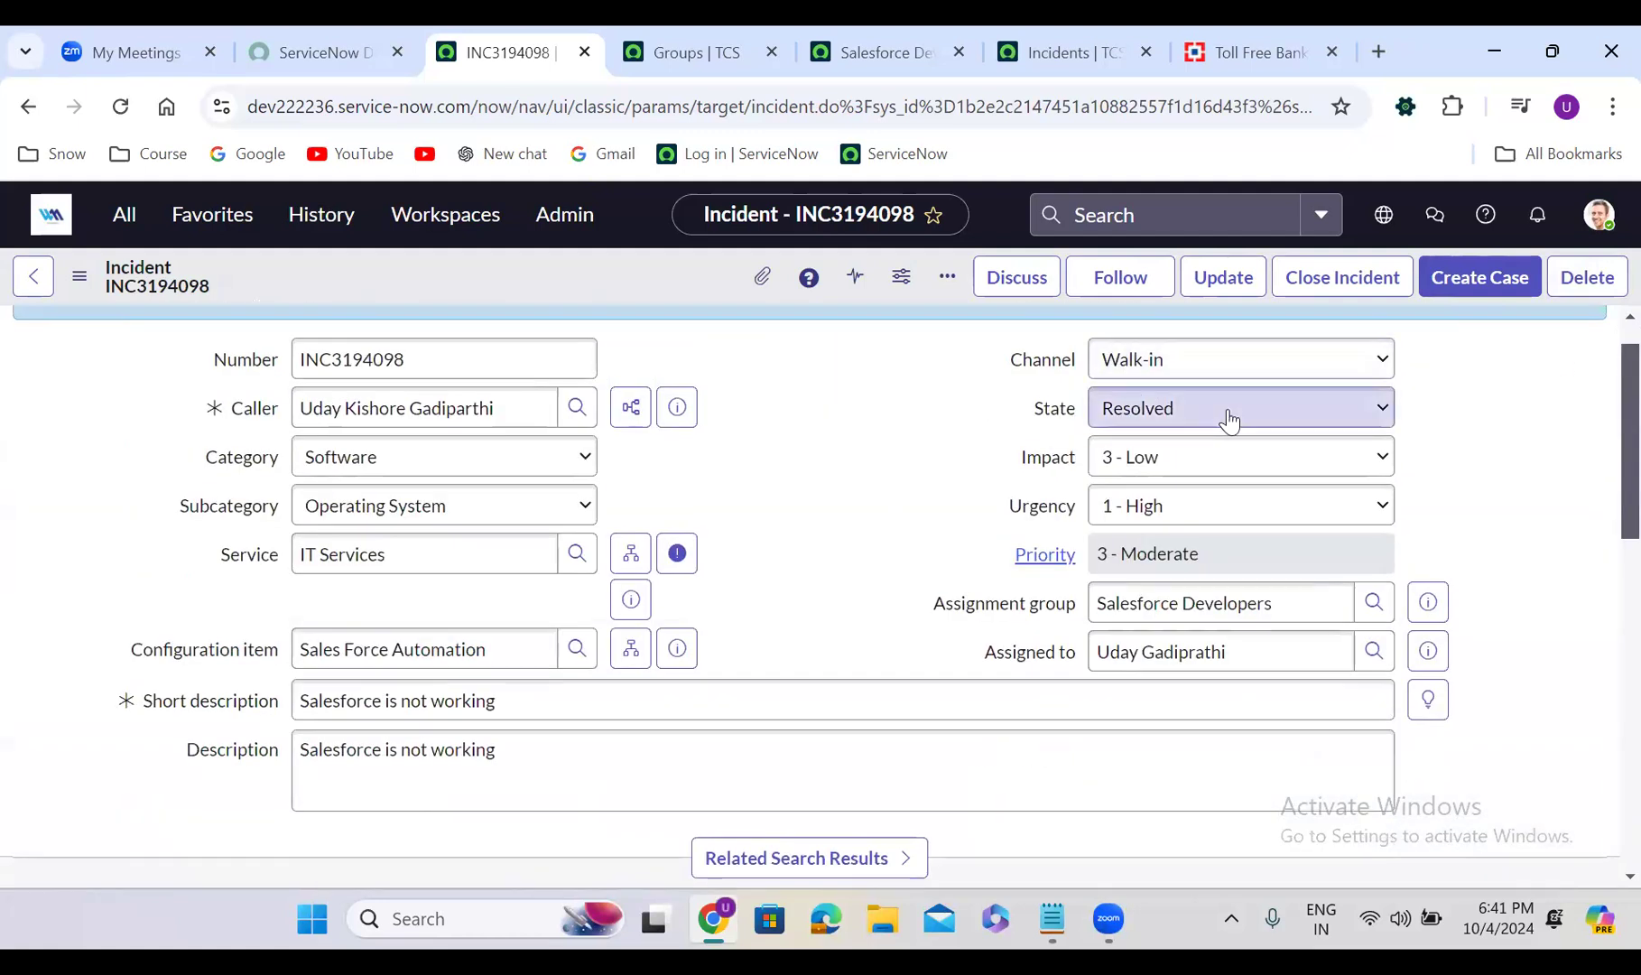
{"action": "scroll", "coordinate": [1605, 345], "scroll_direction": "up", "scroll_amount": 1}
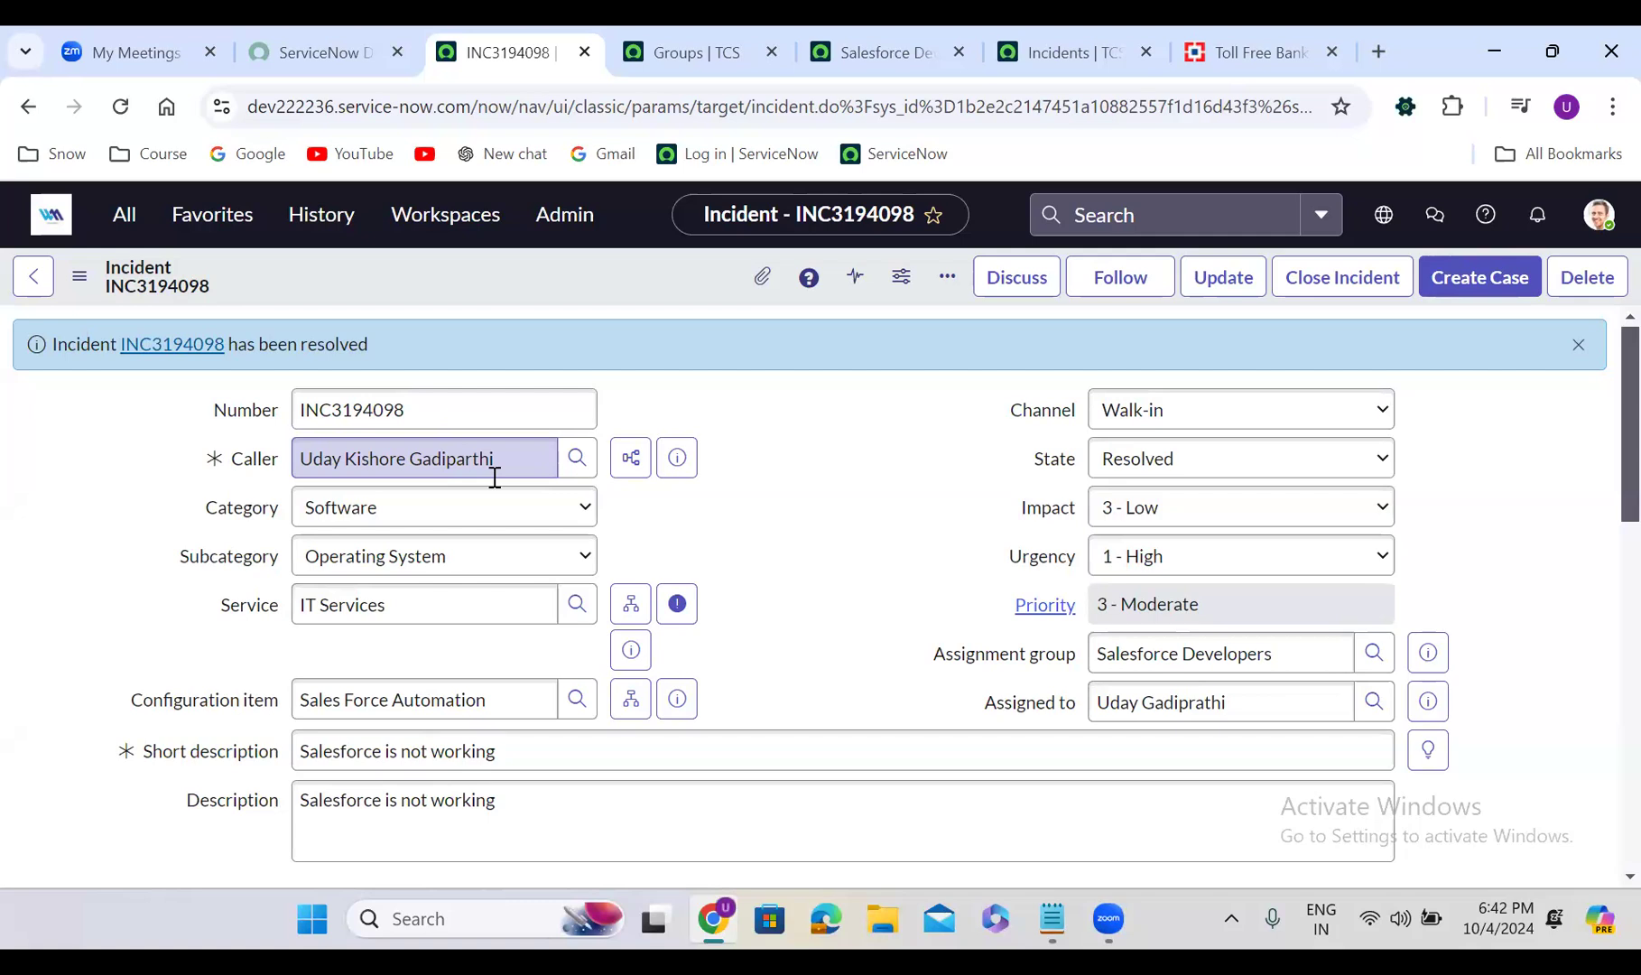
Change the State from Resolved to Closed and save the incident
{"action": "left_click", "coordinate": [1156, 467]}
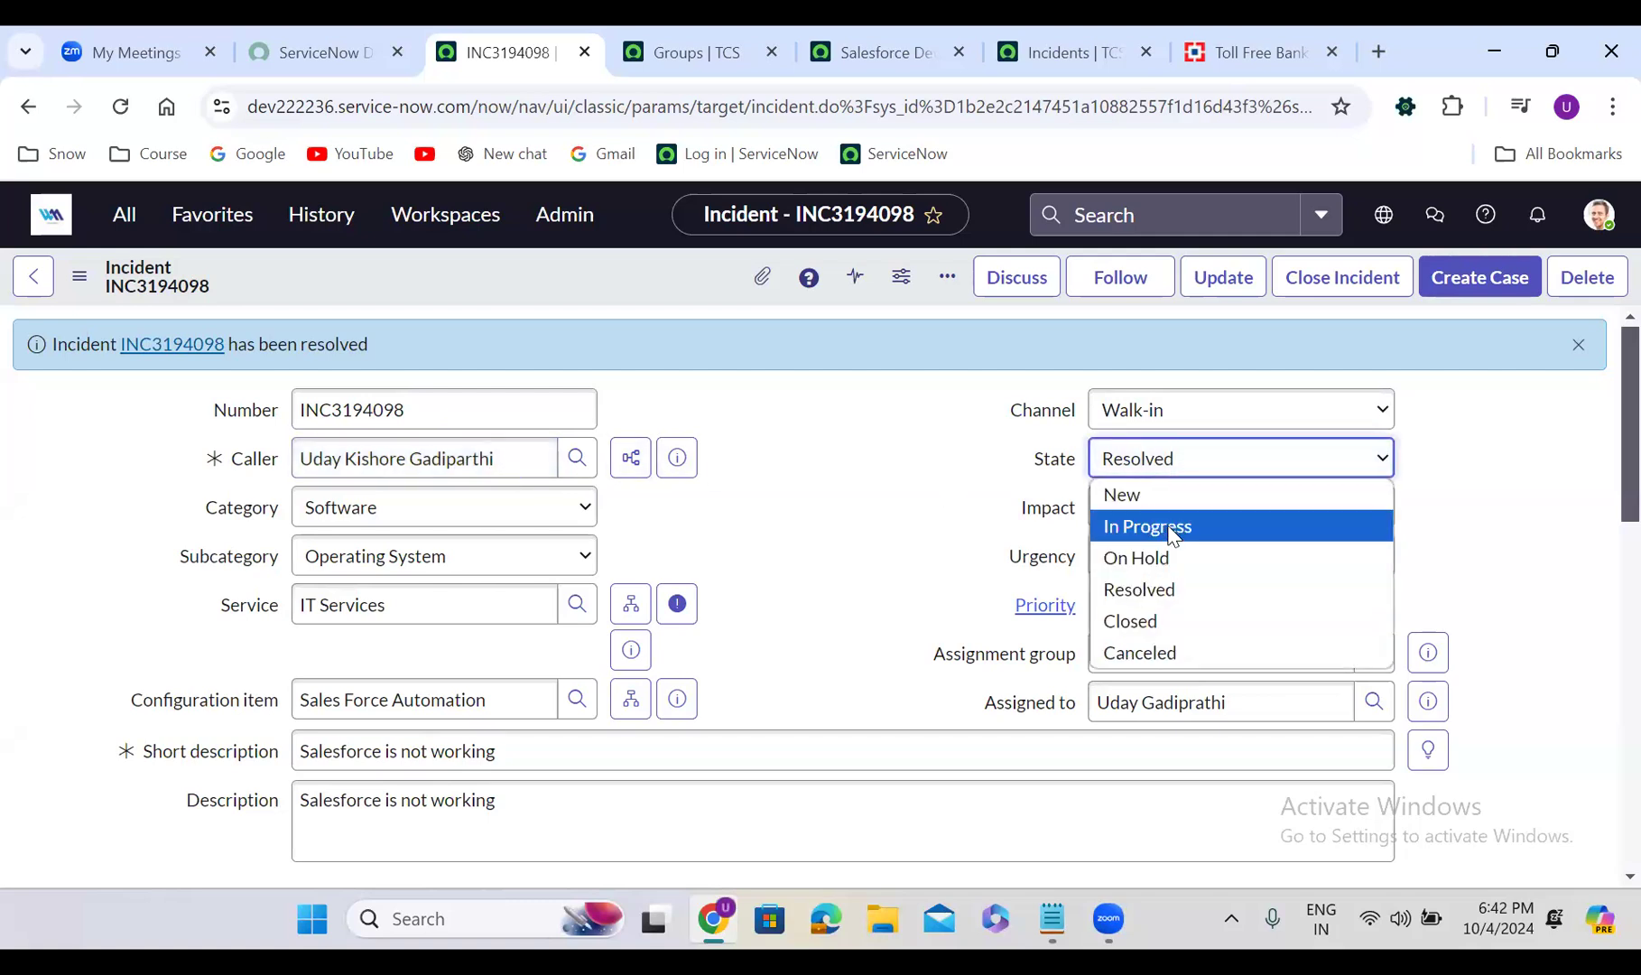
{"action": "left_click", "coordinate": [1166, 591]}
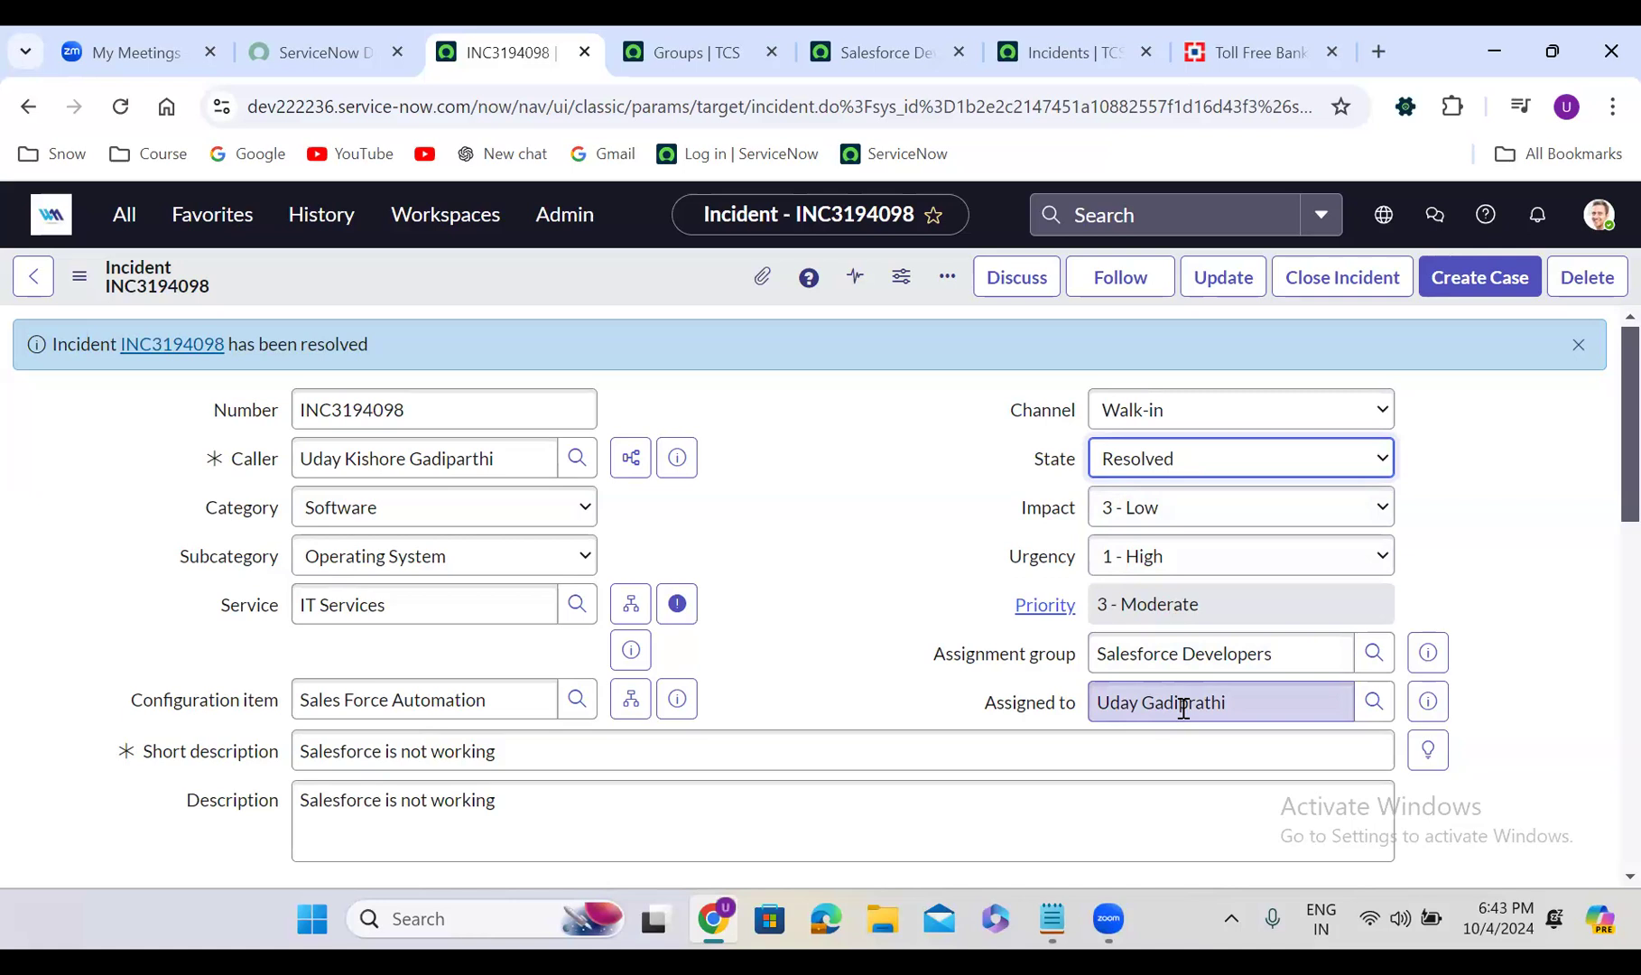
{"action": "left_click", "coordinate": [1171, 463]}
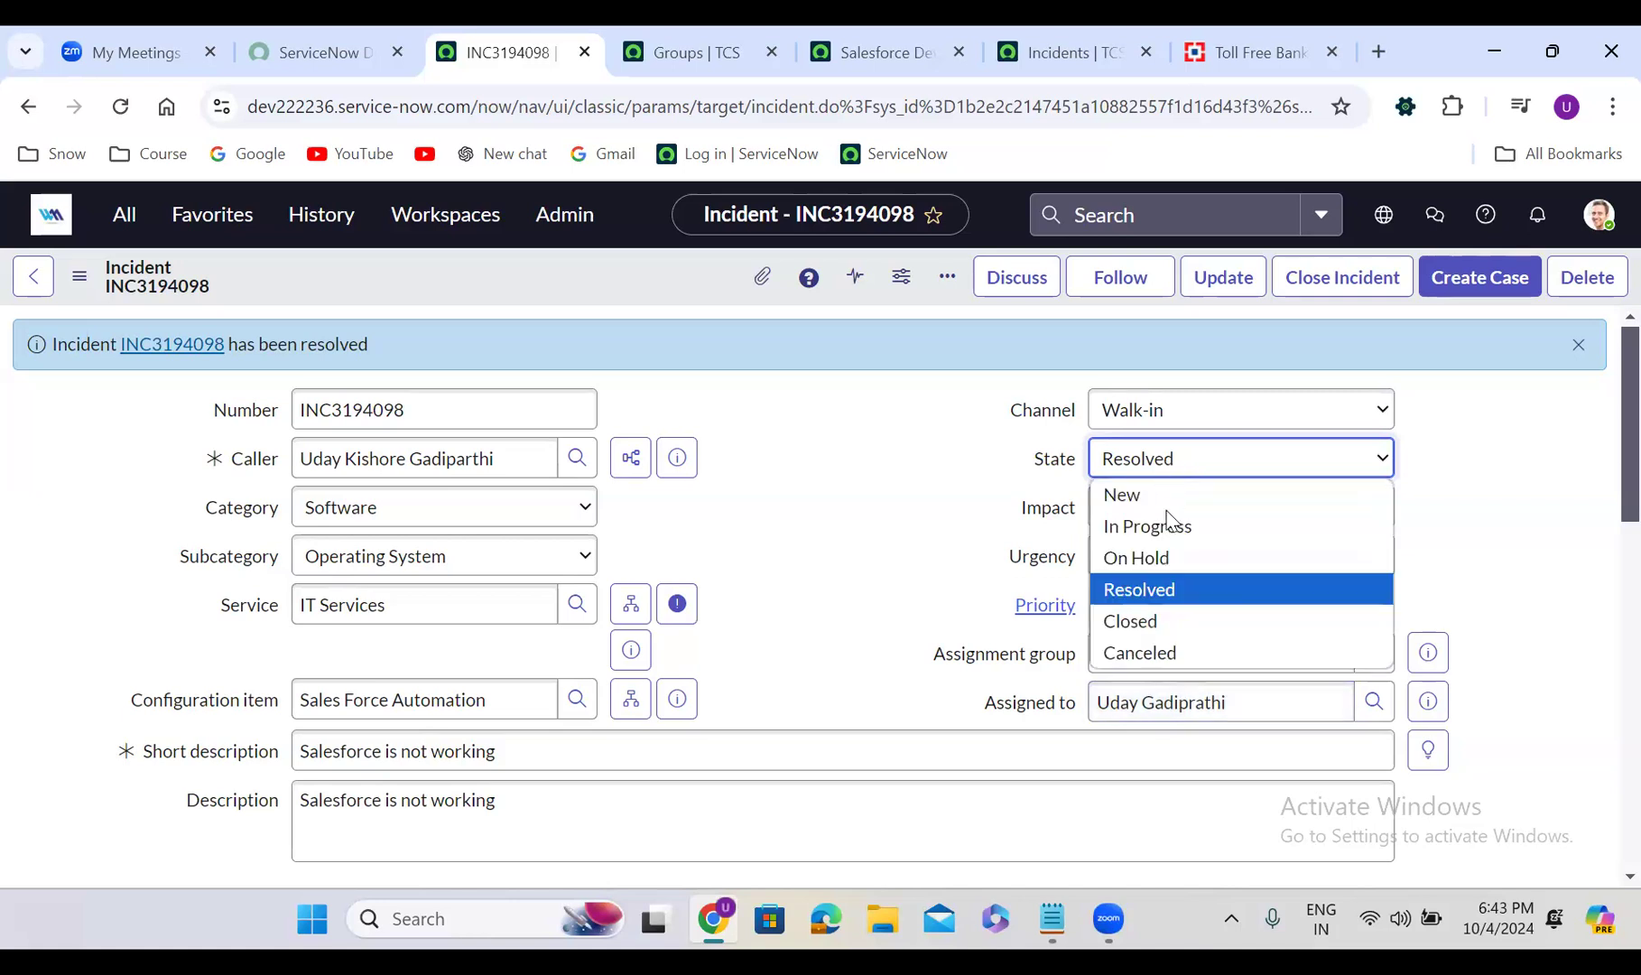
{"action": "left_click", "coordinate": [1170, 623]}
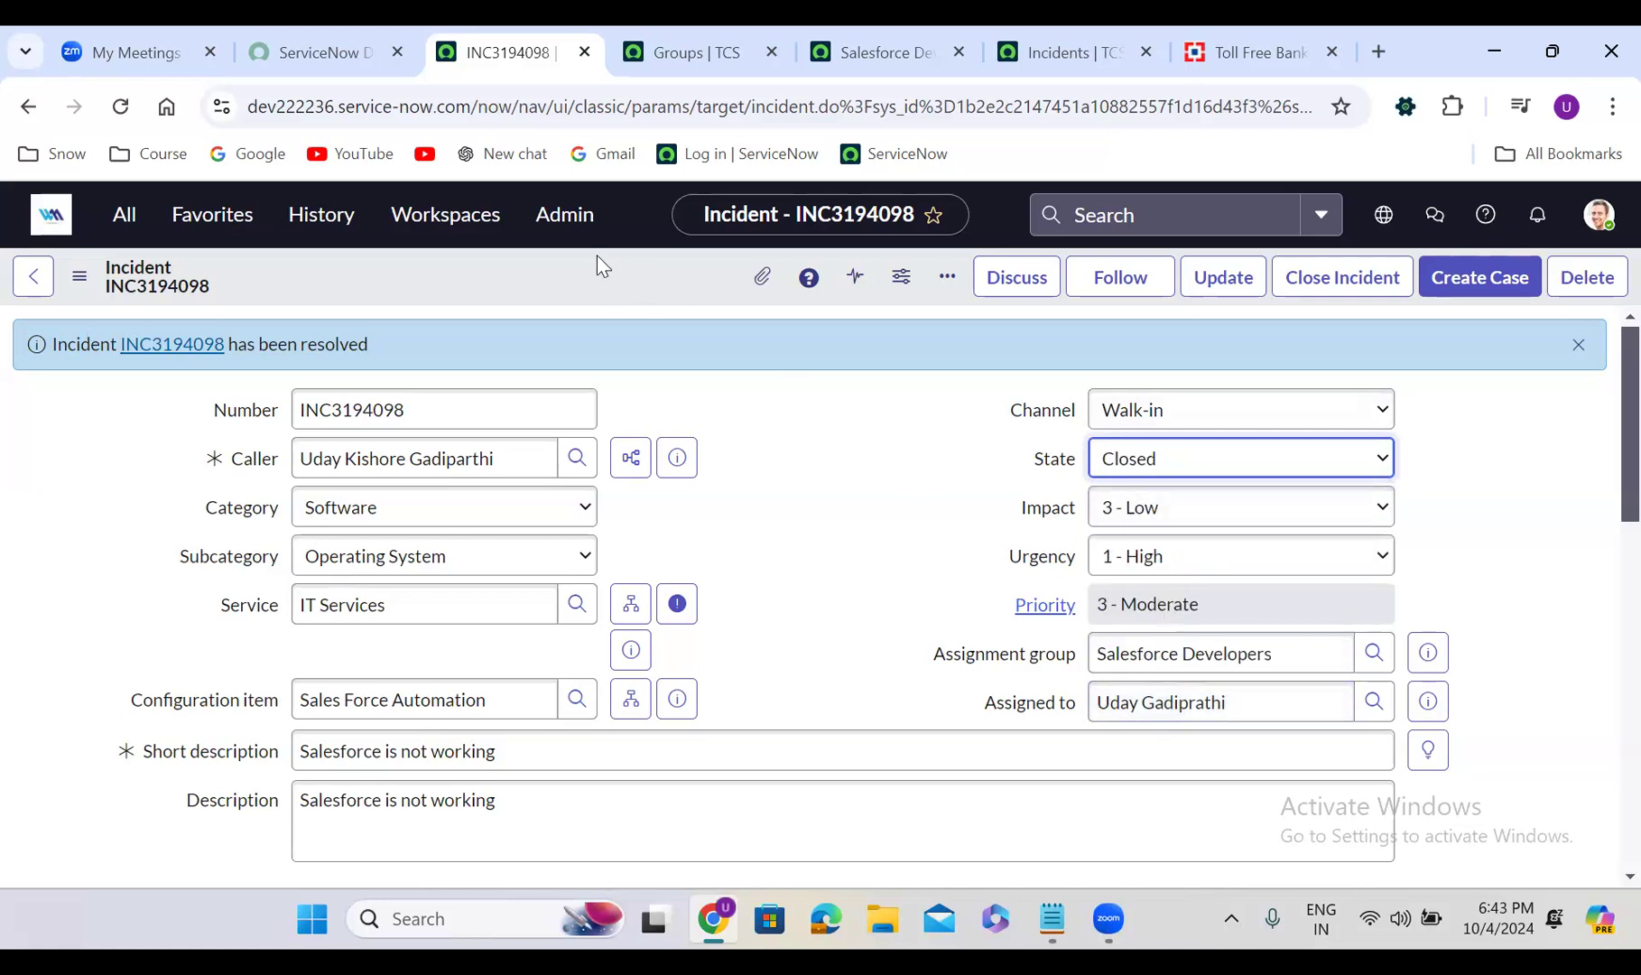
{"action": "right_click", "coordinate": [596, 256]}
{"action": "left_click", "coordinate": [654, 273]}
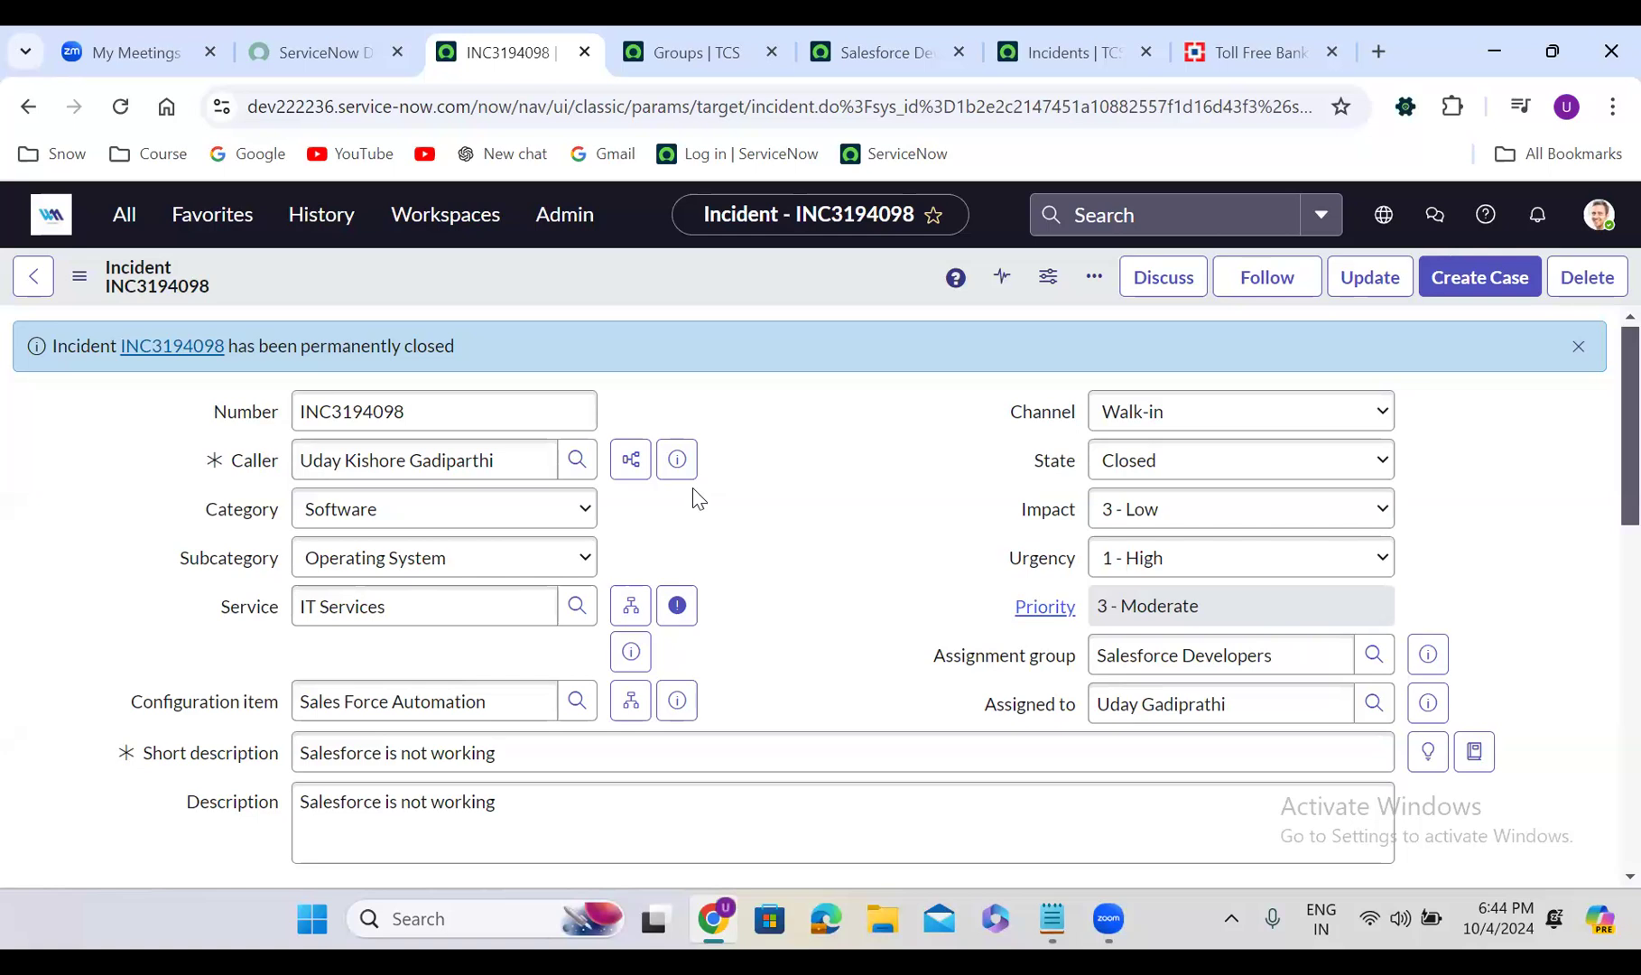
Filter the All navigator for 'incident' and open Incident Properties under Administration
{"action": "left_click", "coordinate": [133, 229]}
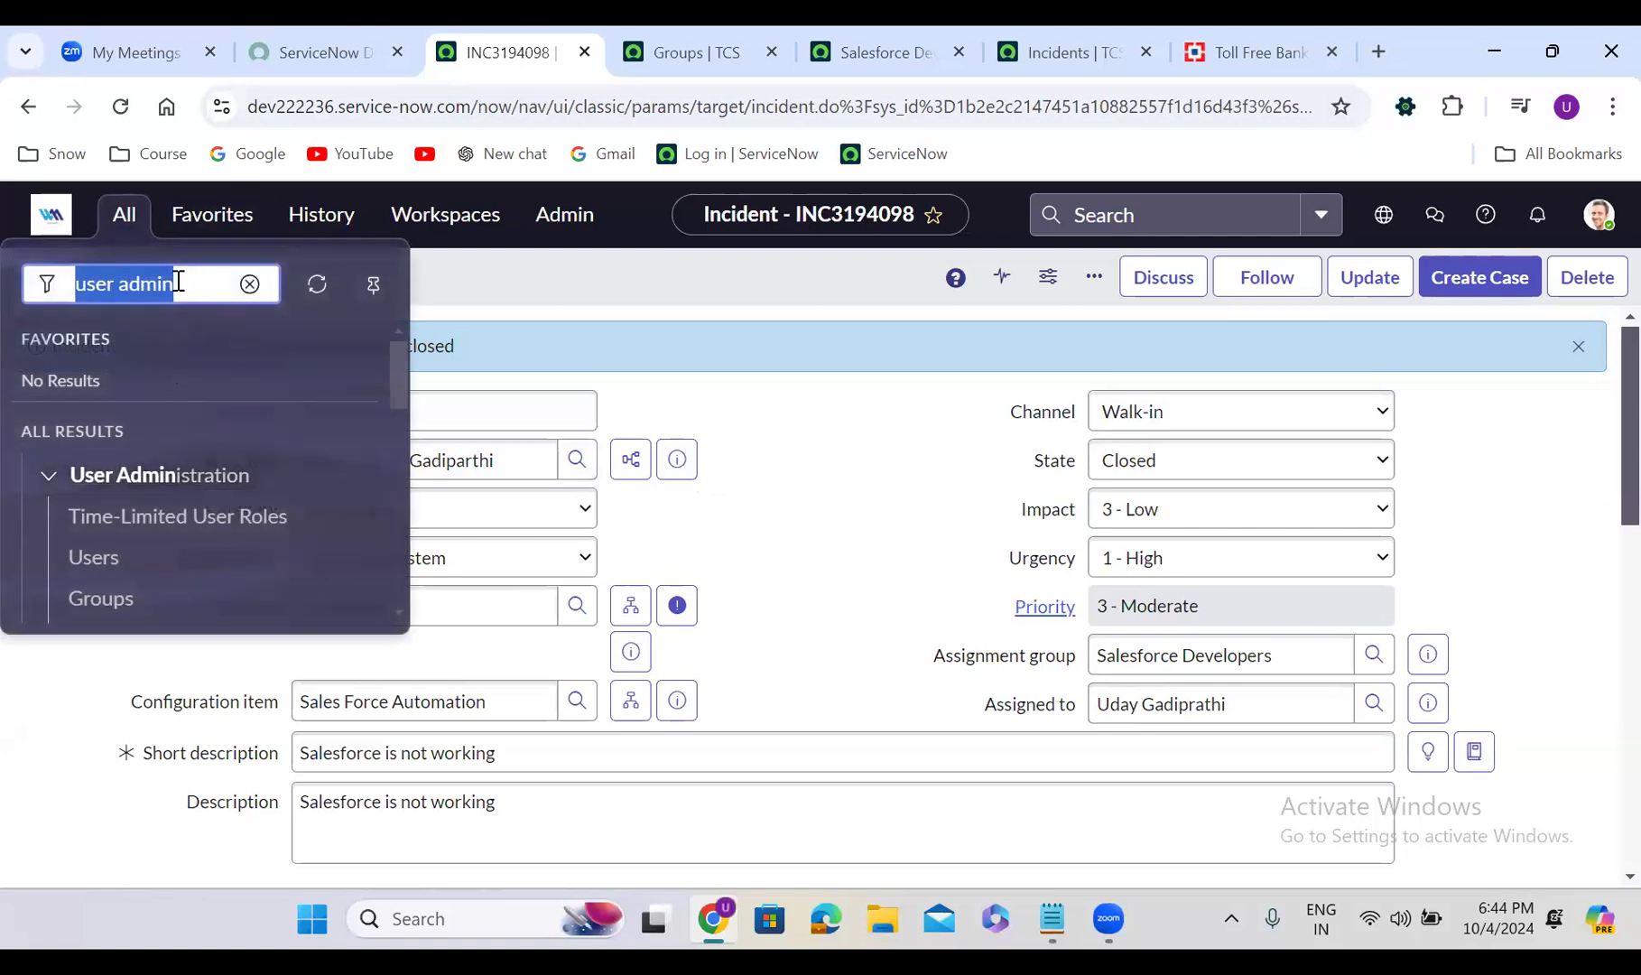
{"action": "type", "text": "i"}
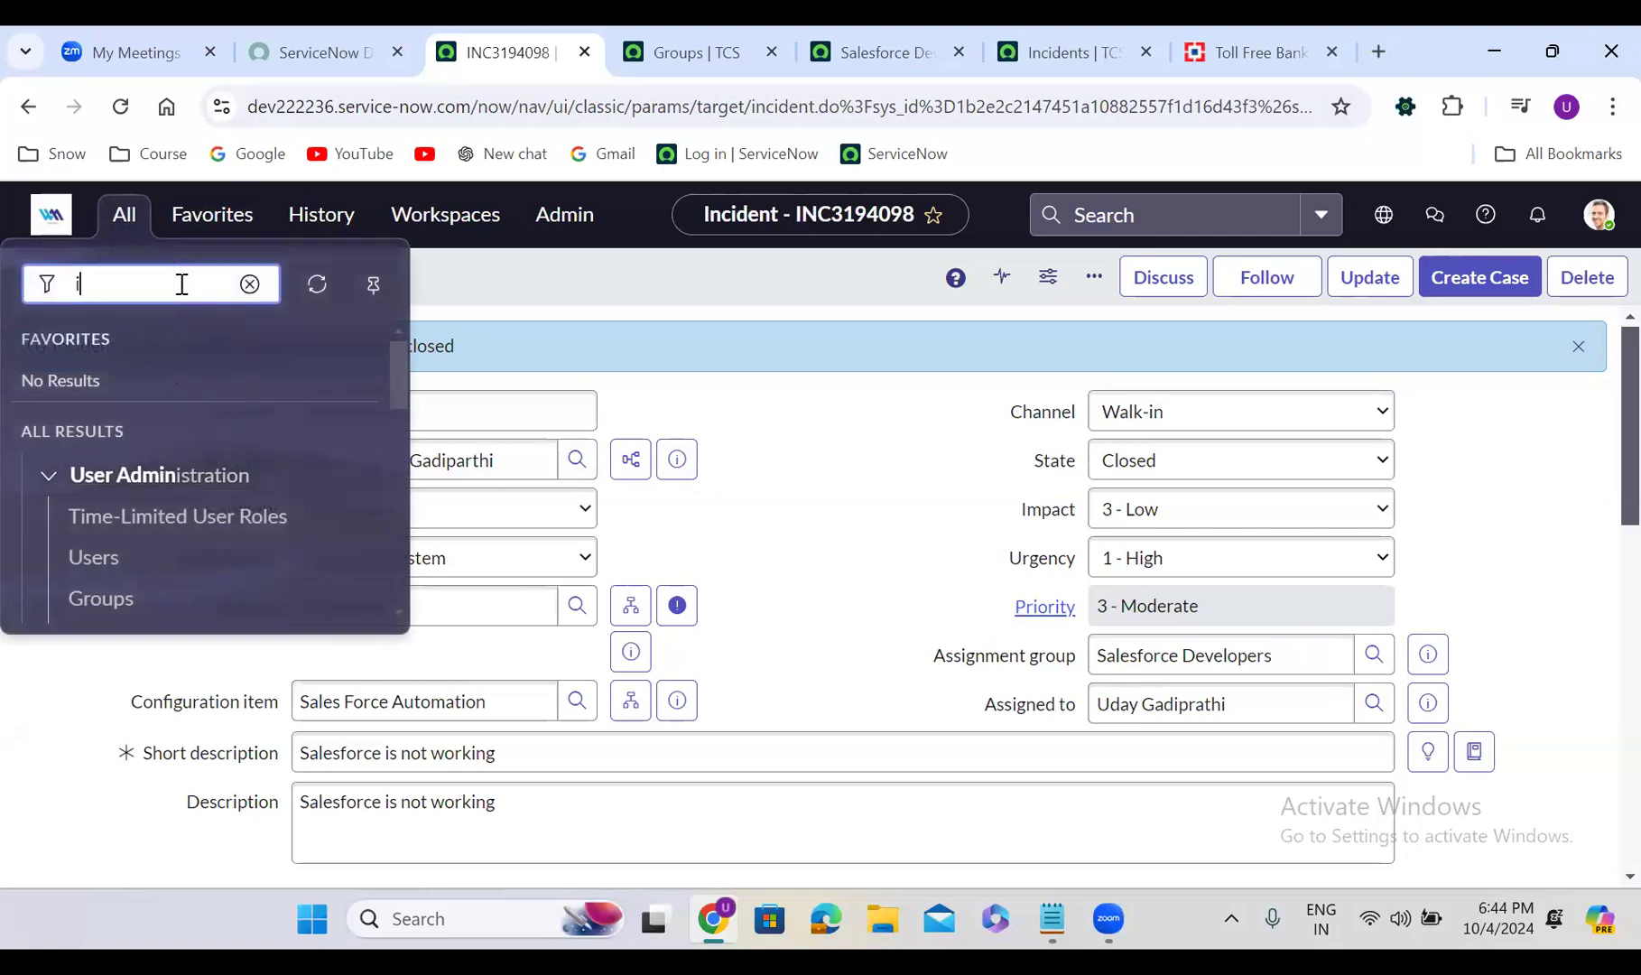
{"action": "type", "text": "ncident"}
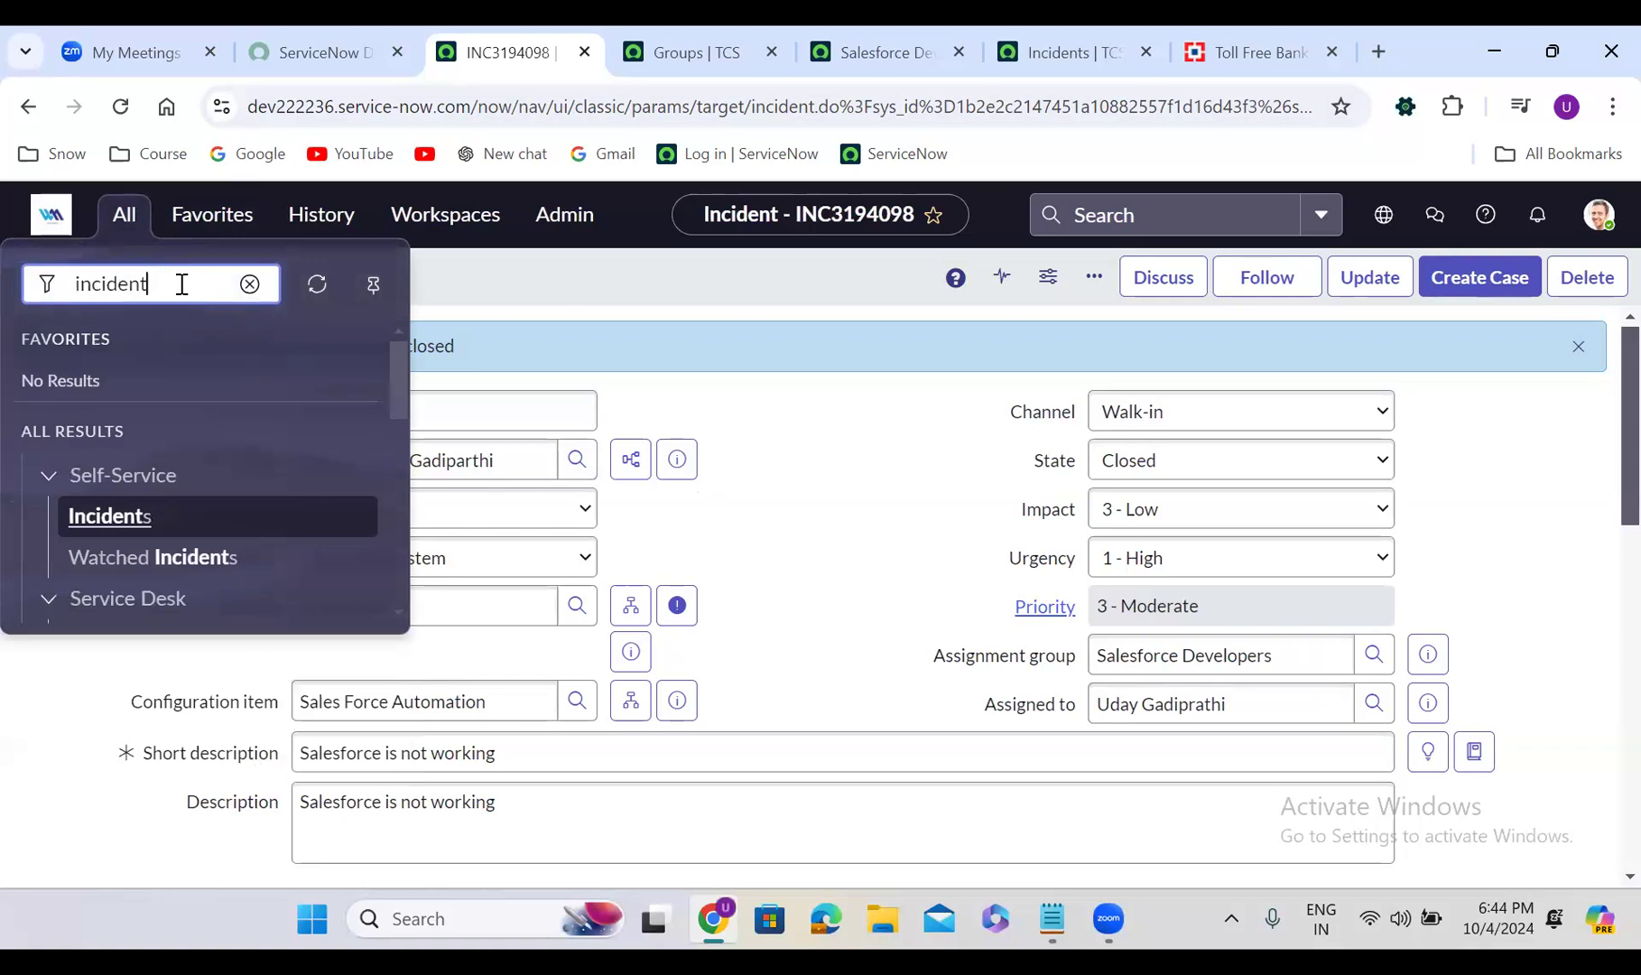
{"action": "left_click_drag", "start_coordinate": [393, 367], "coordinate": [395, 448]}
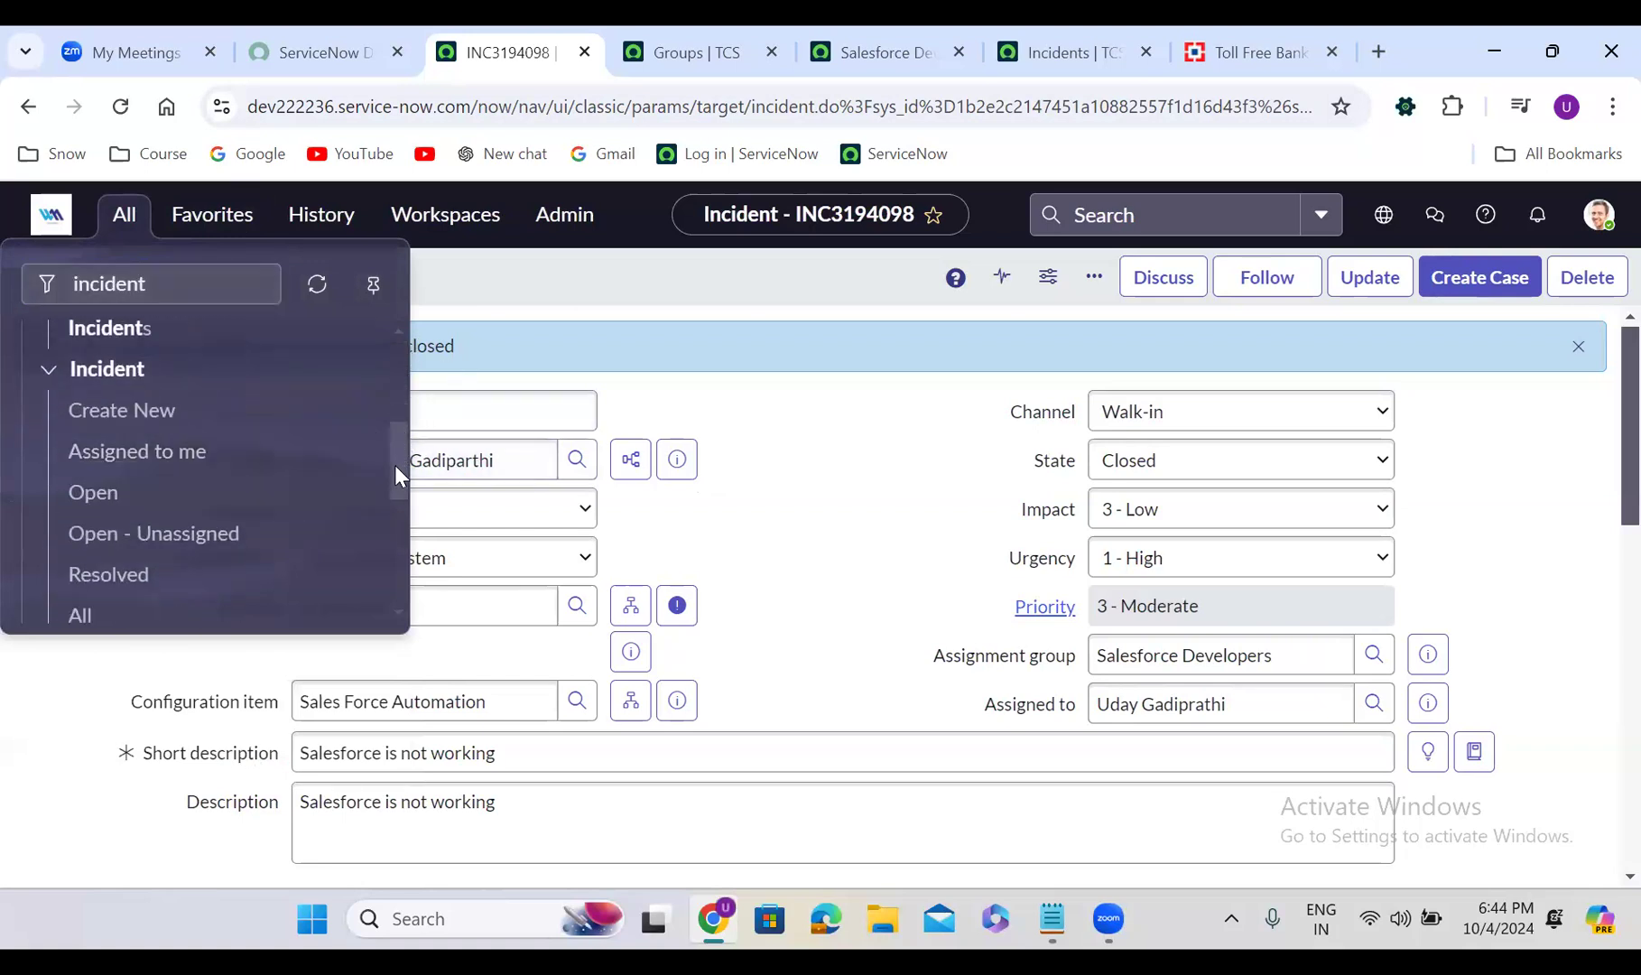
{"action": "left_click_drag", "start_coordinate": [397, 501], "coordinate": [399, 549]}
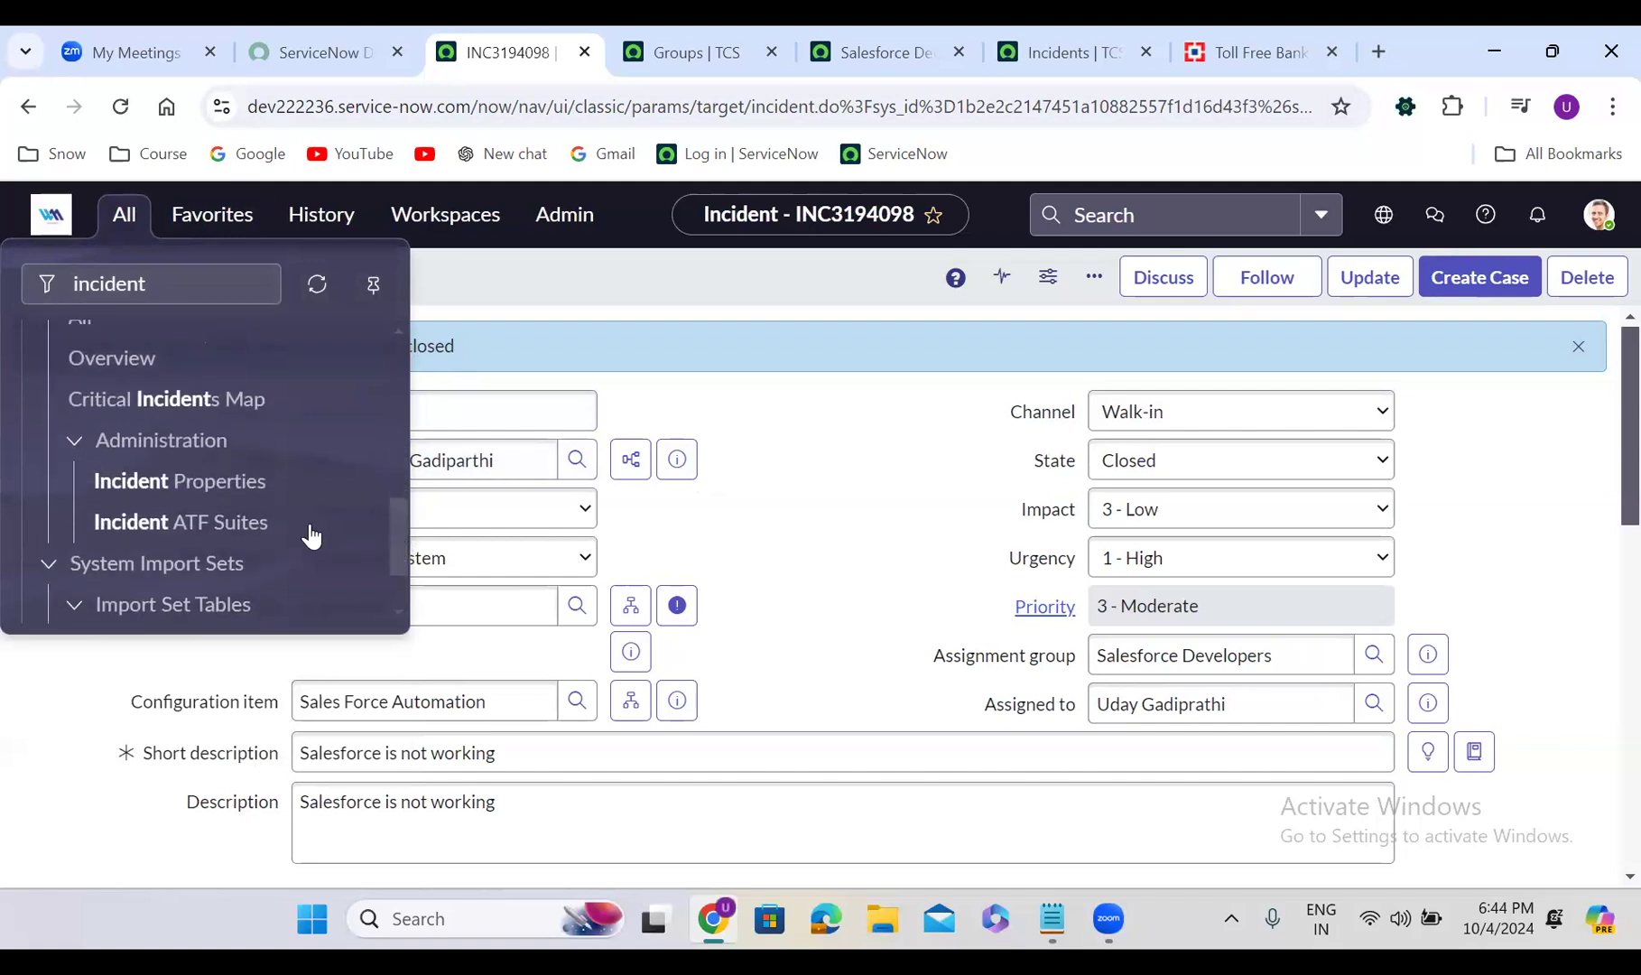
{"action": "left_click", "coordinate": [178, 476]}
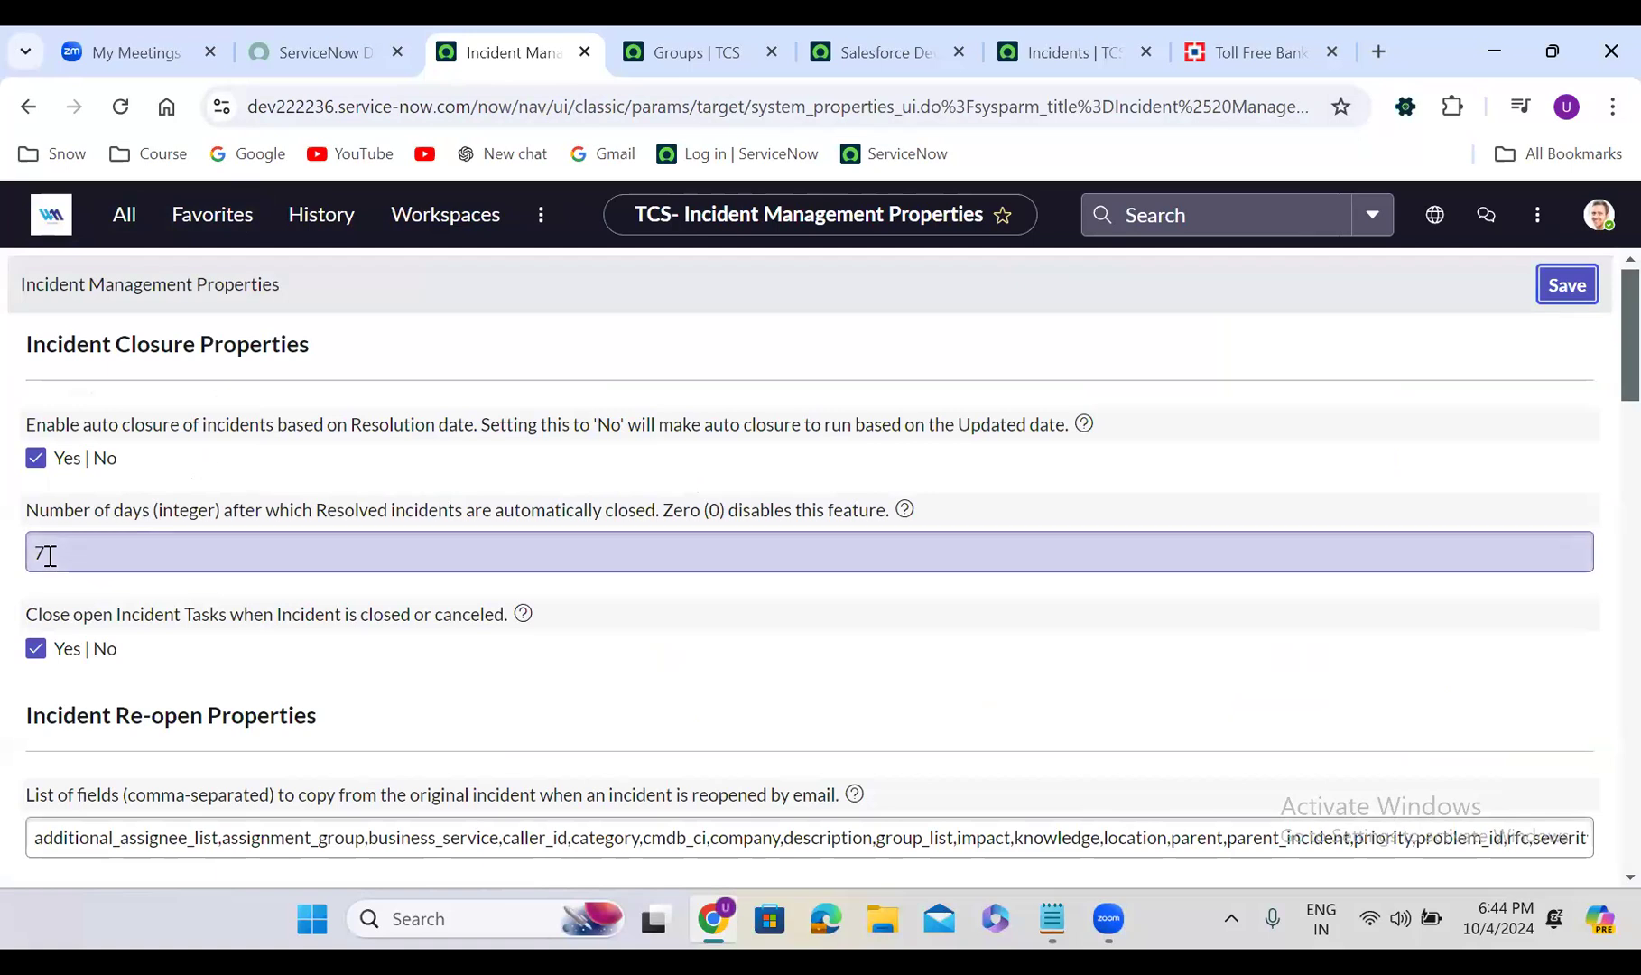
Filter the All navigator for 'scheduled jobs' and open System Definition > Scheduled Jobs
{"action": "left_click", "coordinate": [127, 225]}
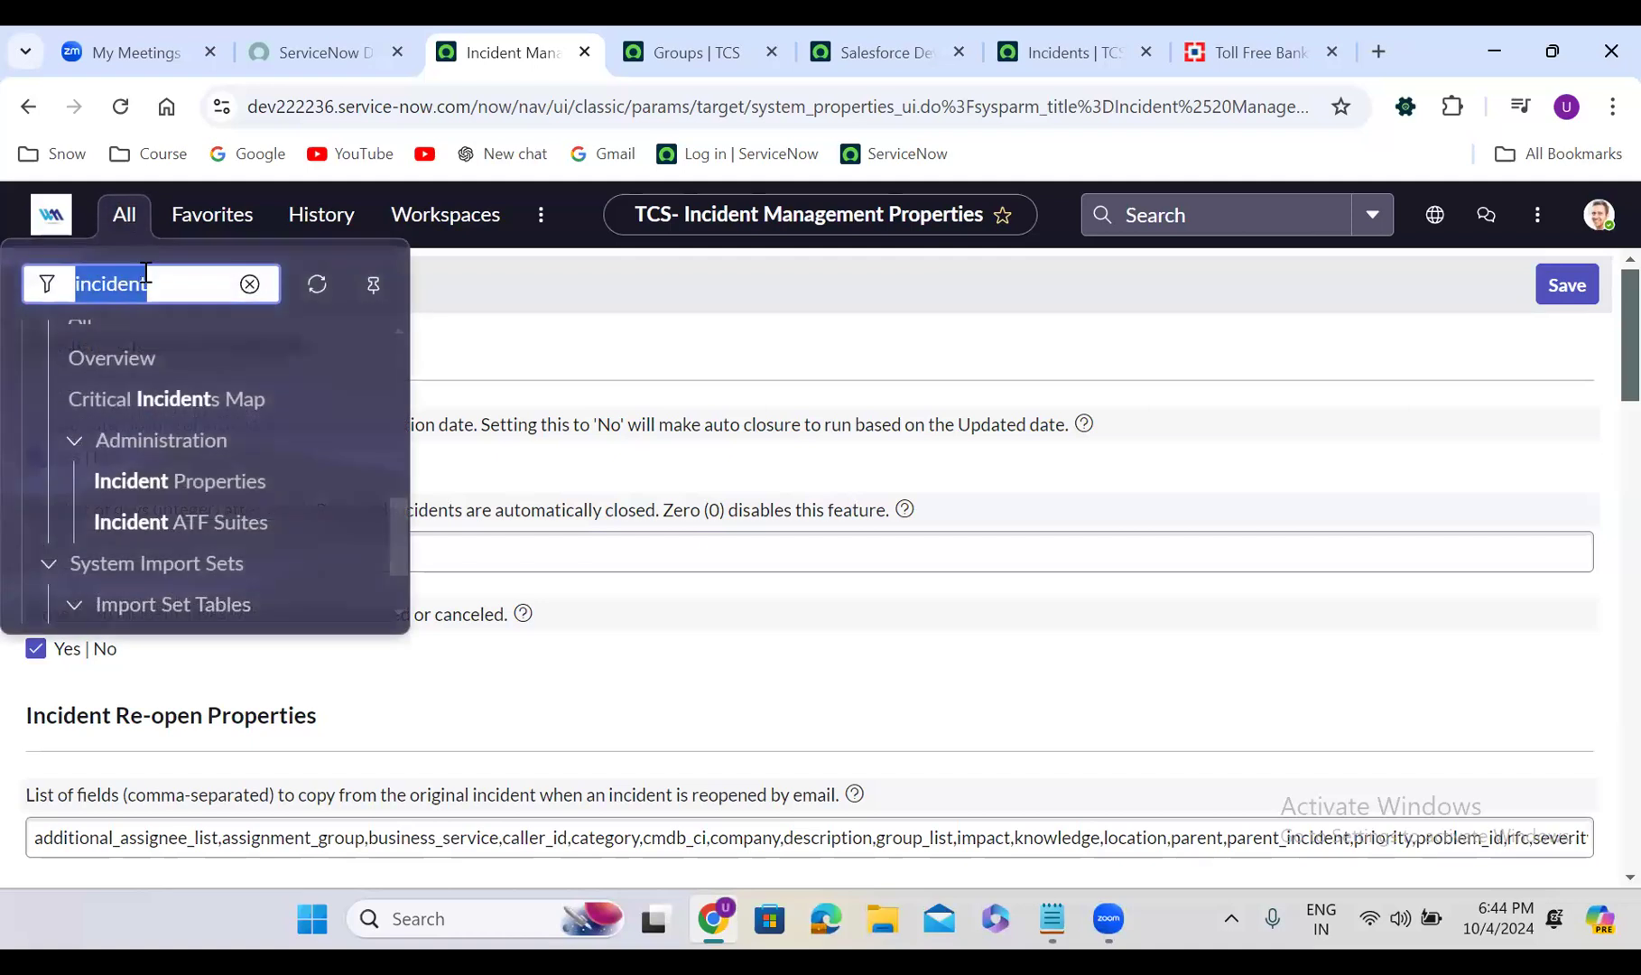
{"action": "type", "text": "sche"}
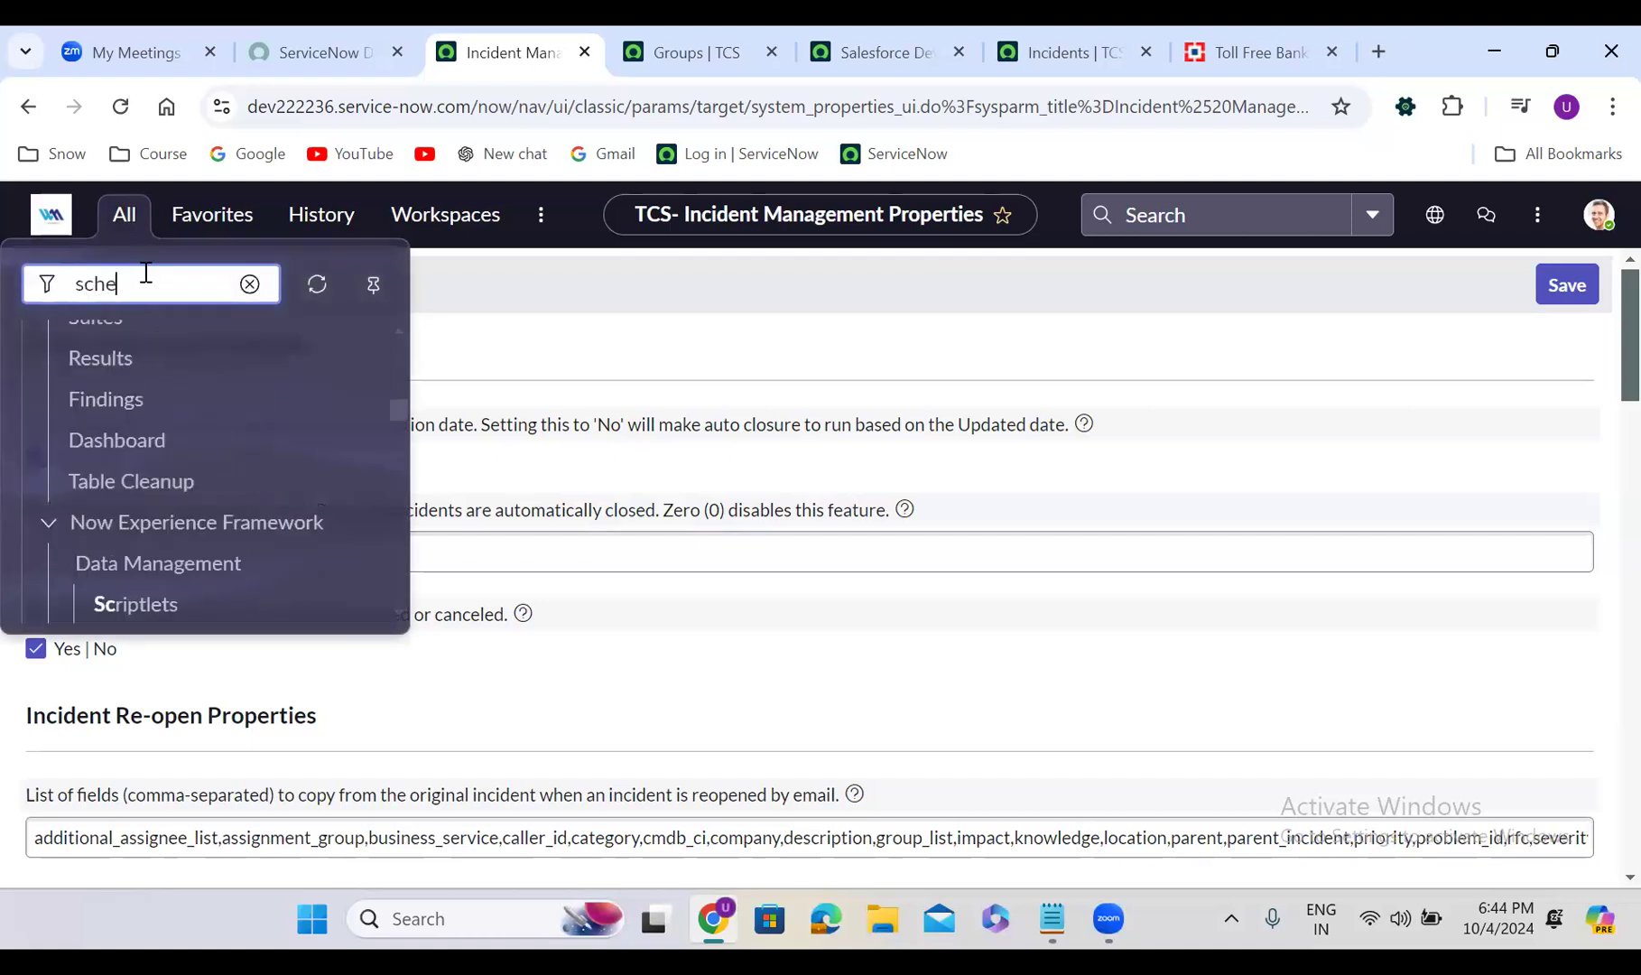
{"action": "type", "text": "duled jobs"}
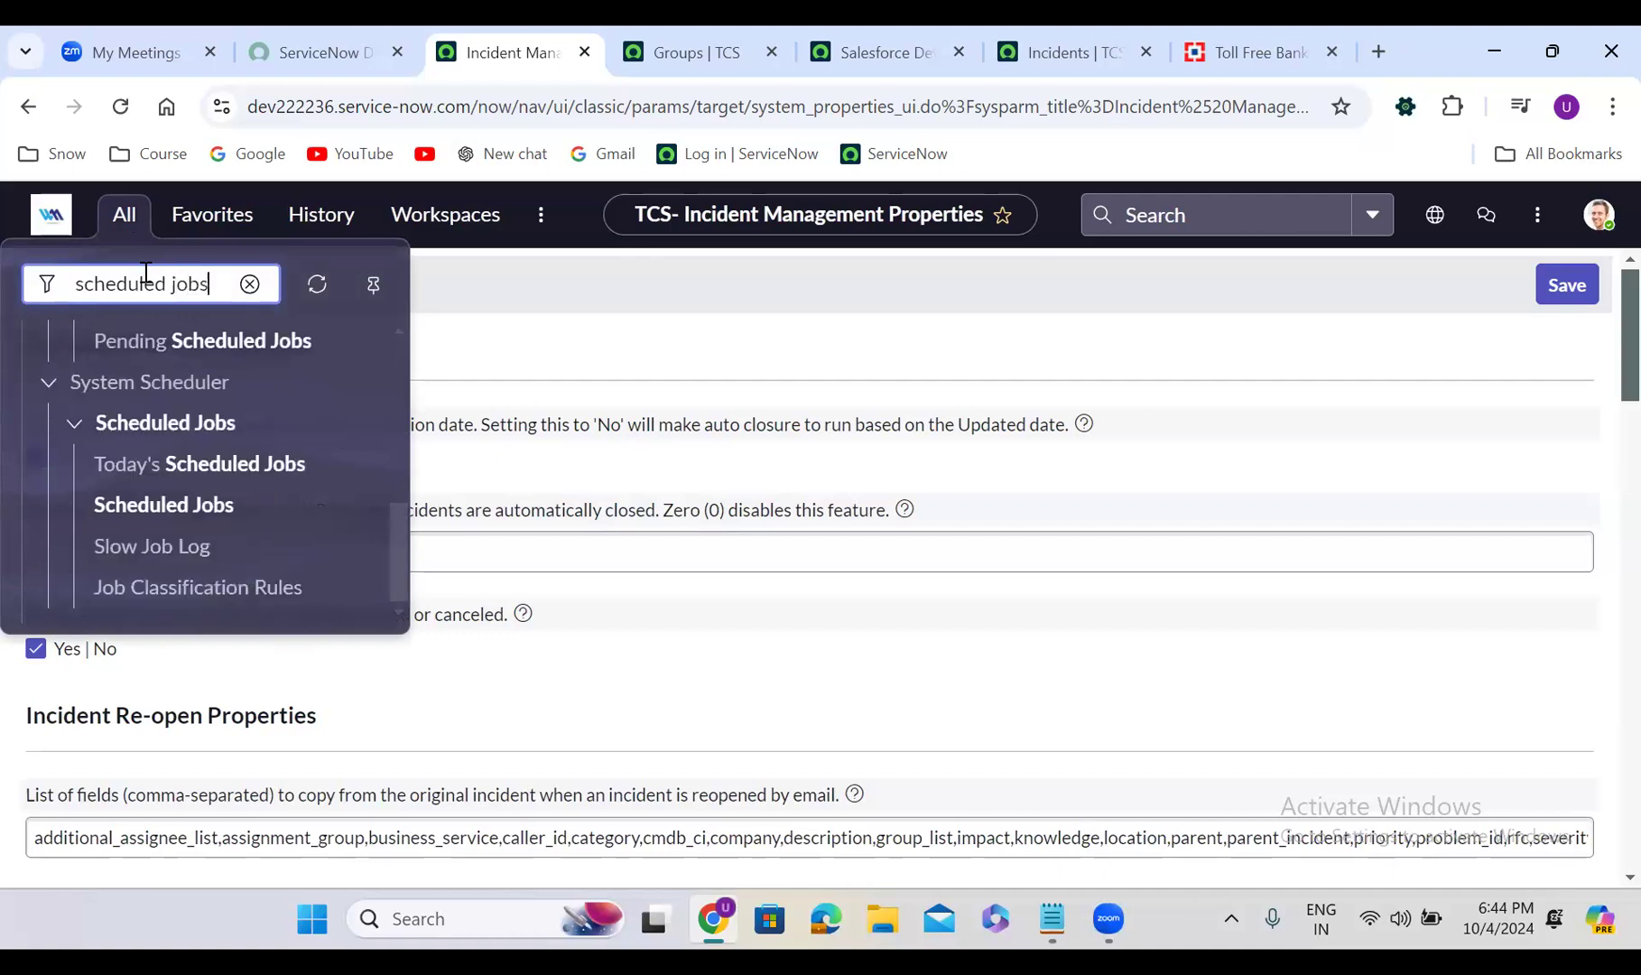
{"action": "left_click", "coordinate": [398, 569]}
{"action": "left_click_drag", "start_coordinate": [397, 565], "coordinate": [395, 330]}
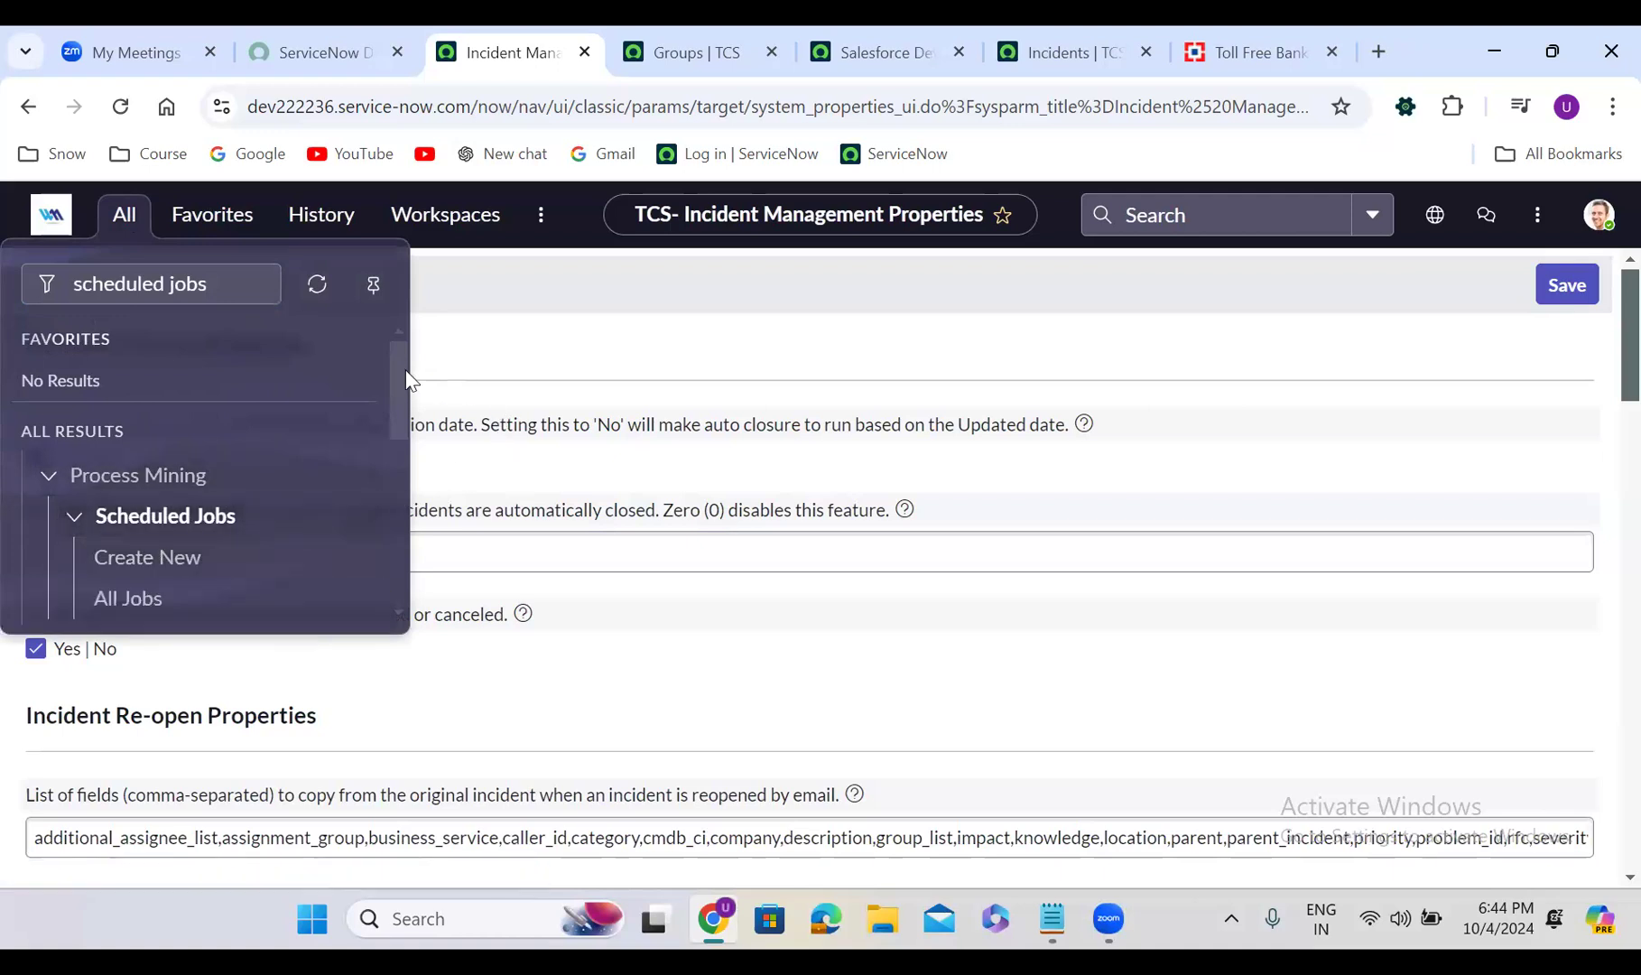
{"action": "left_click_drag", "start_coordinate": [400, 359], "coordinate": [402, 440]}
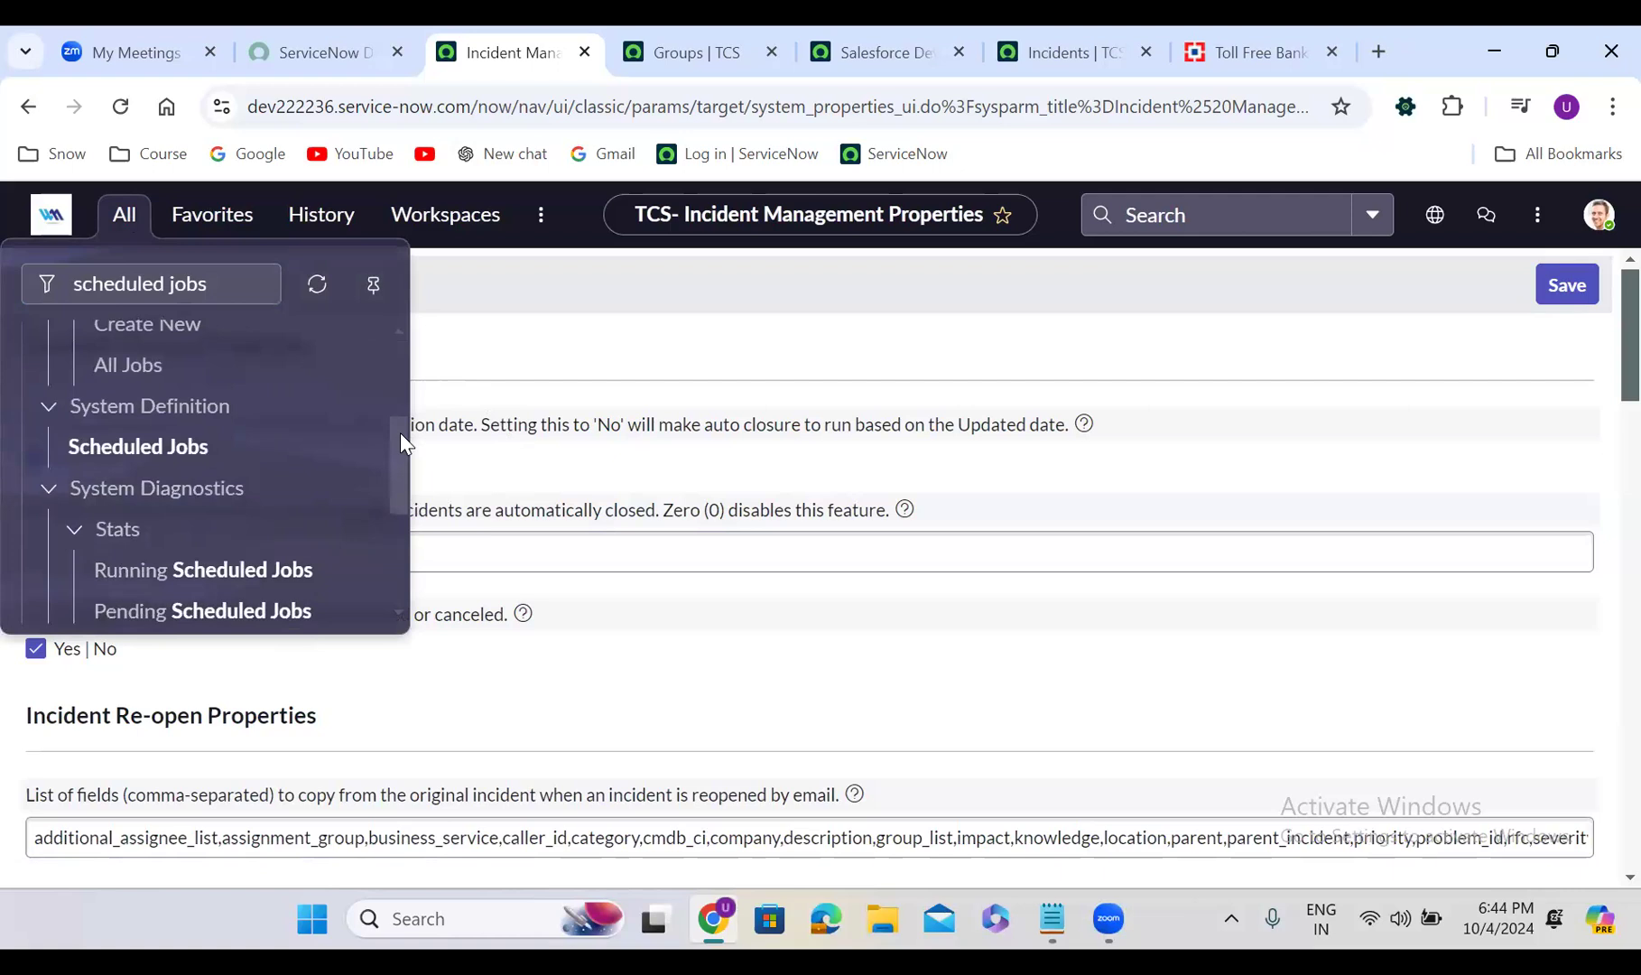
{"action": "left_click", "coordinate": [160, 460]}
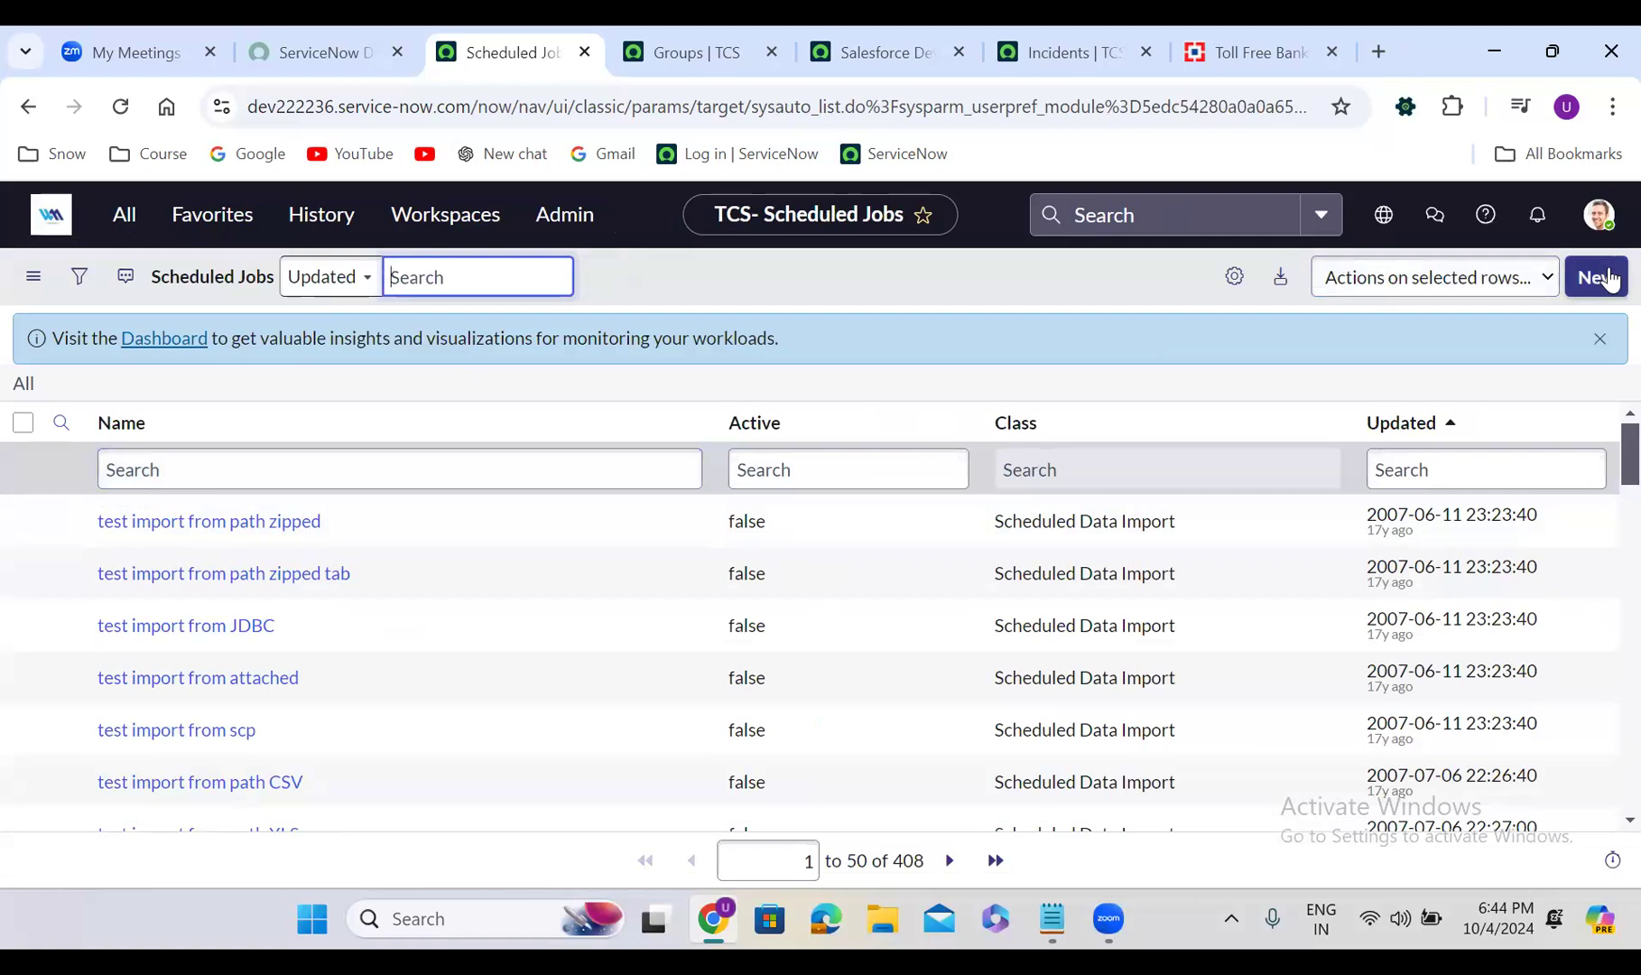
Start a new 'Automatically run a script of your choosing' job, check its Run field, then go home unsaved
{"action": "left_click", "coordinate": [1603, 278]}
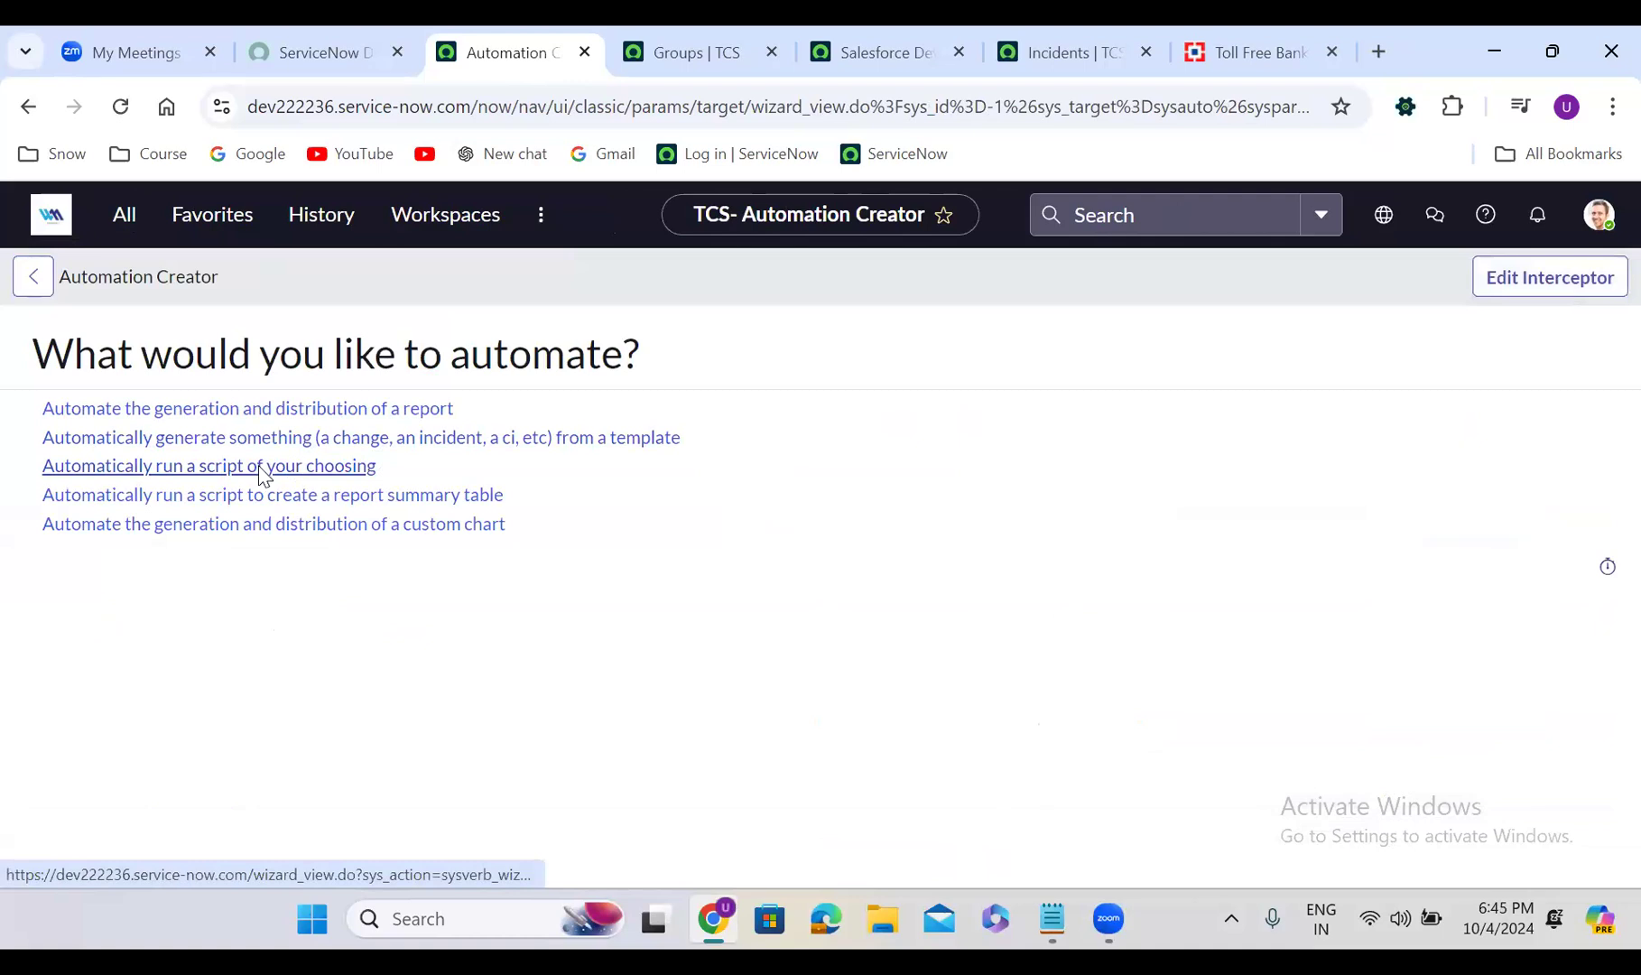
{"action": "left_click", "coordinate": [260, 469]}
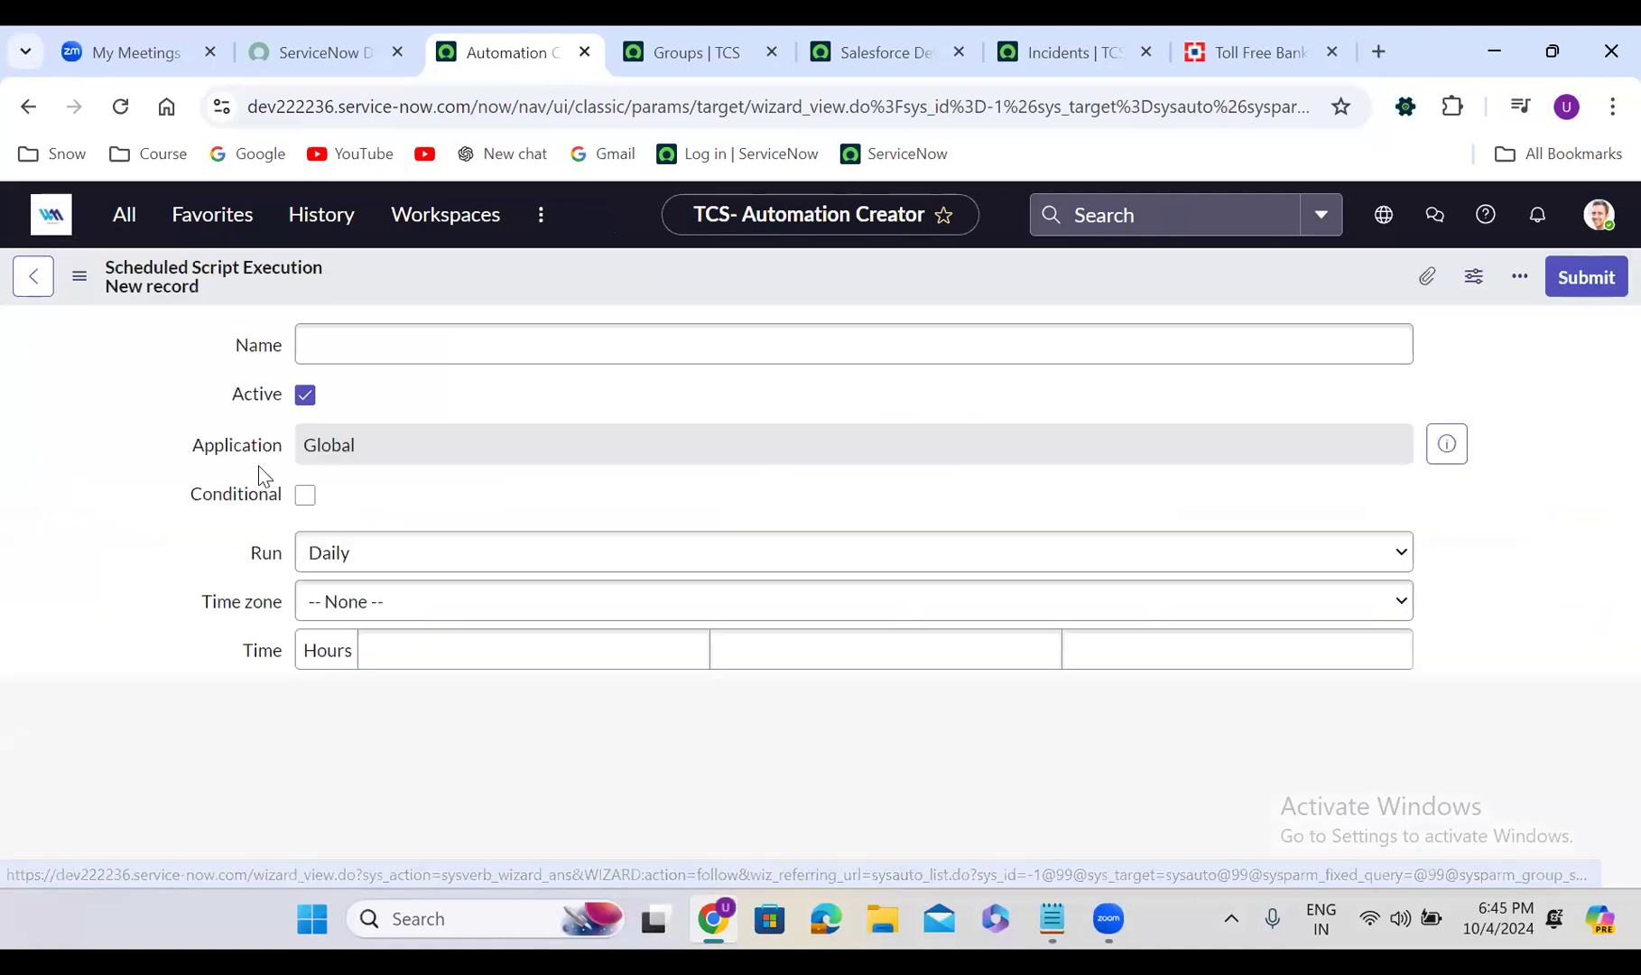
{"action": "left_click", "coordinate": [125, 557]}
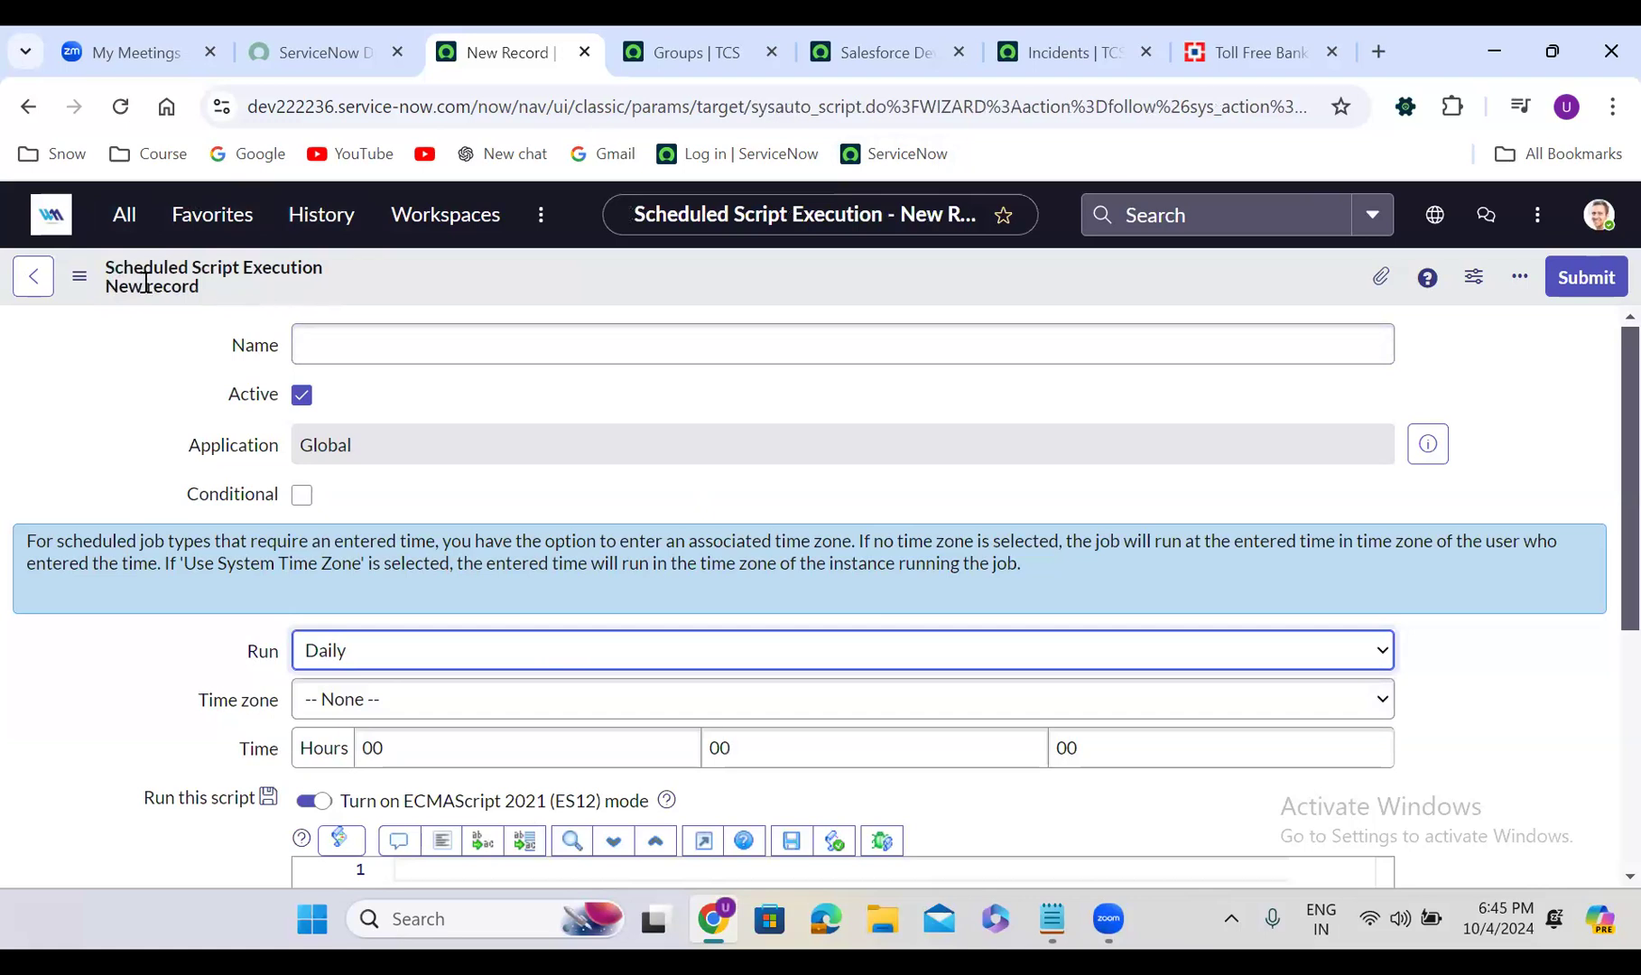
{"action": "left_click", "coordinate": [50, 226]}
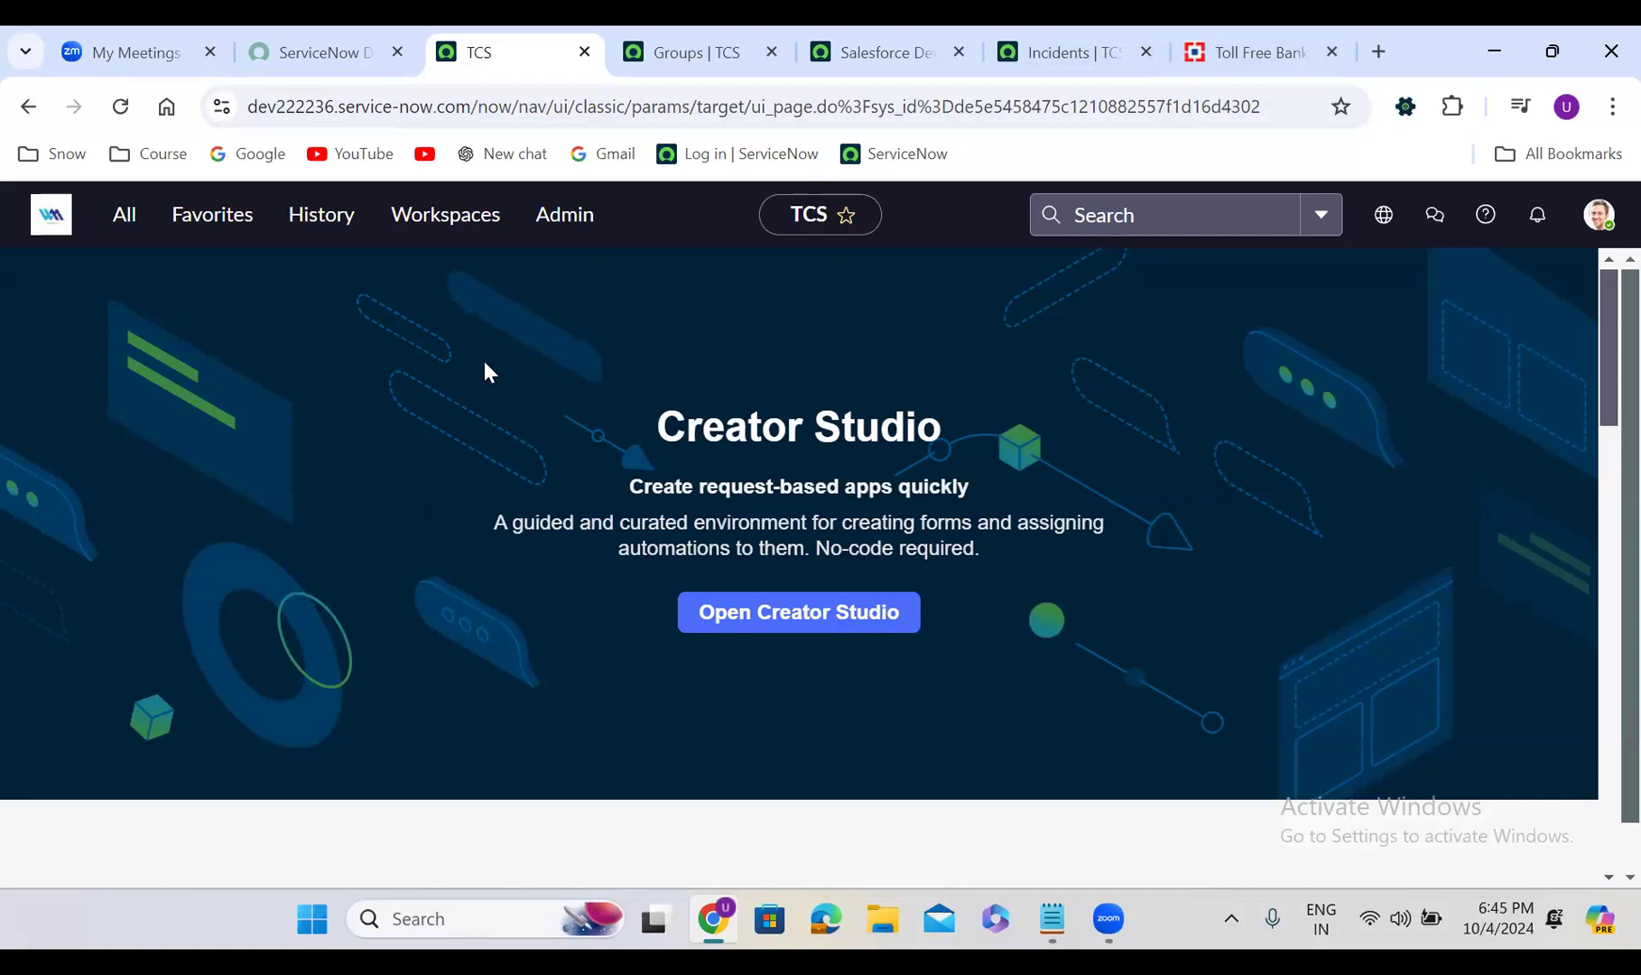
Browse the navigator modules, then return to the TCS instance and open the History list
{"action": "left_click", "coordinate": [124, 216]}
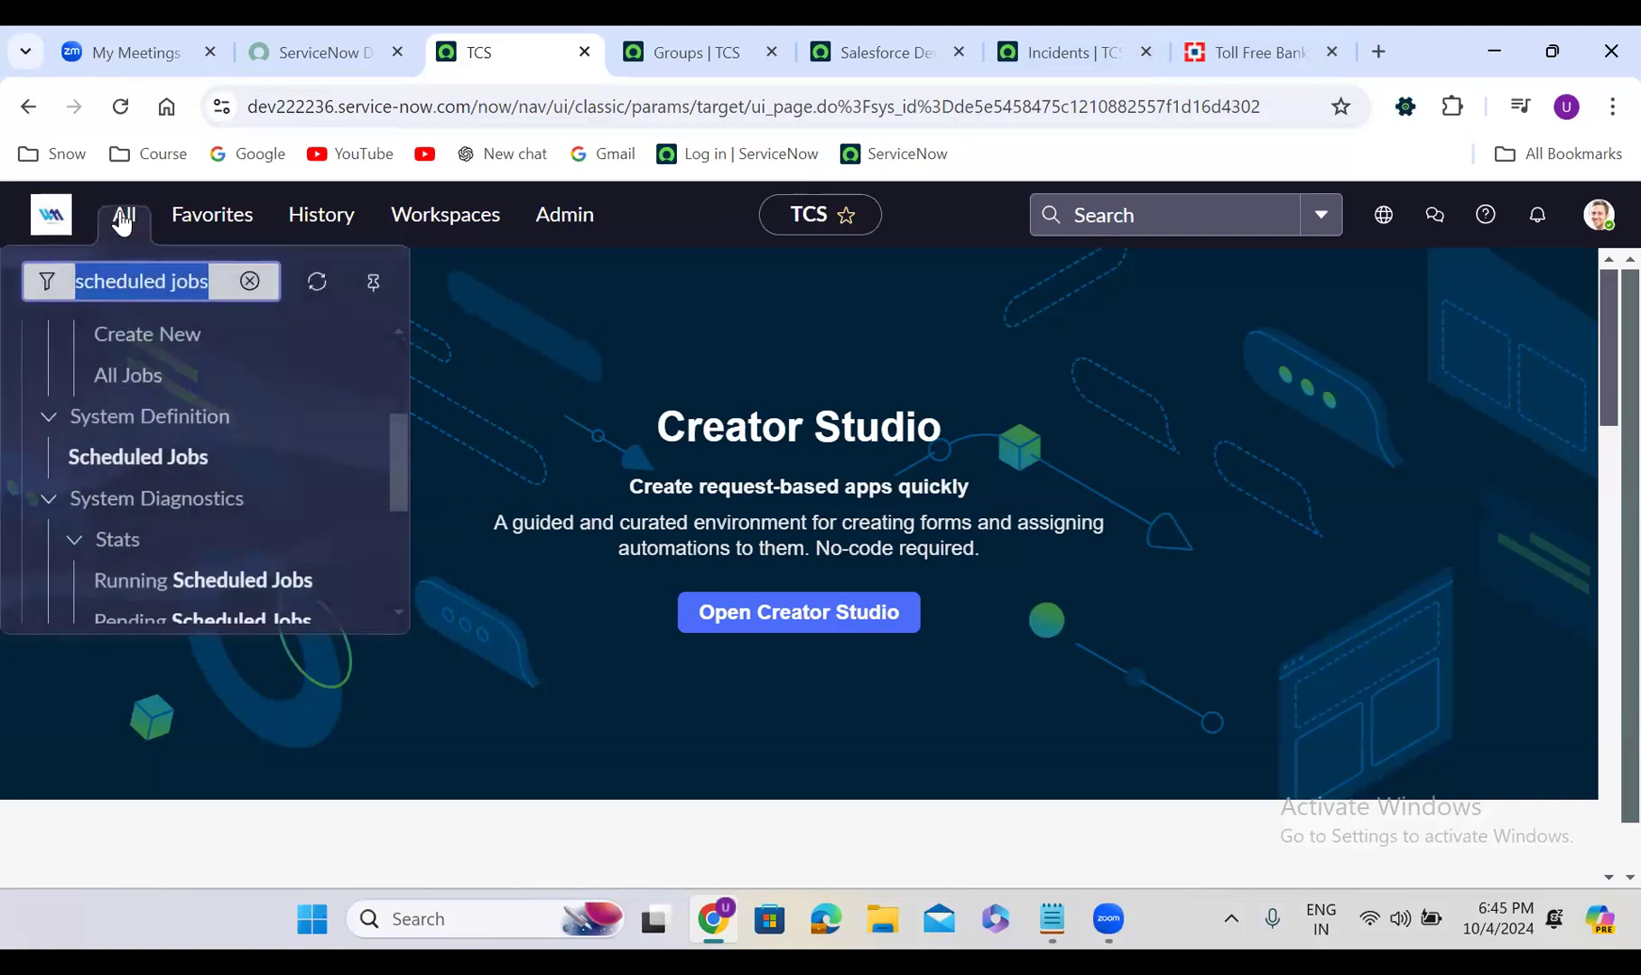
{"action": "left_click_drag", "start_coordinate": [397, 446], "coordinate": [416, 321]}
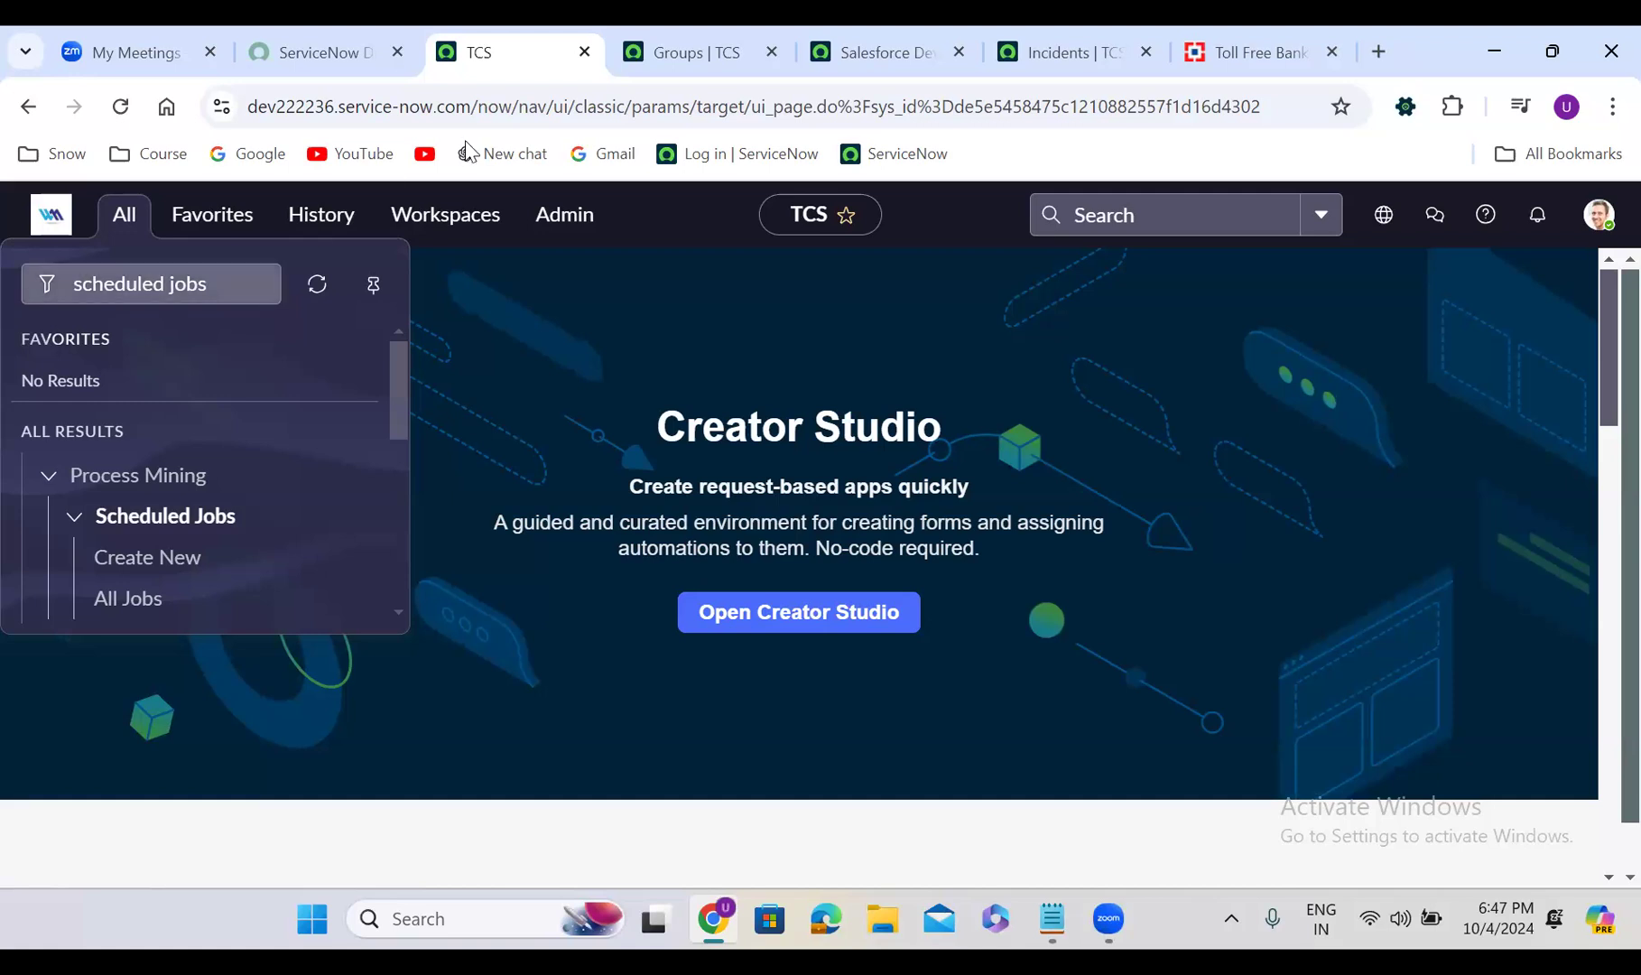
{"action": "left_click", "coordinate": [901, 38]}
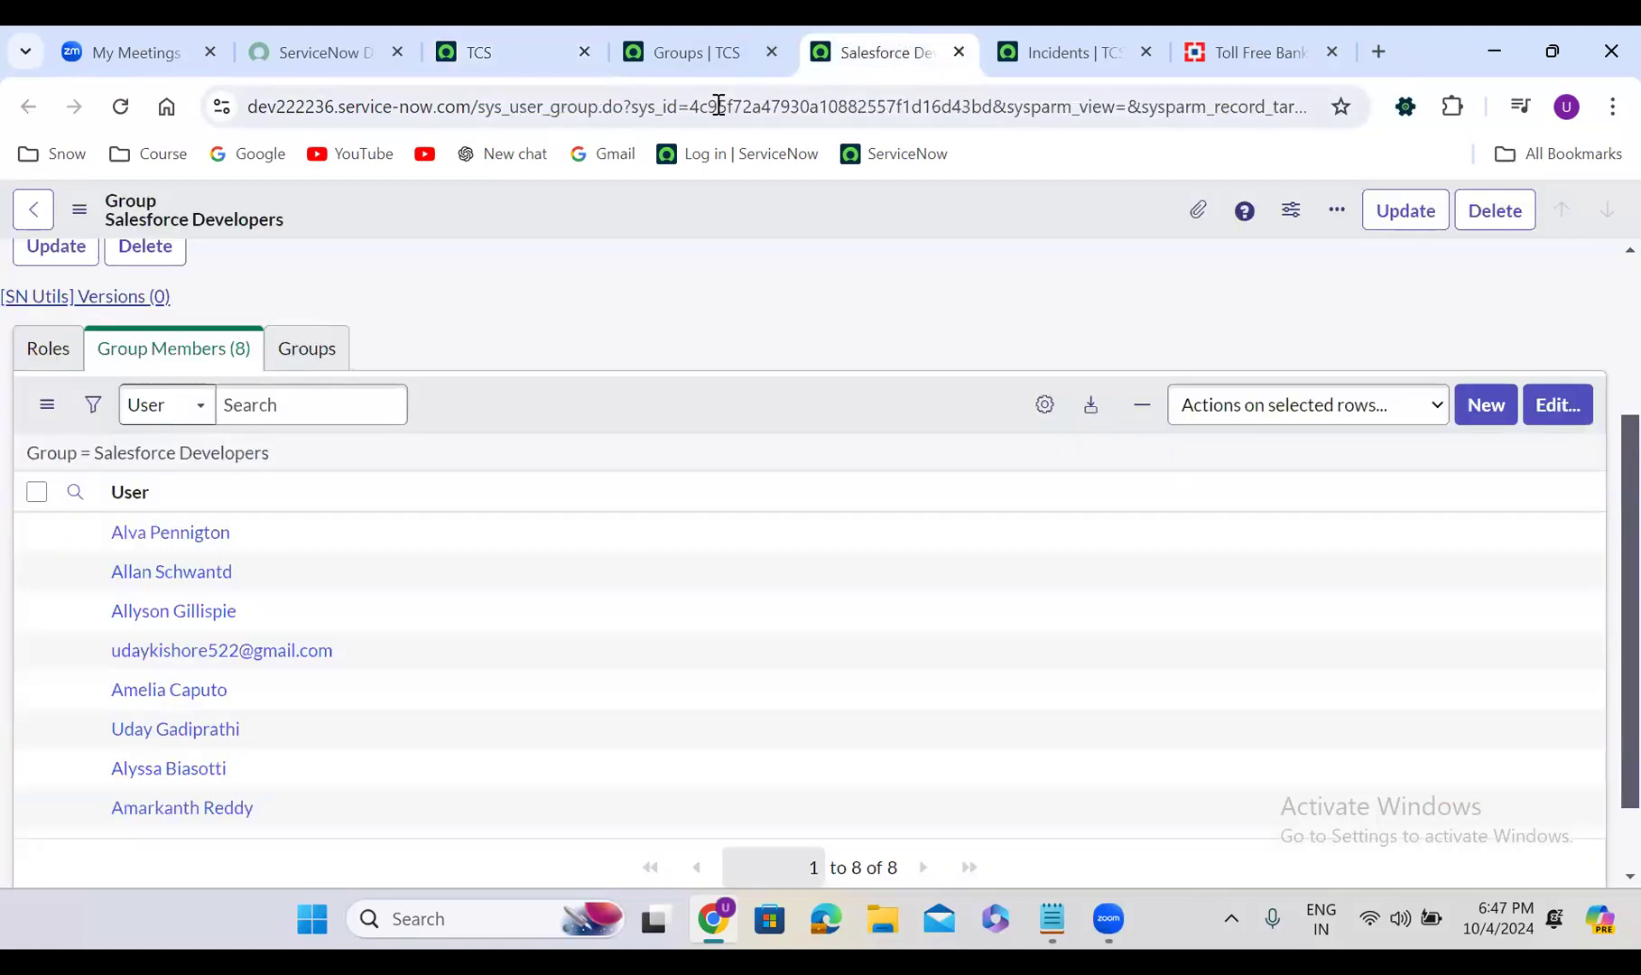
{"action": "left_click", "coordinate": [514, 32]}
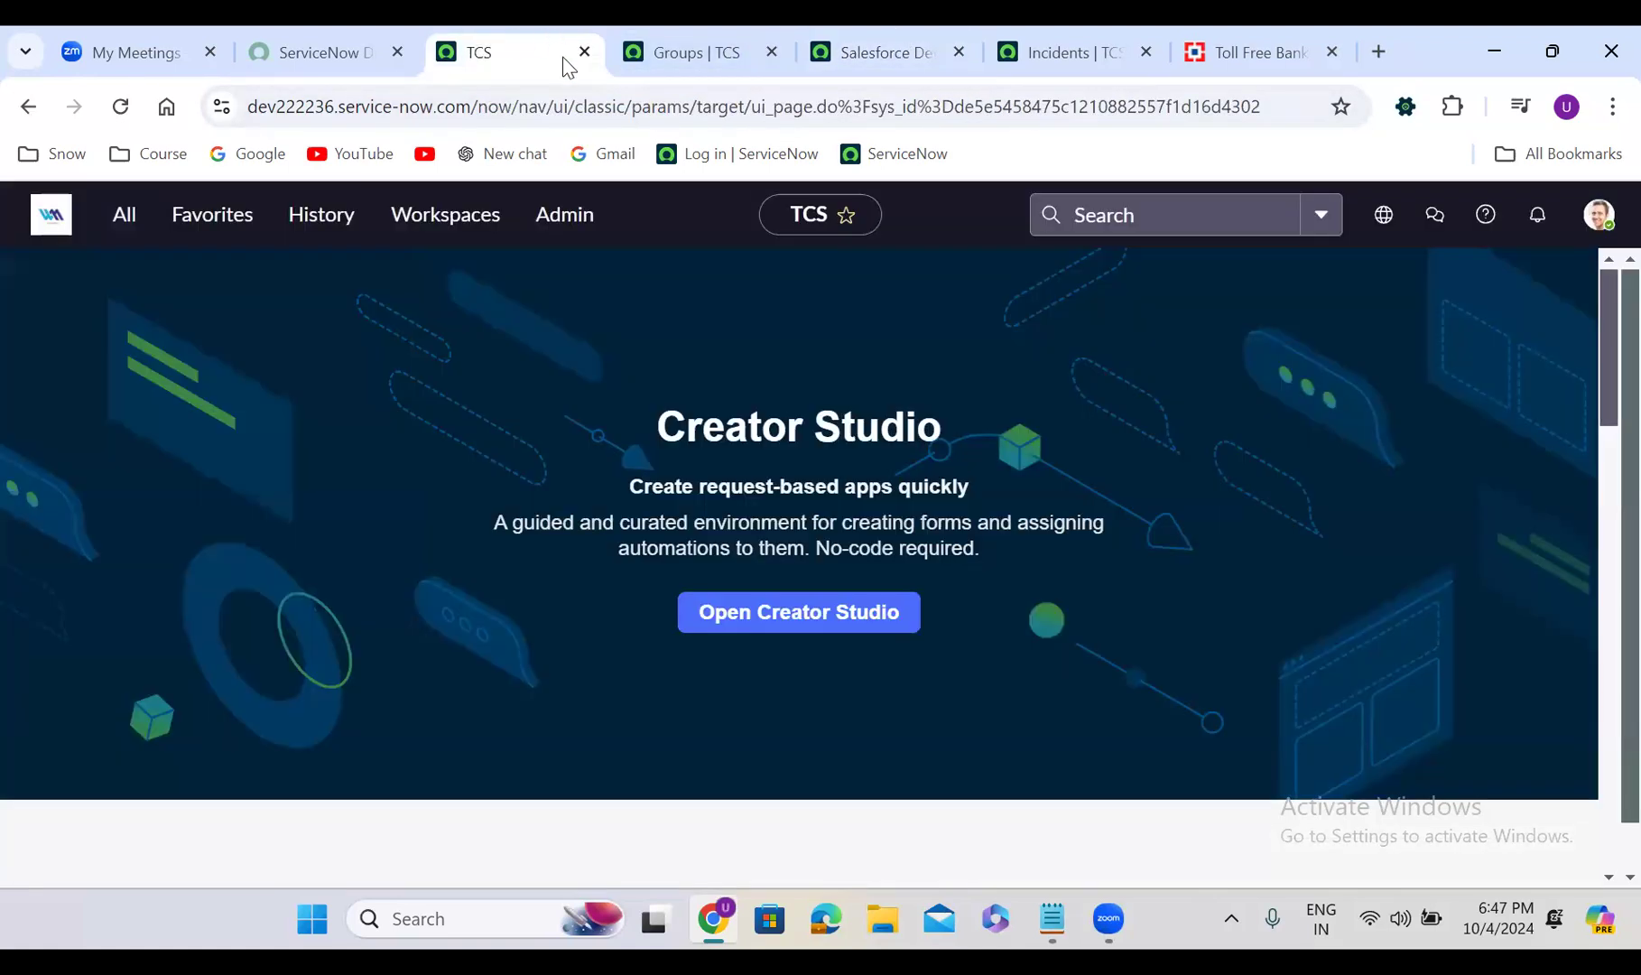
{"action": "left_click", "coordinate": [320, 230]}
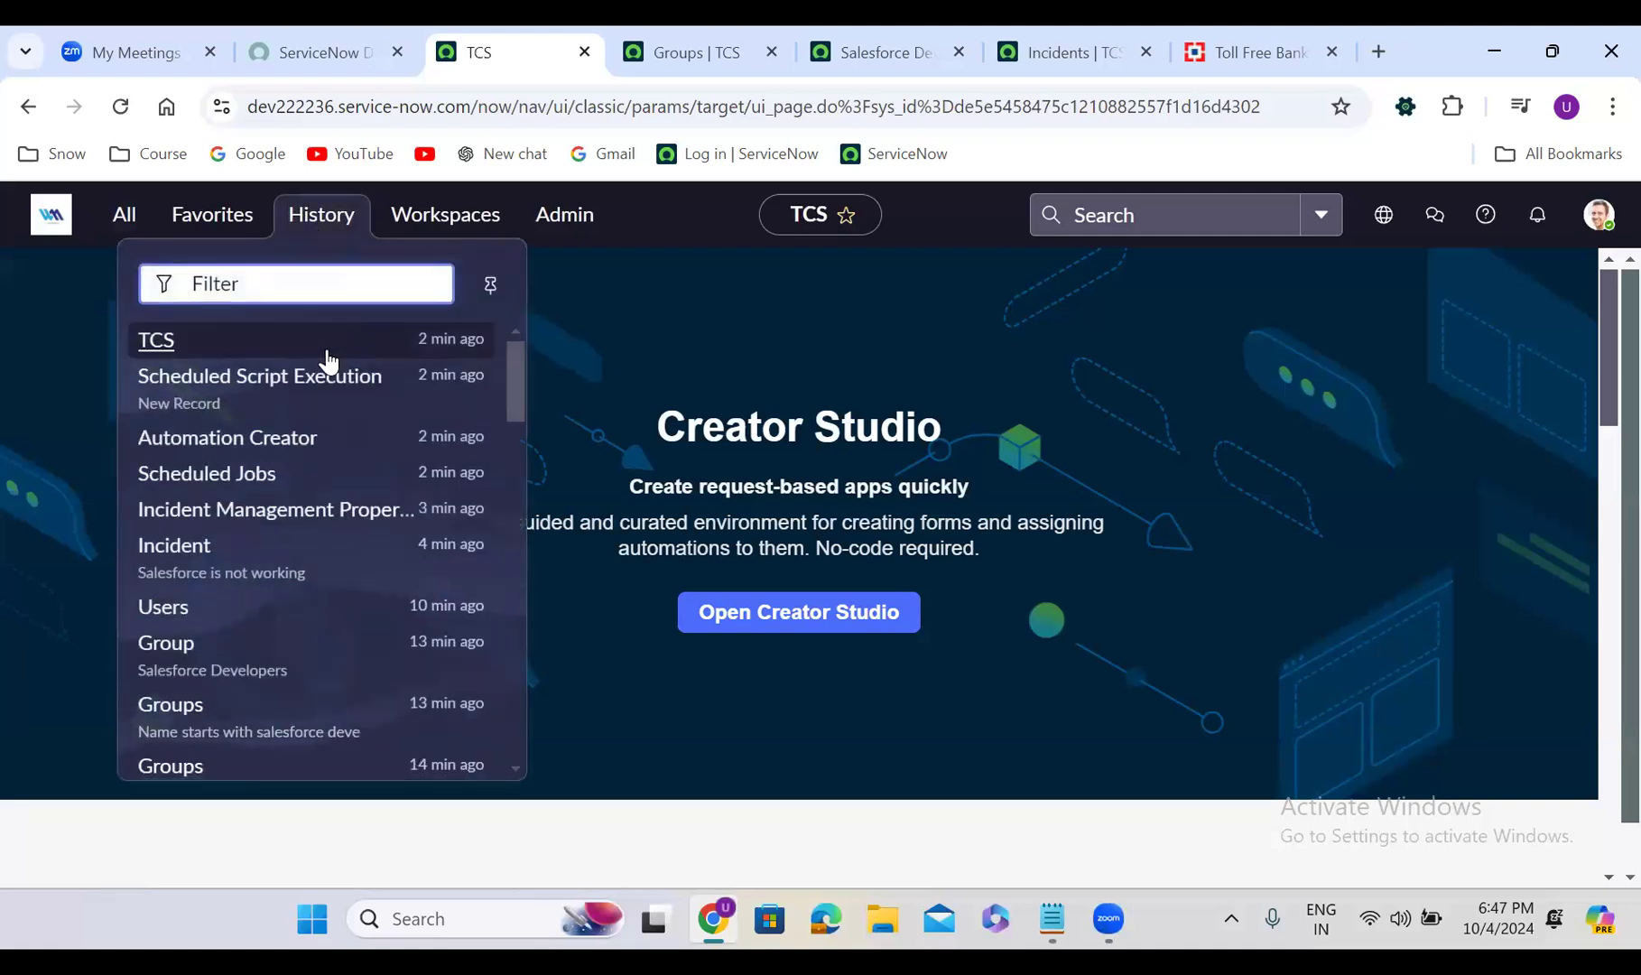
Reopen INC3194098 from History and review its Notes tab before heading back to Zoom
{"action": "left_click", "coordinate": [283, 550]}
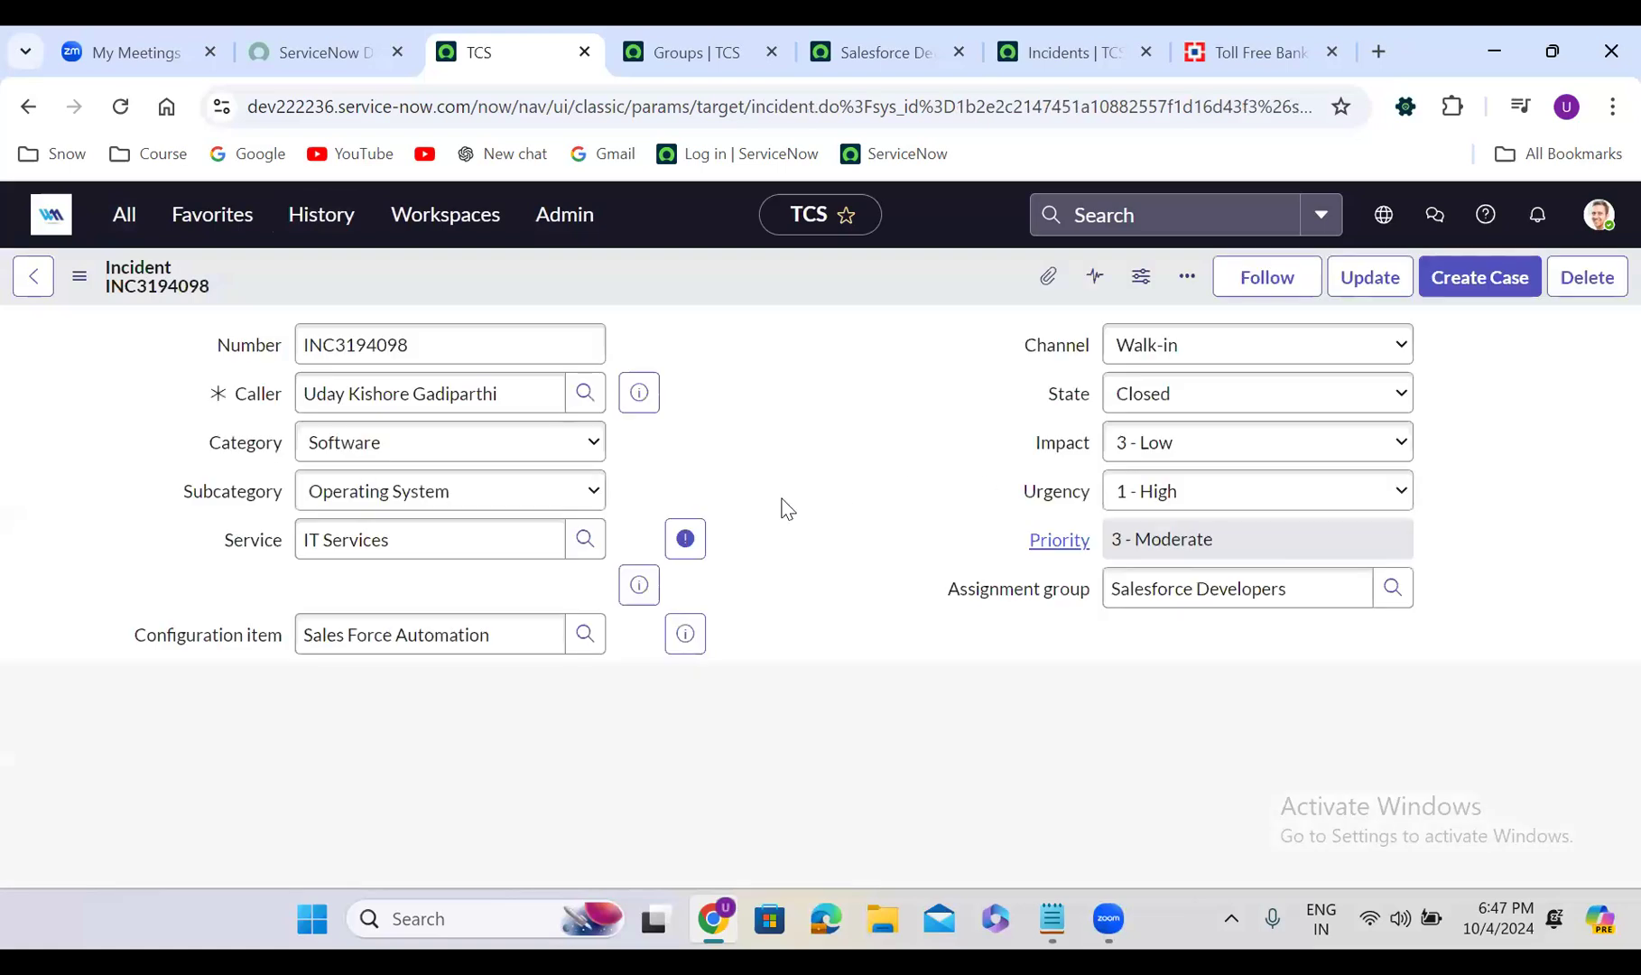
{"action": "scroll", "coordinate": [756, 551], "scroll_direction": "down", "scroll_amount": 5}
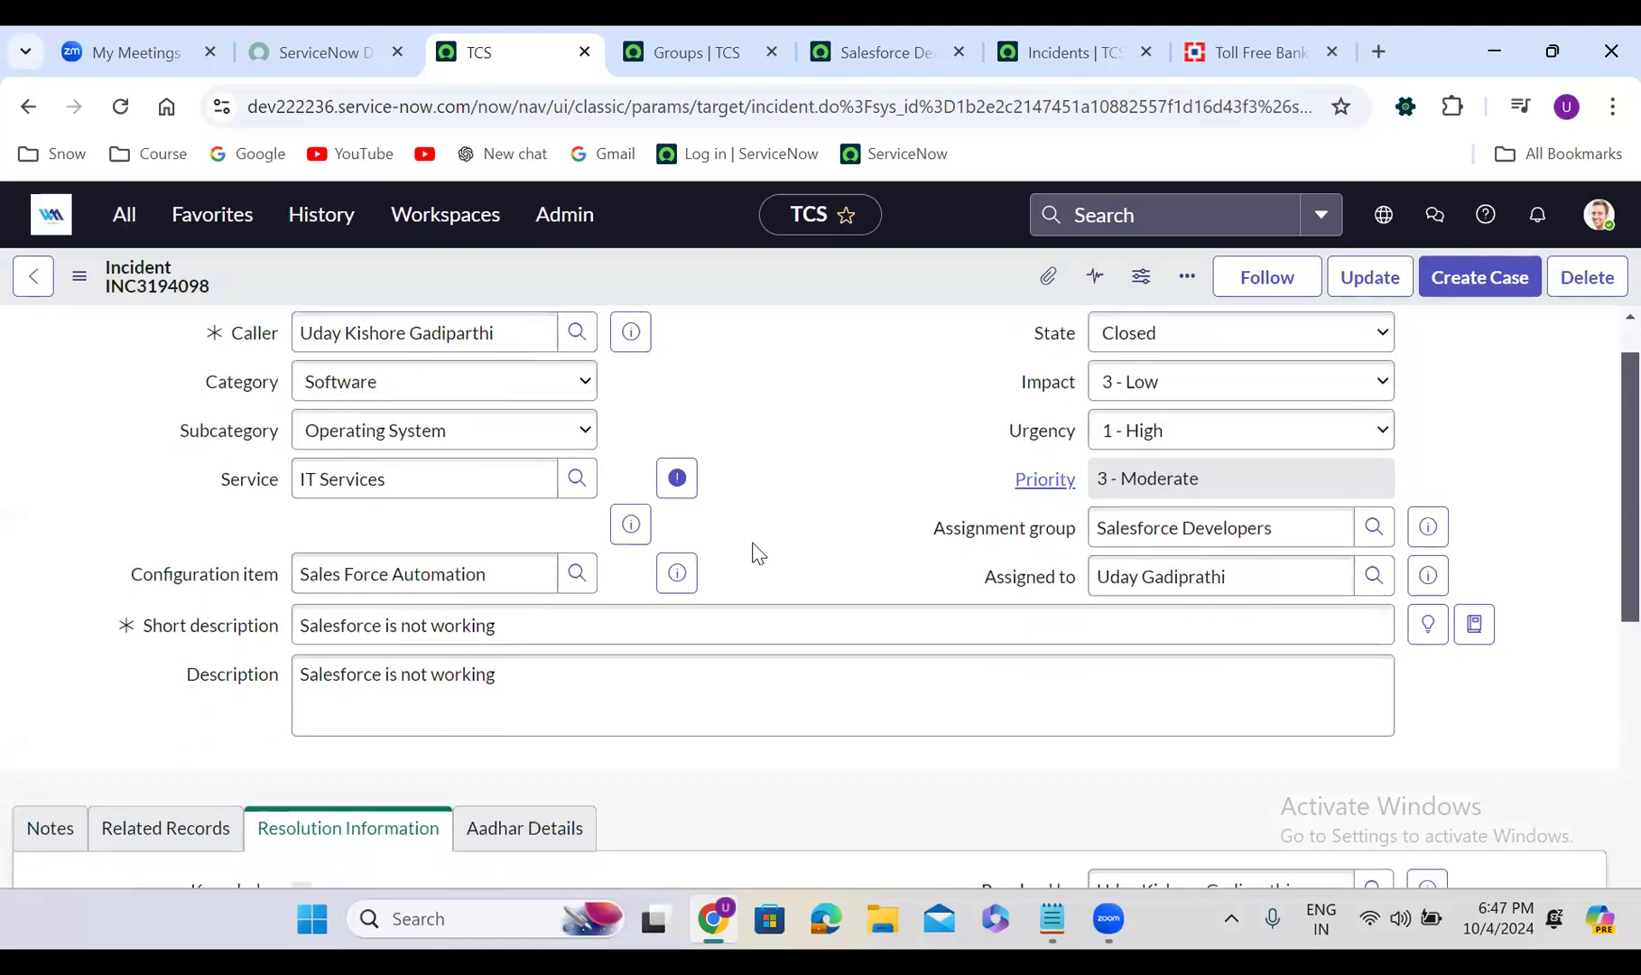
{"action": "left_click", "coordinate": [66, 443]}
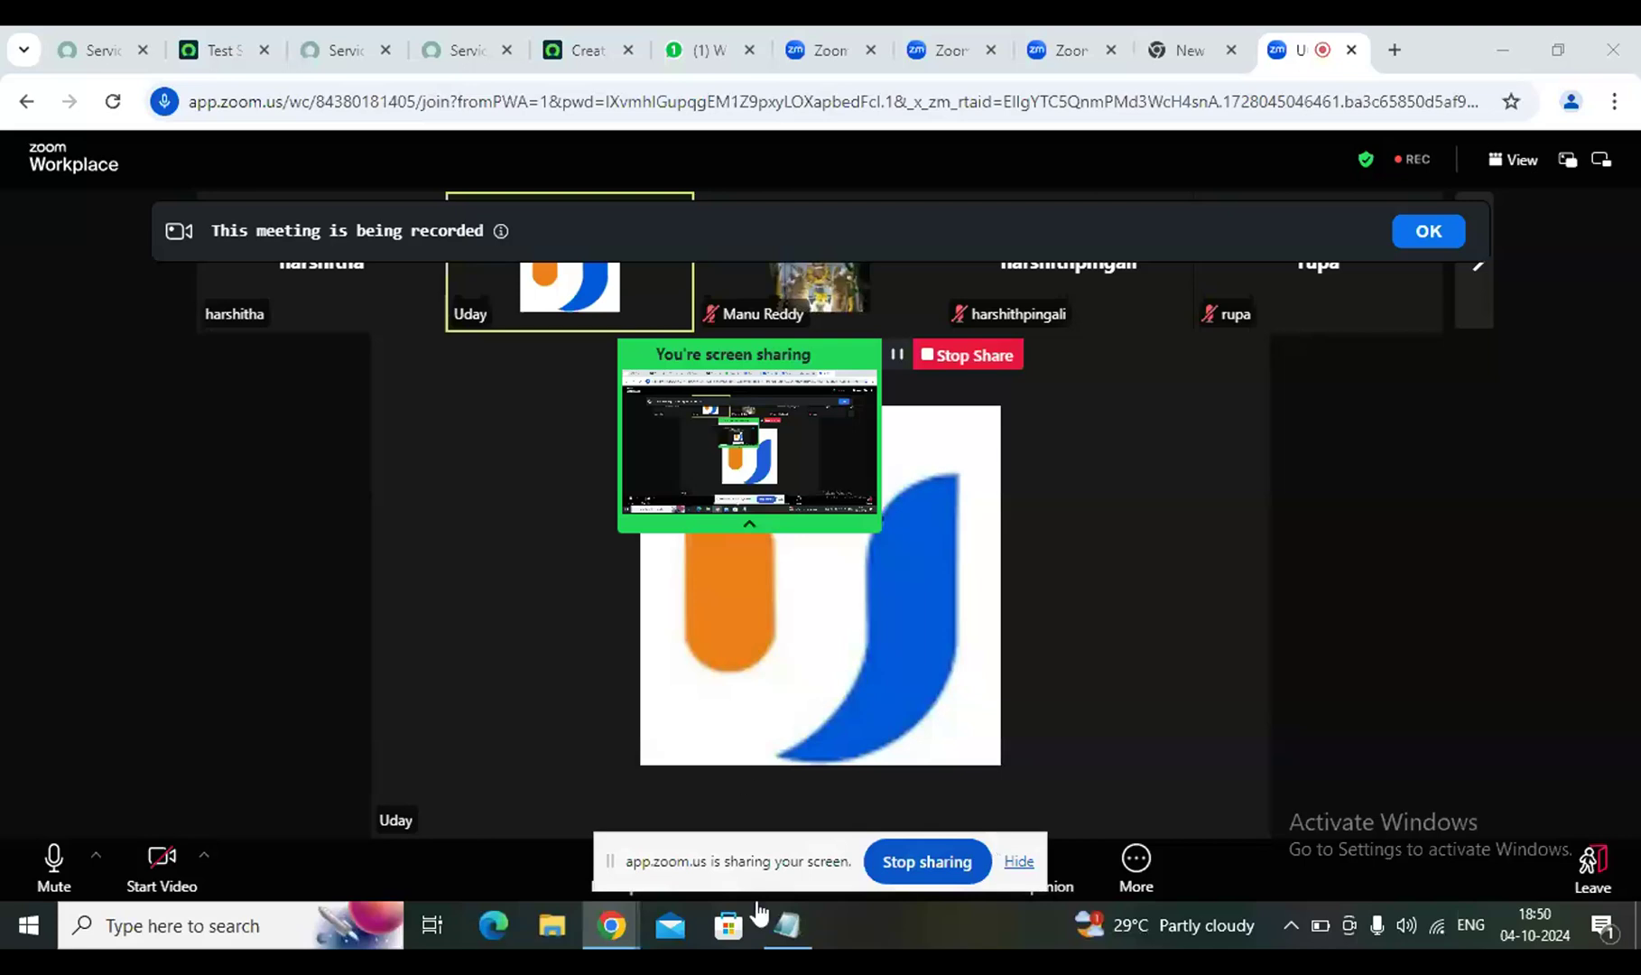
{"action": "mouse_move", "coordinate": [787, 925]}
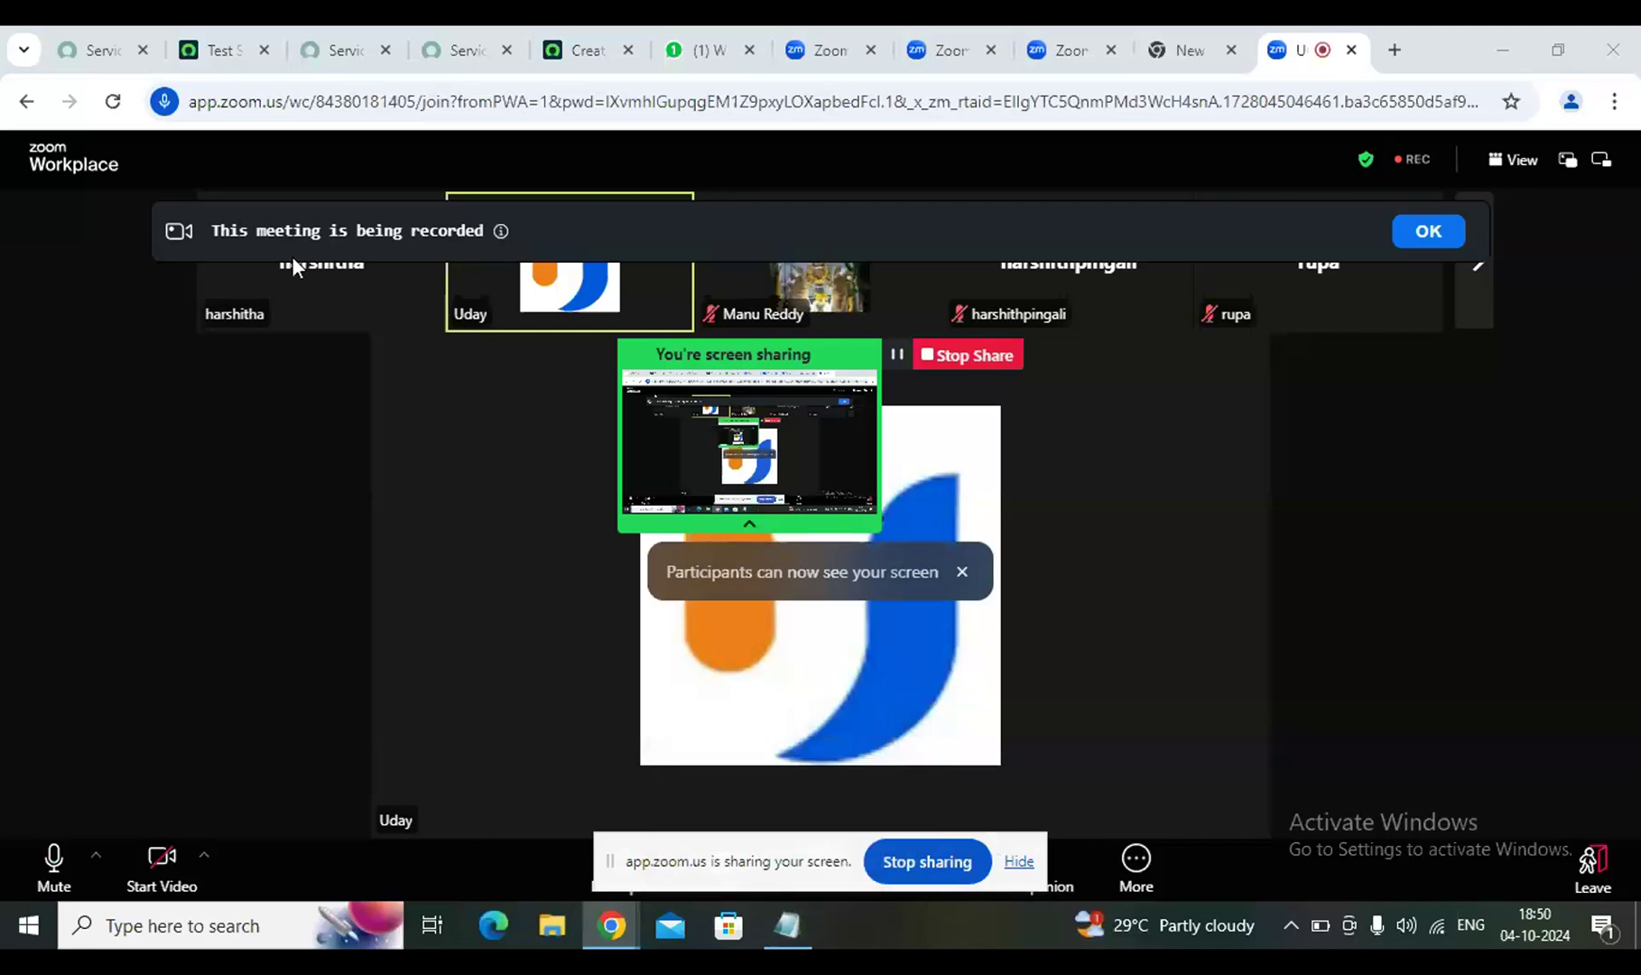
On the Test Suites instance, open the full incident list via 'incident.list' in the navigator
{"action": "left_click", "coordinate": [206, 39]}
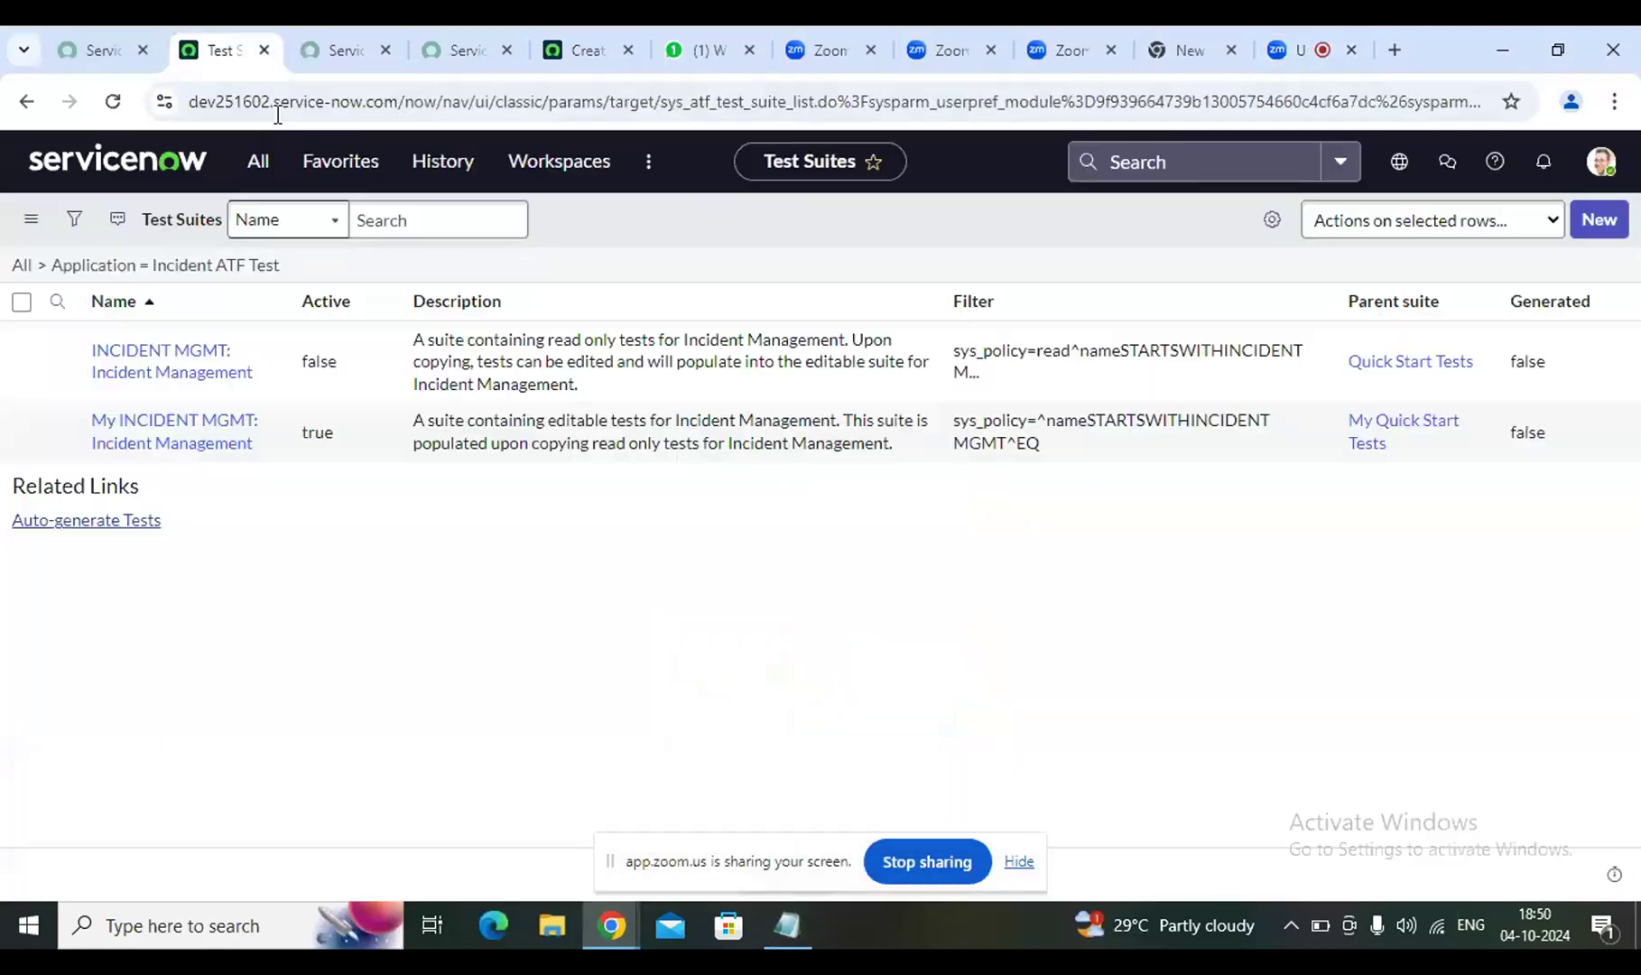
{"action": "left_click", "coordinate": [258, 162]}
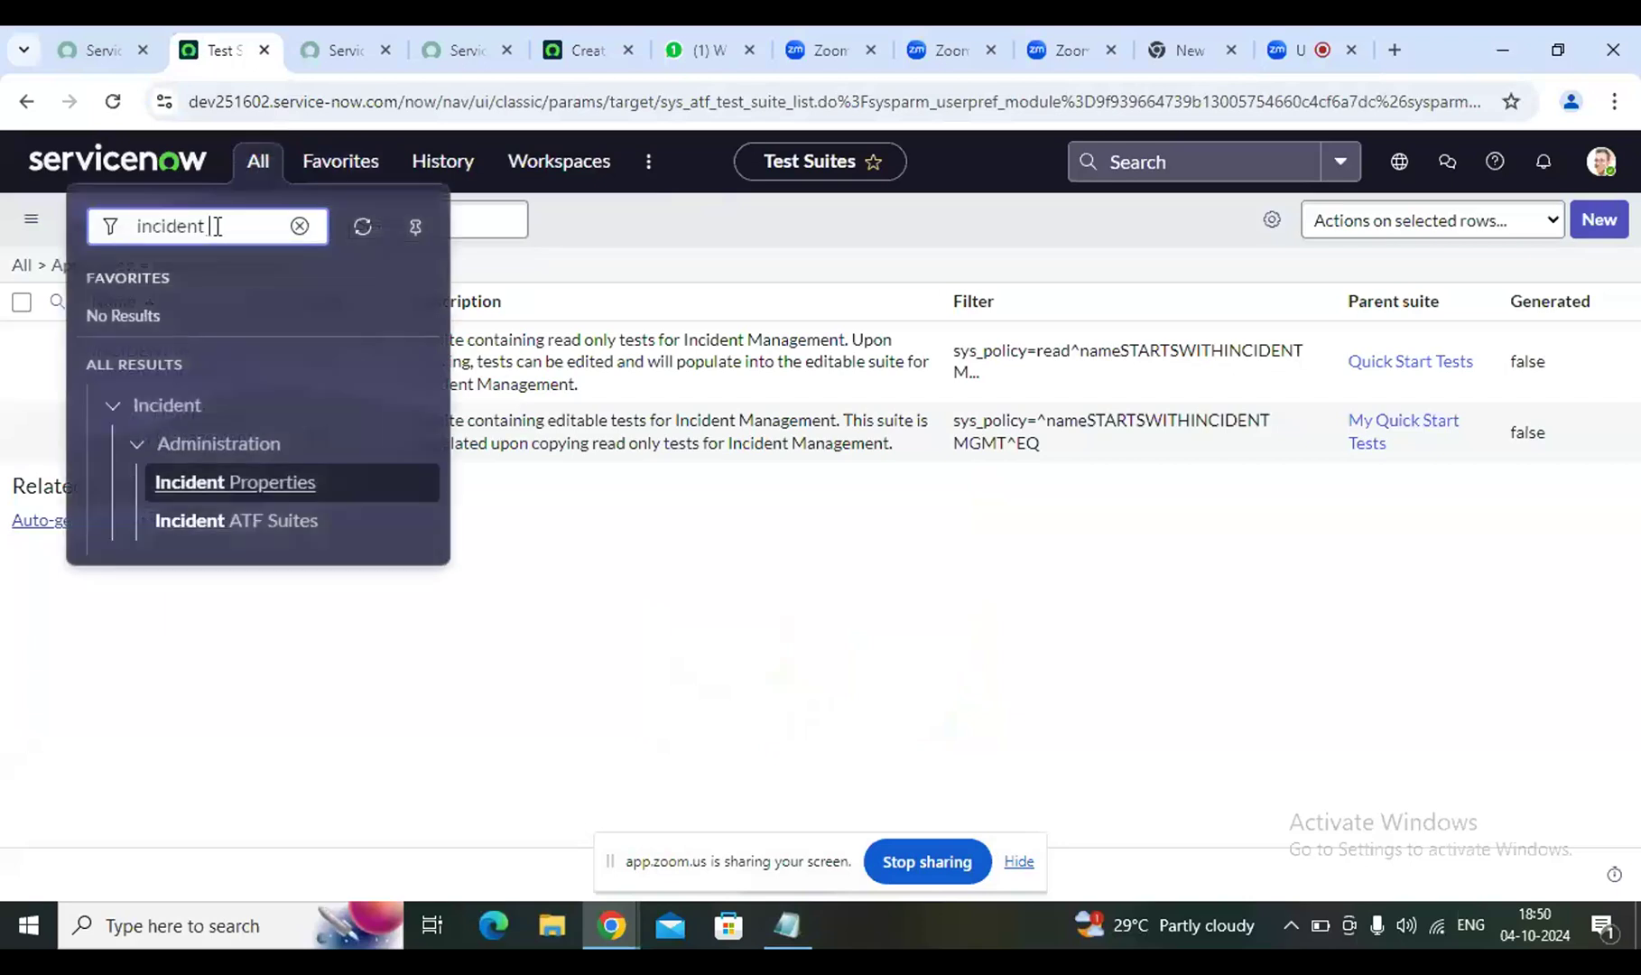
{"action": "type", "text": "list"}
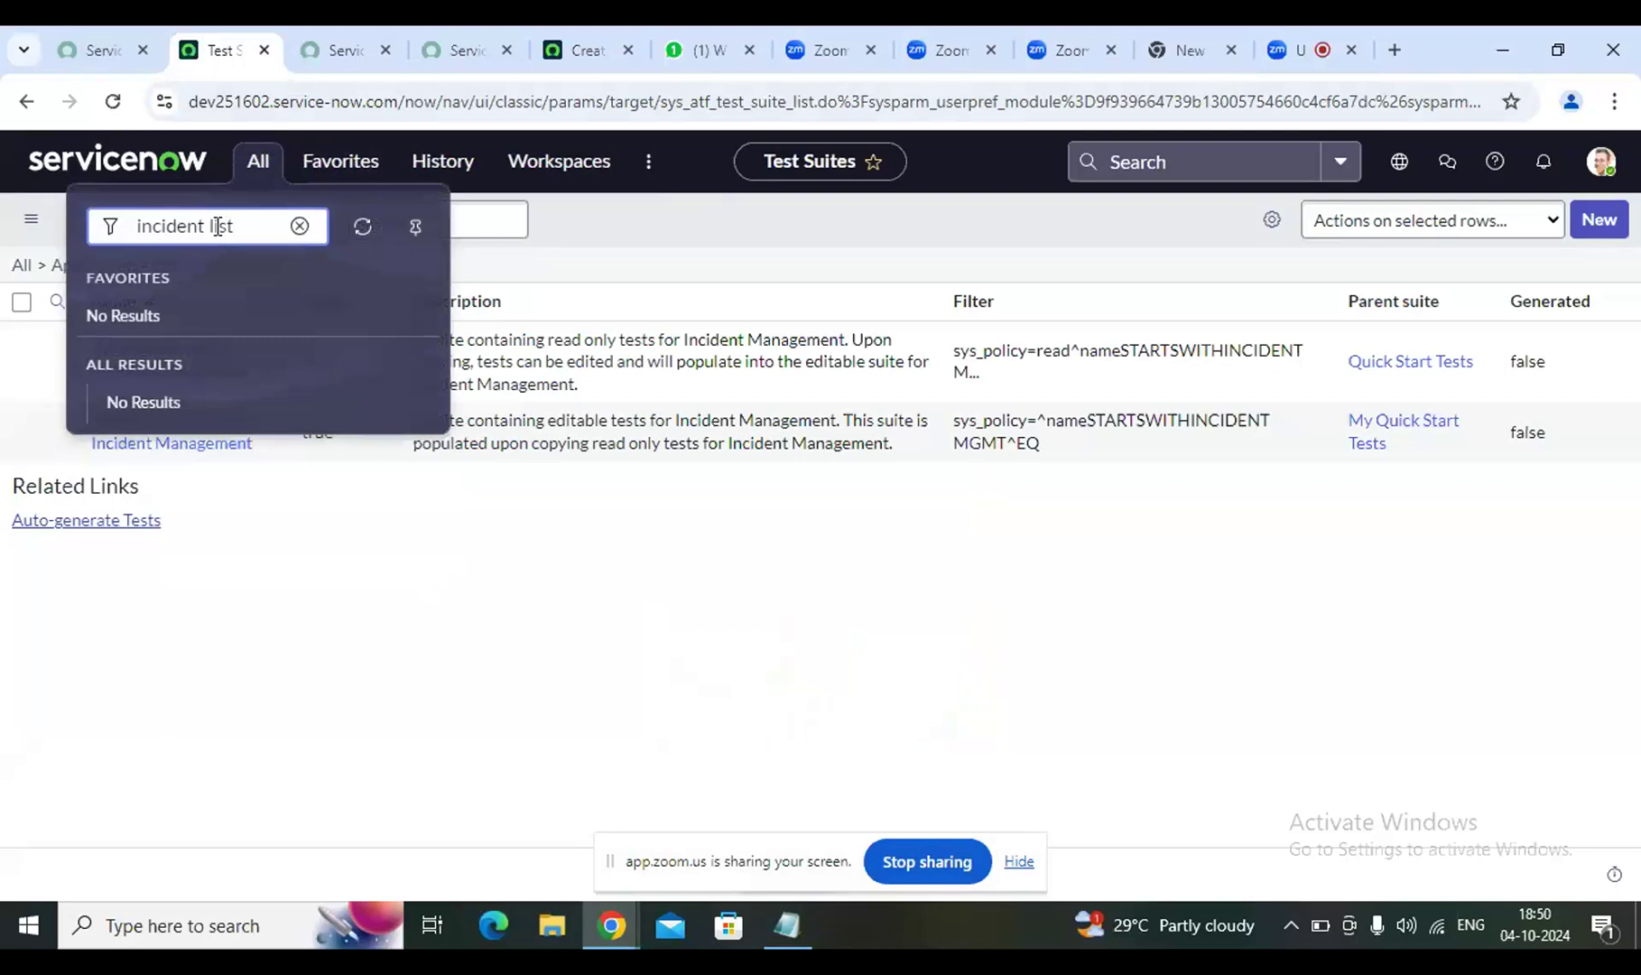
{"action": "key", "text": "Left"}
{"action": "key", "text": "Left"}
{"action": "key", "text": "Left"}
{"action": "key", "text": "Left"}
{"action": "key", "text": "BackSpace"}
{"action": "type", "text": "."}
{"action": "left_click", "coordinate": [249, 228]}
{"action": "key", "text": "Return"}
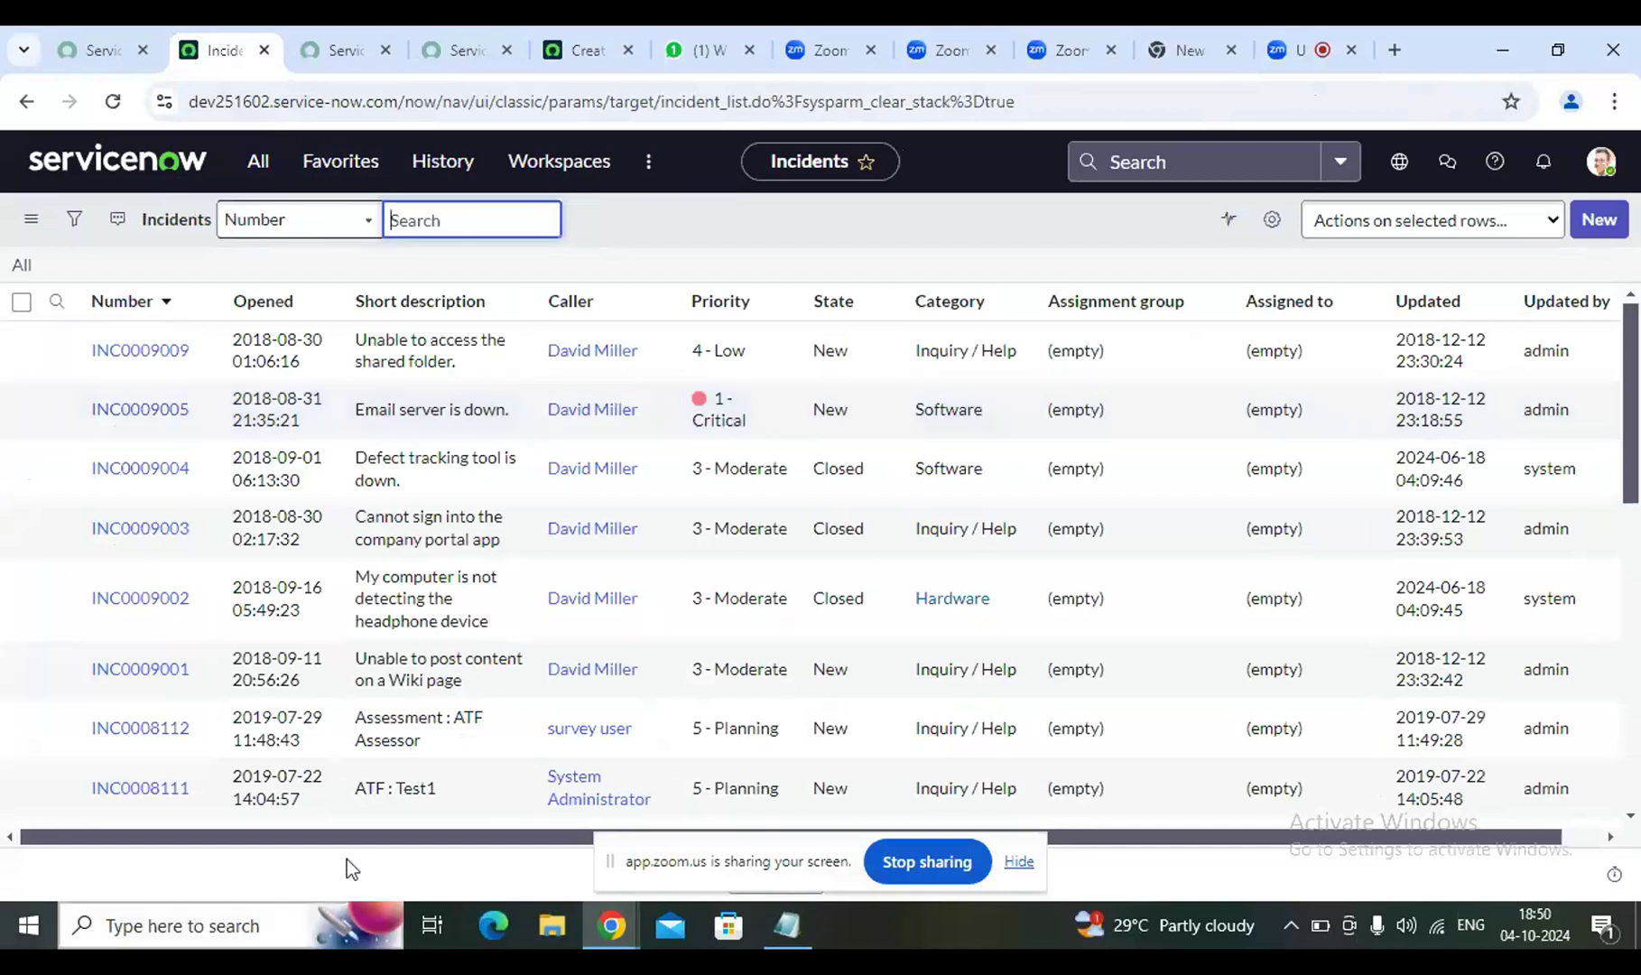
Filter the navigator for 'incident' and choose Create New to start a new incident
{"action": "left_click", "coordinate": [273, 171]}
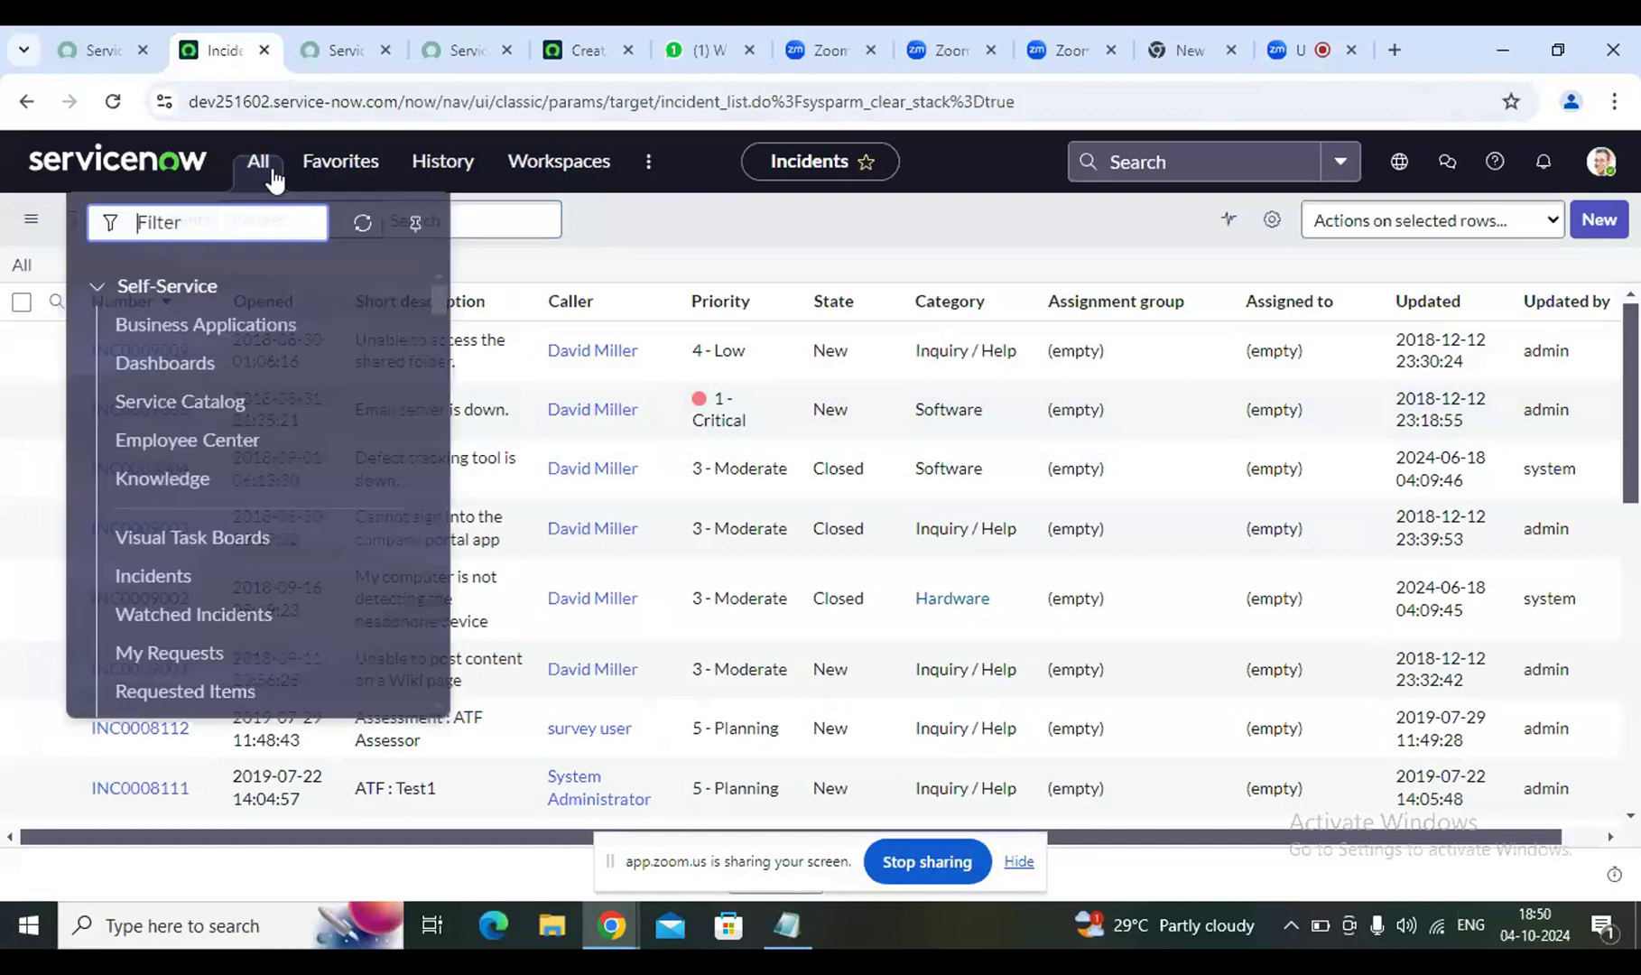
{"action": "type", "text": "in"}
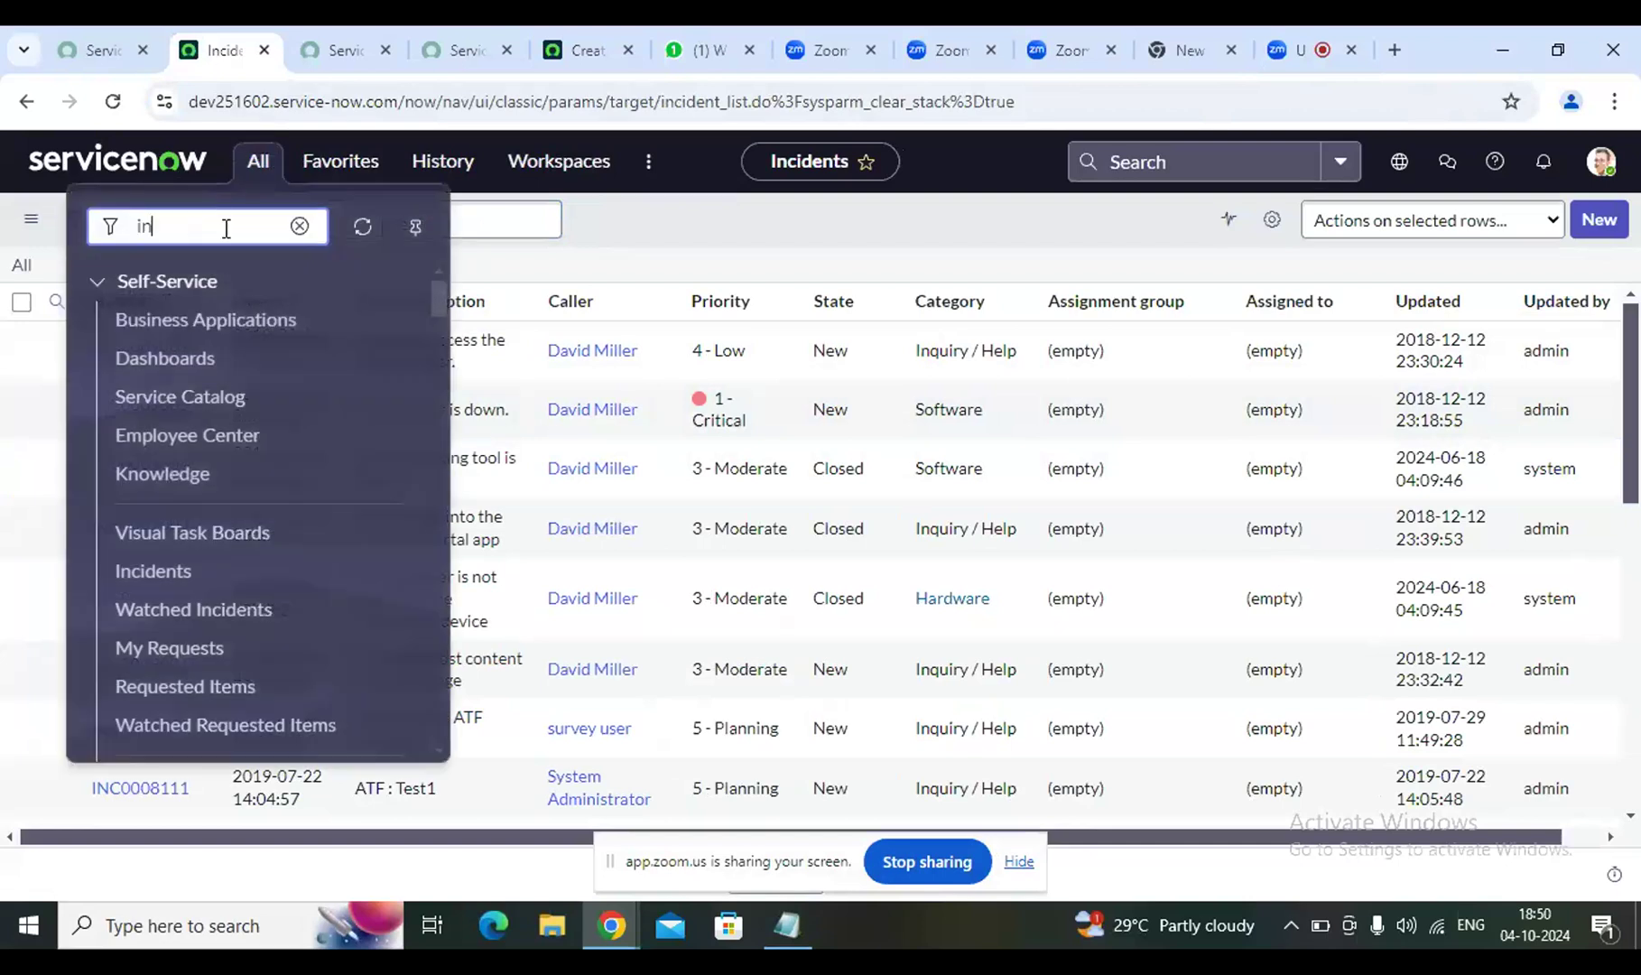
{"action": "type", "text": "cident"}
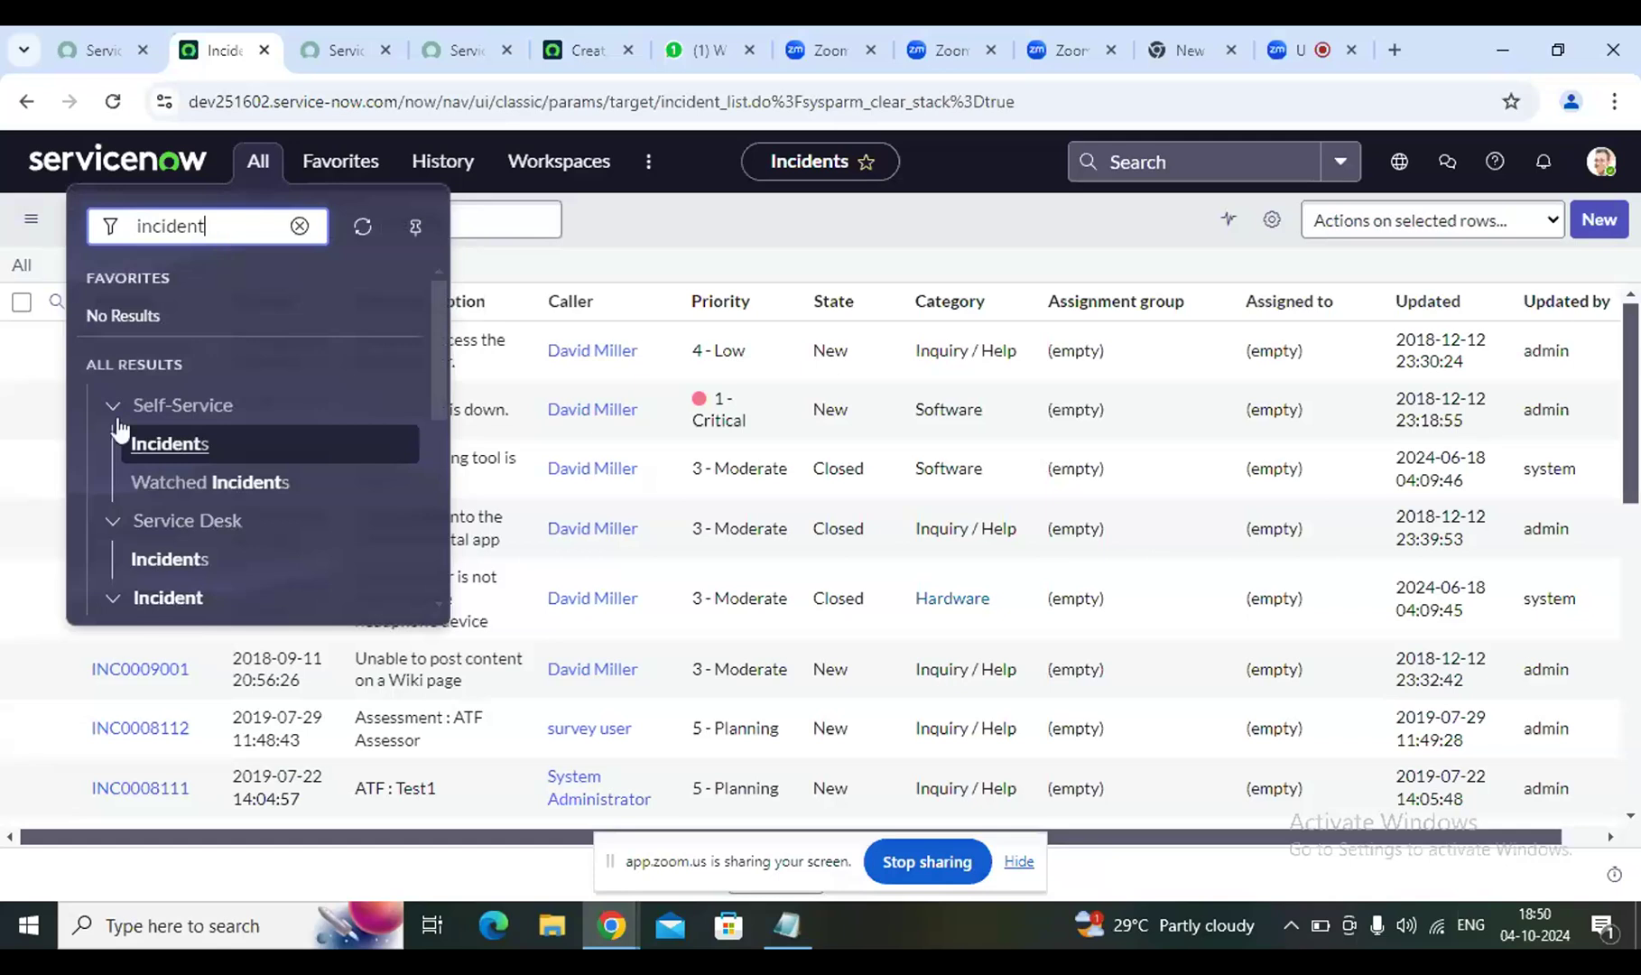
{"action": "scroll", "coordinate": [192, 484], "scroll_direction": "down", "scroll_amount": 5}
{"action": "scroll", "coordinate": [193, 484], "scroll_direction": "up", "scroll_amount": 2}
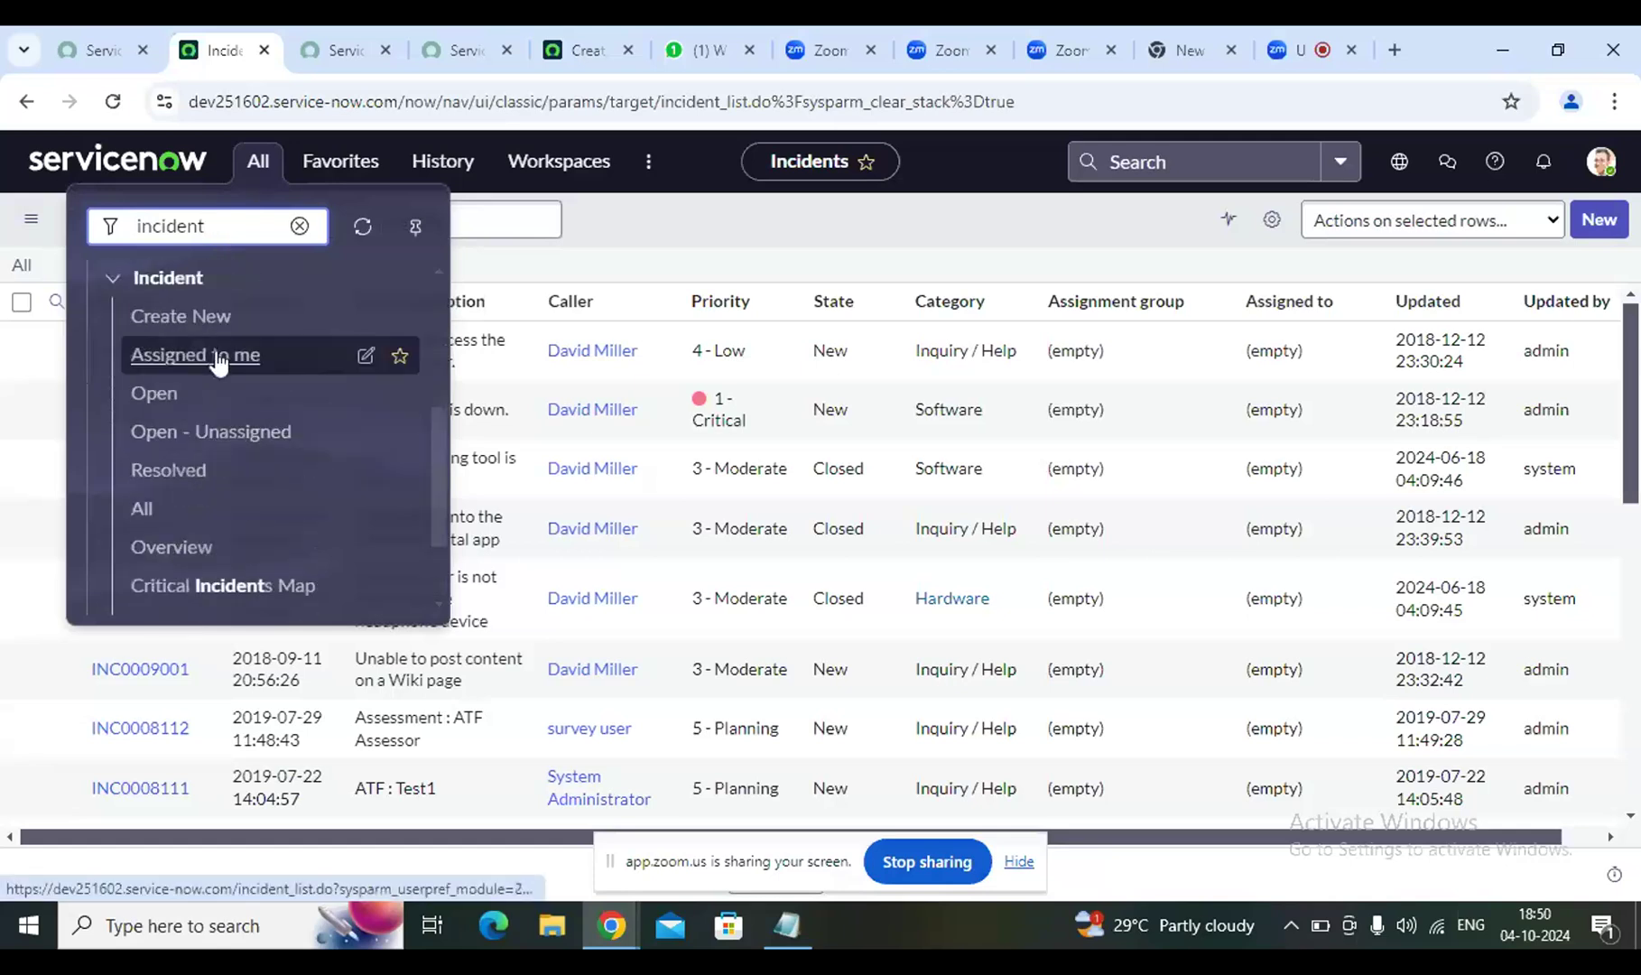
{"action": "left_click", "coordinate": [180, 318]}
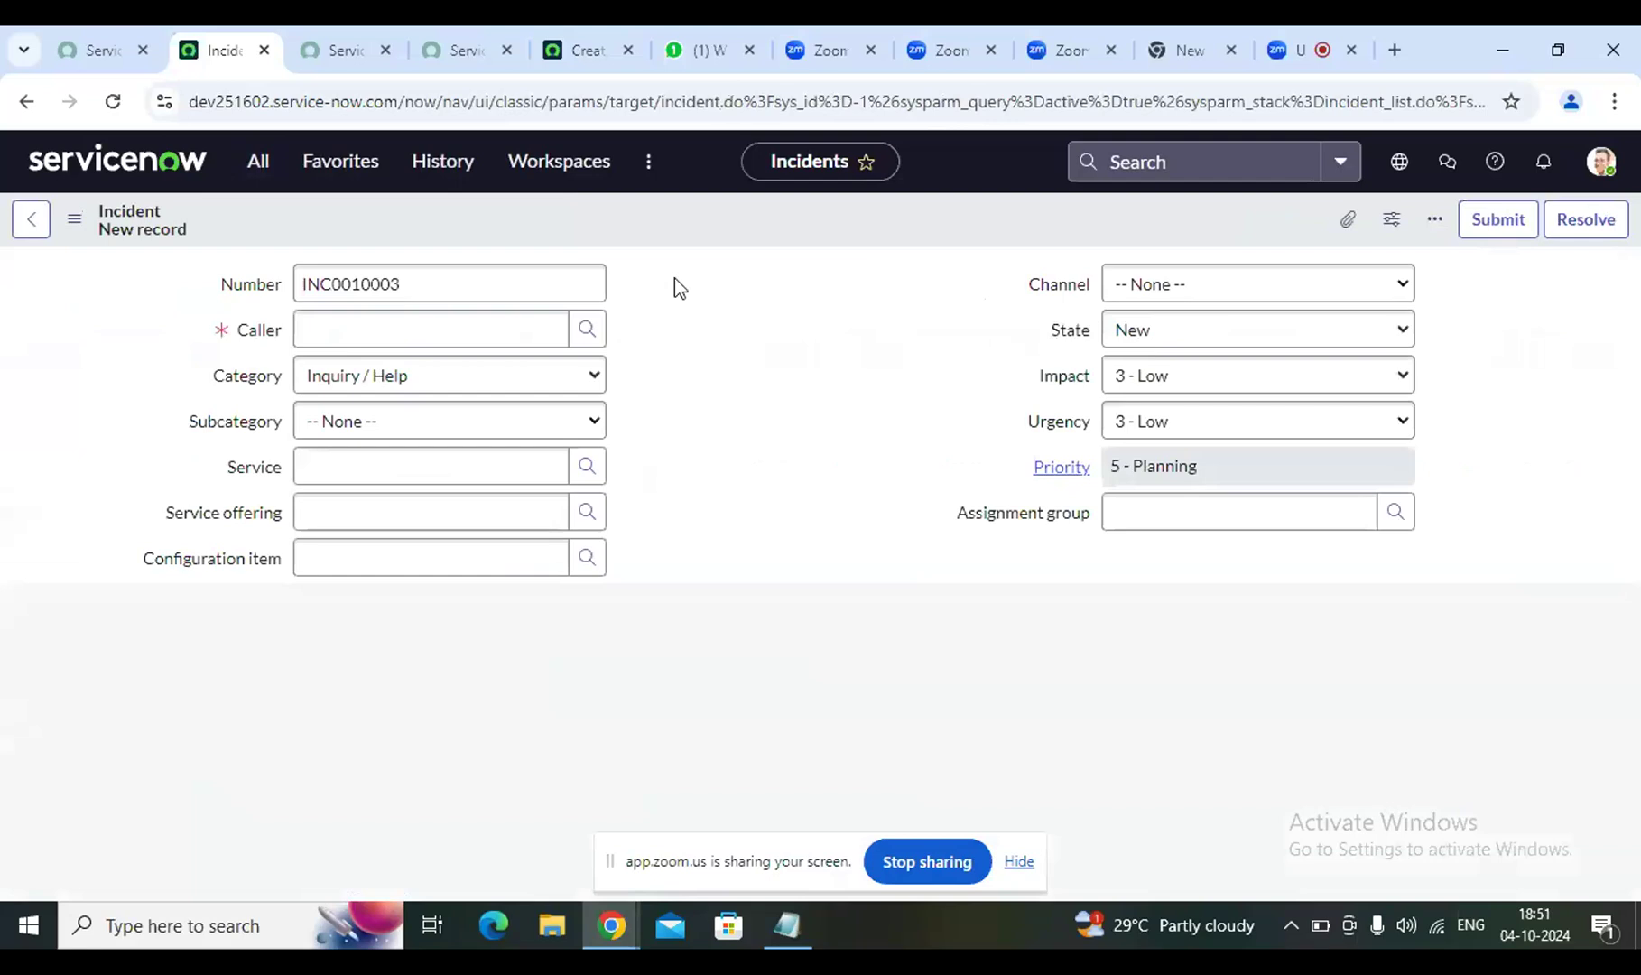
Scroll through the blank INC0010003 form, select the Caller field, then return to the Zoom tab
{"action": "scroll", "coordinate": [717, 406], "scroll_direction": "down", "scroll_amount": 2}
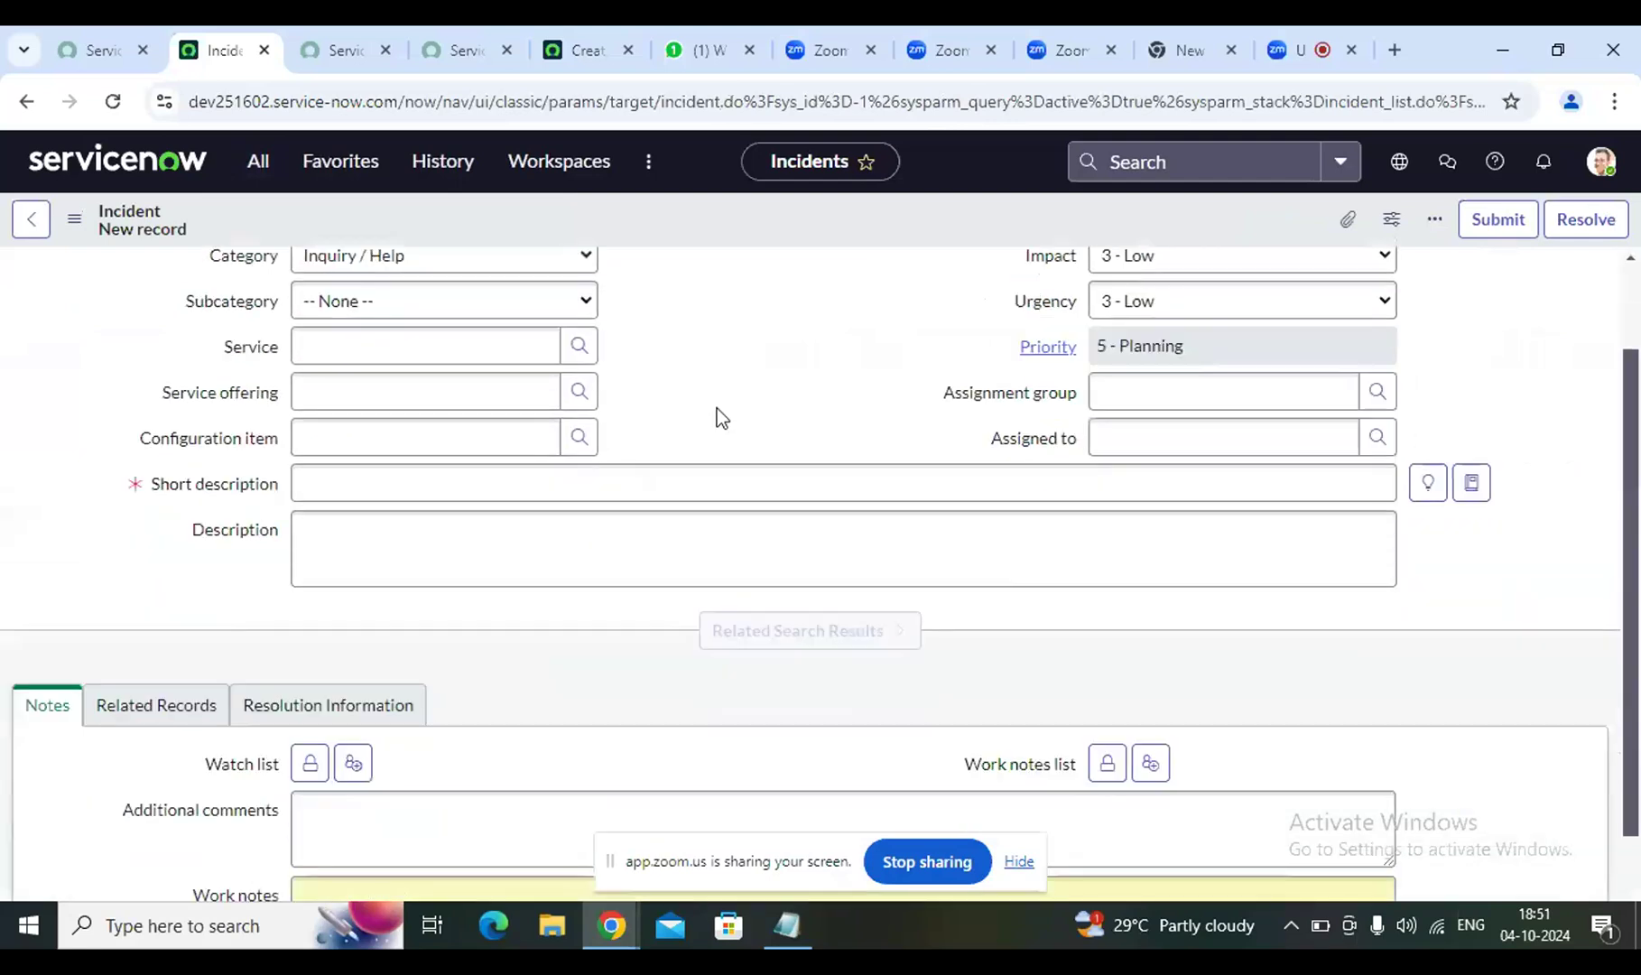
{"action": "scroll", "coordinate": [717, 408], "scroll_direction": "down", "scroll_amount": 4}
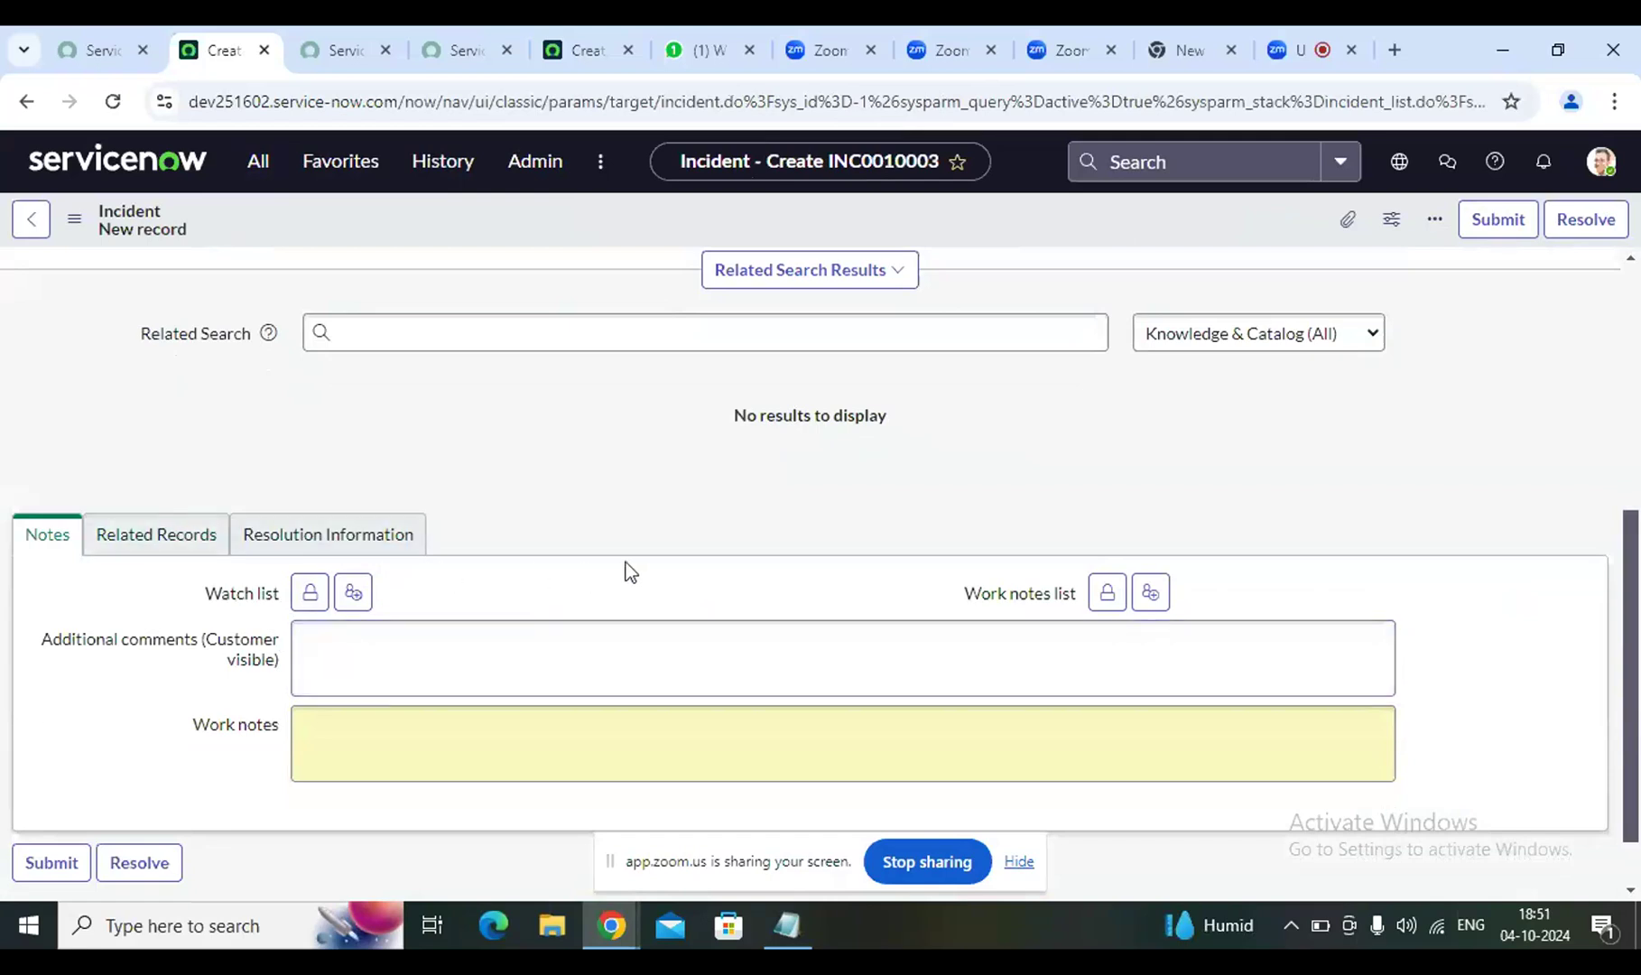
{"action": "scroll", "coordinate": [647, 561], "scroll_direction": "up", "scroll_amount": 3}
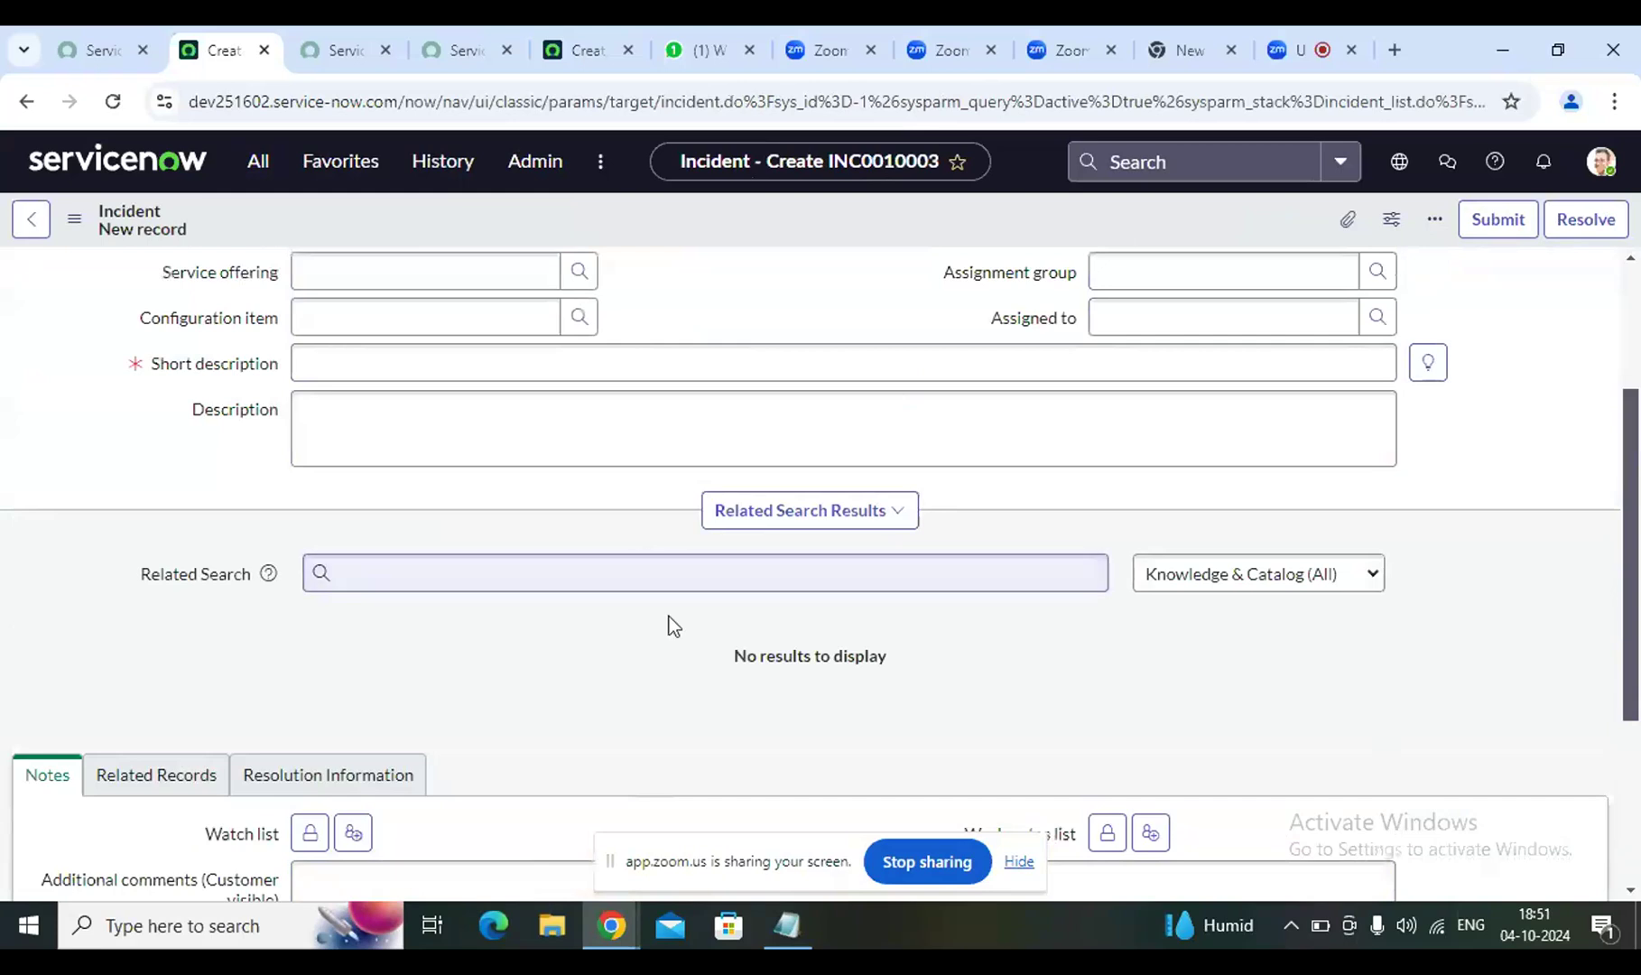
{"action": "scroll", "coordinate": [670, 688], "scroll_direction": "up", "scroll_amount": 3}
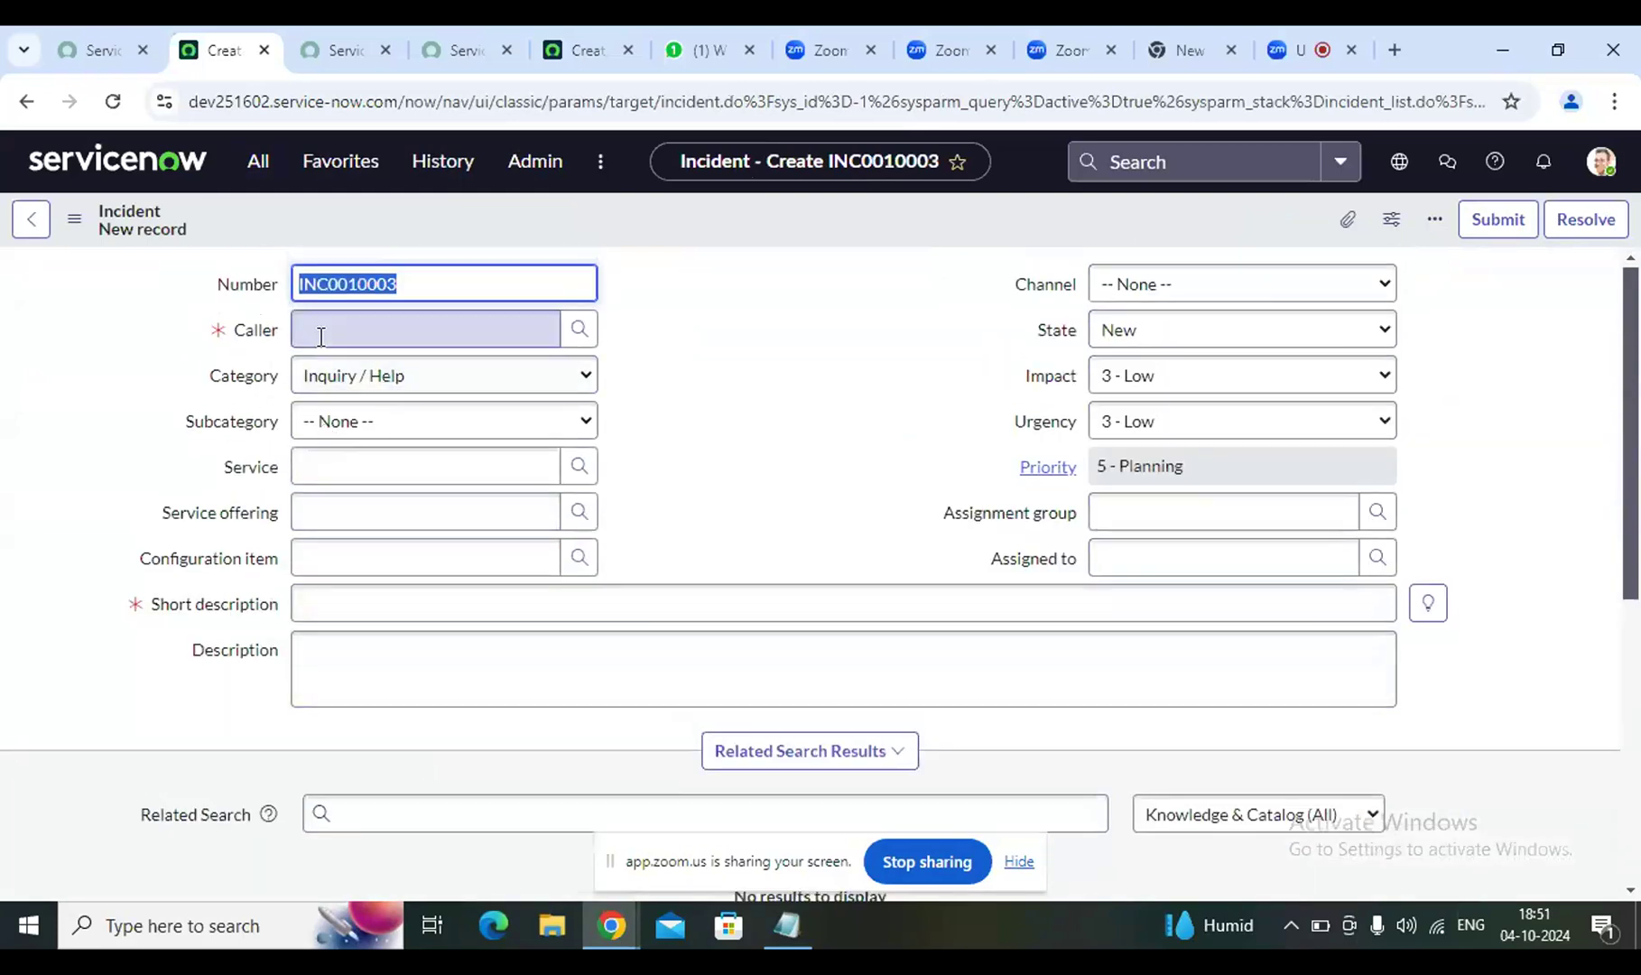
{"action": "left_click", "coordinate": [320, 336]}
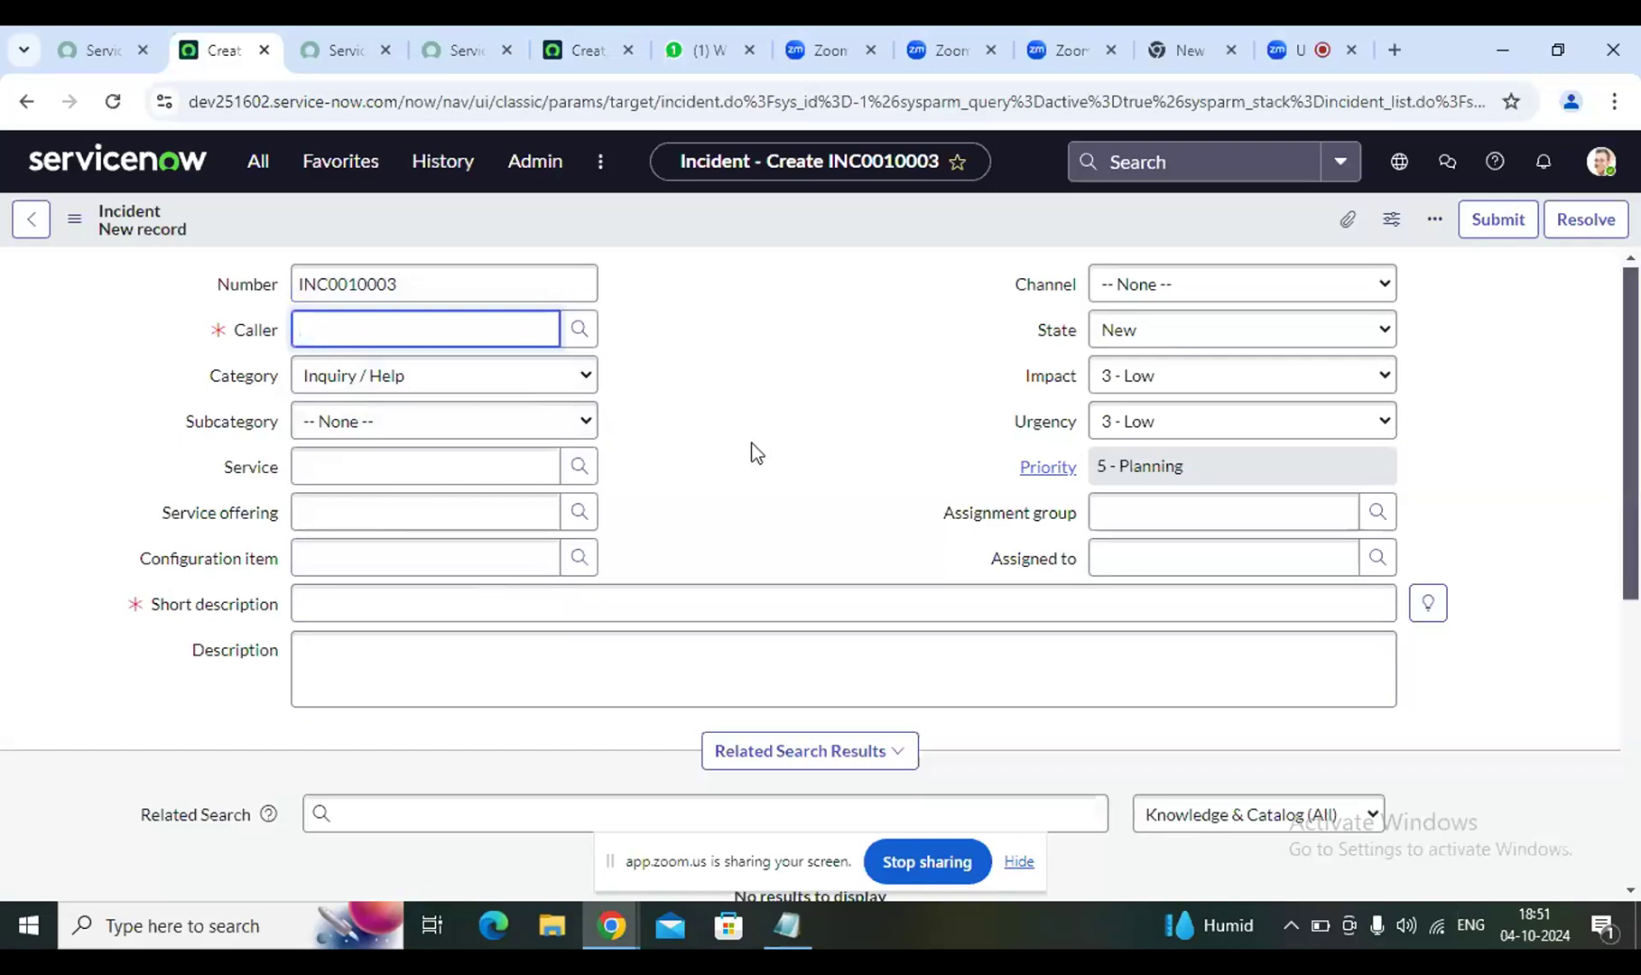
{"action": "scroll", "coordinate": [768, 485], "scroll_direction": "down", "scroll_amount": 1}
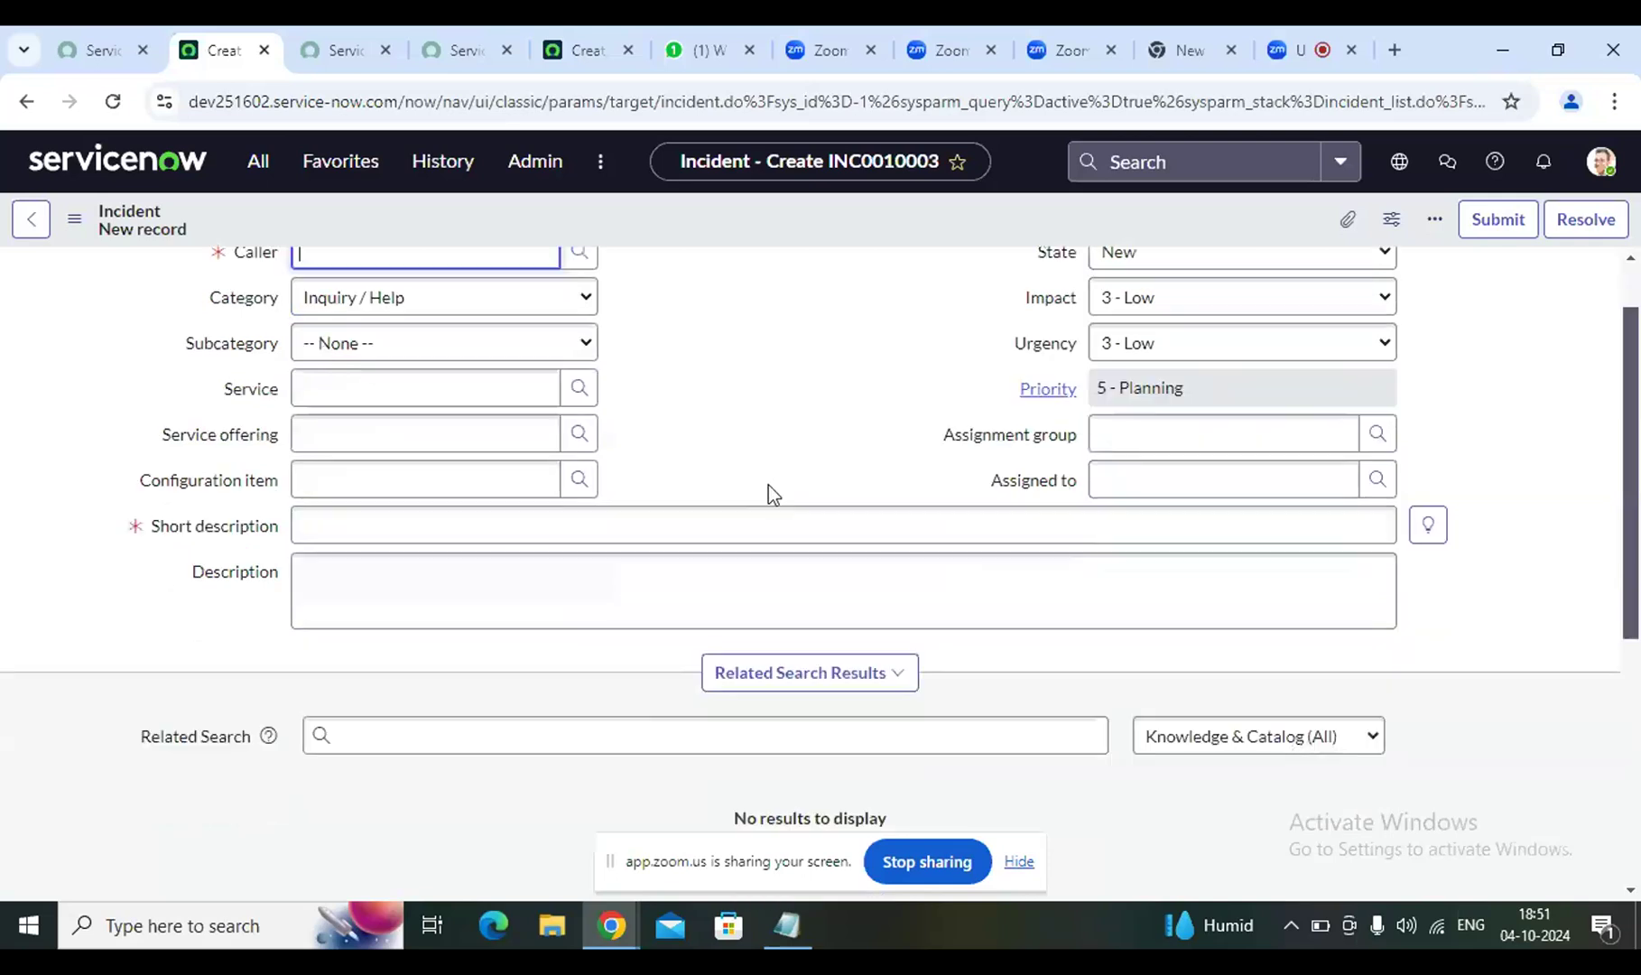
{"action": "scroll", "coordinate": [768, 484], "scroll_direction": "down", "scroll_amount": 2}
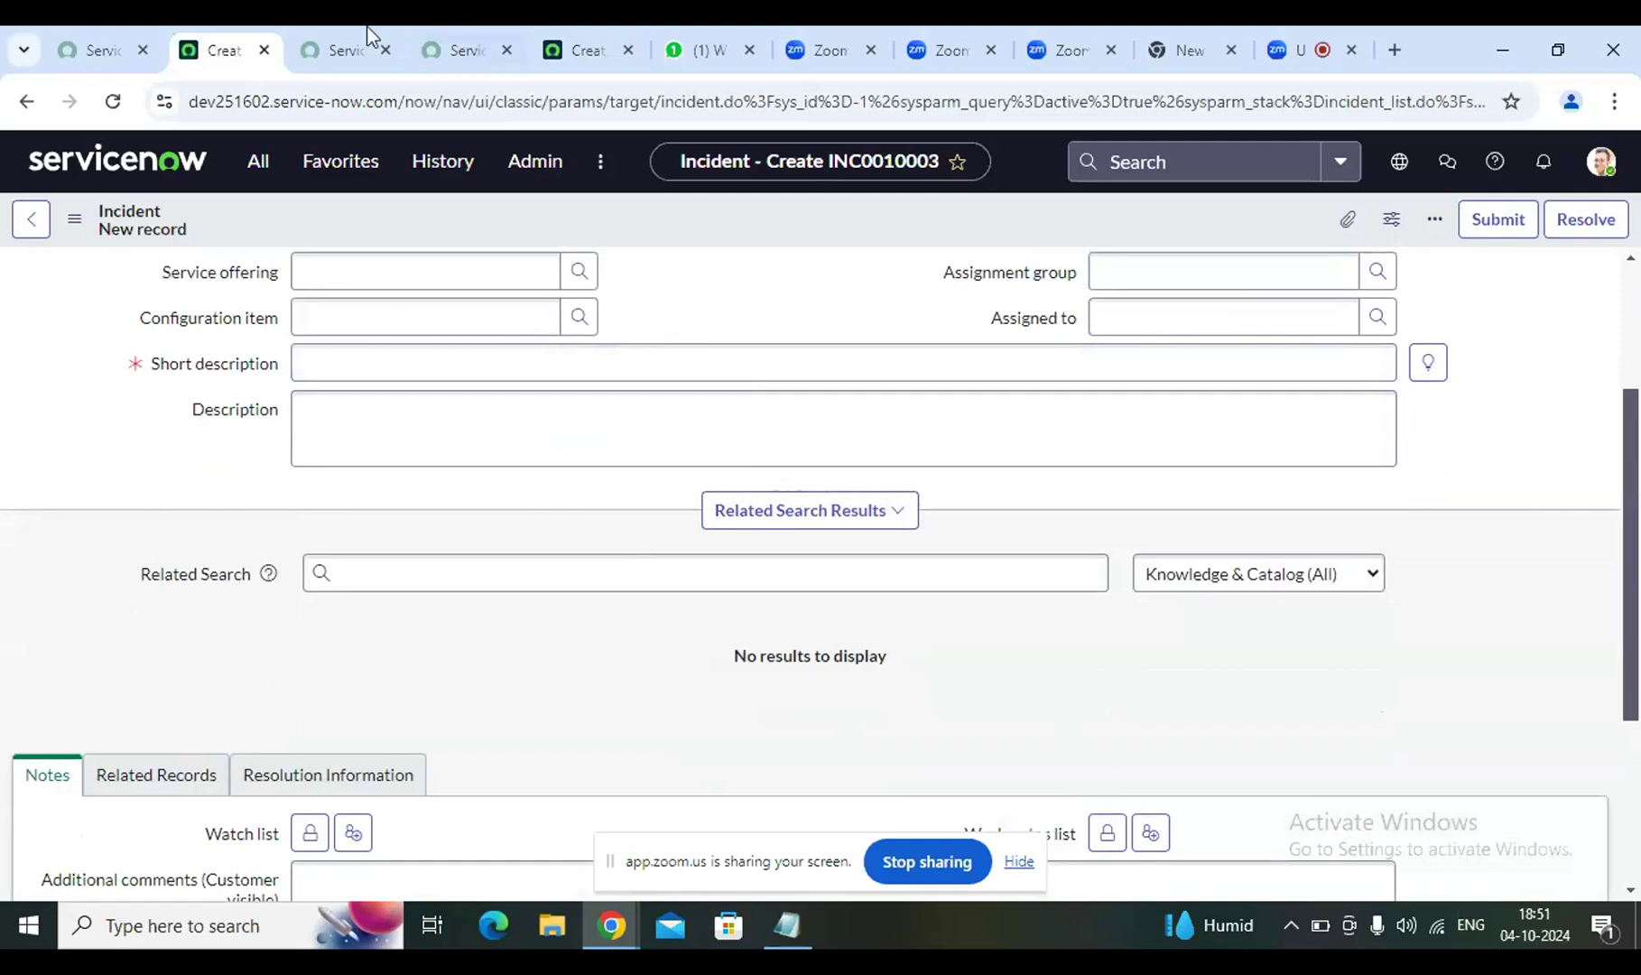
{"action": "left_click", "coordinate": [1316, 56]}
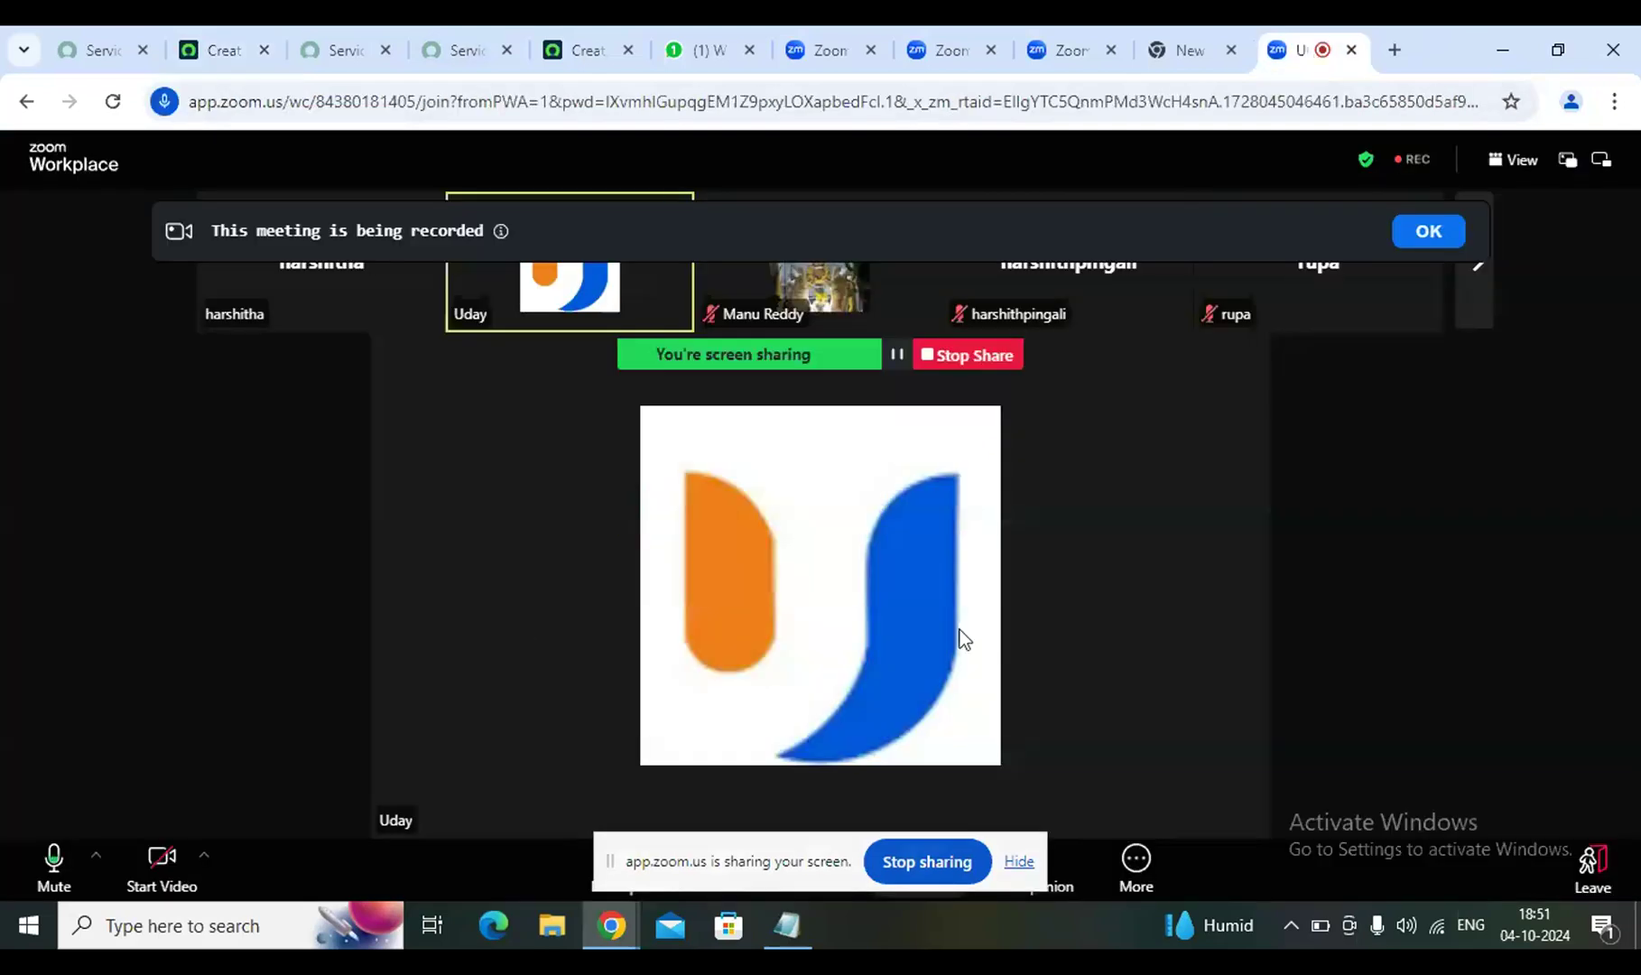